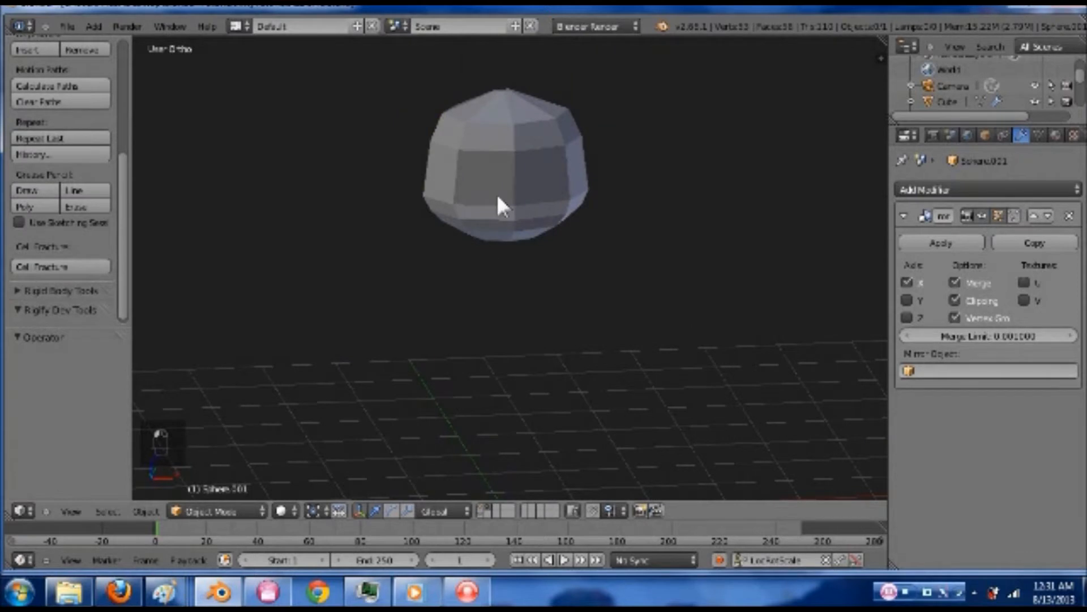
Delete the sphere object and switch the view to the layer holding the character
key(x)
click(496, 192)
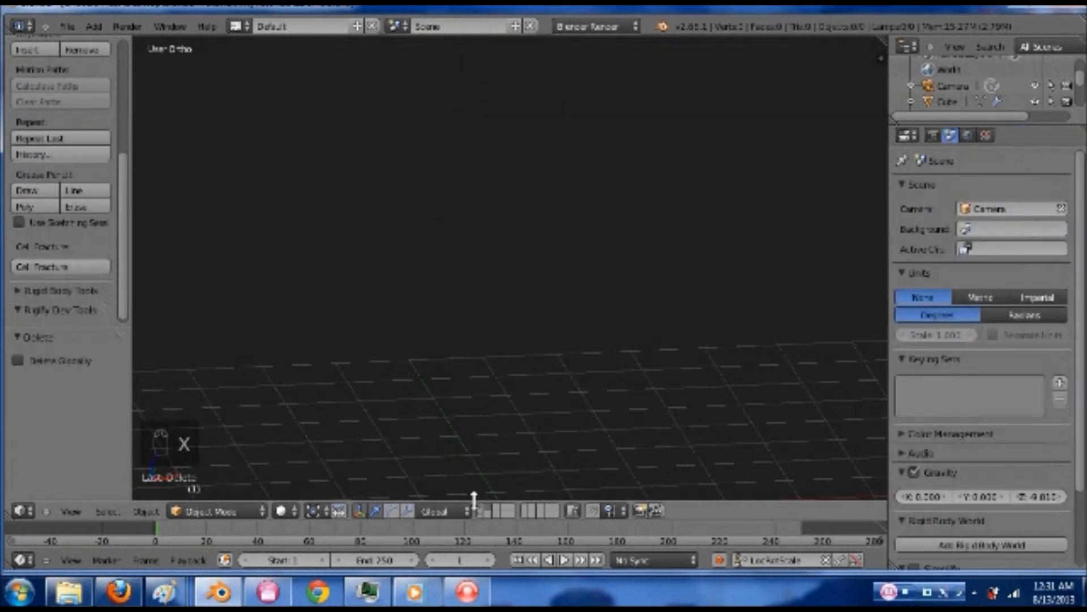
click(479, 505)
Select the hood in front view and move it to the second layer
right_click(559, 114)
key(KP_1)
shift+scroll(510, 277, up, 5)
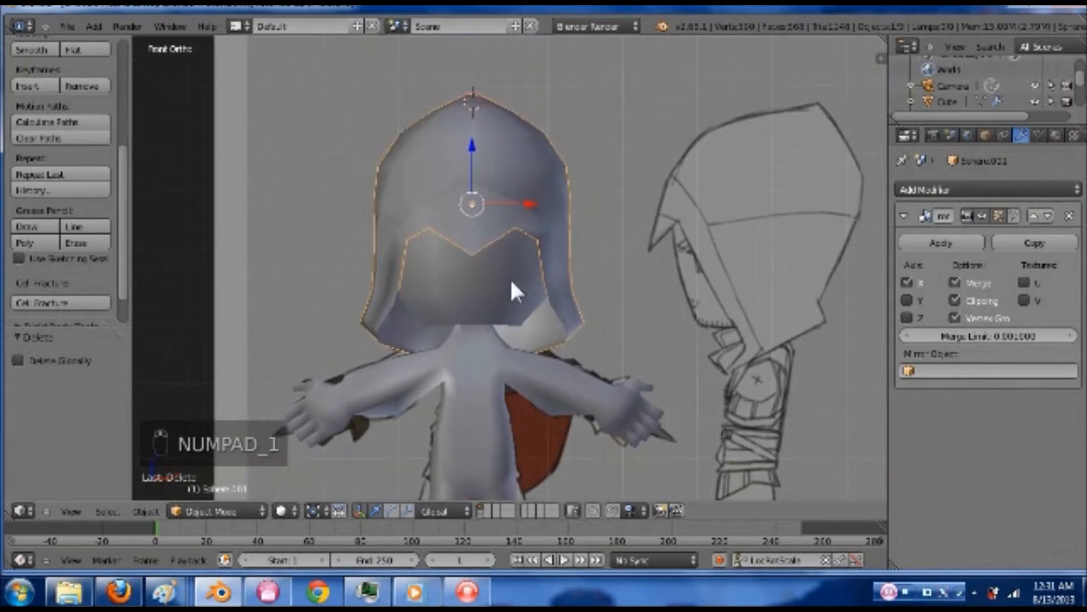
key(m)
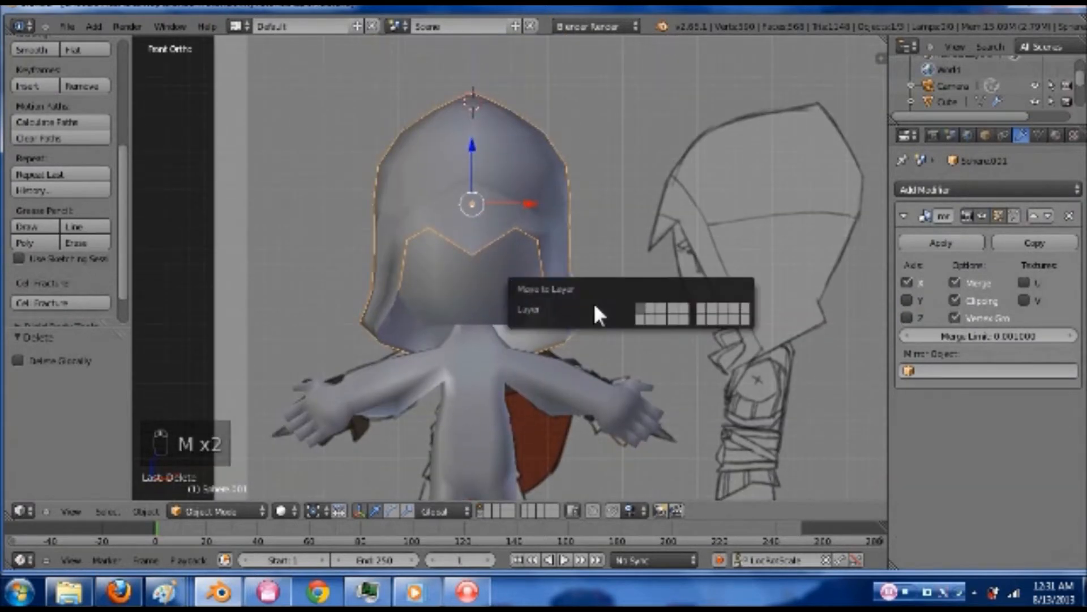
click(648, 307)
Open the body mesh for editing in face select mode and select the upper face loops around the head
right_click(494, 164)
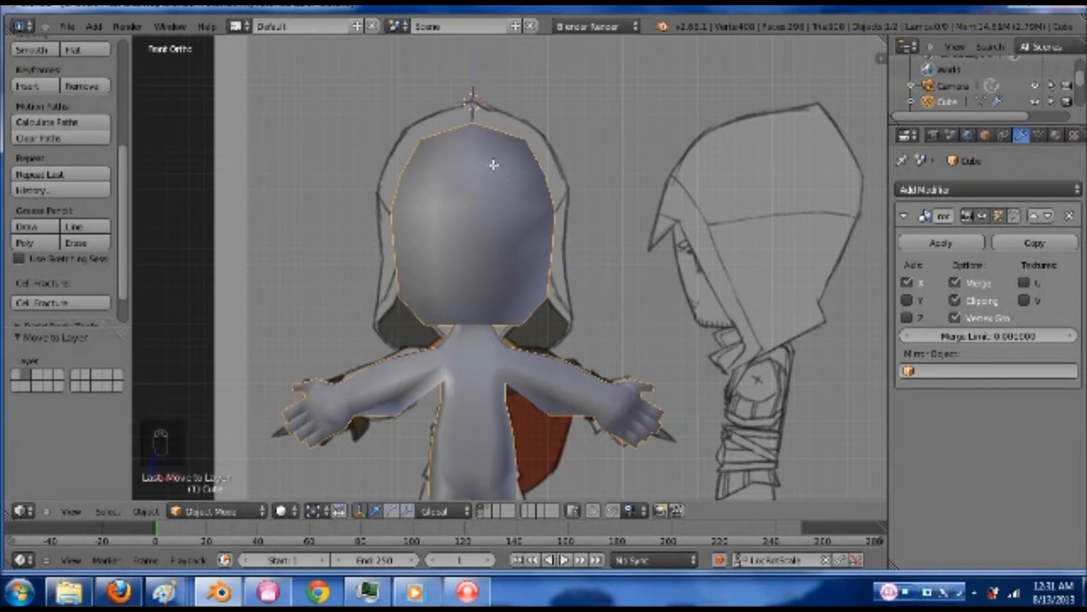
key(Tab)
key(ctrl+Tab)
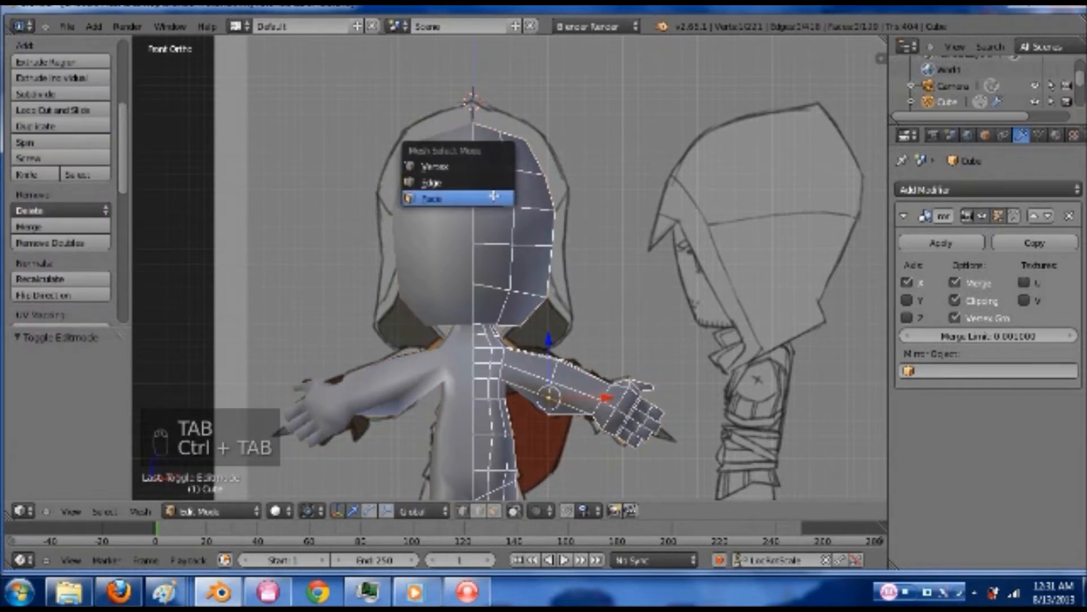
click(494, 196)
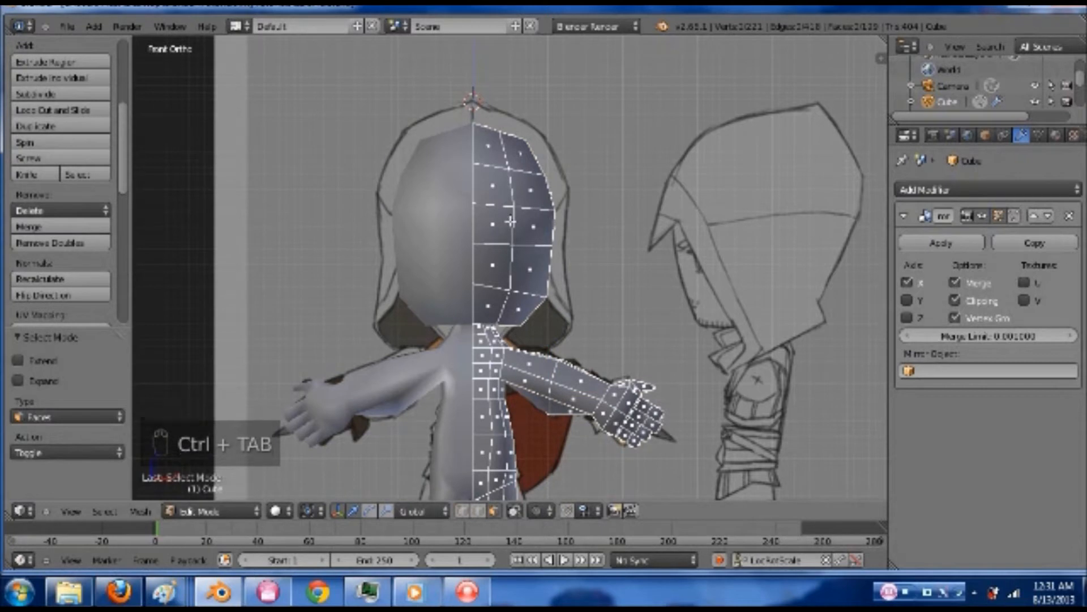
right_click(511, 221)
alt+shift+right_click(509, 192)
alt+shift+right_click(509, 191)
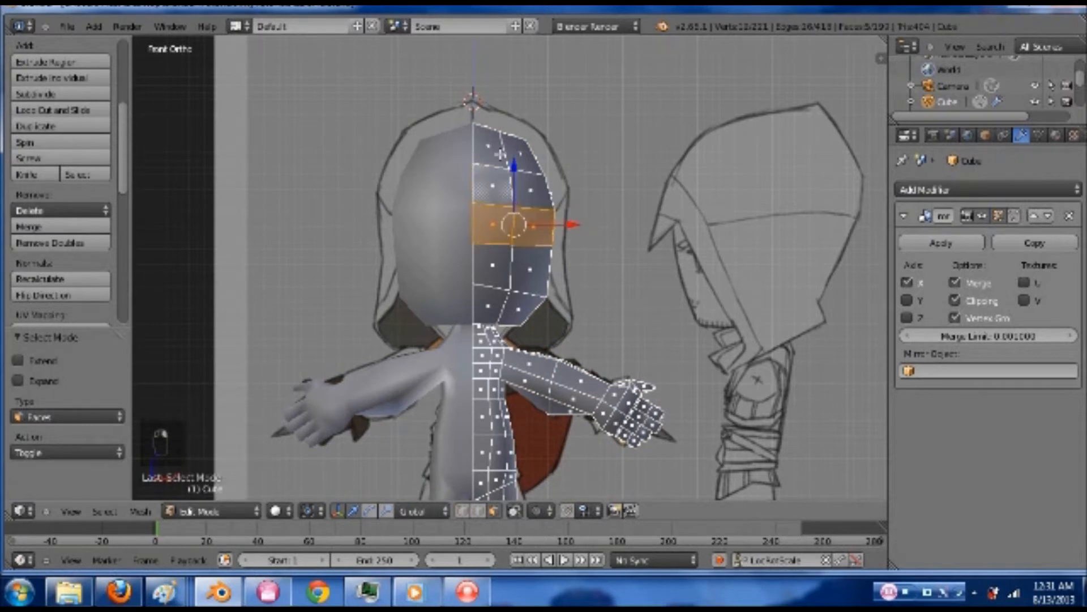
alt+shift+right_click(502, 154)
alt+shift+right_click(508, 187)
Add the remaining faces on the crown of the head to the selection
middle_drag(605, 191, 594, 240)
scroll(592, 238, up, 3)
shift+right_click(528, 181)
shift+right_click(522, 170)
shift+right_click(530, 188)
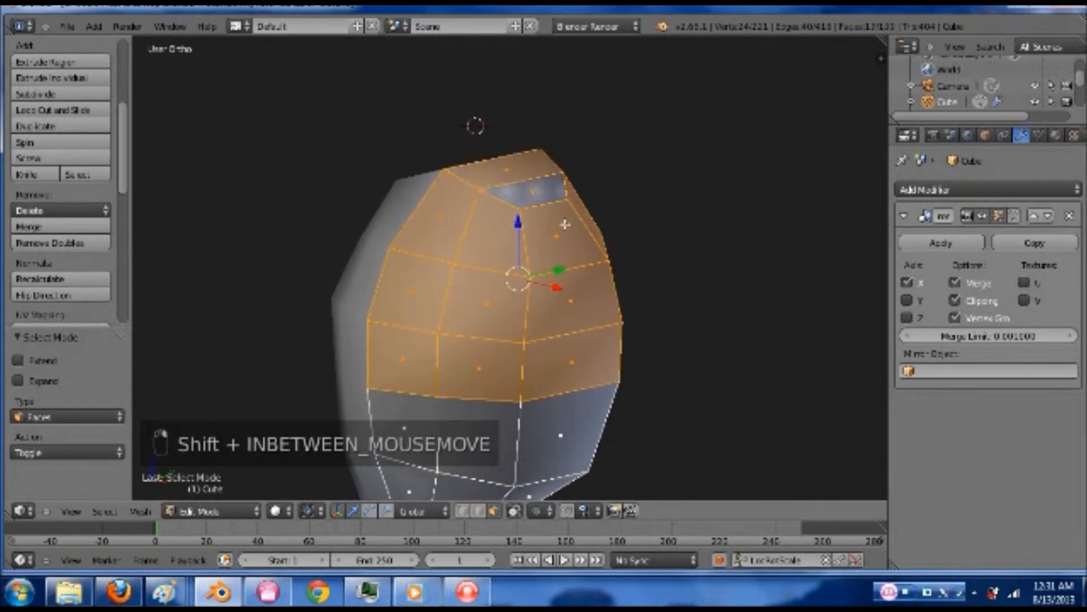
middle_drag(611, 272, 536, 287)
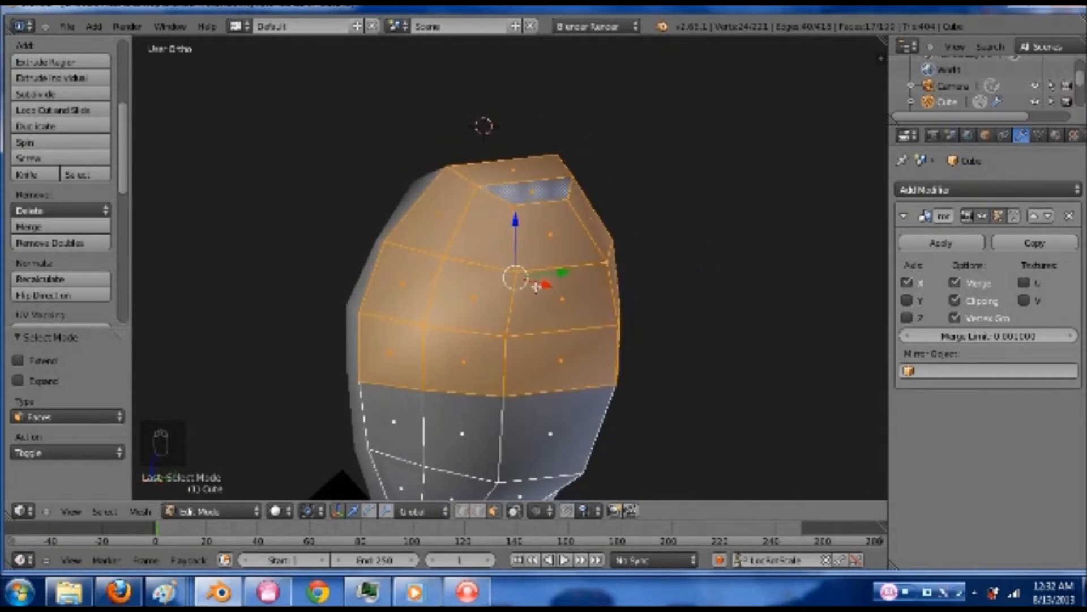
Compare the selection with the front reference and deselect its lowest face loop around the head
key(KP_1)
key(z)
shift+middle_drag(729, 353, 669, 358)
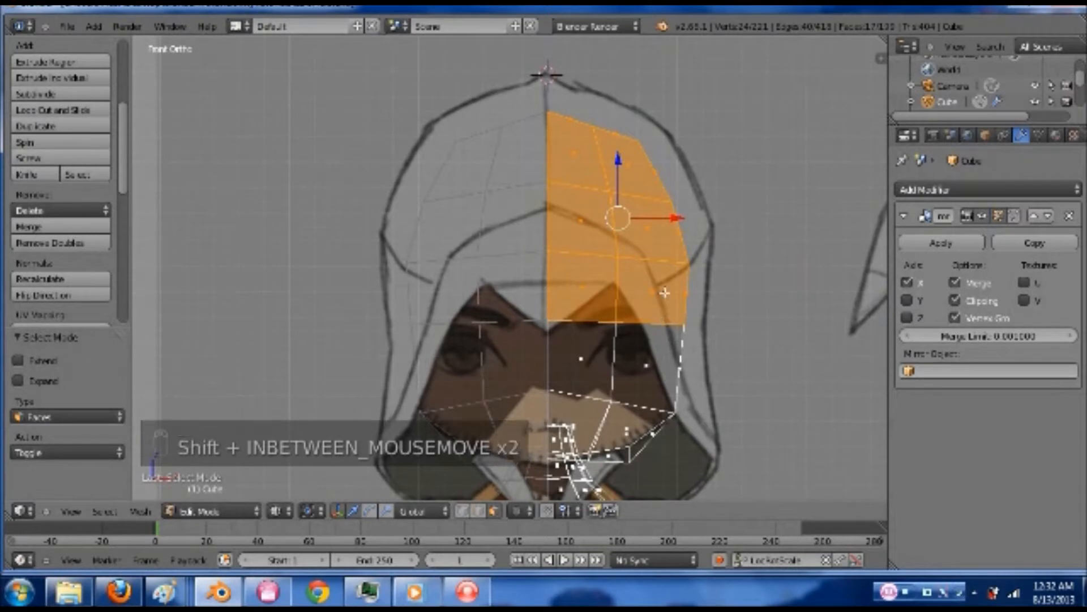
alt+shift+right_click(680, 280)
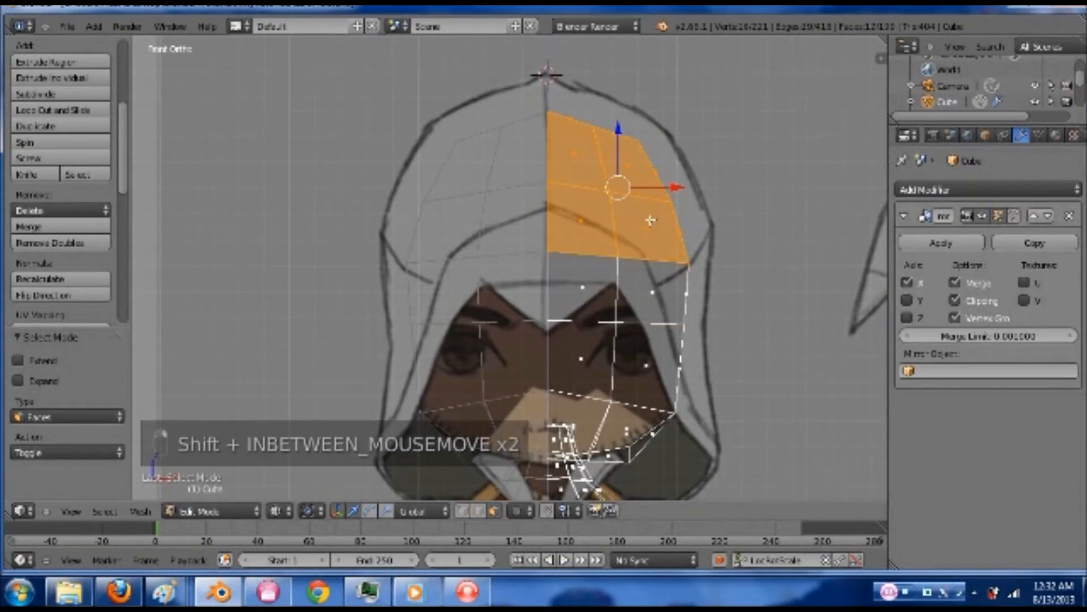
middle_drag(649, 232, 626, 146)
key(z)
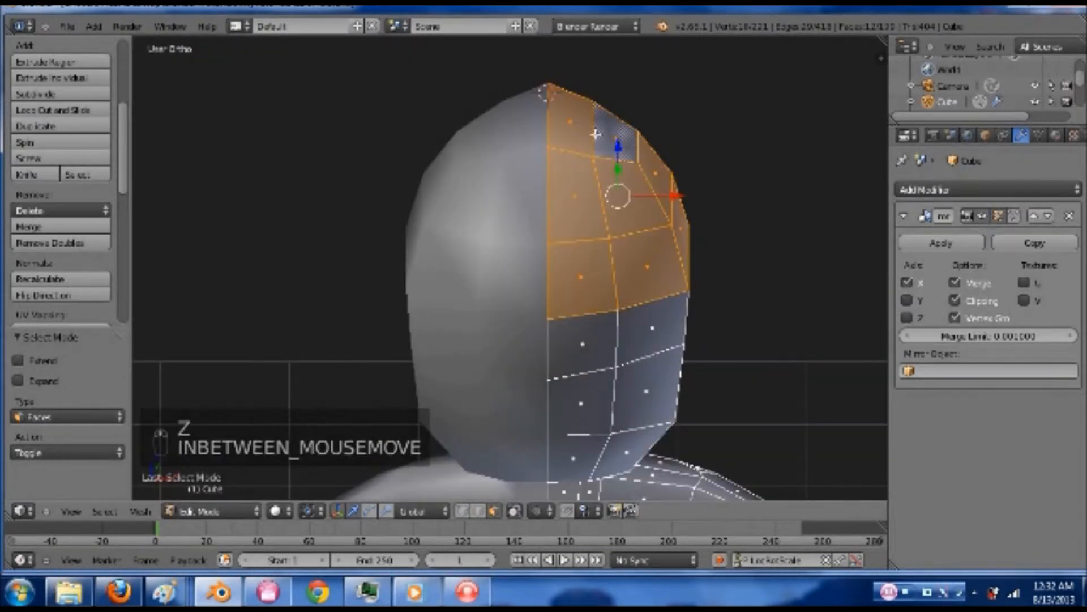
Duplicate the selected head faces in place and scale the copy up by about 1.235
key(KP_1)
shift+middle_drag(613, 221, 565, 299)
key(shift+d)
right_click(571, 188)
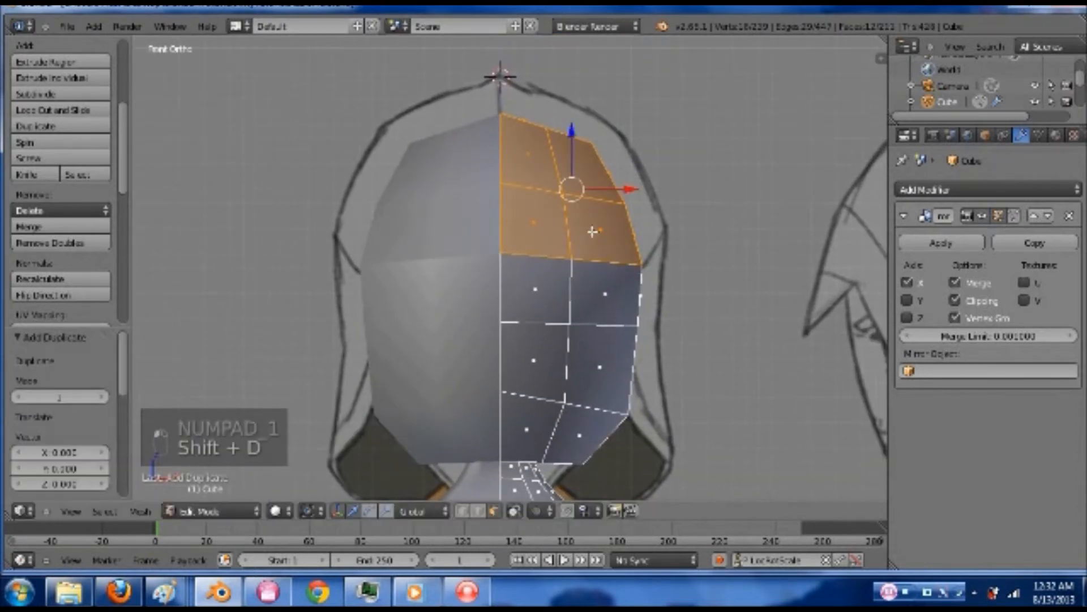
key(s)
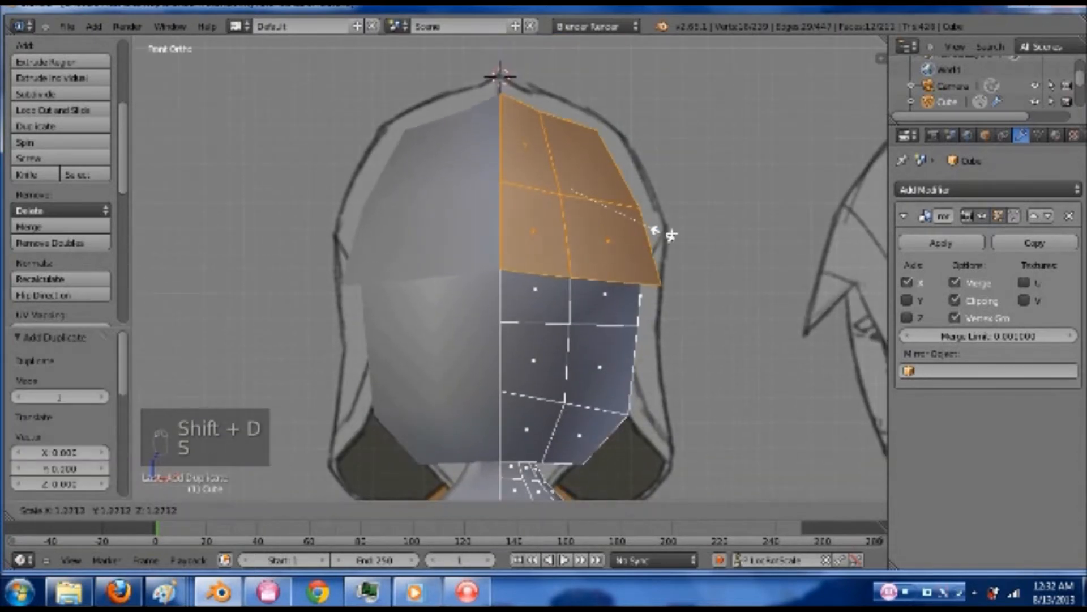
click(660, 233)
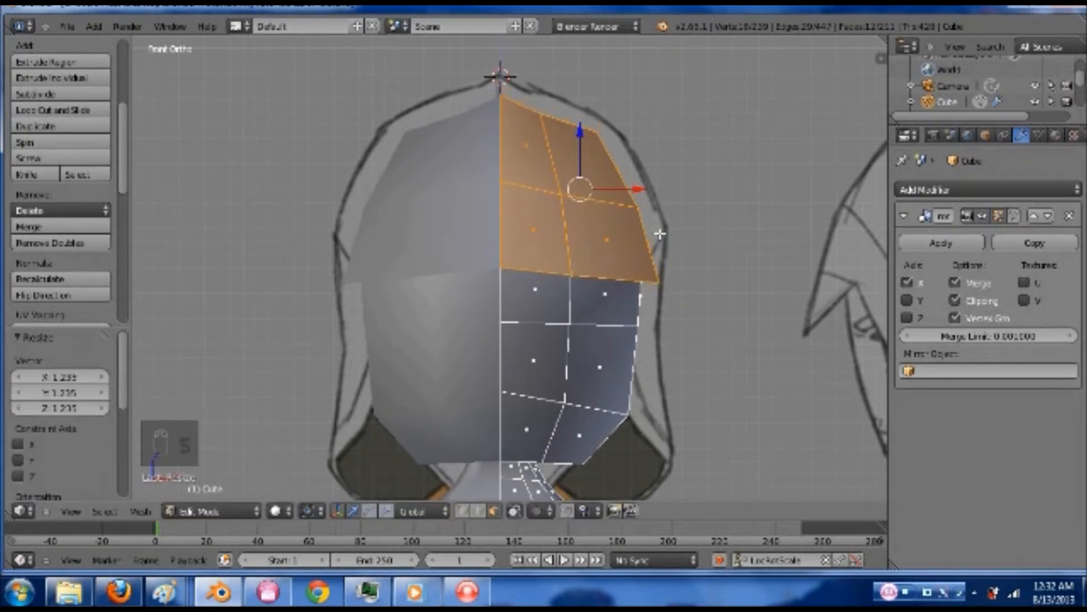
Switch to vertex select mode, separate the duplicated faces into their own object, and return to Object Mode
key(ctrl+Tab)
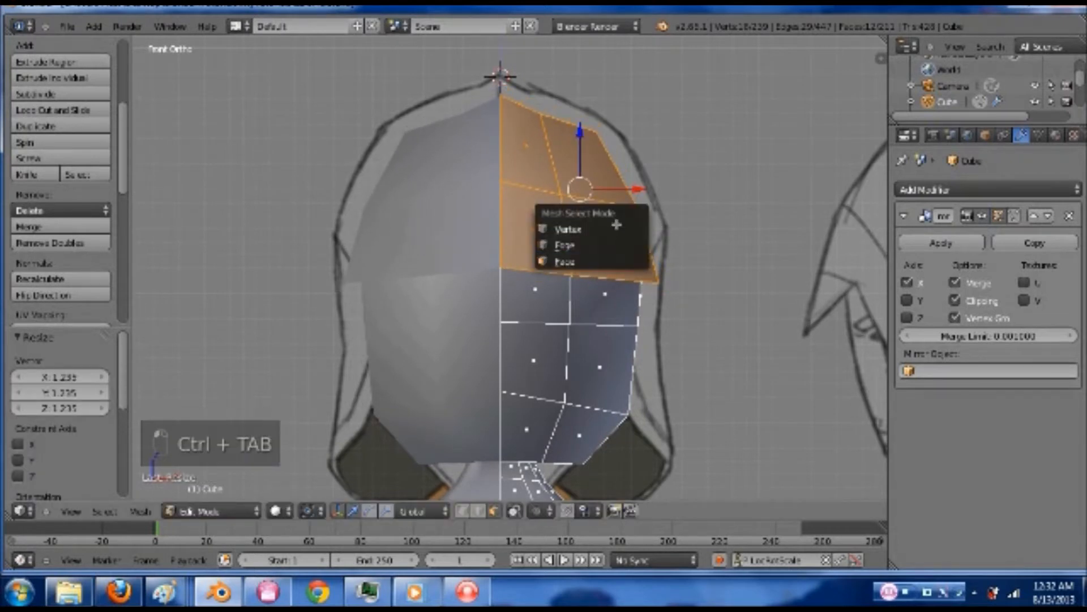
click(612, 229)
shift+middle_drag(619, 261, 620, 221)
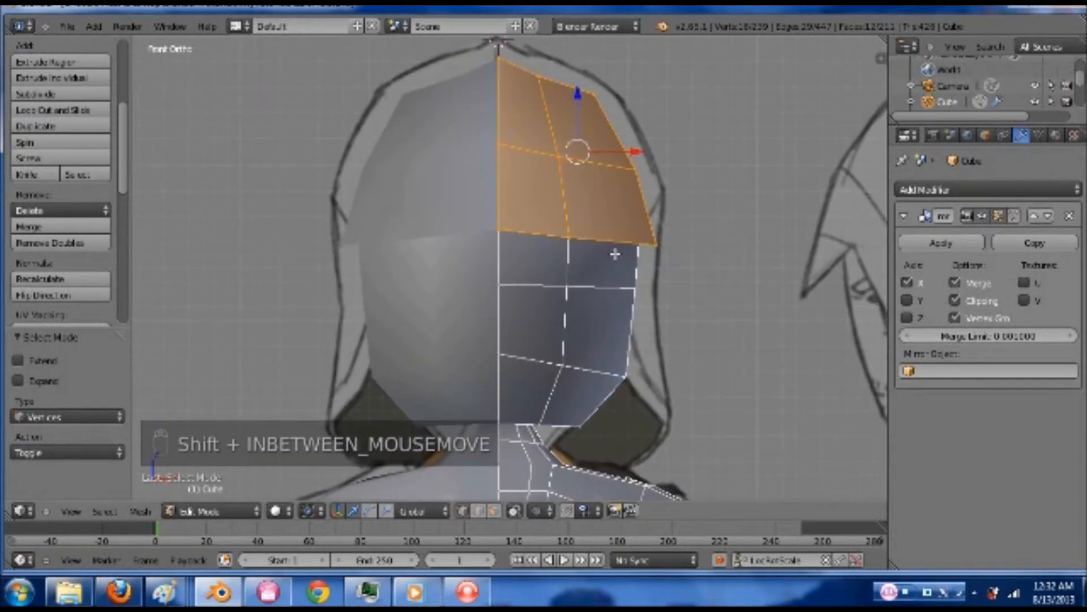
key(p)
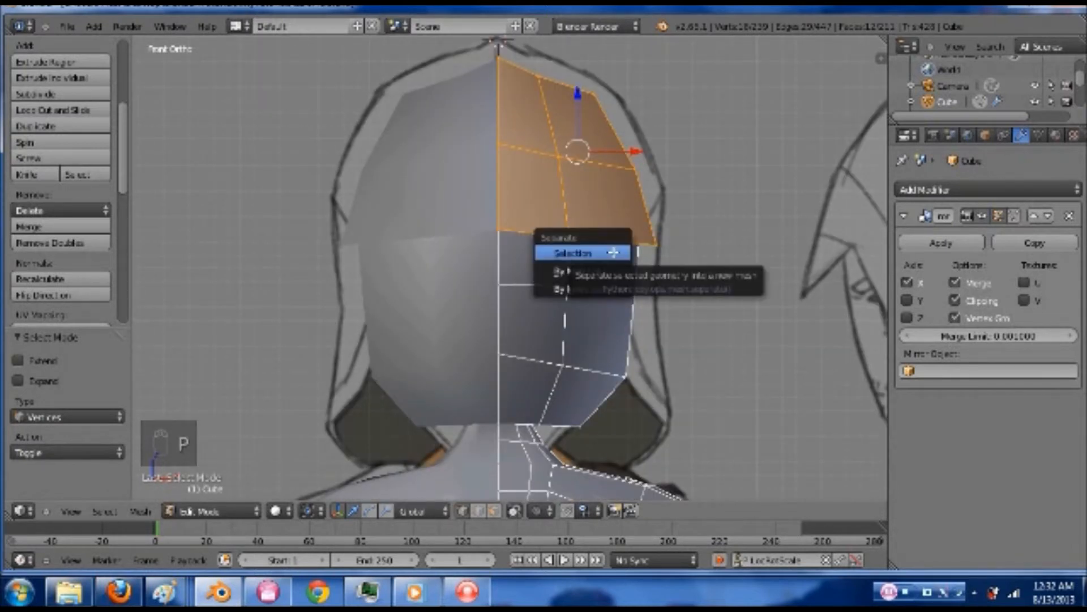
click(612, 253)
key(Tab)
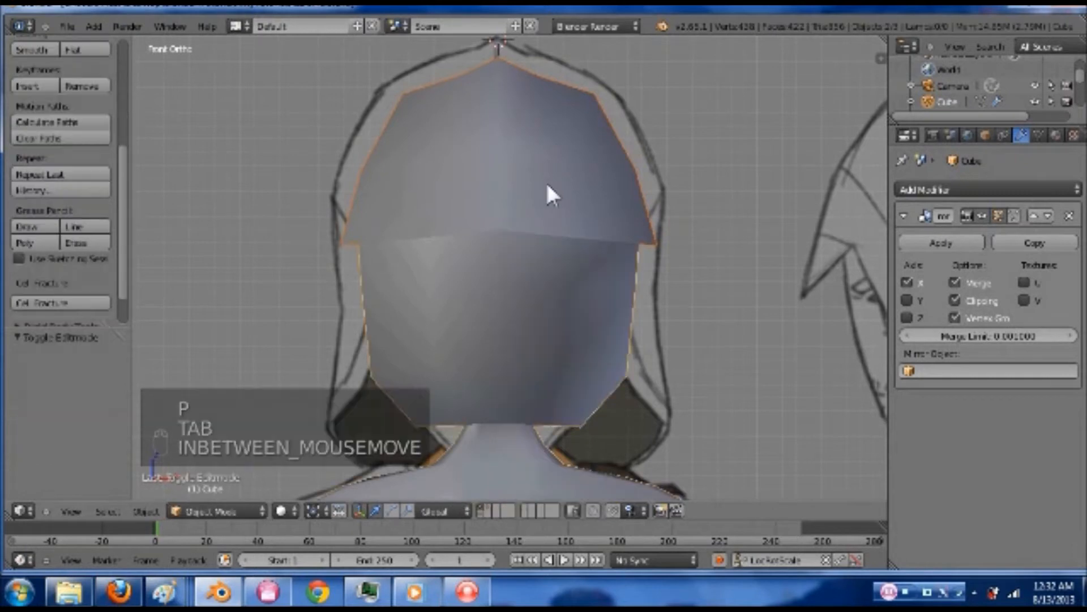
Apply the Mirror modifier on the separated hair cap and open its mesh for editing
scroll(579, 171, down, 1)
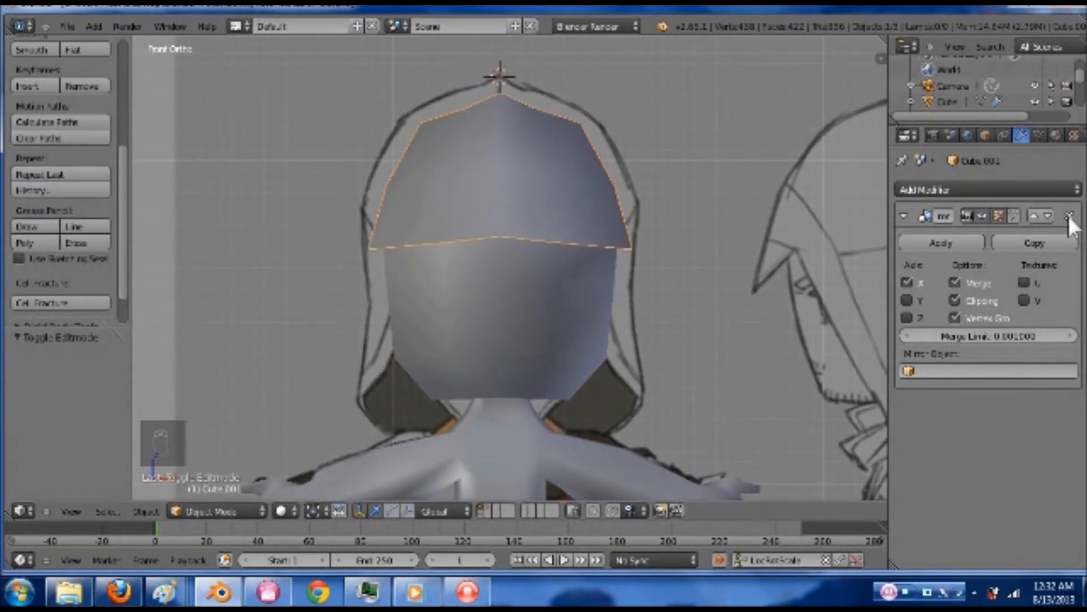
click(935, 240)
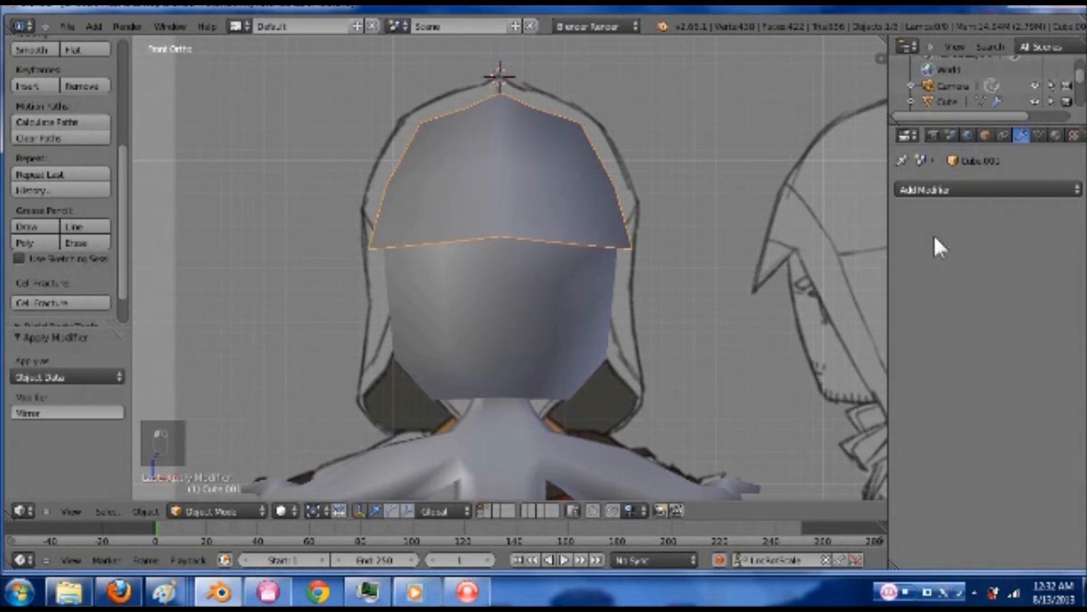
key(Tab)
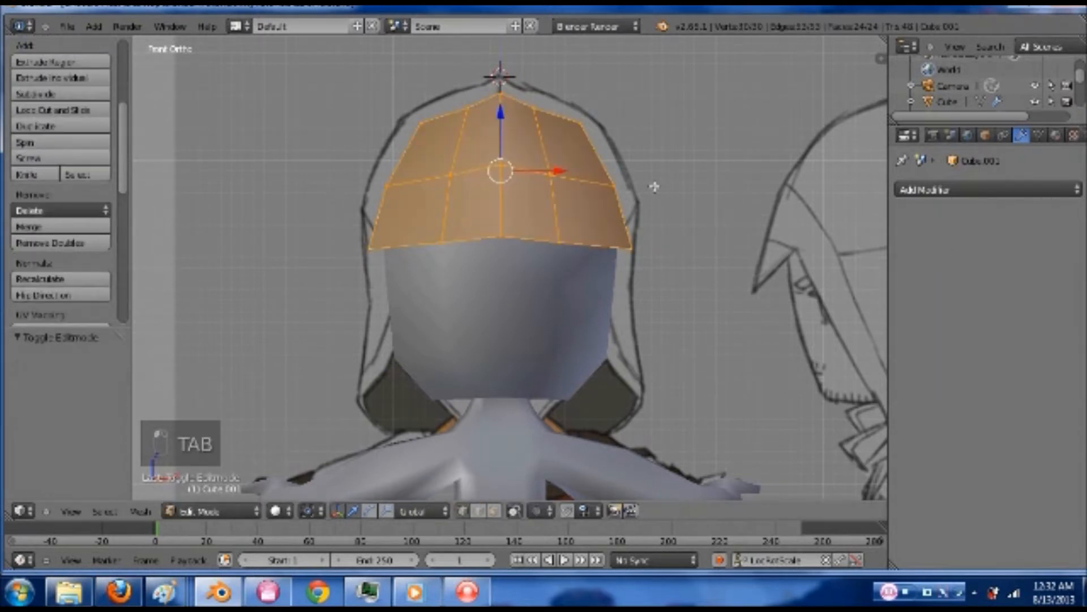
Extrude the front edge just right of centre downward and scale its end to about 0.122 to form a pointed strand
right_click(500, 232)
shift+right_click(556, 243)
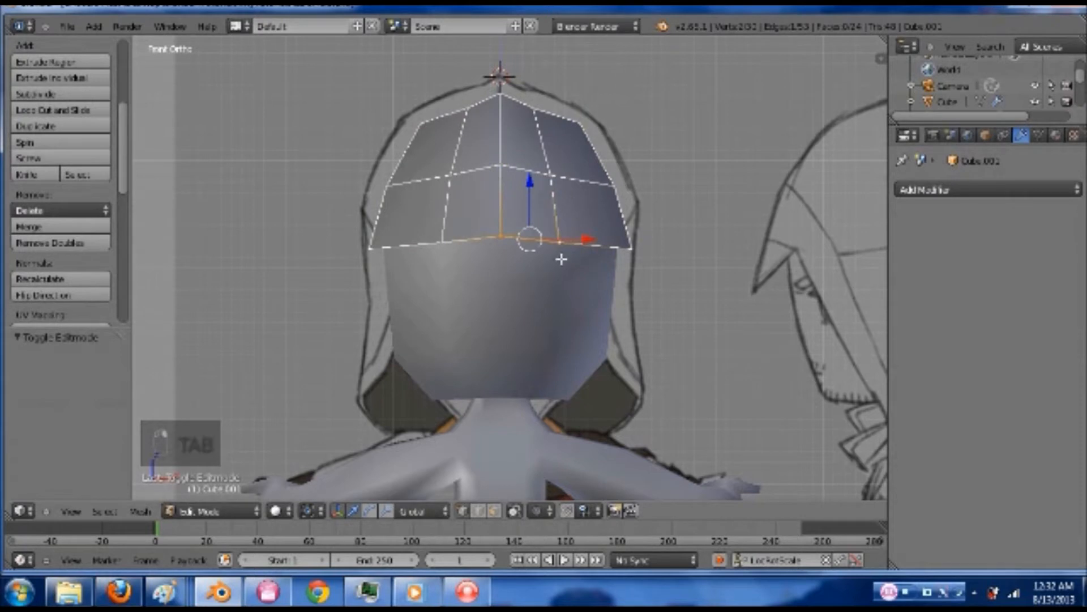
shift+middle_drag(561, 257, 527, 245)
key(e)
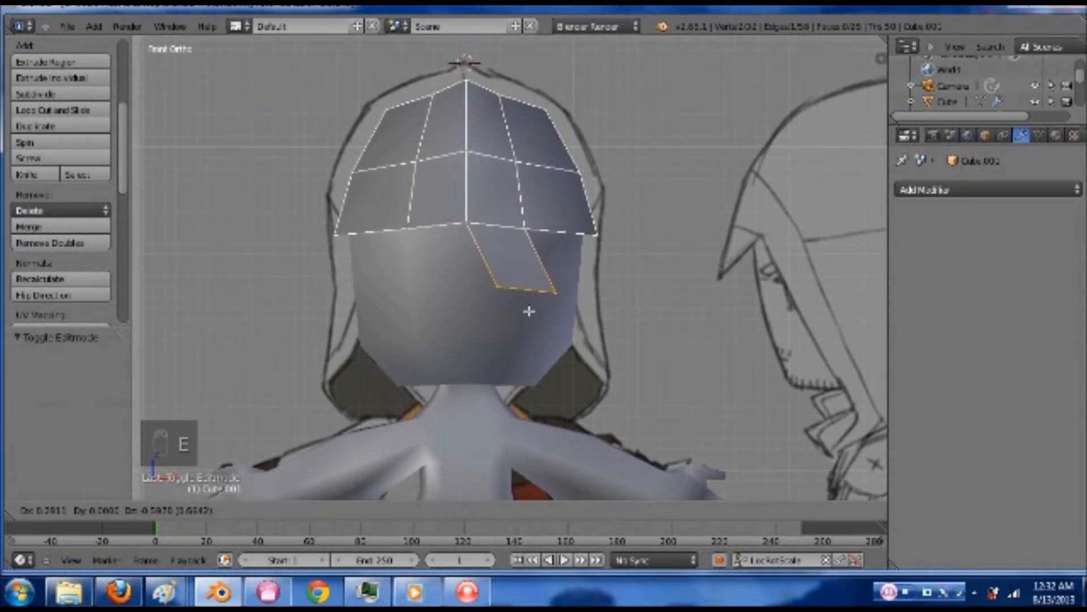
click(529, 310)
key(s)
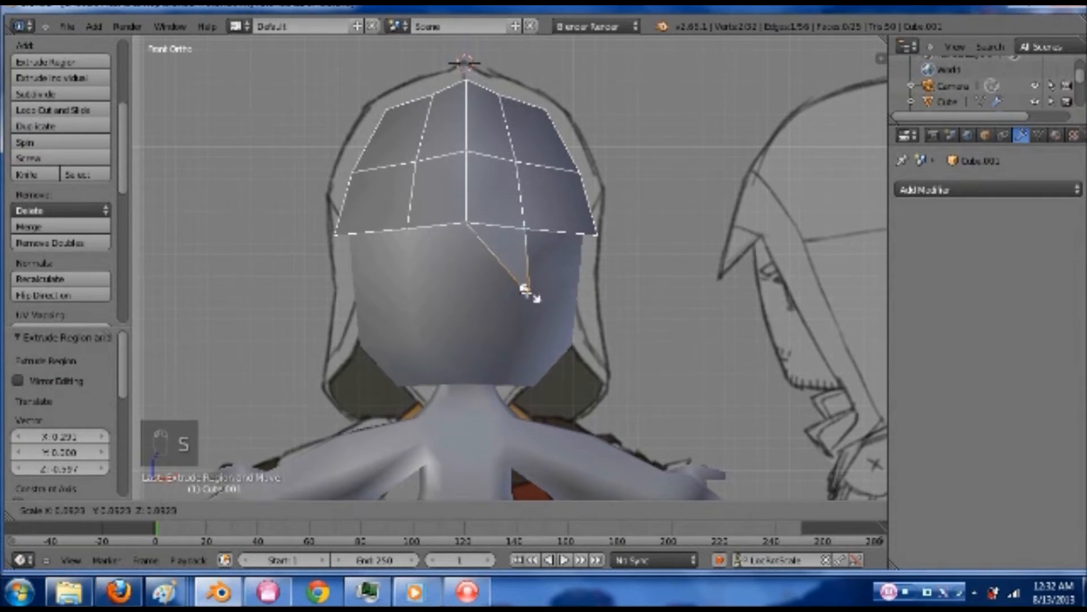
click(528, 291)
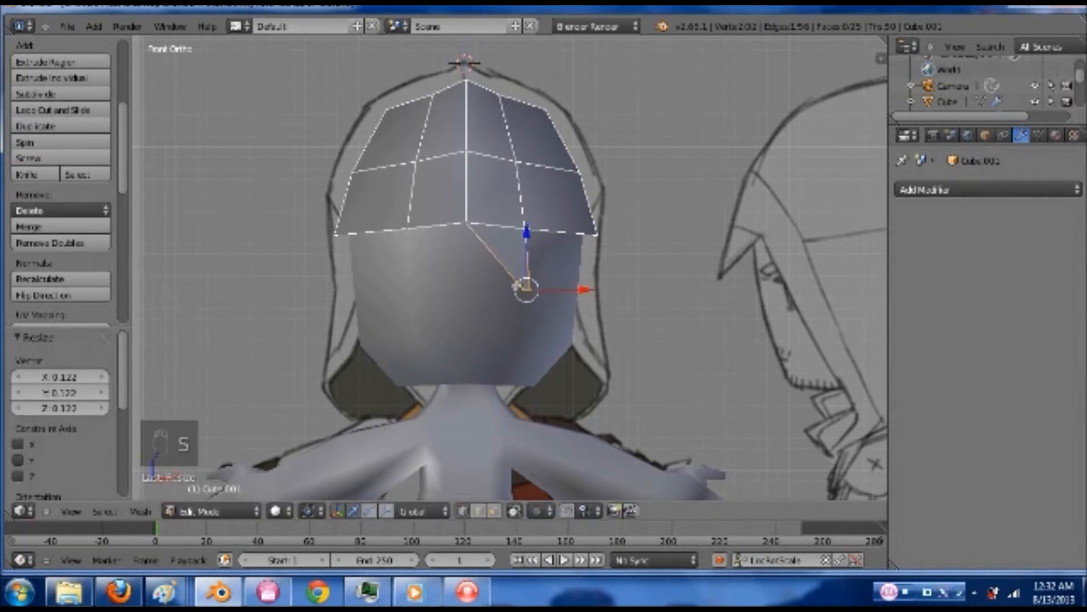
Extrude the outer left front edge of the cap downward and scale its end to about 0.093 for a second strand
right_click(407, 229)
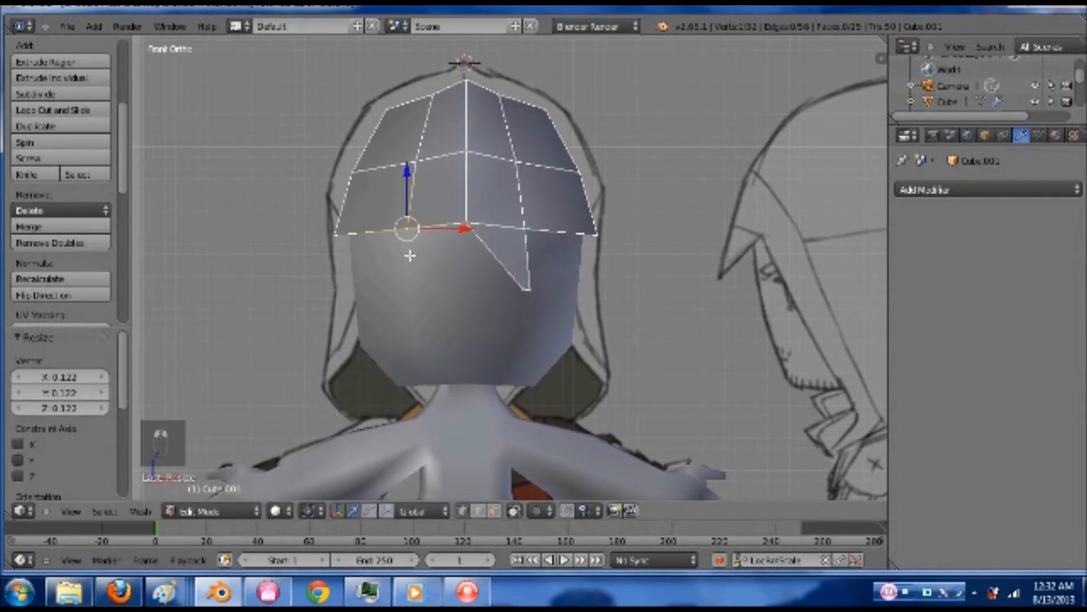
shift+right_click(337, 232)
middle_drag(348, 230, 487, 256)
key(e)
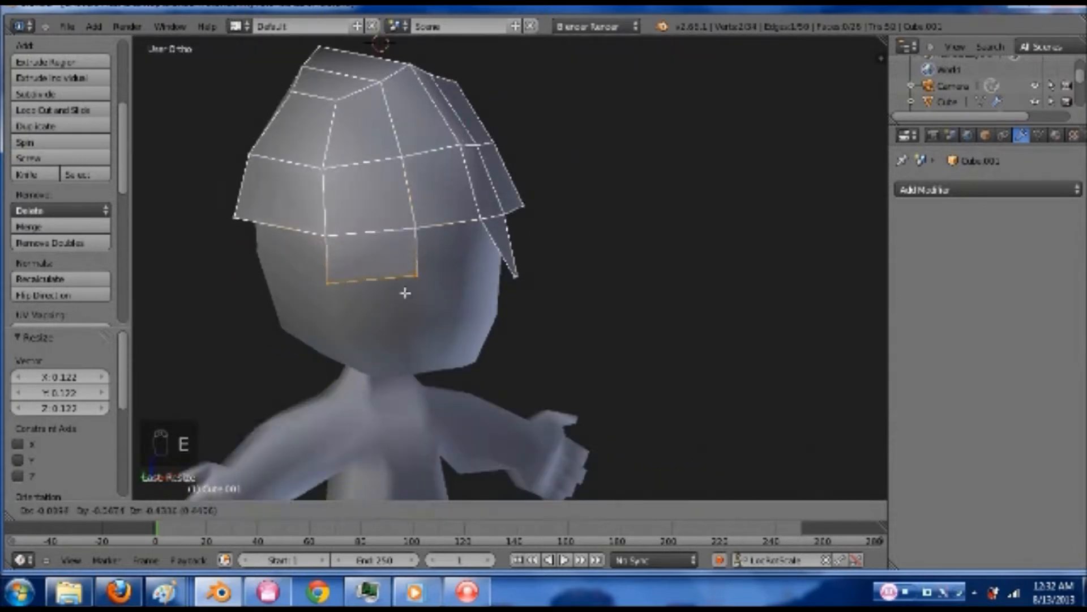
click(401, 311)
key(s)
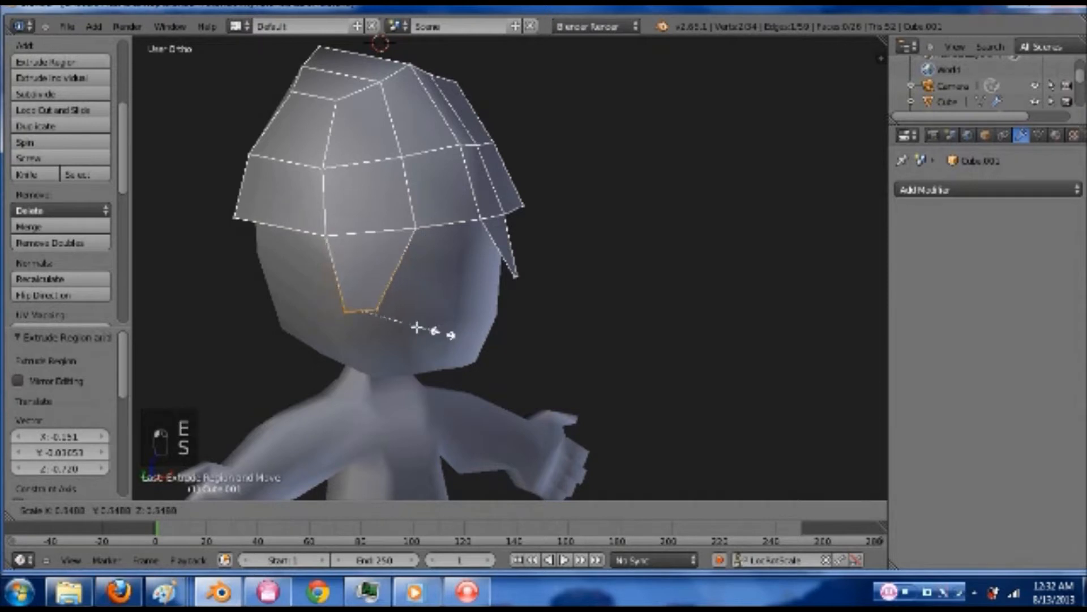
click(383, 318)
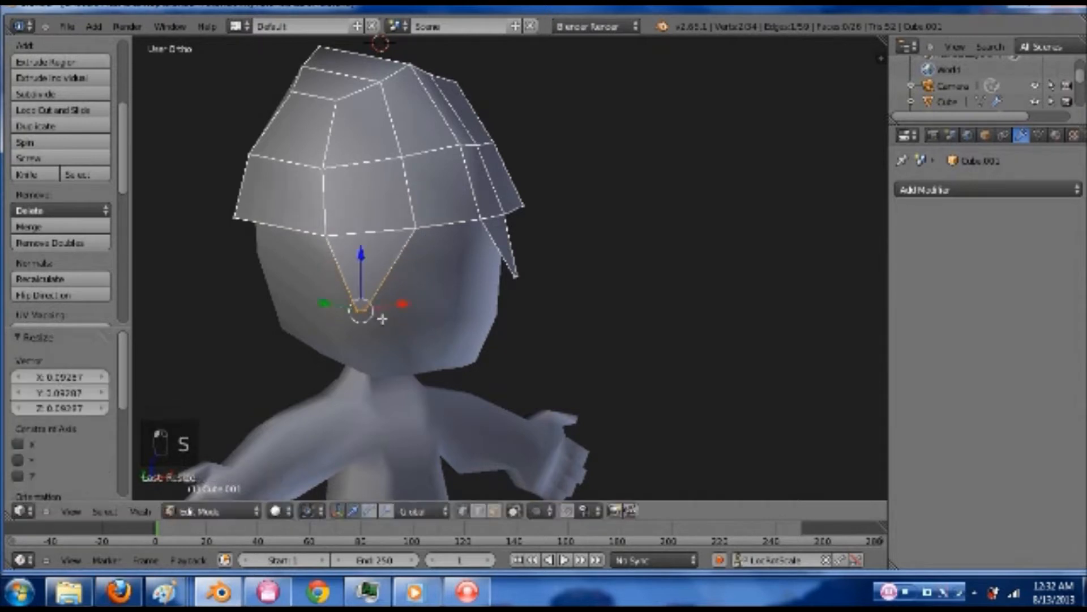
In left side view, move the second strand's tip about 0.53 down and 0.112 along Y
key(KP_1)
key(KP_3)
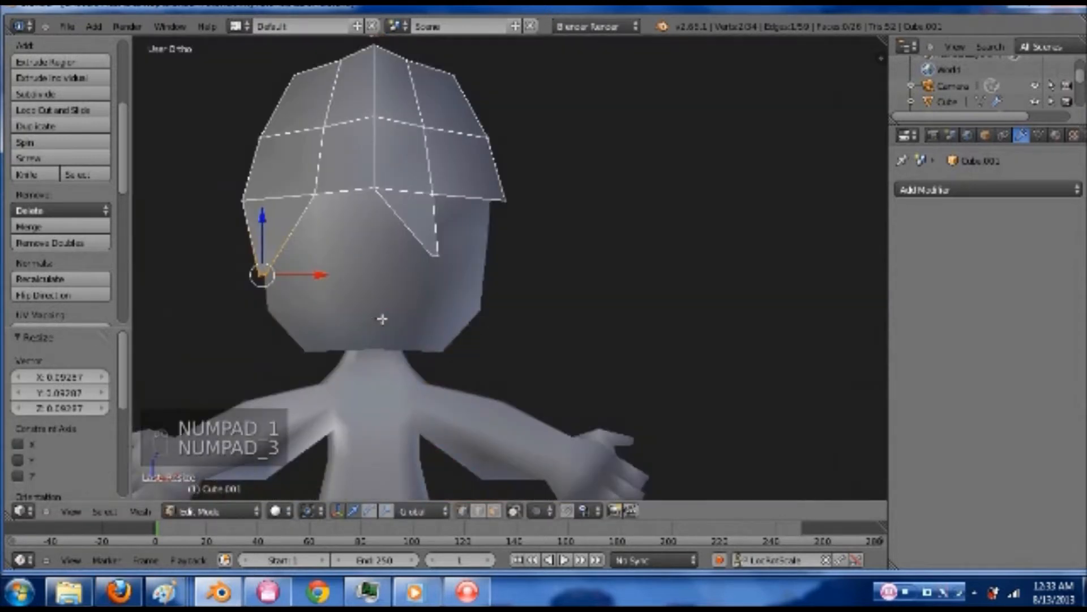
key(ctrl+KP_3)
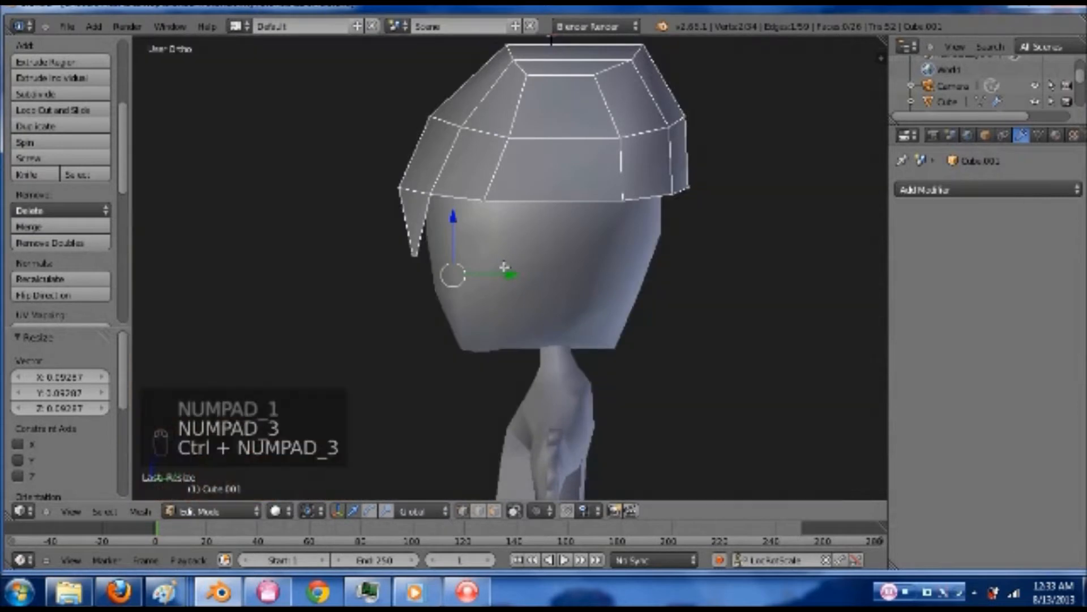
key(g)
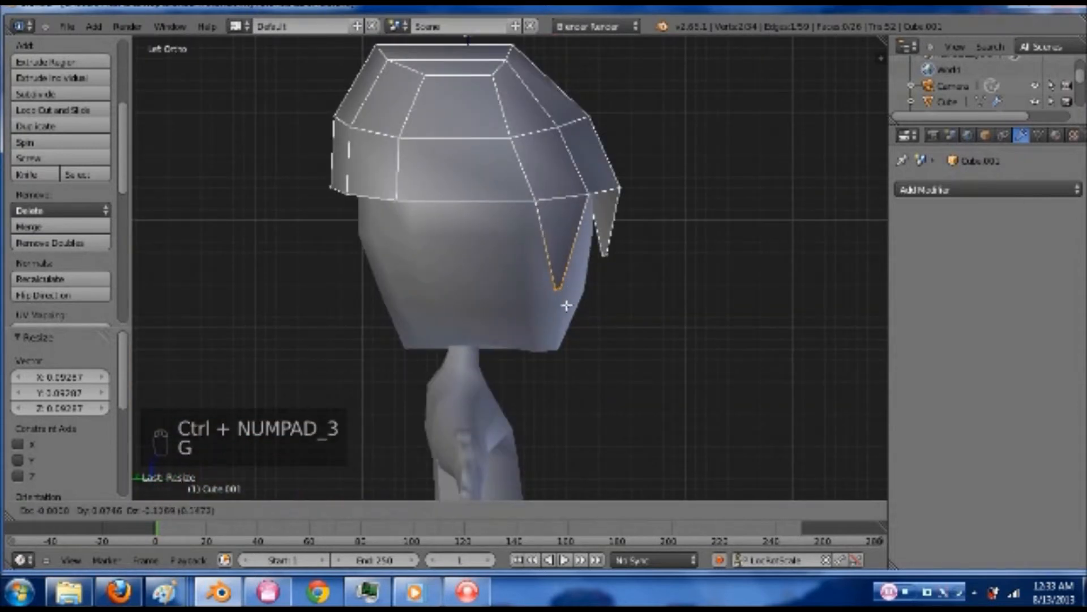
click(562, 331)
In front view, shift the second strand's tip inward by about 0.224 along X
key(KP_1)
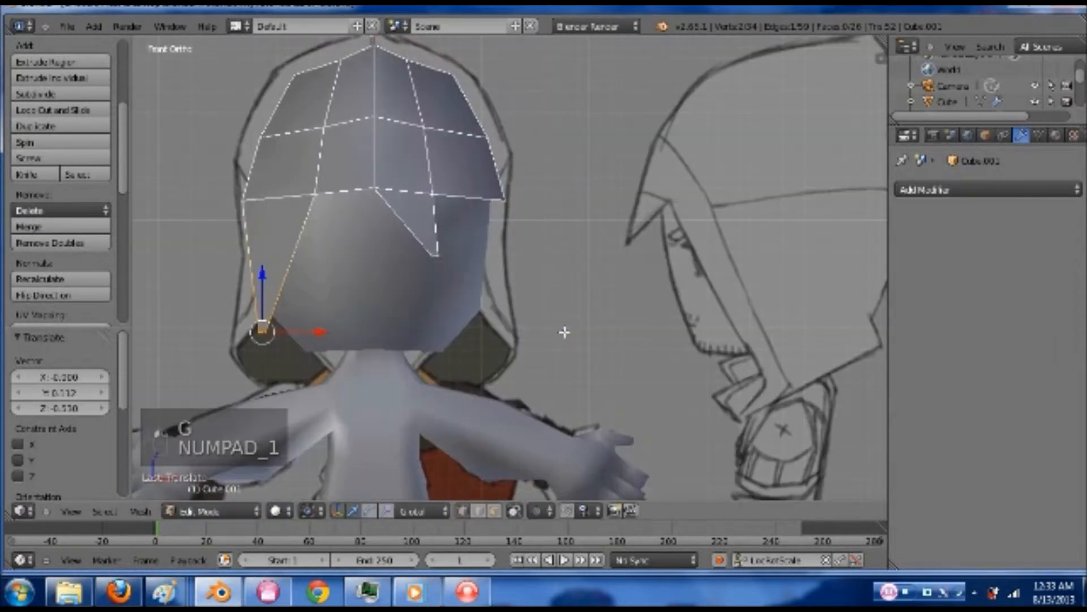
key(z)
drag(320, 333, 361, 330)
key(z)
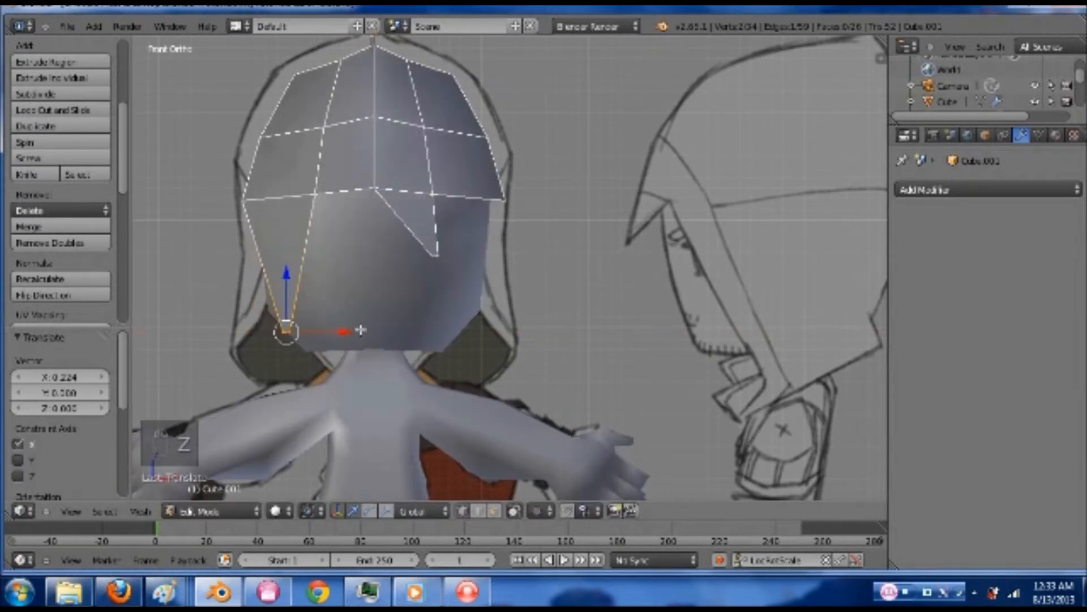
Extrude the hair cap's front edge just left of centre about 0.17 downward
mouse_move(481, 289)
middle_down()
mouse_move(434, 296)
mouse_move(451, 255)
mouse_move(382, 193)
middle_up()
right_click(373, 193)
shift+right_click(329, 195)
shift+right_click(328, 195)
shift+right_click(328, 194)
key(e)
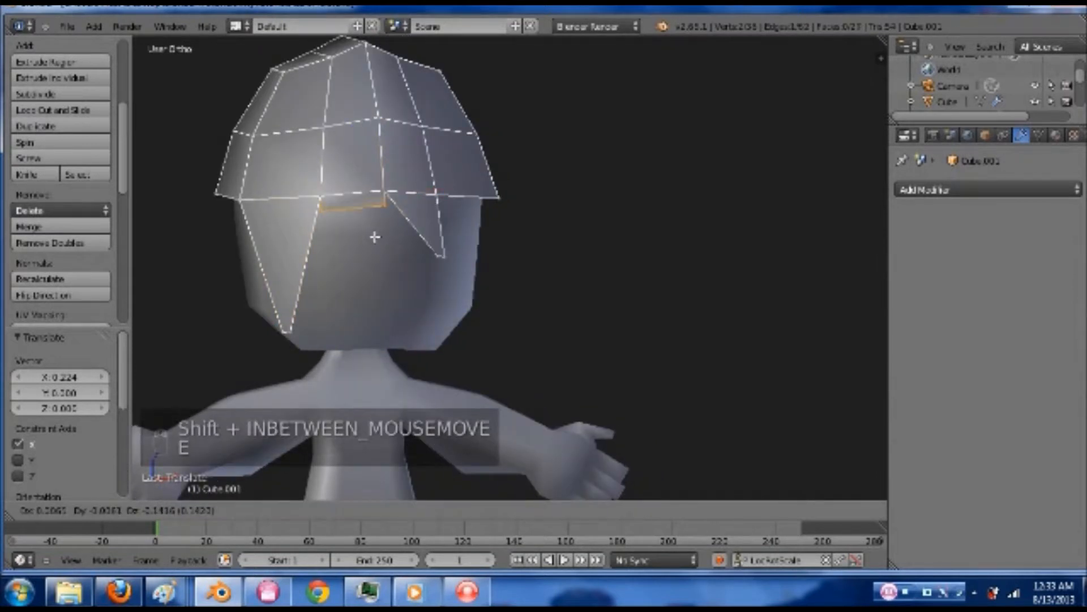
click(376, 237)
Scale the short front strand's end to about 0.277 and rotate it by roughly 26° to form a slanted point
key(s)
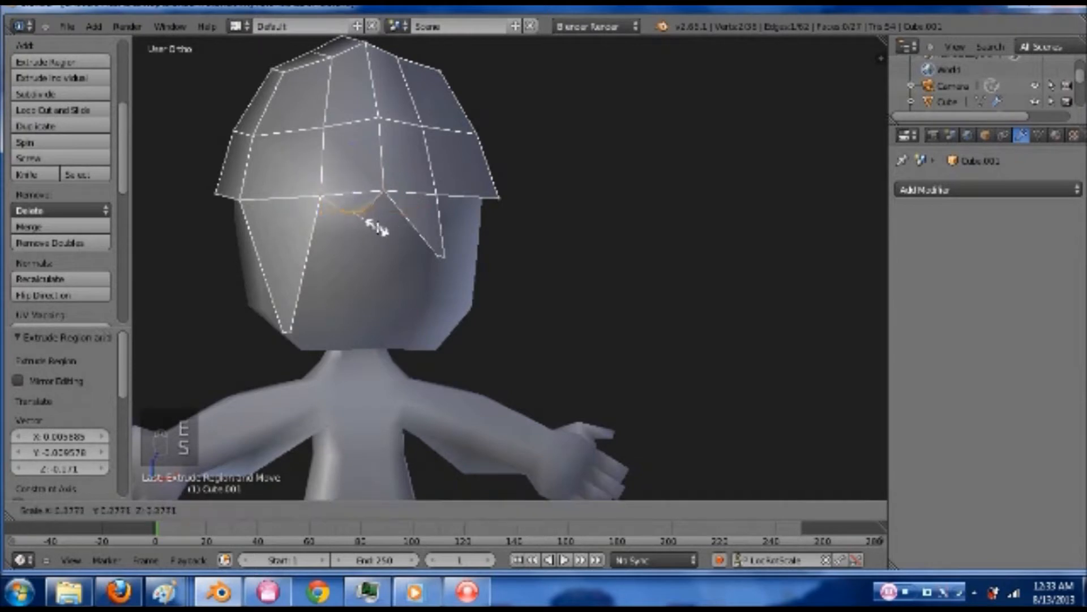
click(377, 226)
key(r)
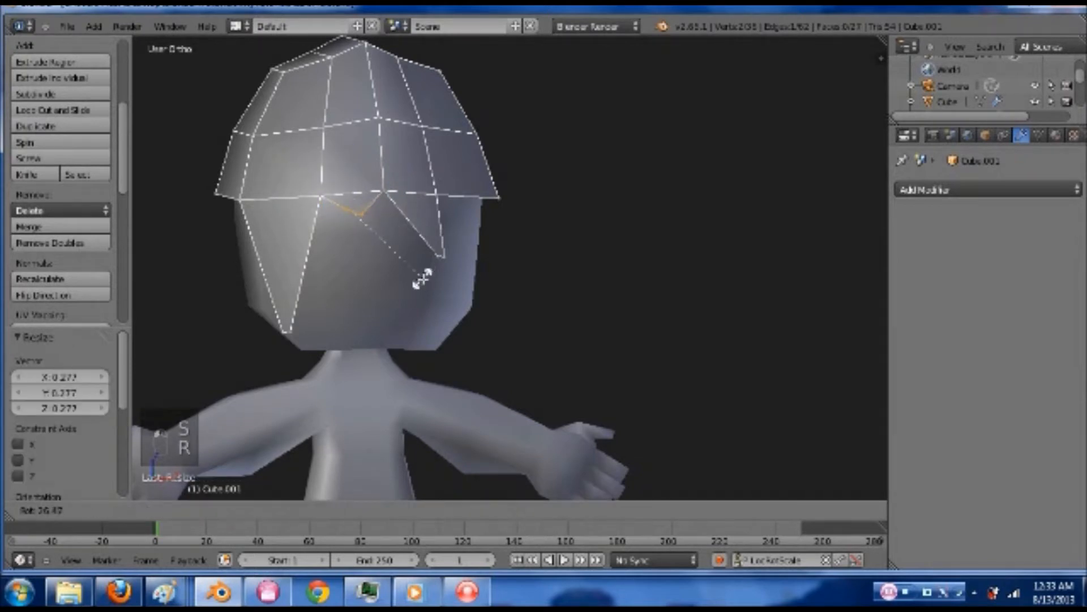
click(422, 279)
Preview the hair in Object Mode and save the file over the existing one
key(Tab)
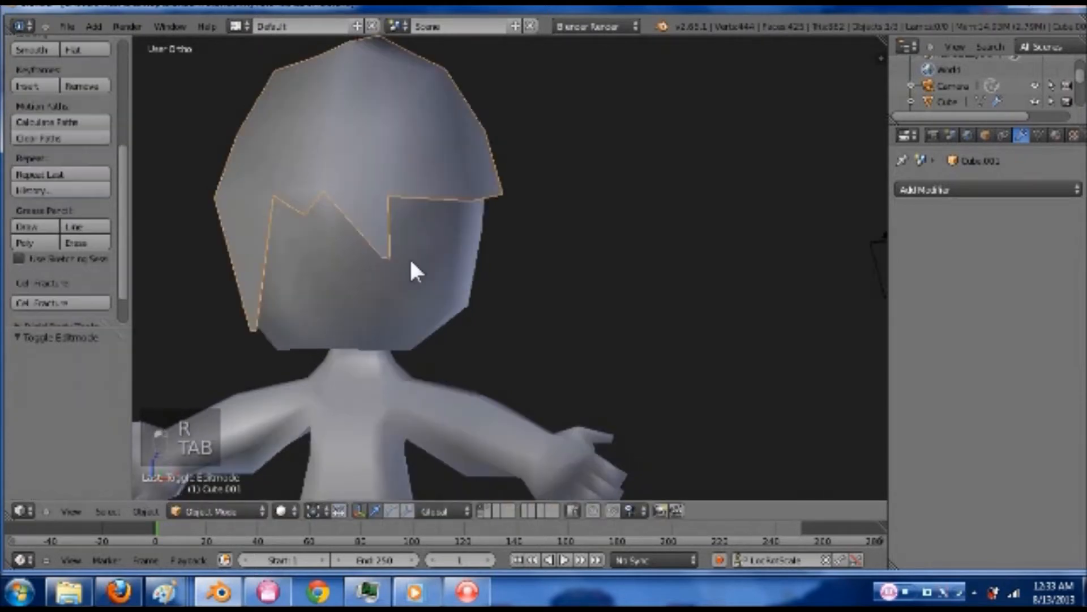
key(Tab)
key(Tab)
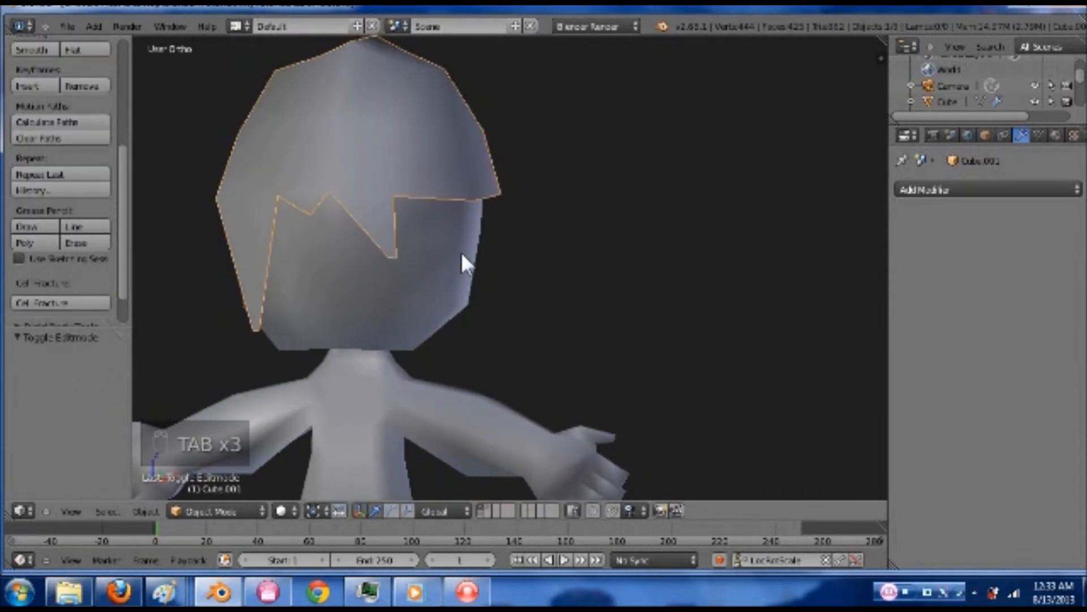
key(ctrl+s)
click(467, 248)
Extrude the outer right front edge of the cap downward and scale its end to about 0.138 for a pointed strand
key(Tab)
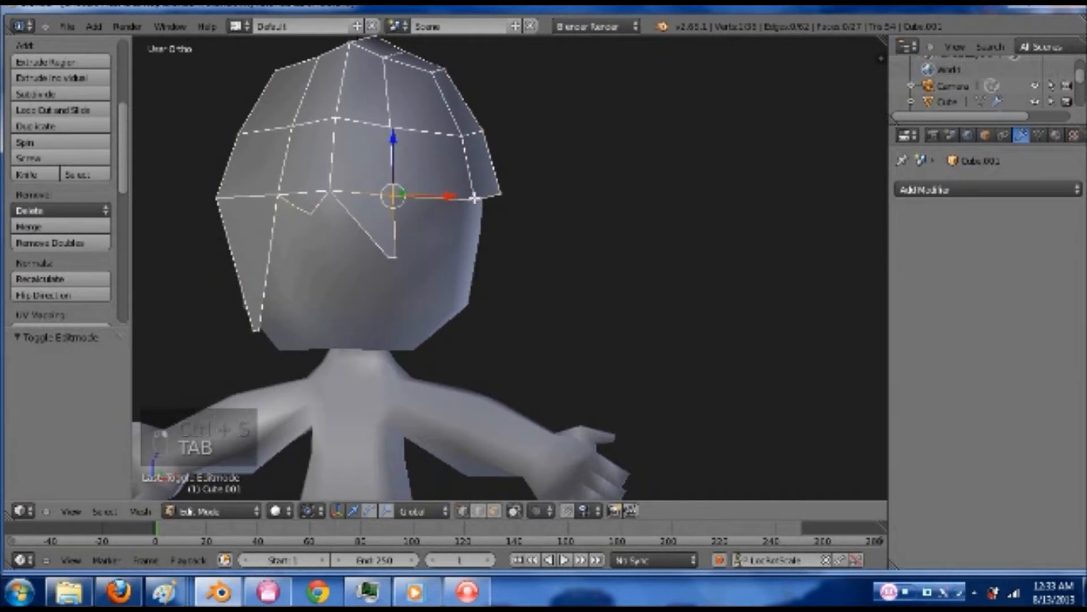
right_click(474, 198)
key(e)
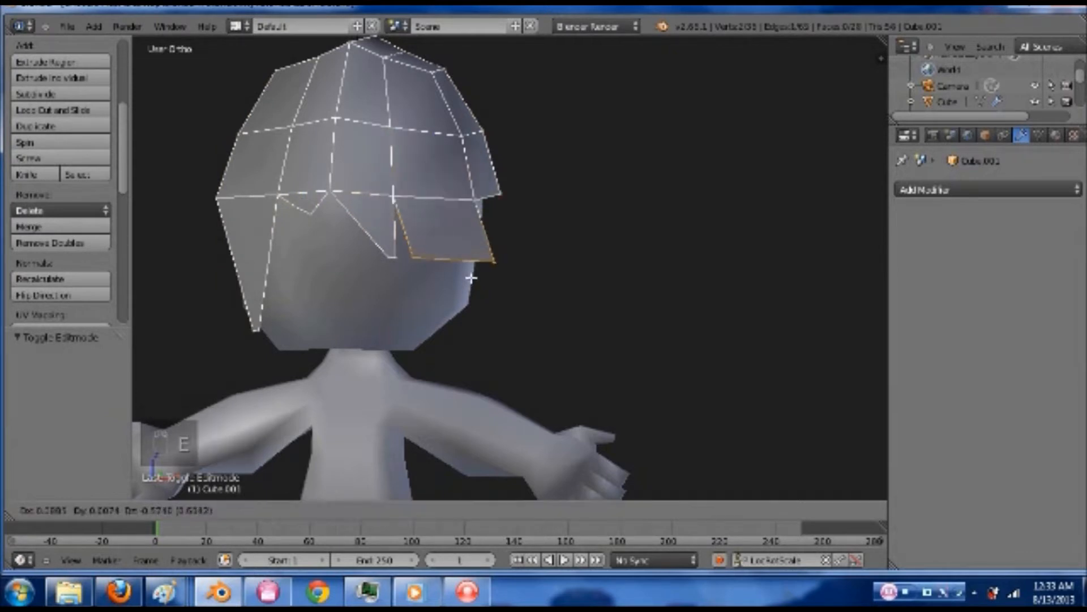
click(470, 275)
key(s)
click(456, 252)
In front view, nudge the outer right strand's tip about 0.03 inward along X and 0.007 down
middle_drag(456, 252, 395, 328)
key(KP_1)
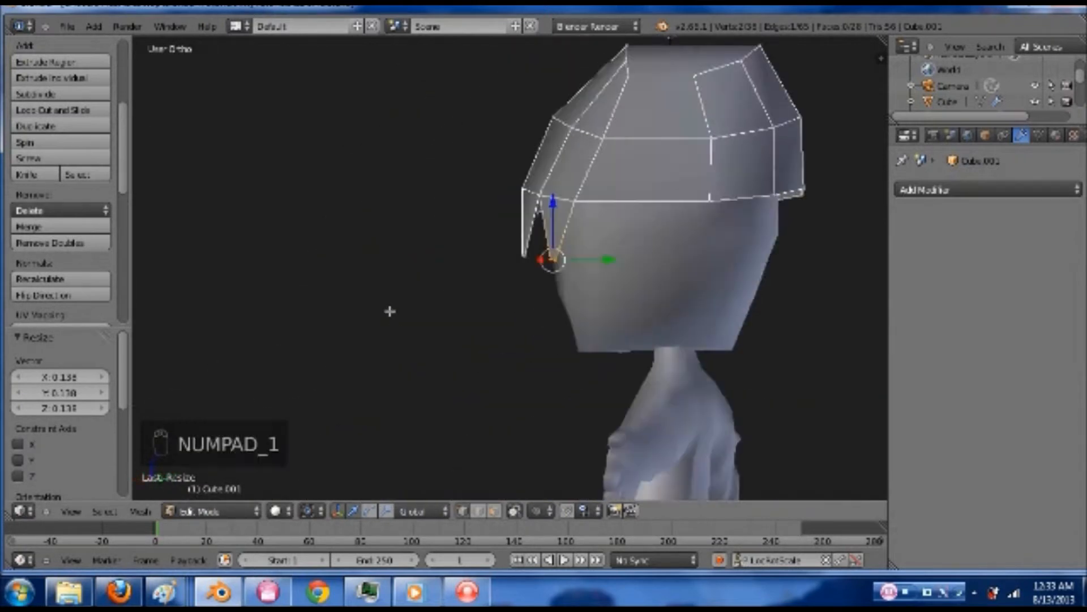
key(g)
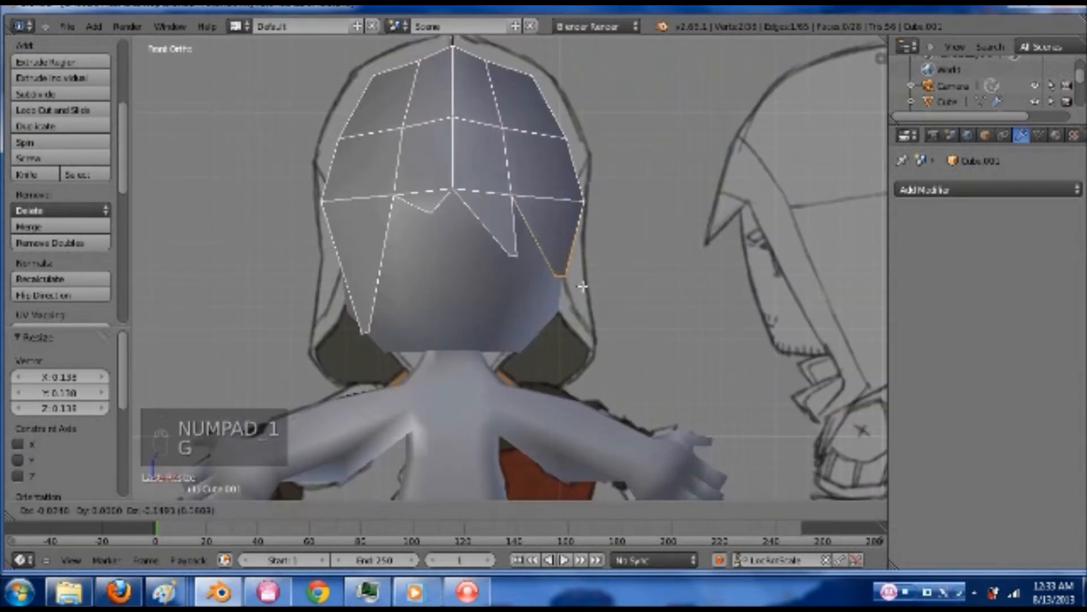
click(594, 272)
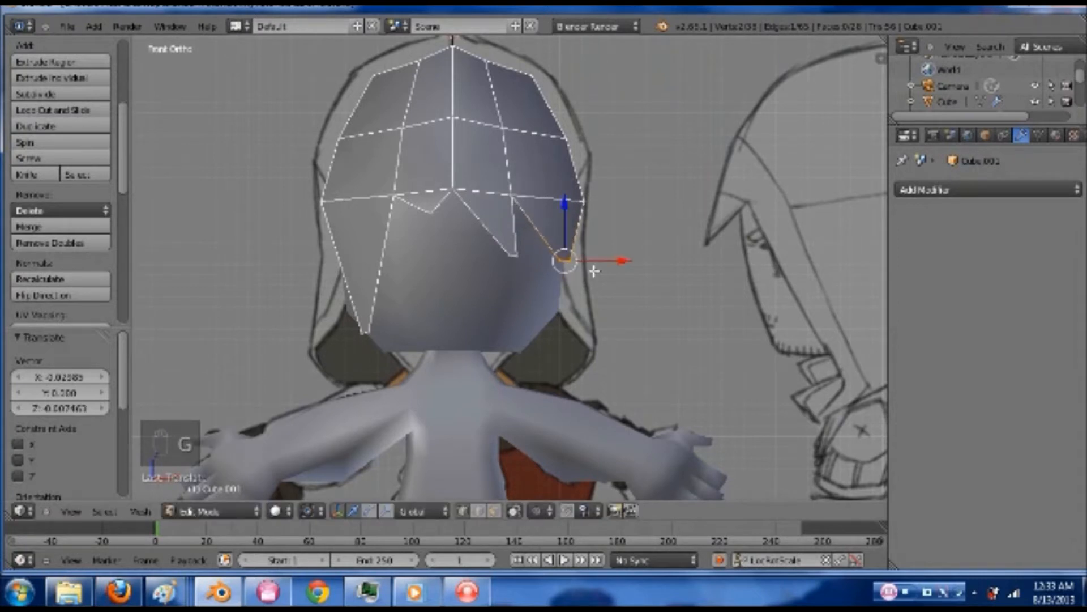
Rotate the outer right strand's tip about 23.7° around Z and move it about 0.167 along Y
key(z)
middle_drag(668, 295, 655, 323)
key(z)
key(r)
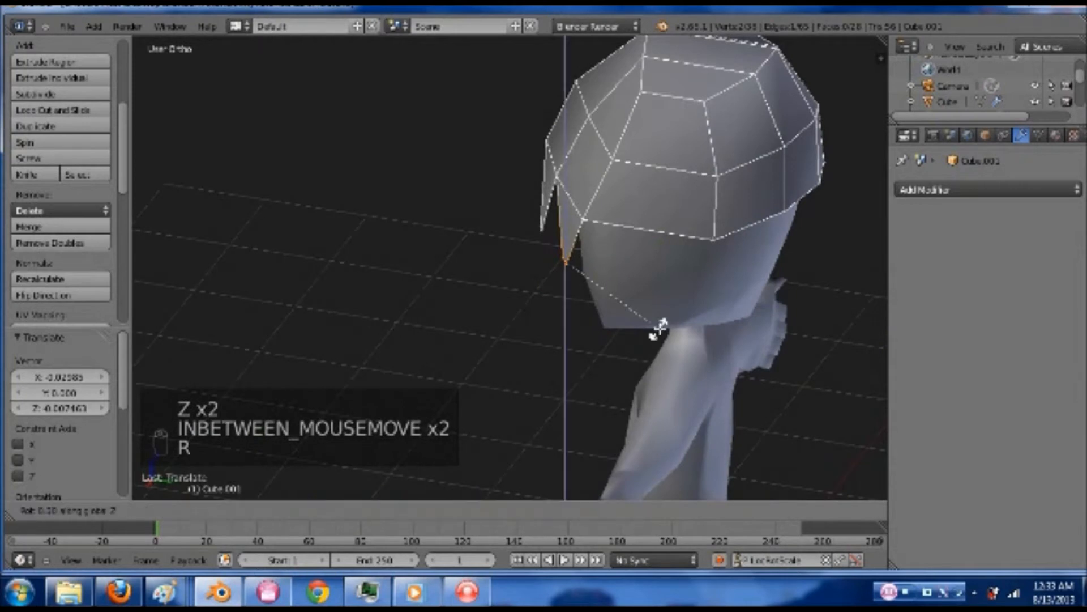
click(652, 273)
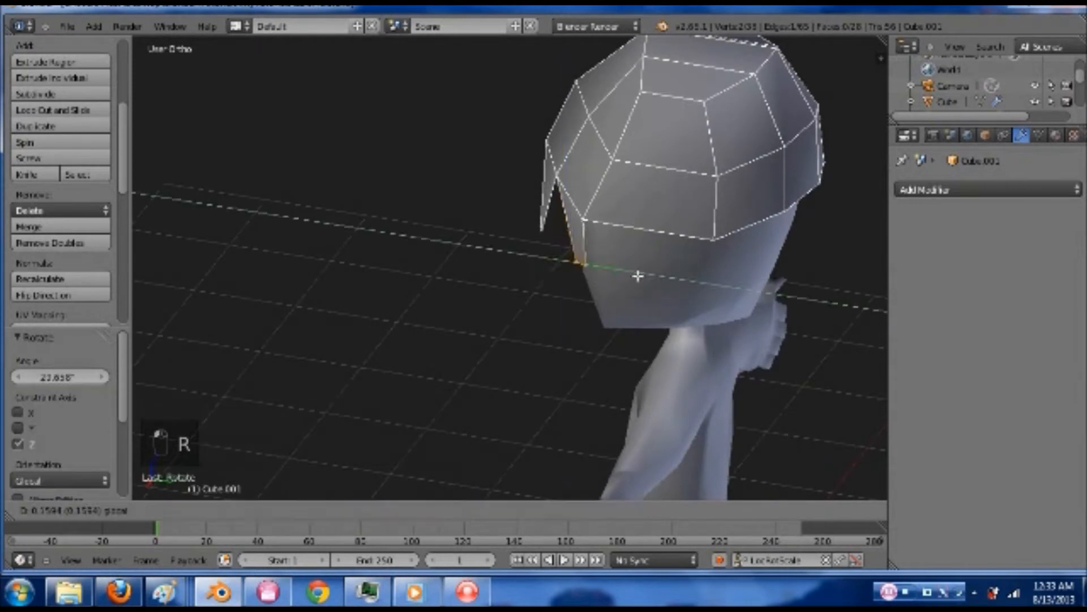
In right side view, extrude the cap's lower side edge about 1.0 down and 0.23 along Y
middle_drag(657, 285, 595, 201)
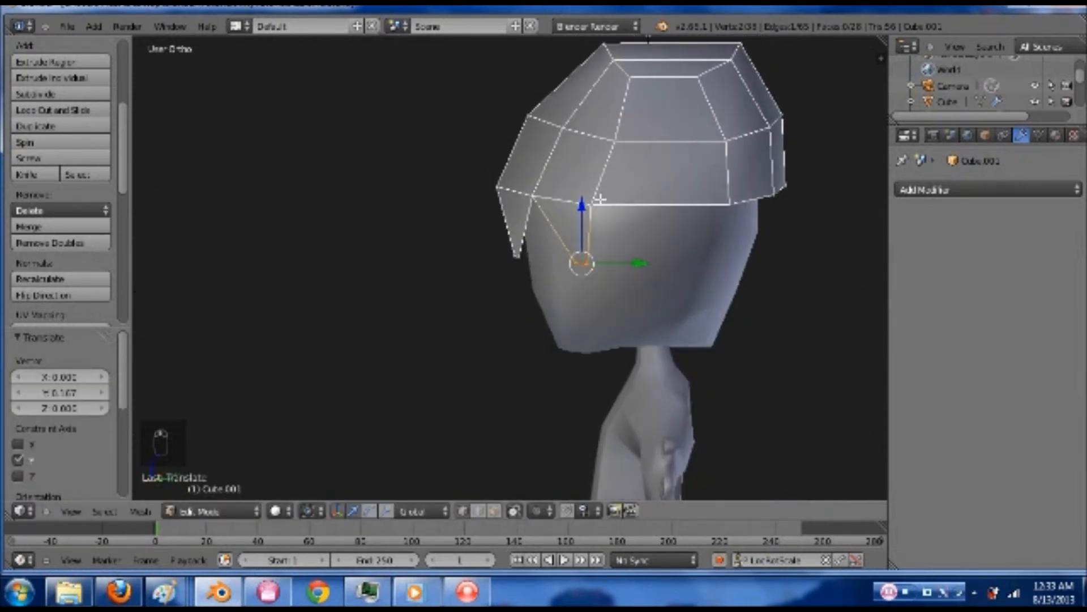
shift+right_click(733, 203)
key(KP_3)
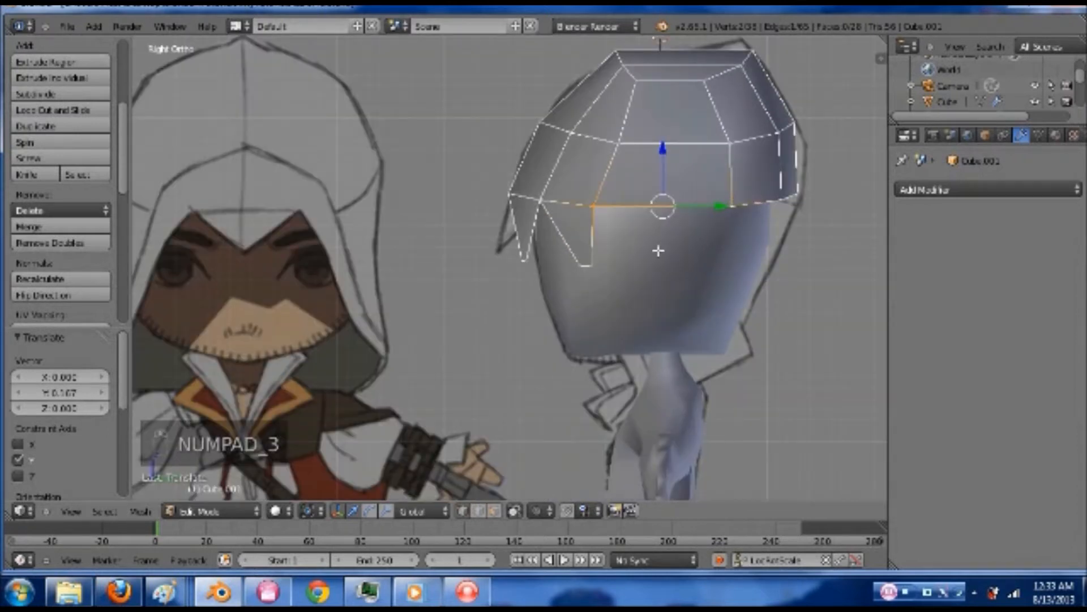
shift+middle_drag(719, 197, 626, 208)
key(e)
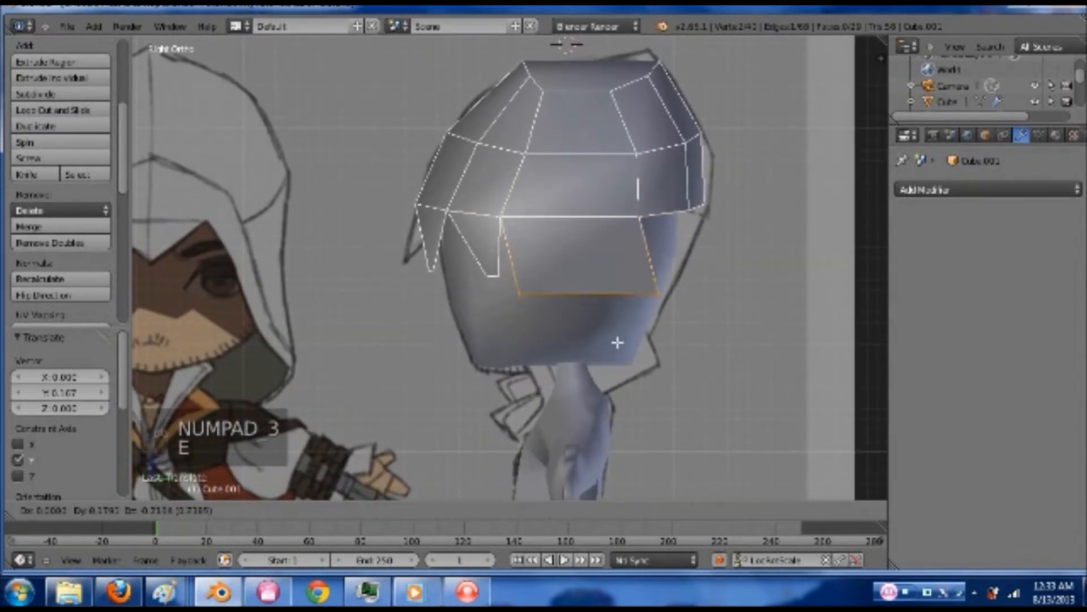
click(657, 364)
Tilt the end of the side strand and scale it to about 0.528
key(r)
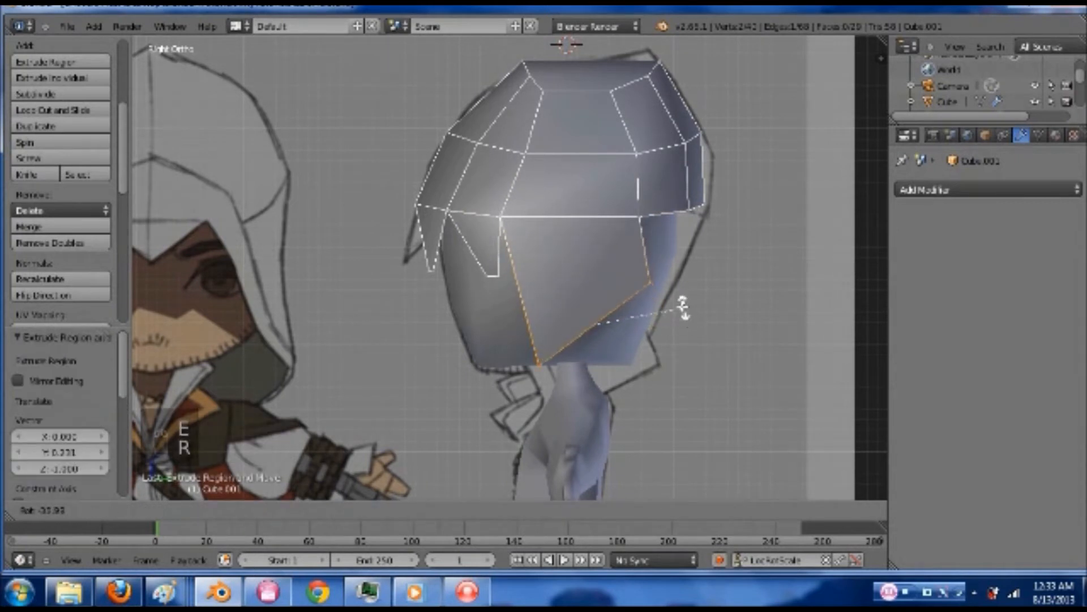
click(682, 308)
key(s)
click(661, 328)
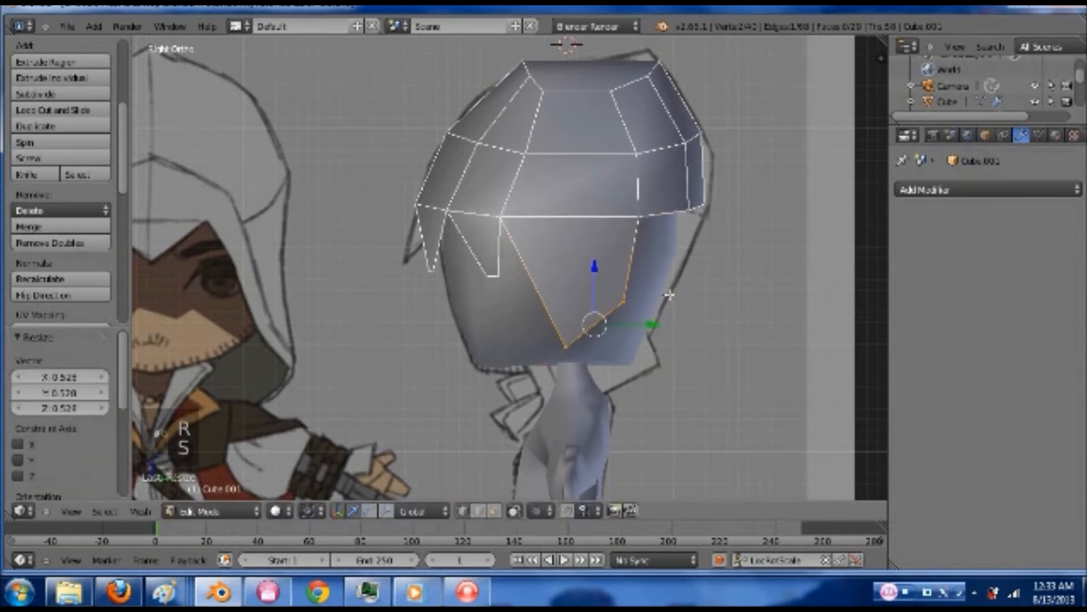
Rotate the side strand's end about 82° and move it about 0.05 forward along Y and 0.142 down
key(r)
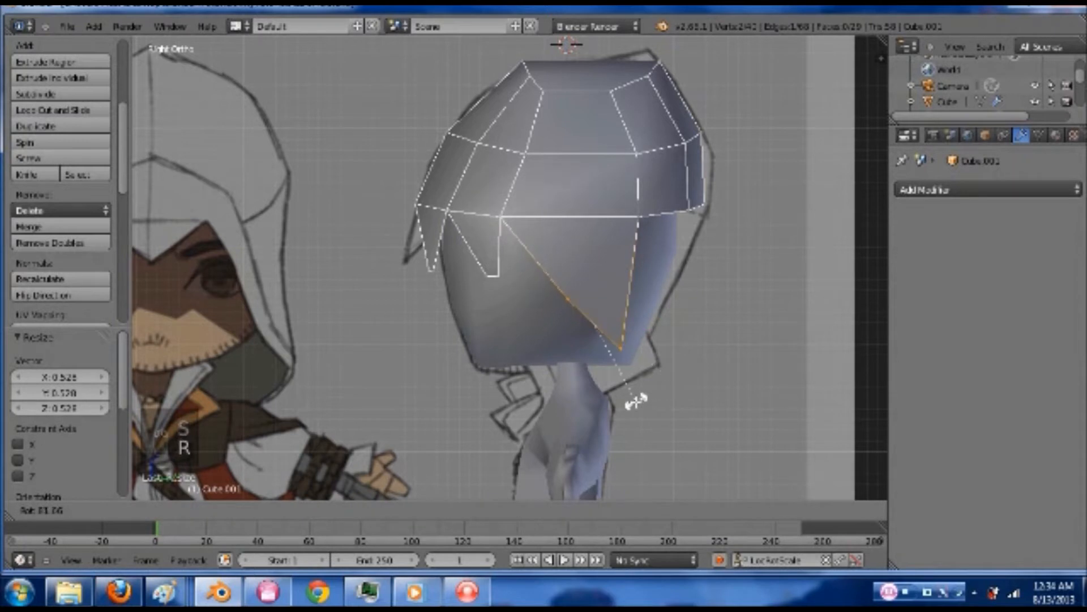
click(634, 396)
key(g)
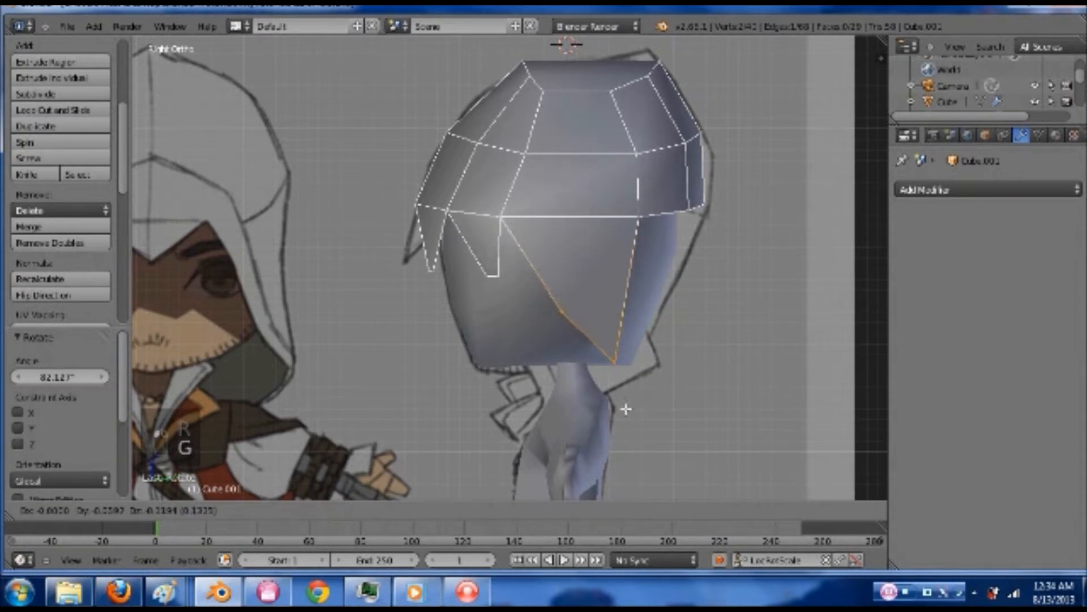
click(626, 410)
Try extending the side strand by extruding its end about 0.2 down and scaling the new edge to about 0.267
key(e)
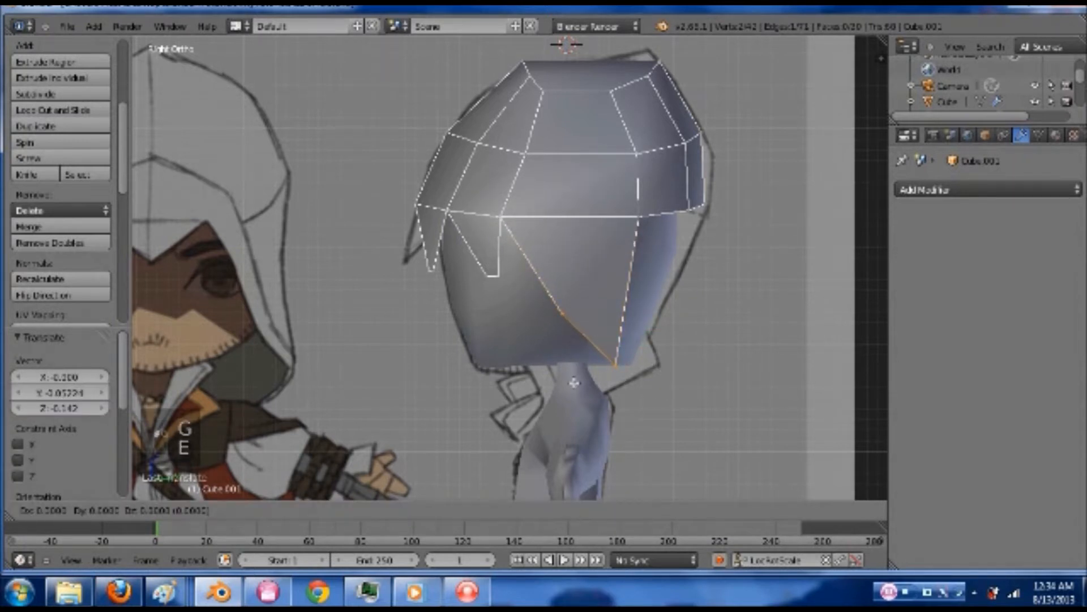
click(679, 420)
key(s)
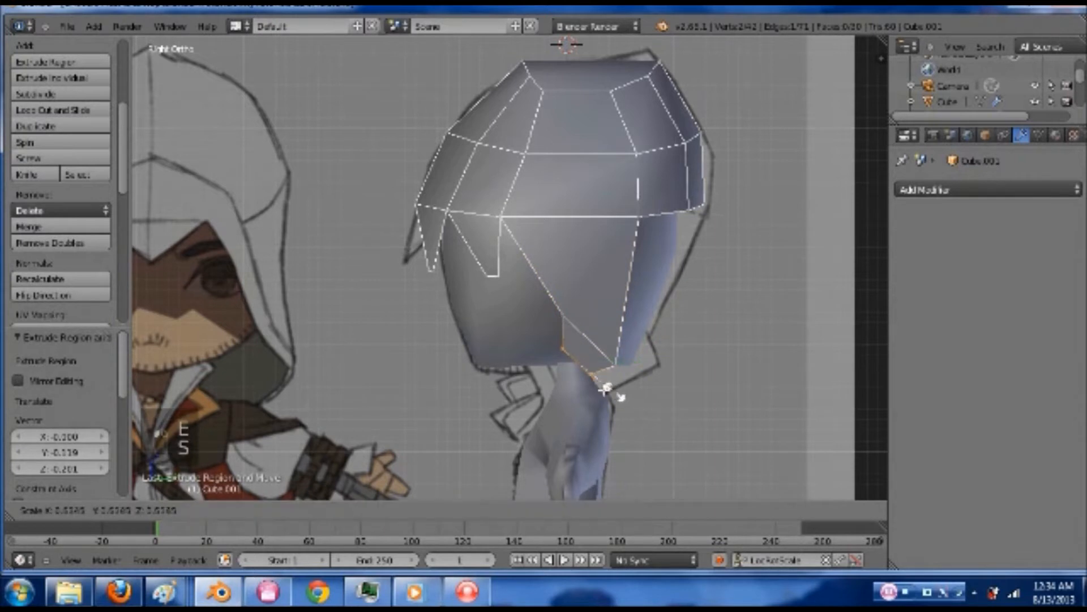
click(590, 380)
Rotate the extended tip about 43.9°, move it about -0.127 along Y and 0.149 down, and preview the shape
key(r)
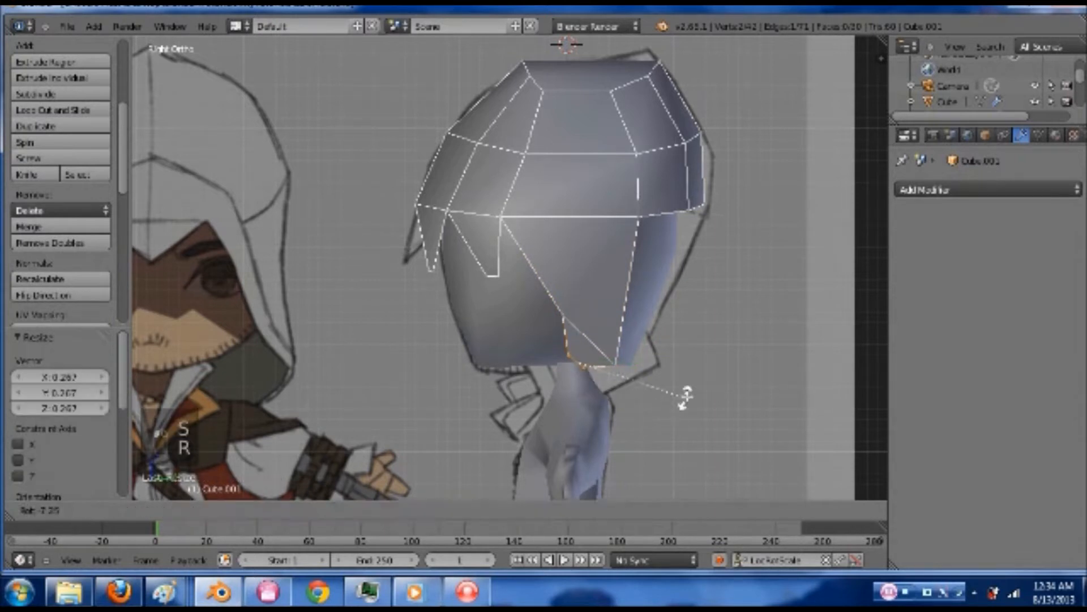
click(610, 456)
key(g)
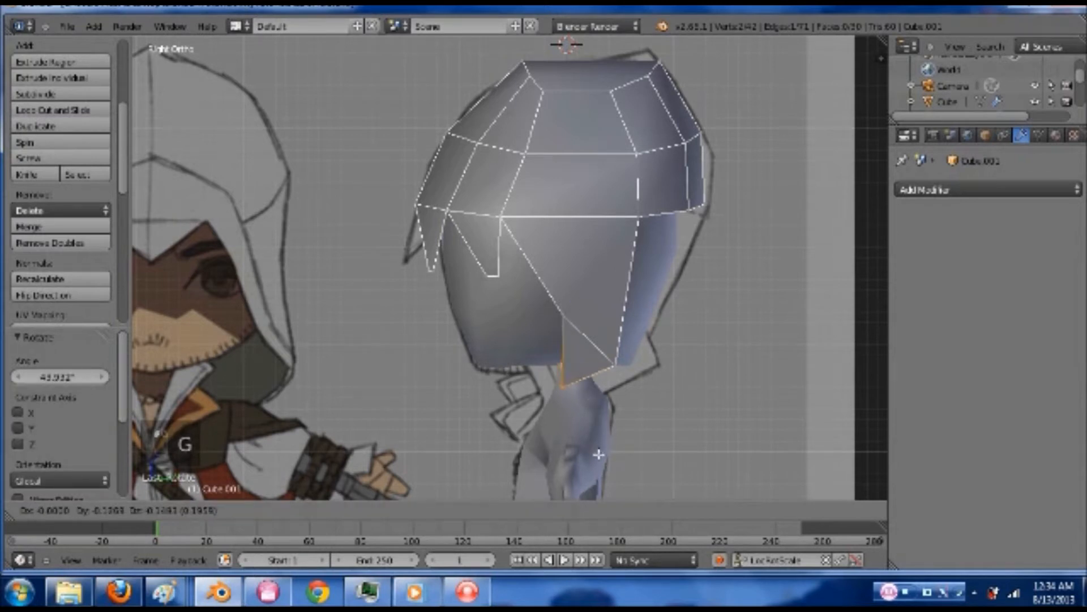
click(599, 453)
key(Tab)
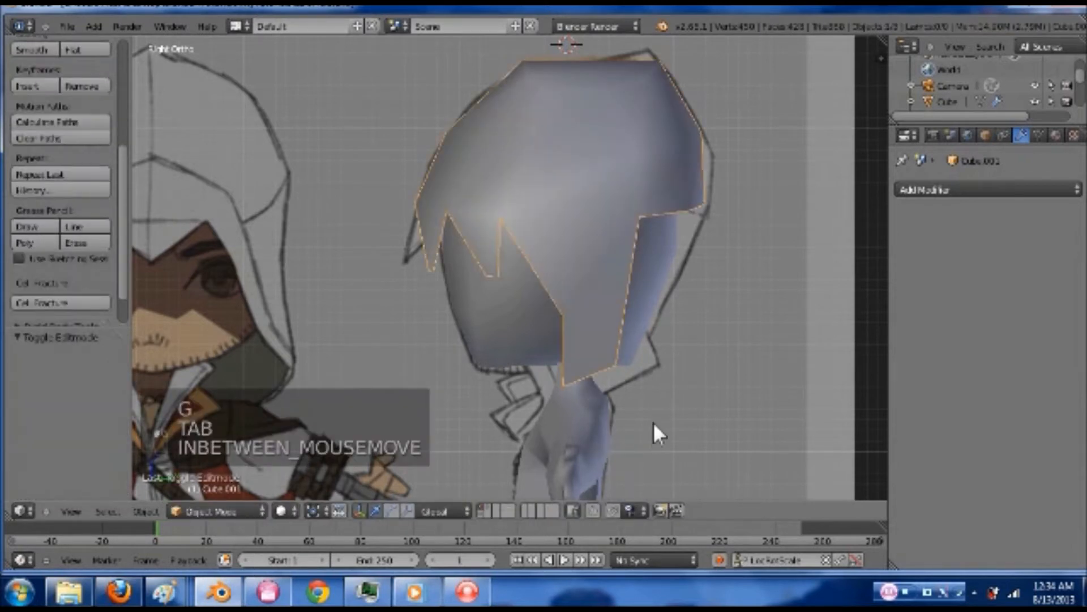
Rescale and rotate the extended tip again, and preview the hair in Object Mode
key(Tab)
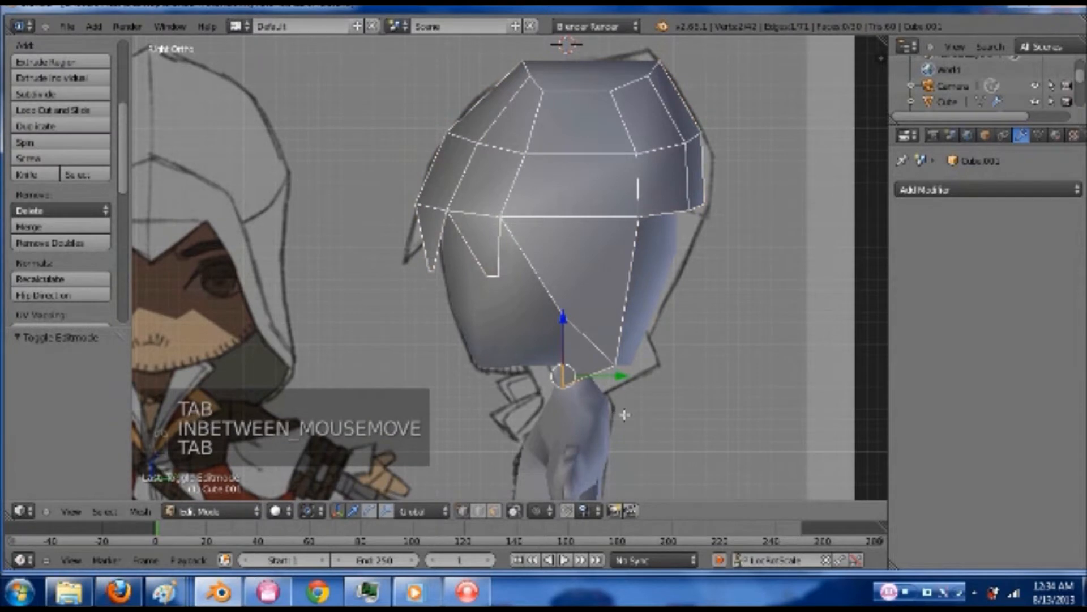
key(s)
click(604, 414)
key(r)
click(696, 407)
key(Tab)
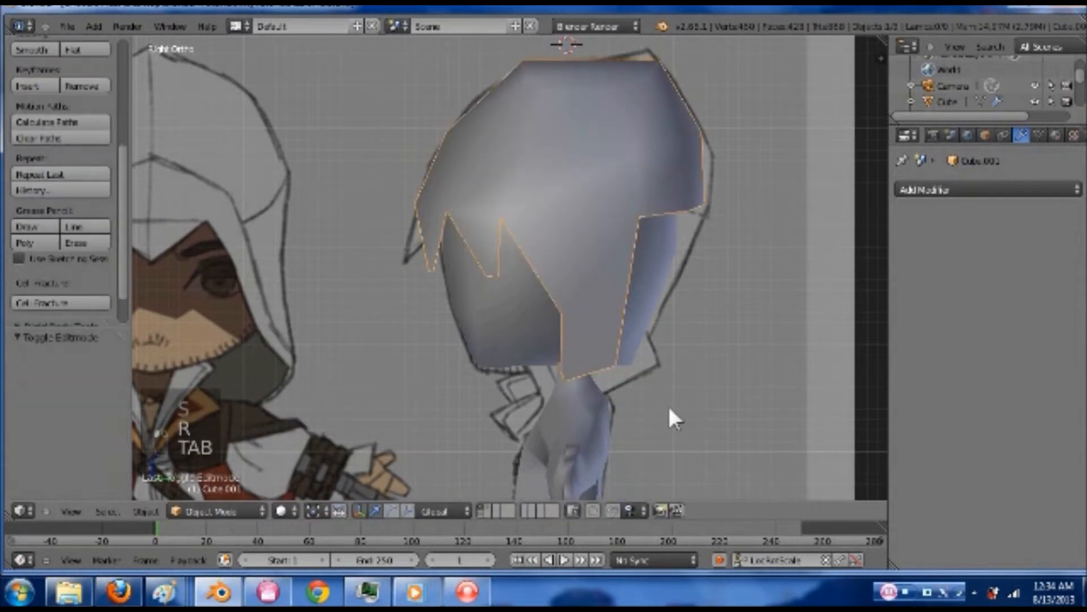
Move the side strand's front vertex about 0.19 along Y and 0.2 down, and inspect the hair from the front
key(Tab)
right_click(565, 316)
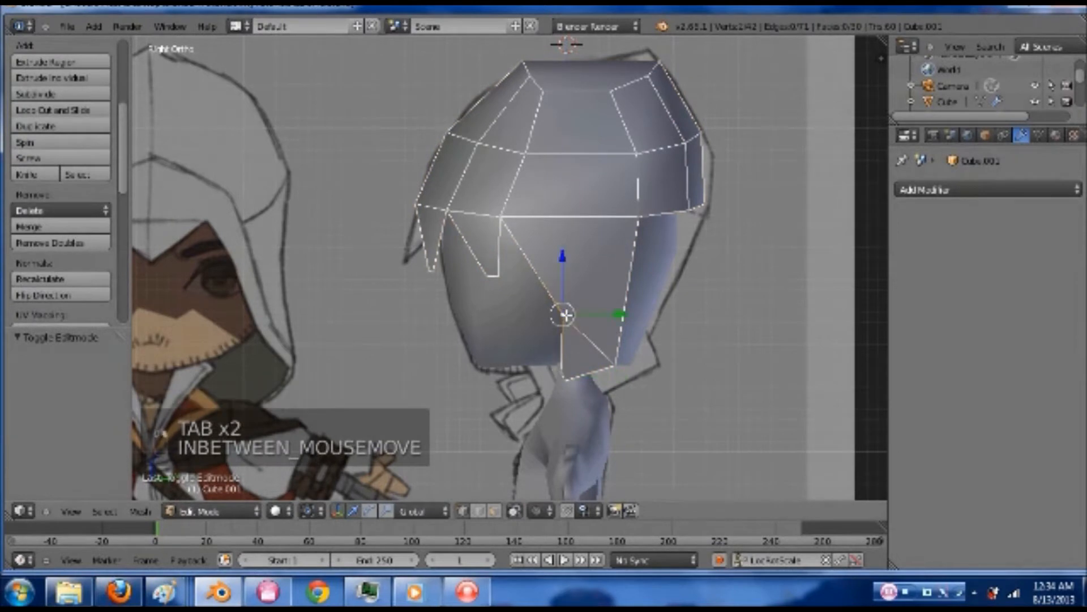
key(g)
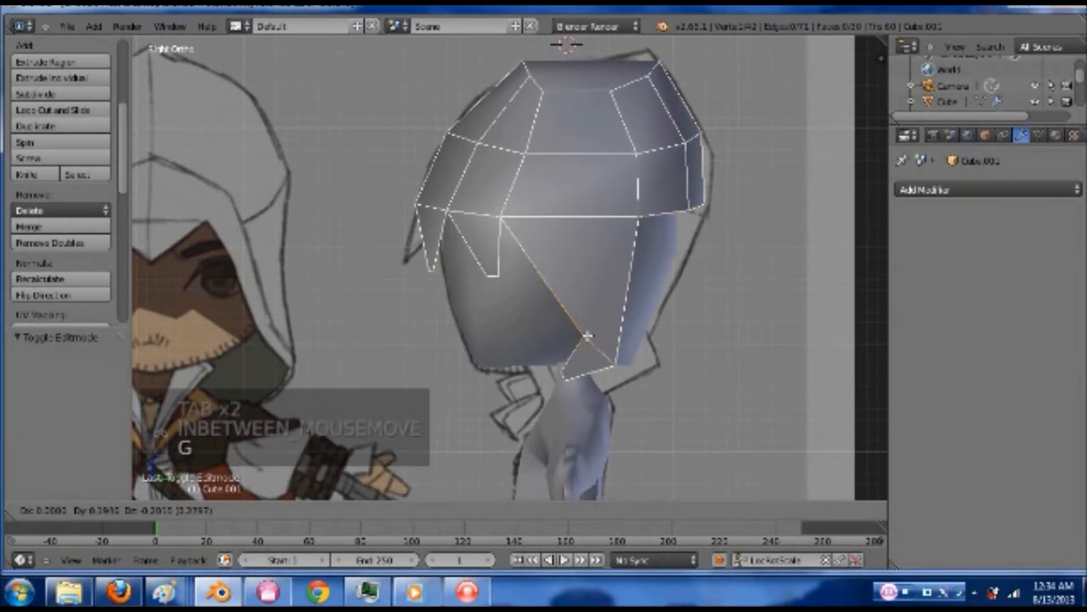
key(Tab)
middle_drag(705, 374, 772, 376)
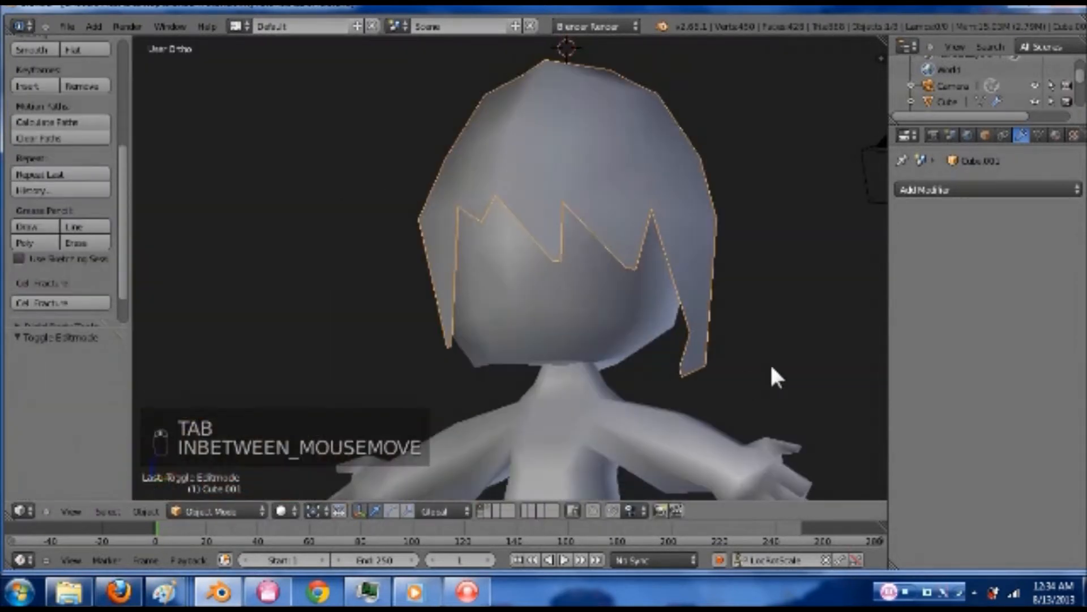
Undo the side strand's second extrusion together with all its tip and vertex adjustments
key(Tab)
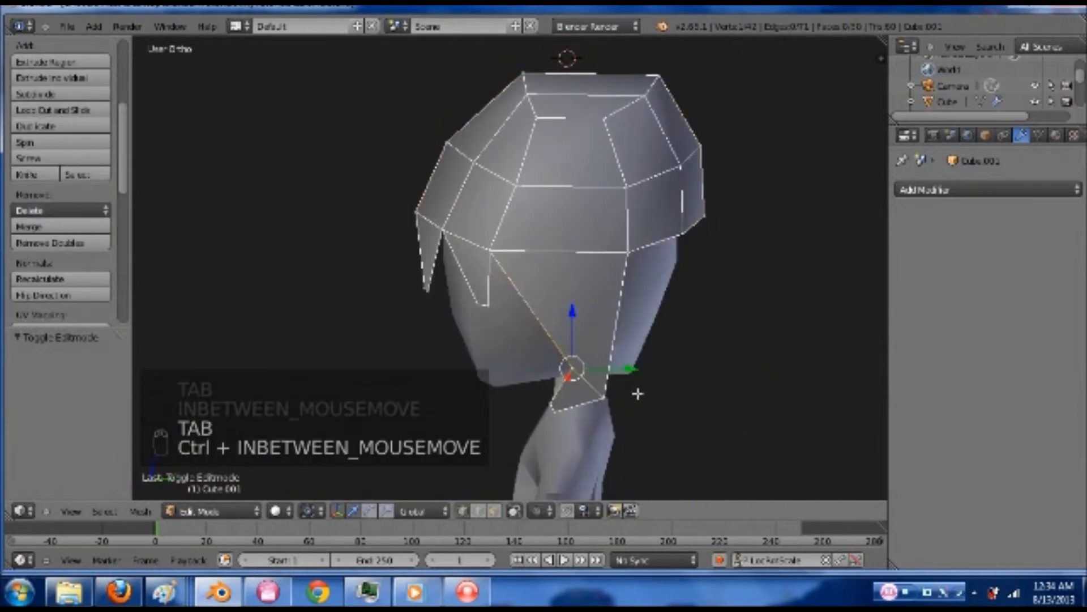
key(ctrl+z)
key(ctrl+z)
key(ctrl+z)
key(ctrl+z)
key(ctrl+z)
key(ctrl+z)
key(ctrl+z)
key(ctrl+z)
key(ctrl+z)
key(ctrl+z)
key(ctrl+z)
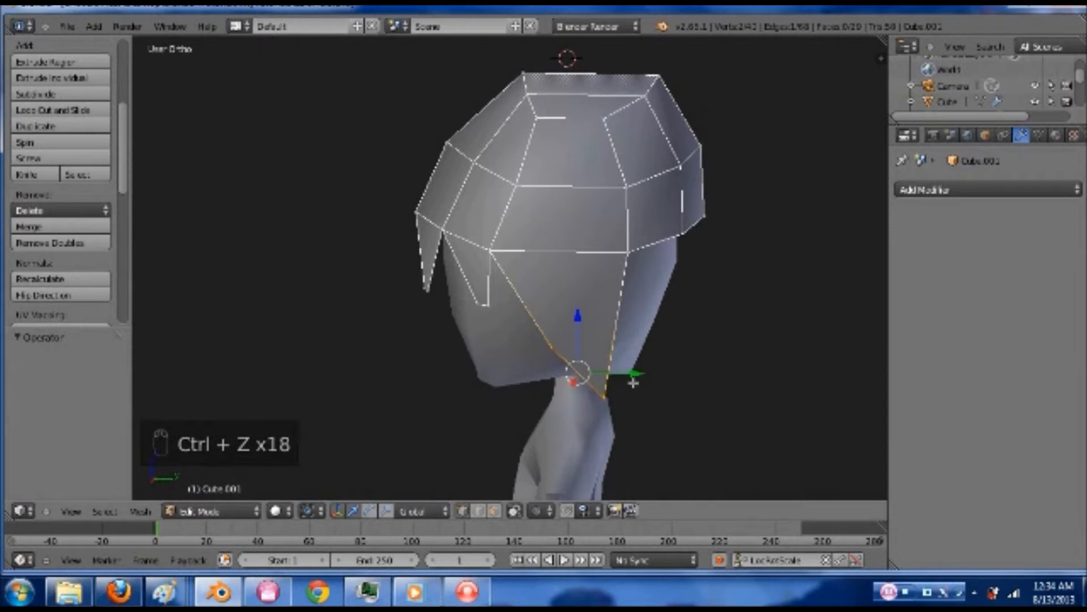
Save the file and, viewing the head from behind, shift the side strand's end about 0.248 inward along X
key(ctrl+s)
click(605, 371)
middle_drag(663, 321, 532, 311)
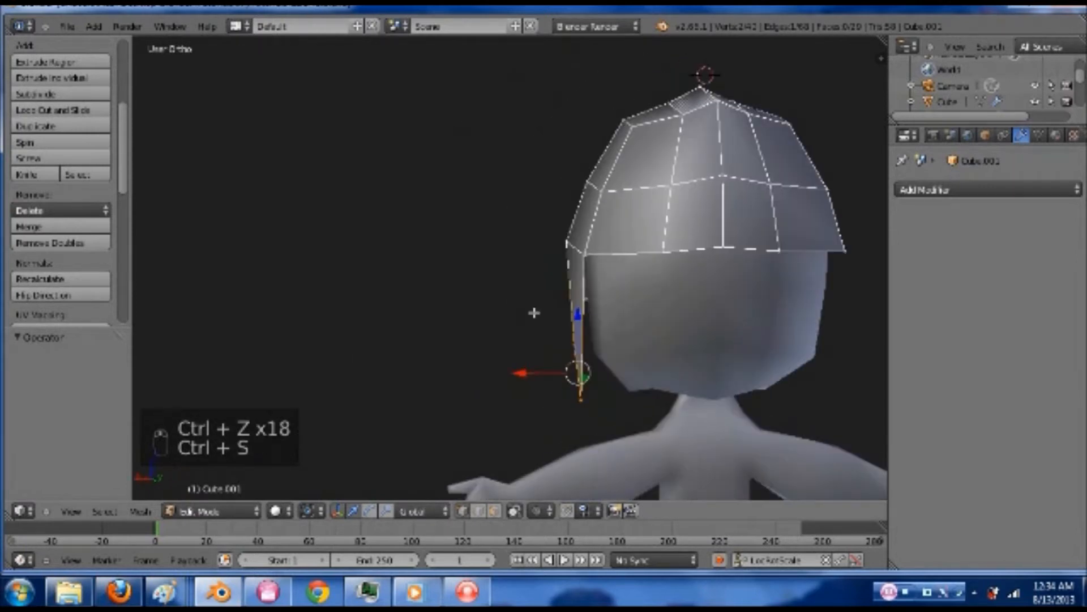
click(554, 401)
drag(535, 400, 615, 401)
Extrude the two lower back edges from the side strand to the centre about 1.05 downward
right_click(596, 262)
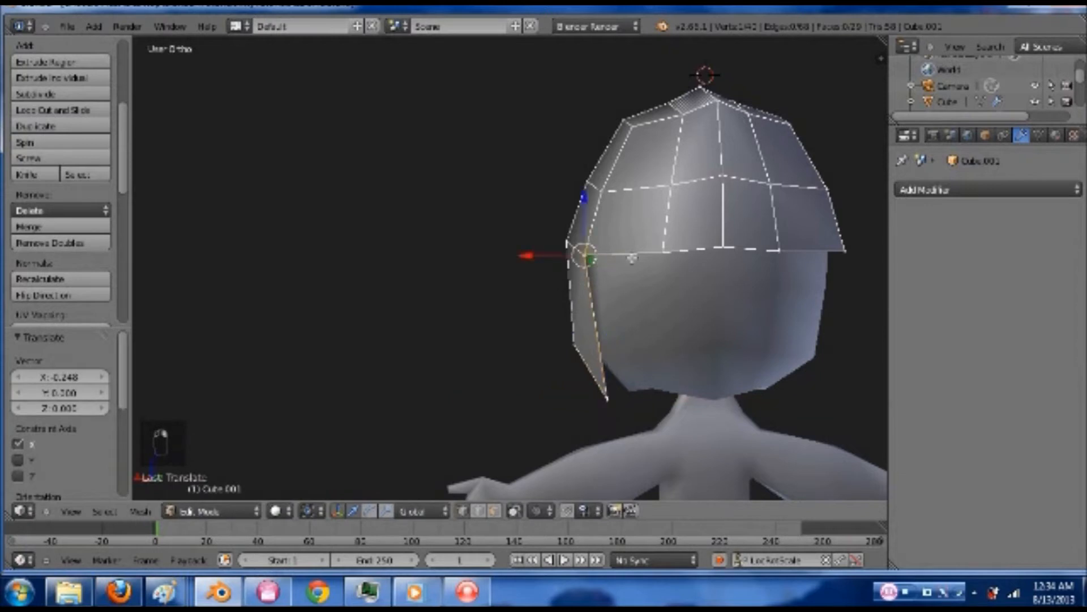
shift+right_click(663, 251)
shift+right_click(723, 245)
middle_drag(638, 326, 646, 276)
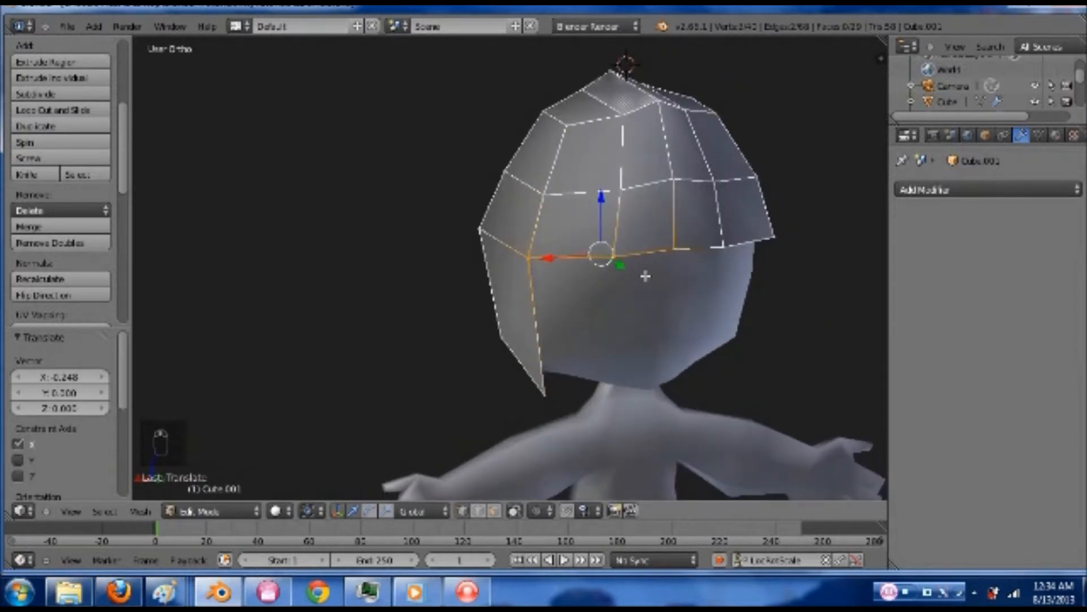
key(e)
click(661, 389)
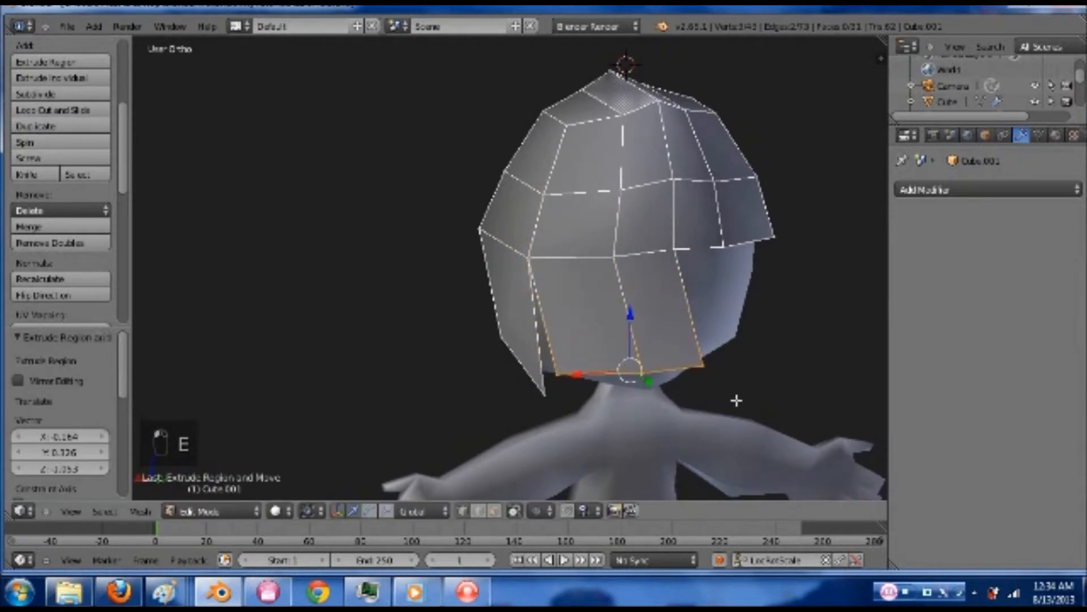
Narrow the extruded back strand's end, lower it about 0.59 along Z and shift it about 0.15 along X
key(s)
click(706, 395)
middle_drag(709, 395, 694, 361)
drag(631, 320, 660, 401)
shift+middle_drag(698, 380, 690, 293)
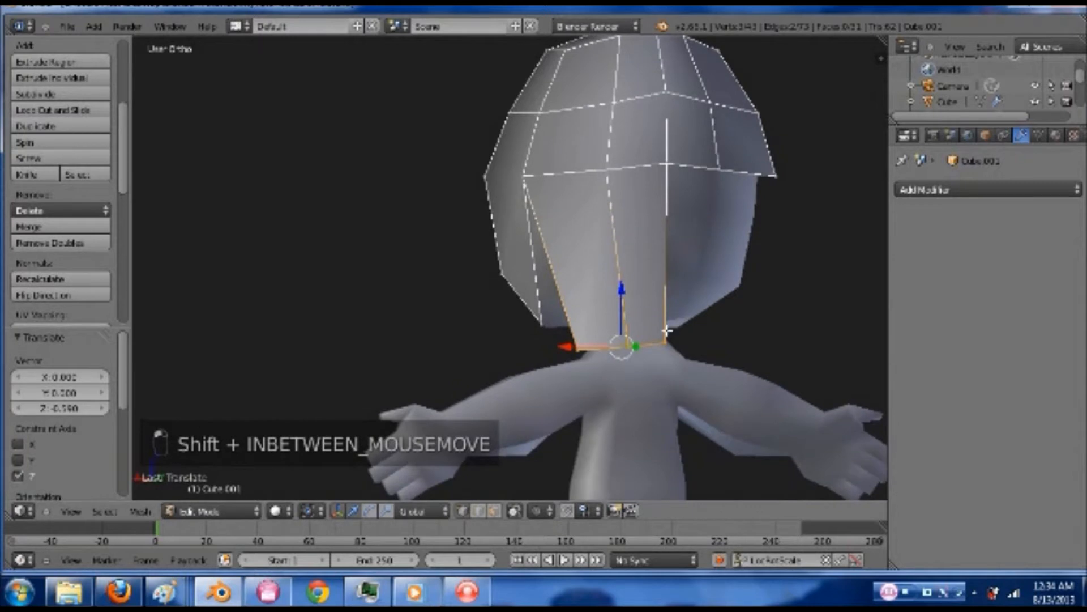
key(g)
click(648, 335)
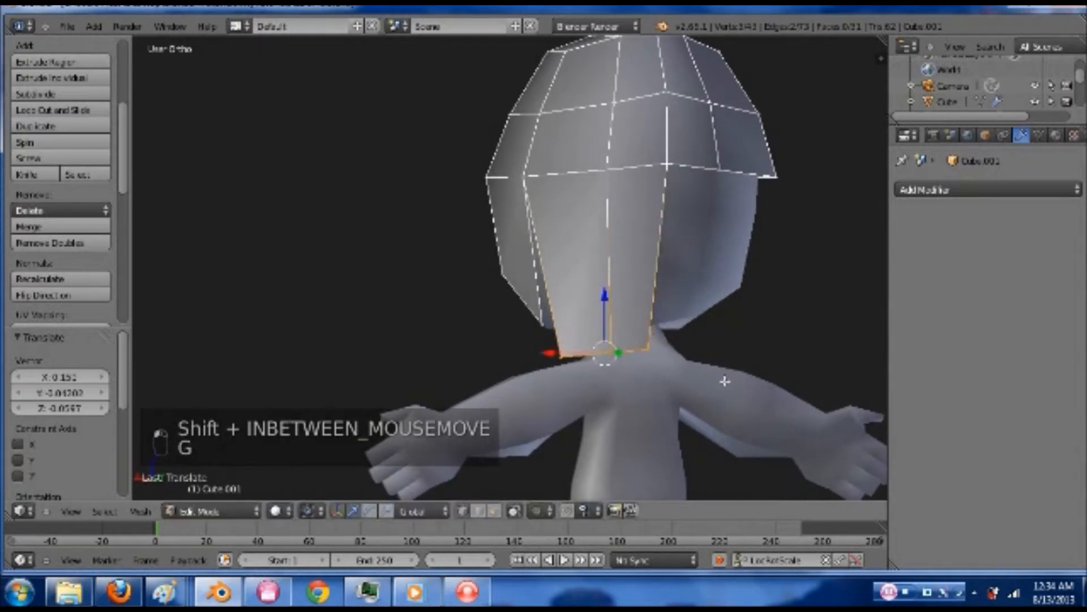
Scale the back strand's end to about 0.43 and lower its middle vertex about 0.209 into a point
key(s)
click(651, 368)
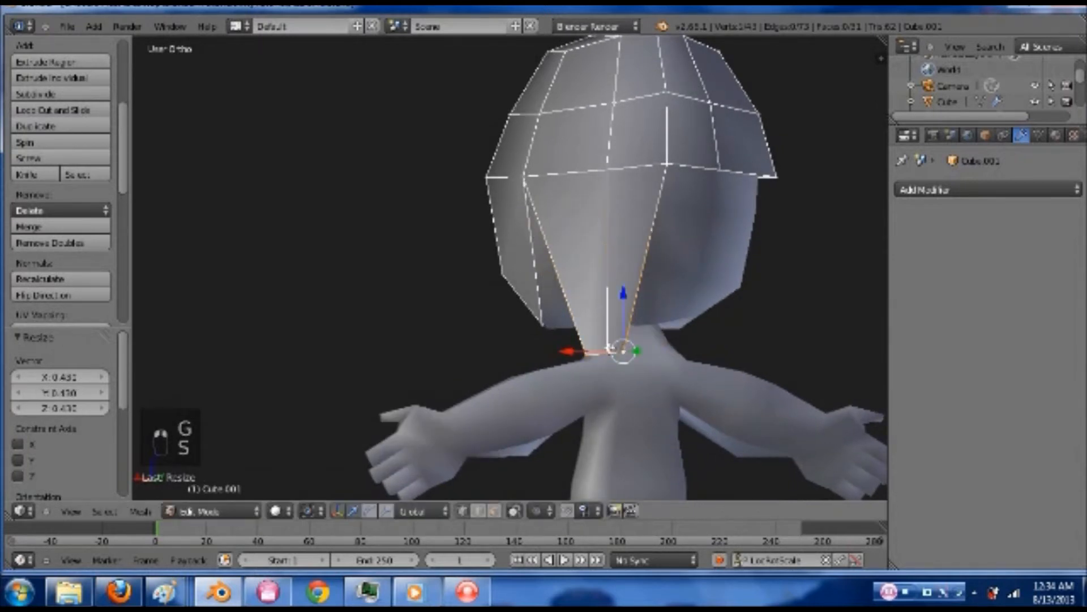
key(g)
click(608, 372)
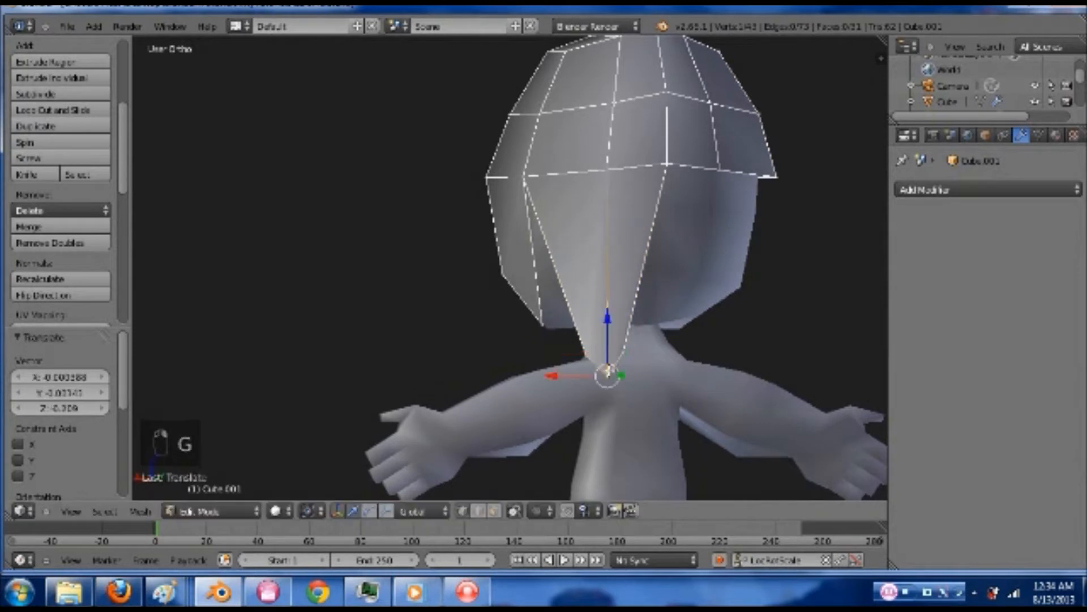
Select the back strand's tip vertices and raise them about 0.358 along Z
right_click(589, 350)
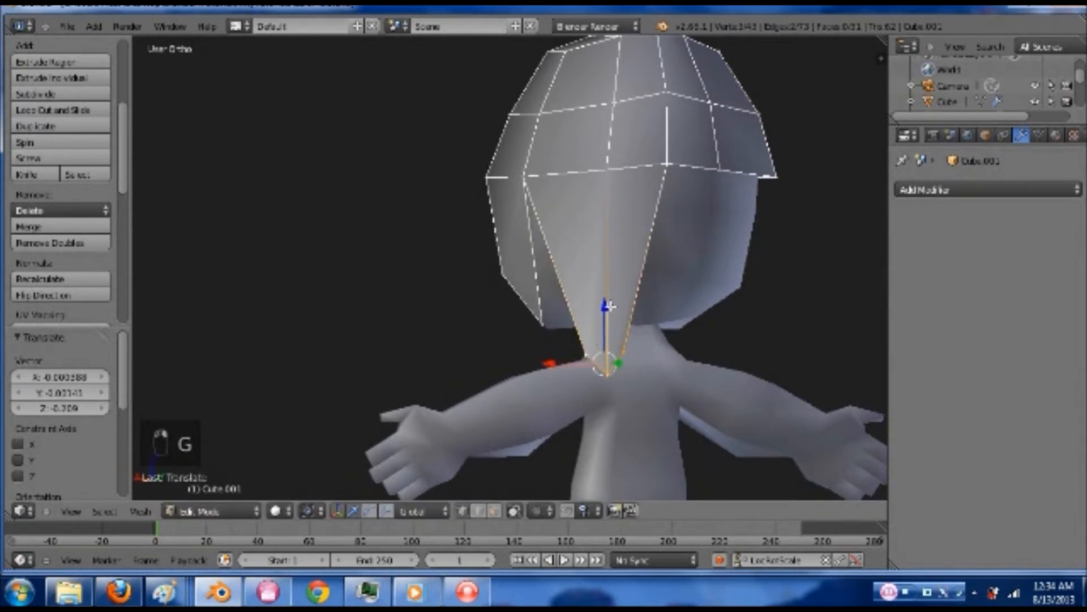
key(g)
key(z)
click(608, 263)
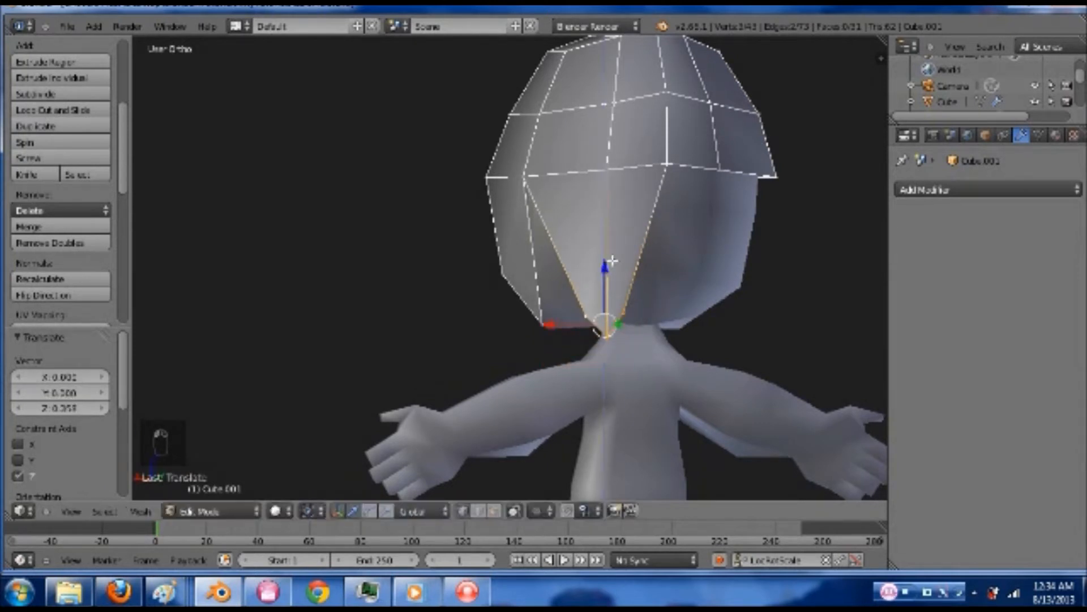
Add a centred loop cut across the back strand and move it about 0.116 outward along Y
key(ctrl+r)
click(614, 246)
right_click(549, 308)
middle_drag(548, 308, 666, 244)
drag(673, 254, 685, 253)
Rotate the back strand's lower section toward the head and shift it about 0.133 inward along Y
right_click(618, 338)
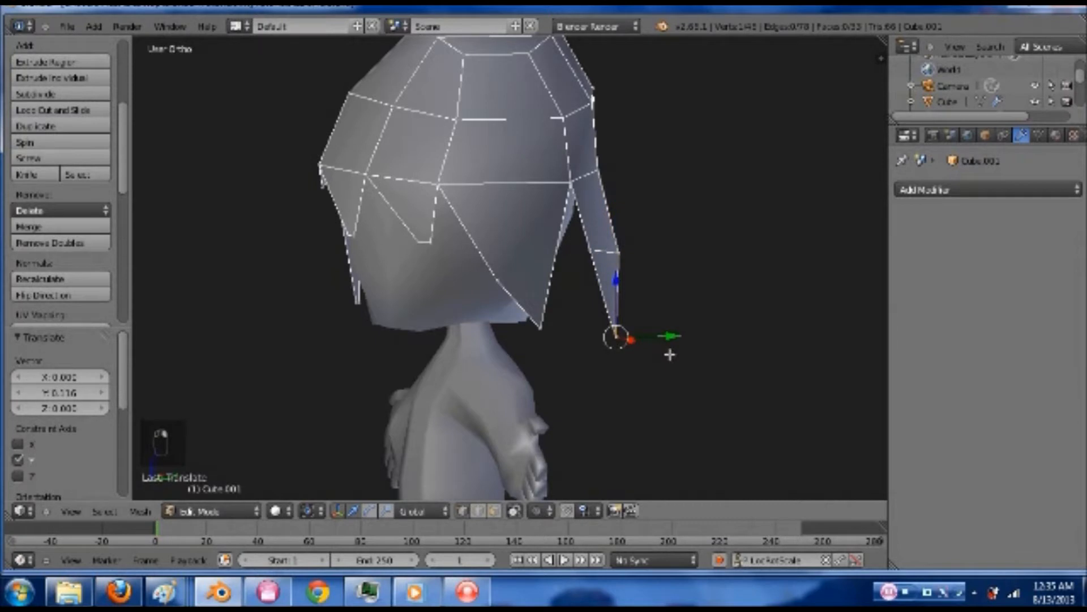
key(z)
key(a)
key(c)
mouse_move(624, 340)
mouse_down()
mouse_move(599, 260)
mouse_move(609, 252)
mouse_up()
right_click(630, 279)
key(z)
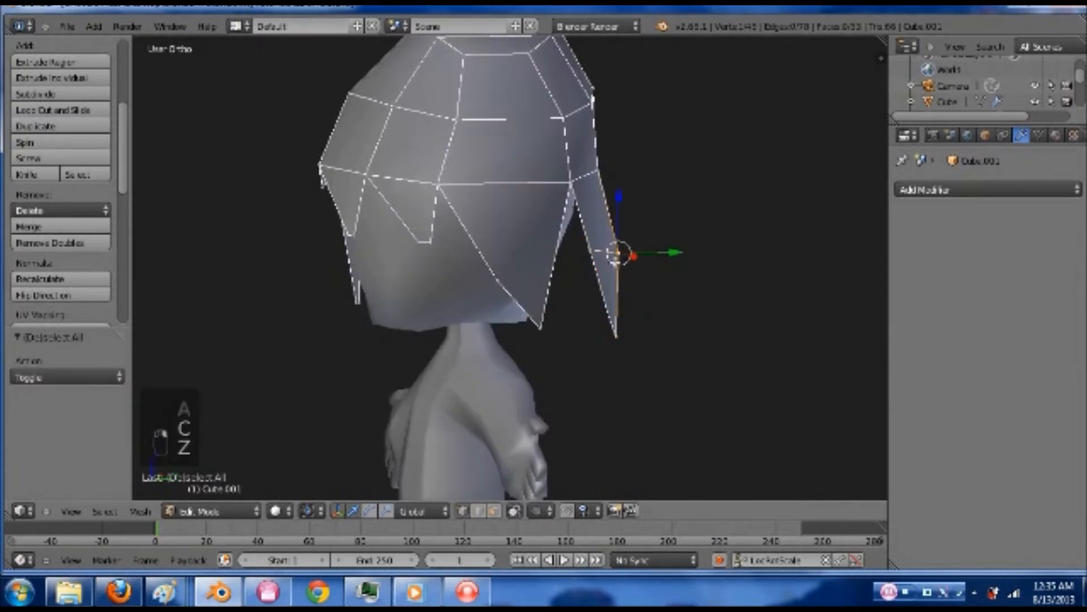
key(ctrl+z)
key(g)
key(y)
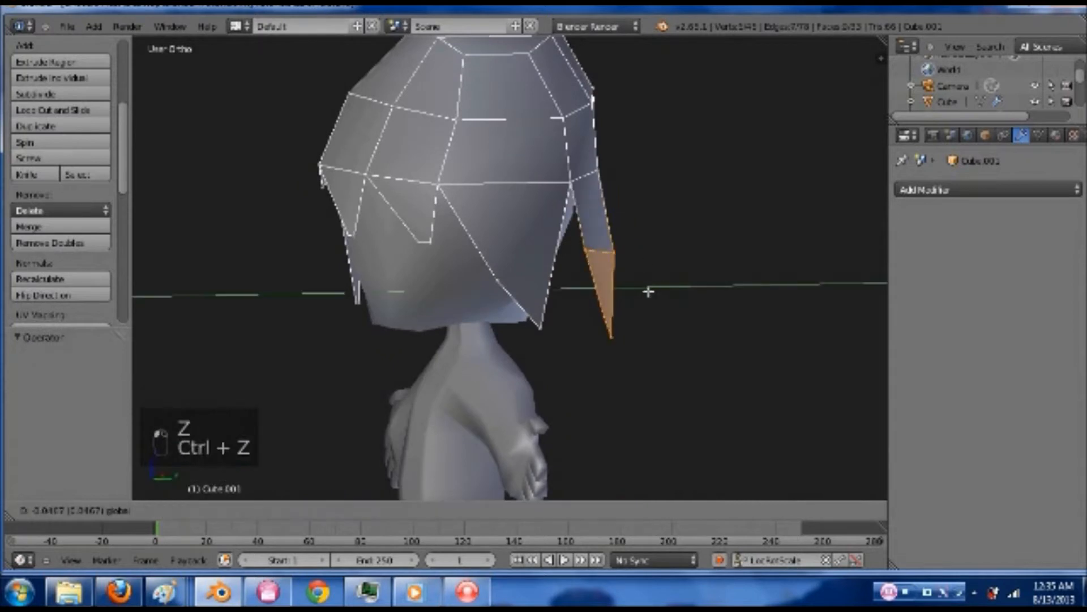
key(r)
drag(638, 293, 632, 295)
click(681, 276)
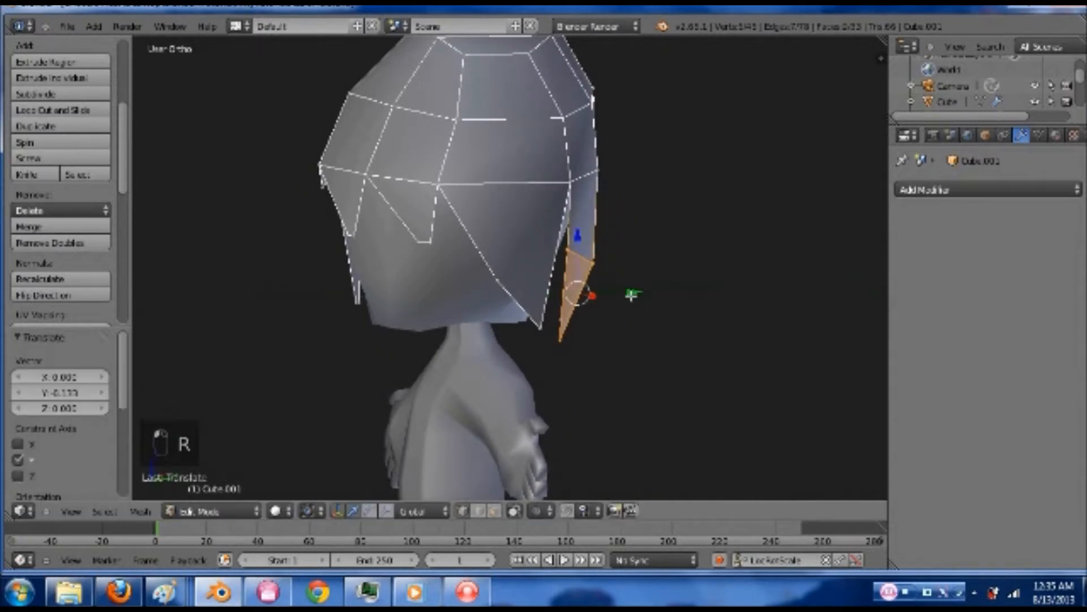
In the back view, extrude the two lower edges on the other side of the centre about 0.8 downward
key(ctrl+KP_1)
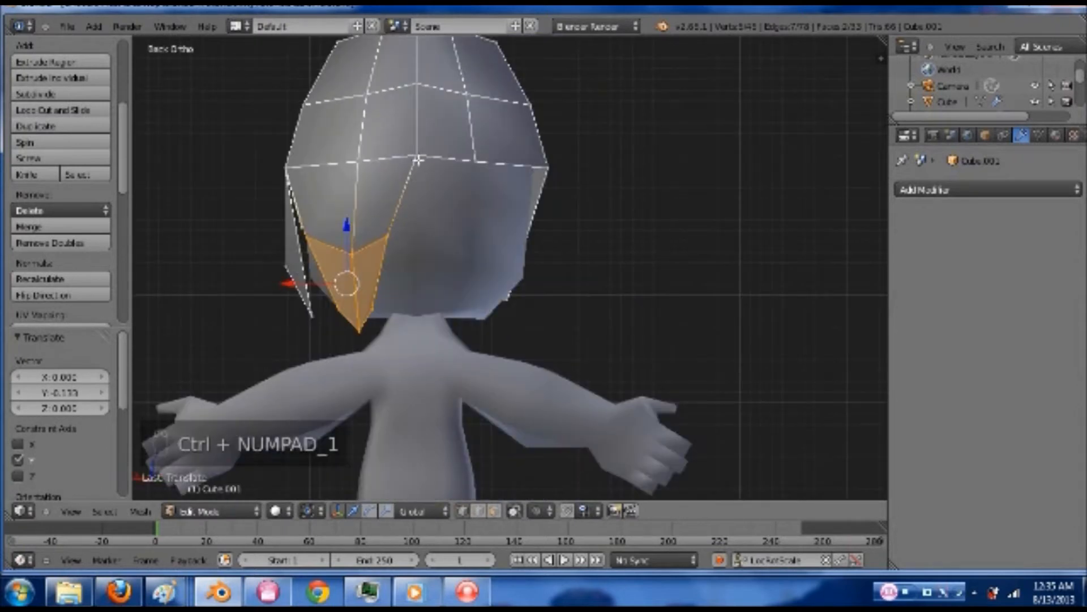
right_click(418, 160)
shift+right_click(480, 160)
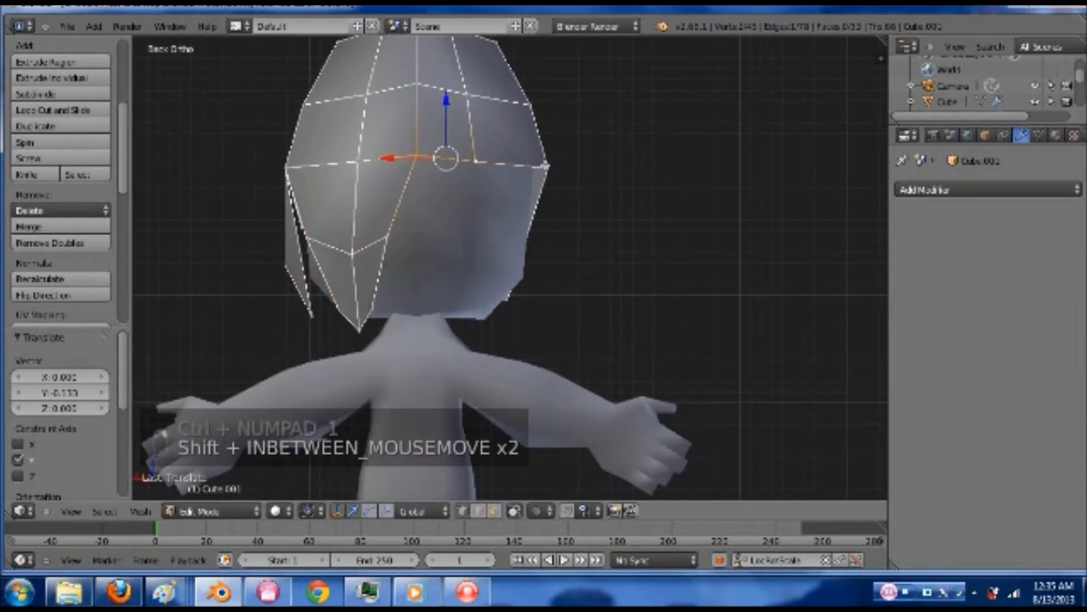
shift+right_click(545, 166)
key(e)
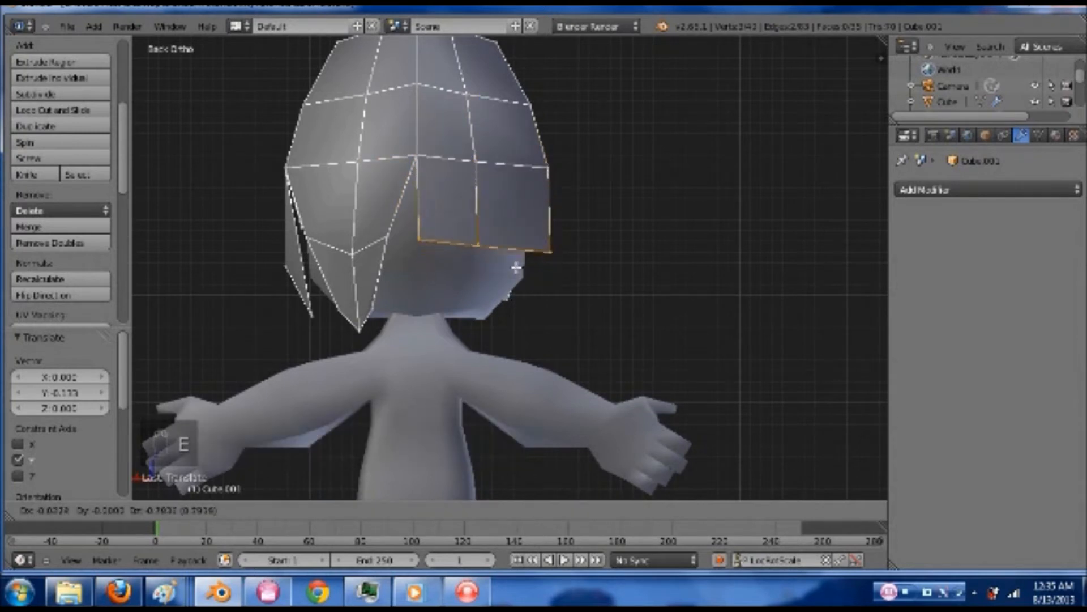
click(520, 274)
Scale the second back strand's end to about 0.581 and shift it about 0.05 along X
key(s)
click(534, 265)
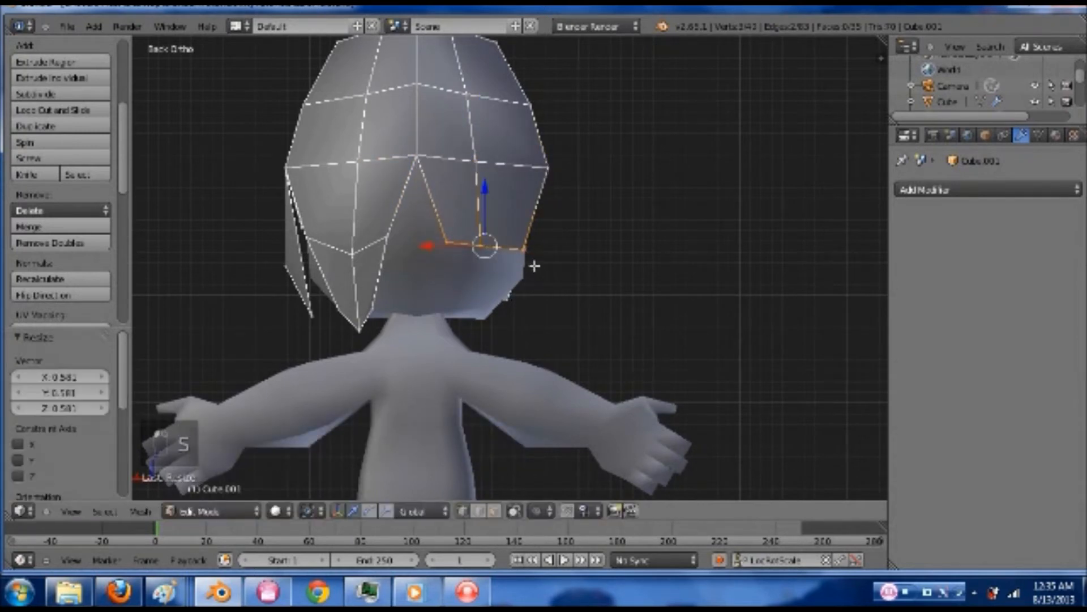
key(g)
click(526, 268)
Move the middle vertex of the second back strand's end about 0.052 outward along Y
middle_drag(540, 258, 383, 320)
key(g)
key(y)
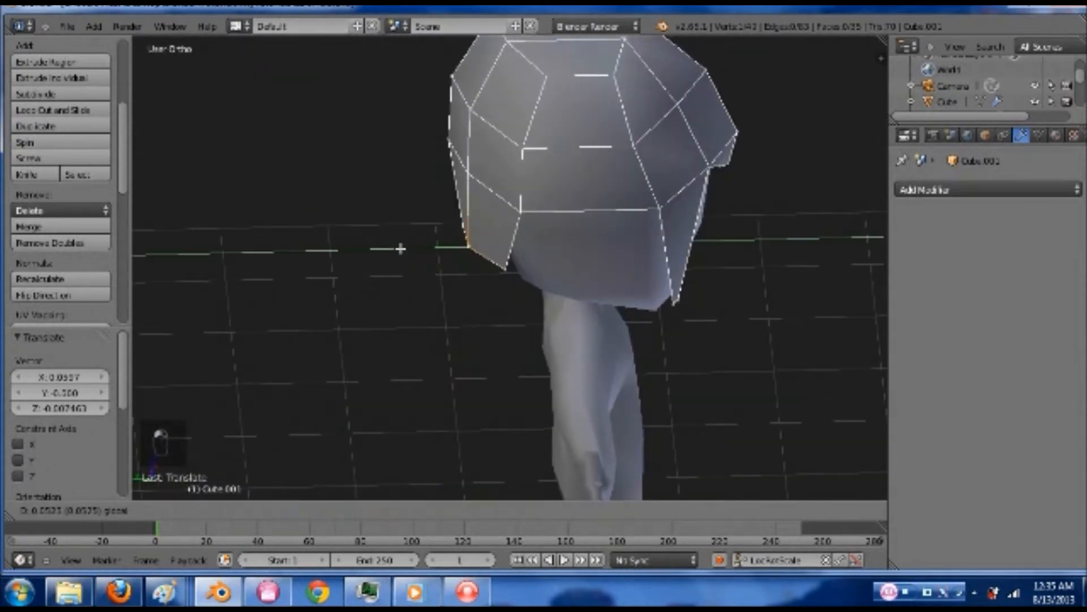
click(520, 252)
Extrude the second back strand's end edges about 0.791 down and 0.343 toward the neck along Y
shift+right_click(505, 269)
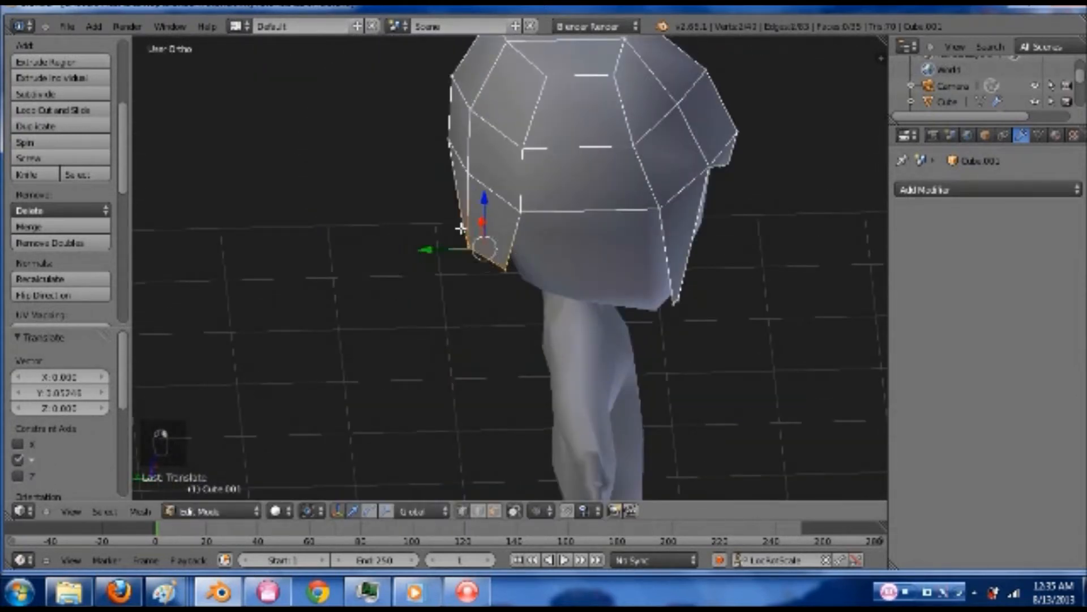
shift+right_click(461, 227)
key(ctrl+KP_3)
key(e)
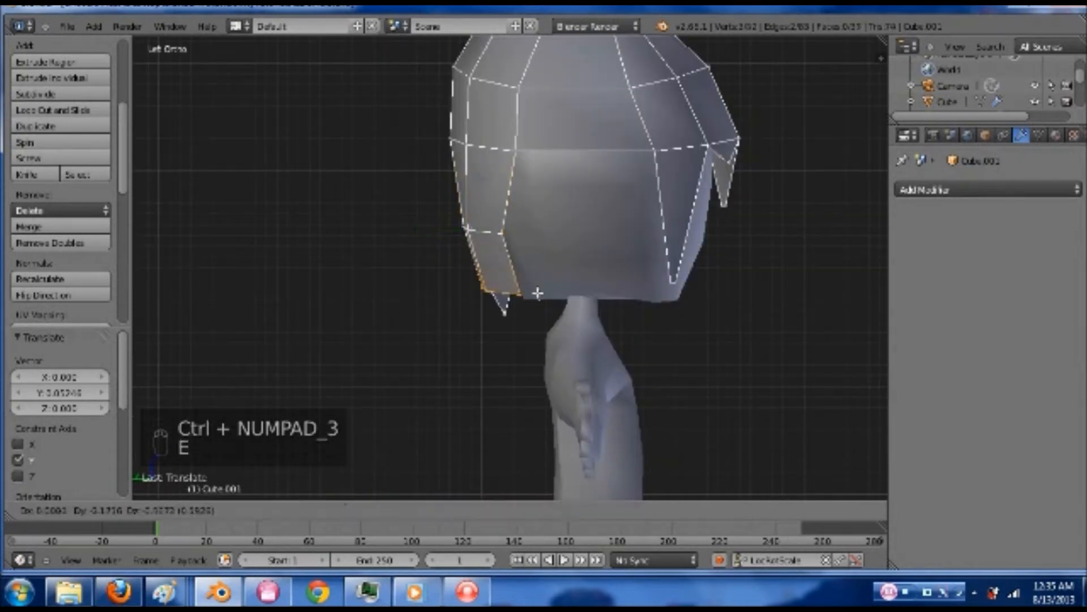
click(553, 309)
Scale down the newly extruded strand end and nudge it about 0.037 inward along Y and 0.022 down
key(s)
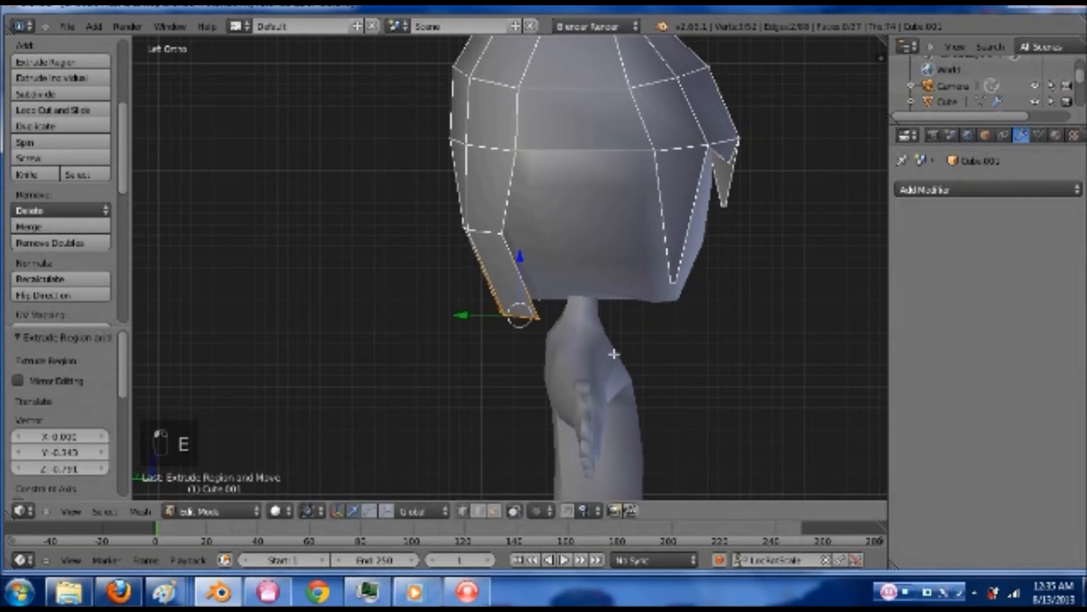
click(571, 338)
key(g)
click(572, 339)
Raise the two outer end vertices of the second back strand about 0.388 along Z to form a point
key(ctrl+KP_1)
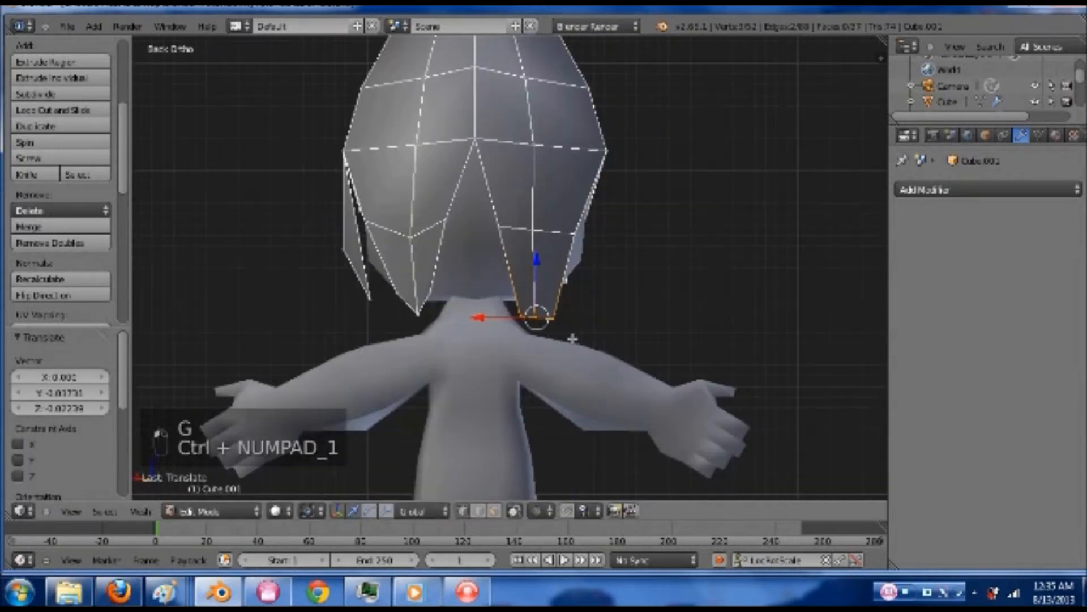
right_click(518, 314)
shift+right_click(556, 316)
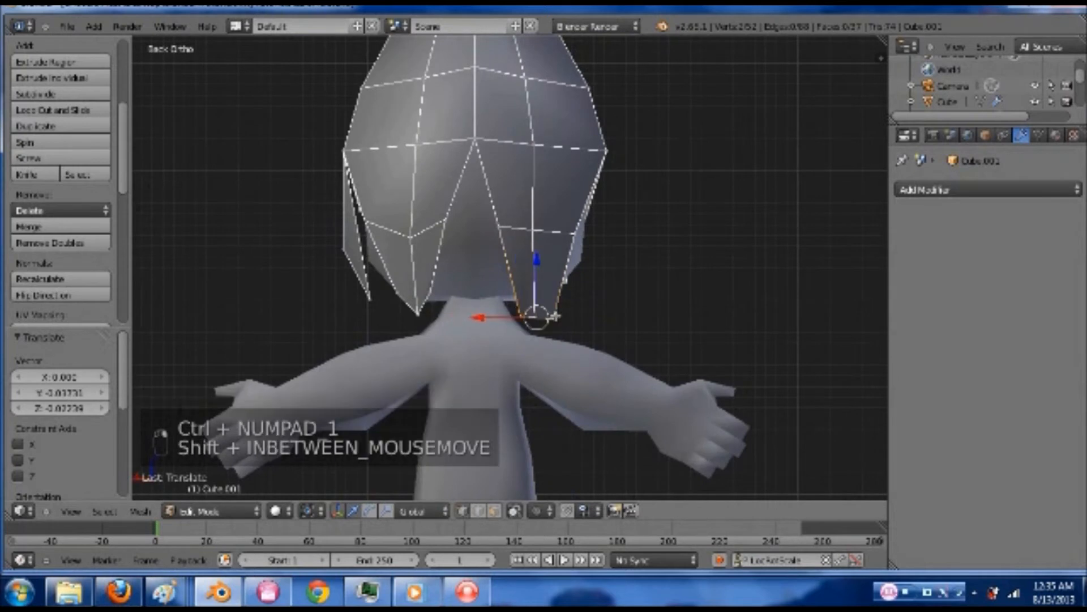
key(g)
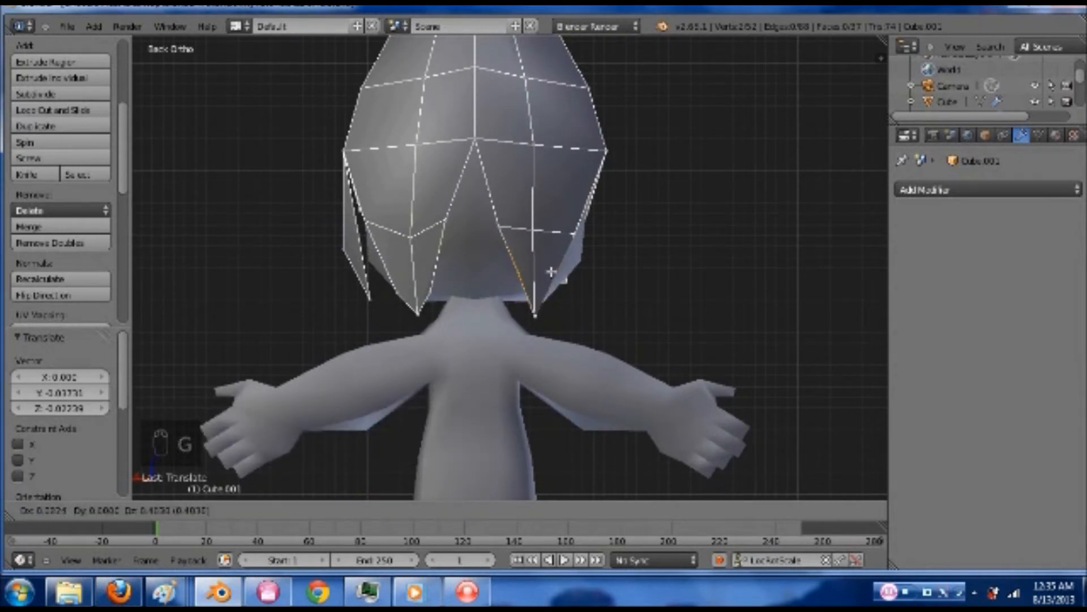
click(557, 273)
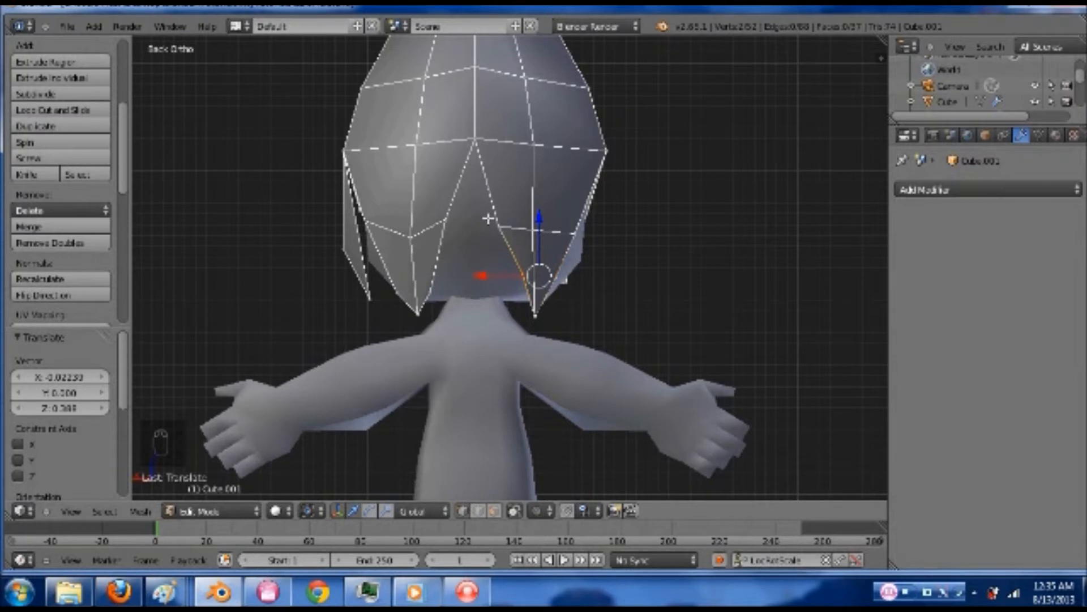
Extrude the two central back edges one row higher about 1.41 downward, and lower the new end another 0.314
key(ctrl+Tab)
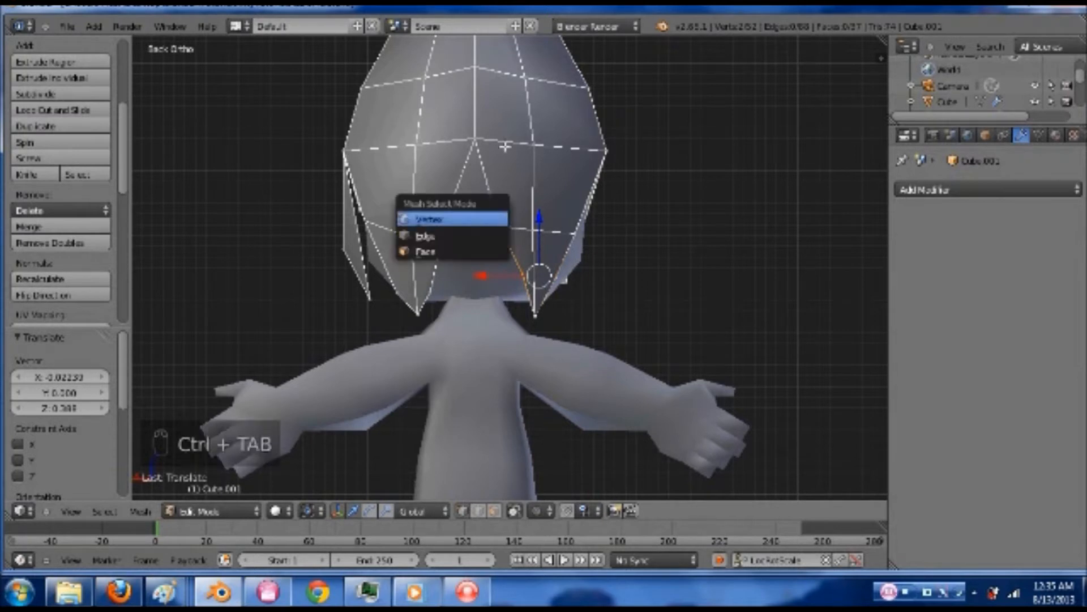
shift+right_click(431, 79)
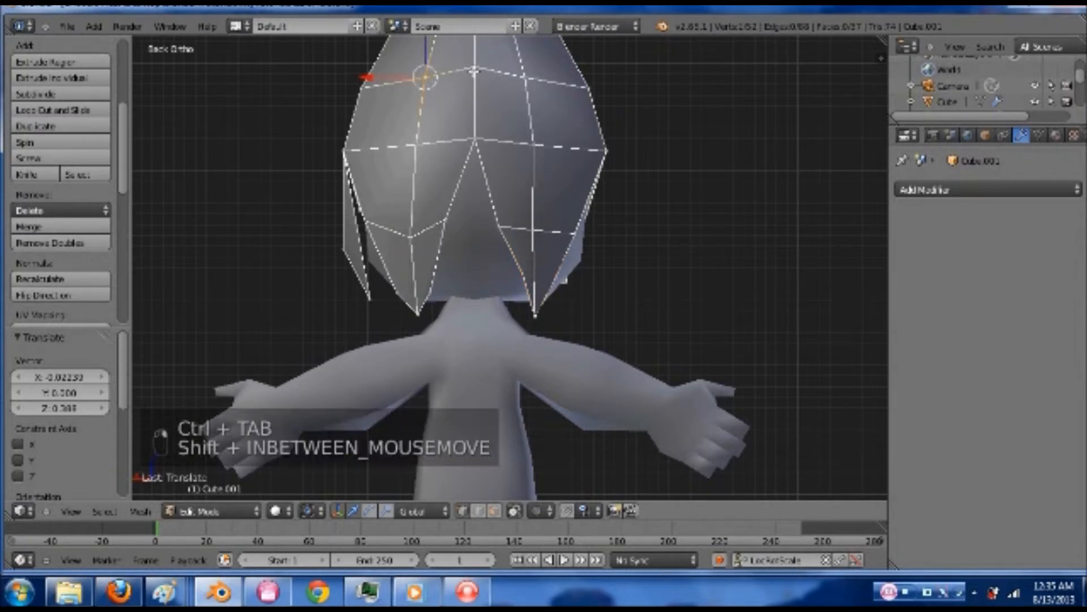
shift+right_click(511, 73)
shift+middle_drag(476, 174, 631, 280)
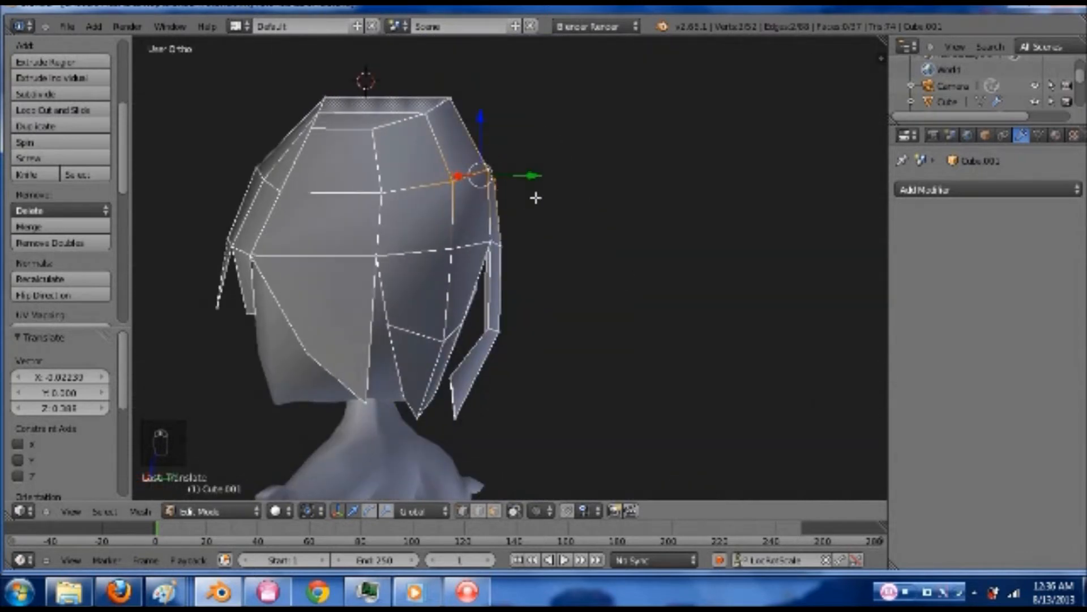
middle_drag(536, 198, 529, 270)
key(e)
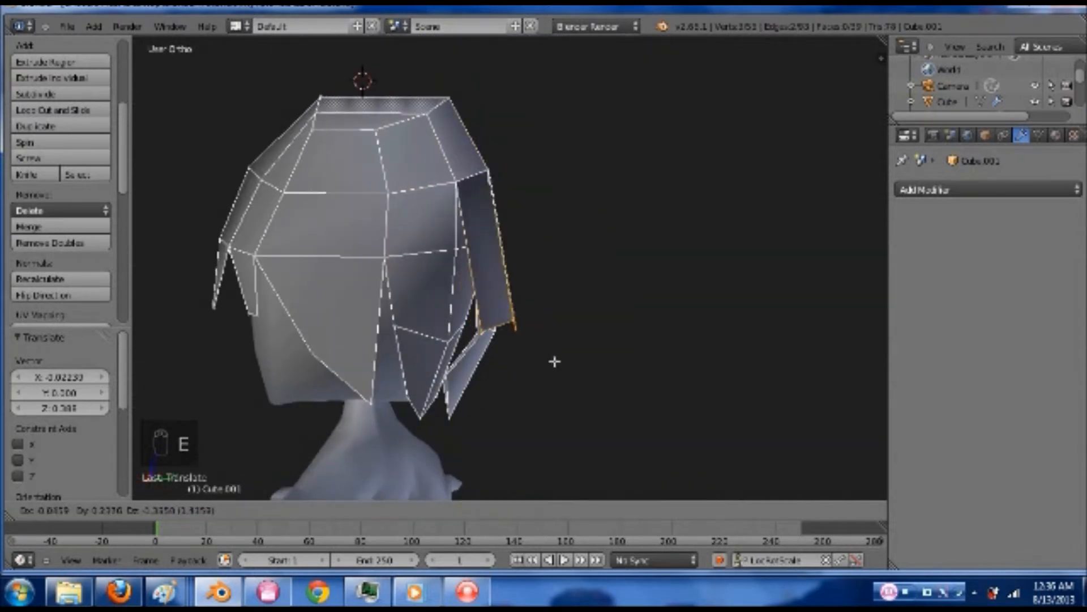
click(557, 363)
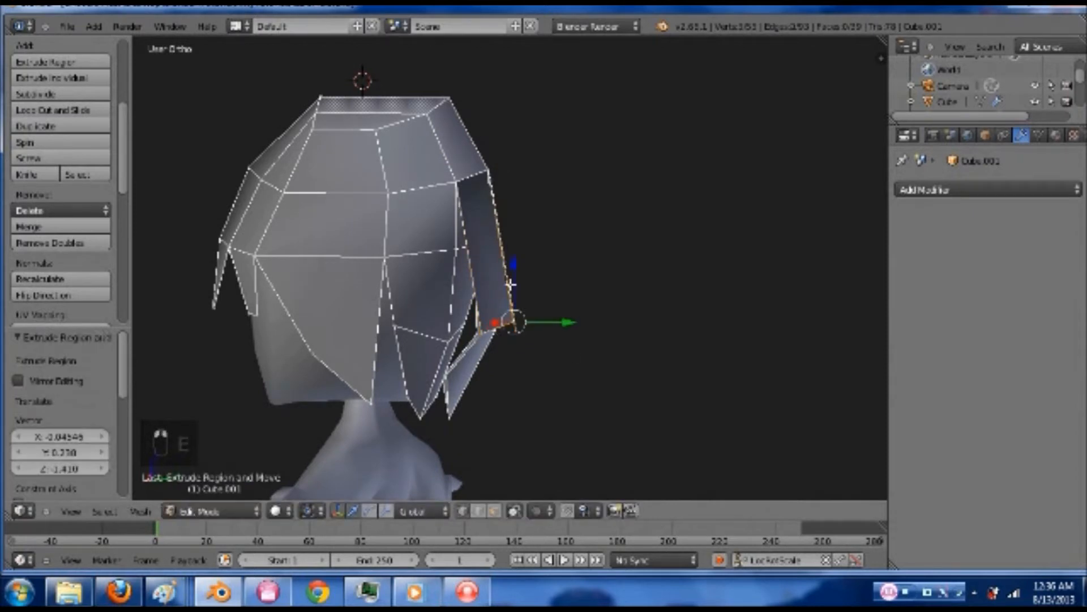
drag(507, 270, 510, 306)
Scale the centre back strand's end to 0.3 and lower its middle vertex to form a pointed tip
middle_drag(530, 360, 436, 363)
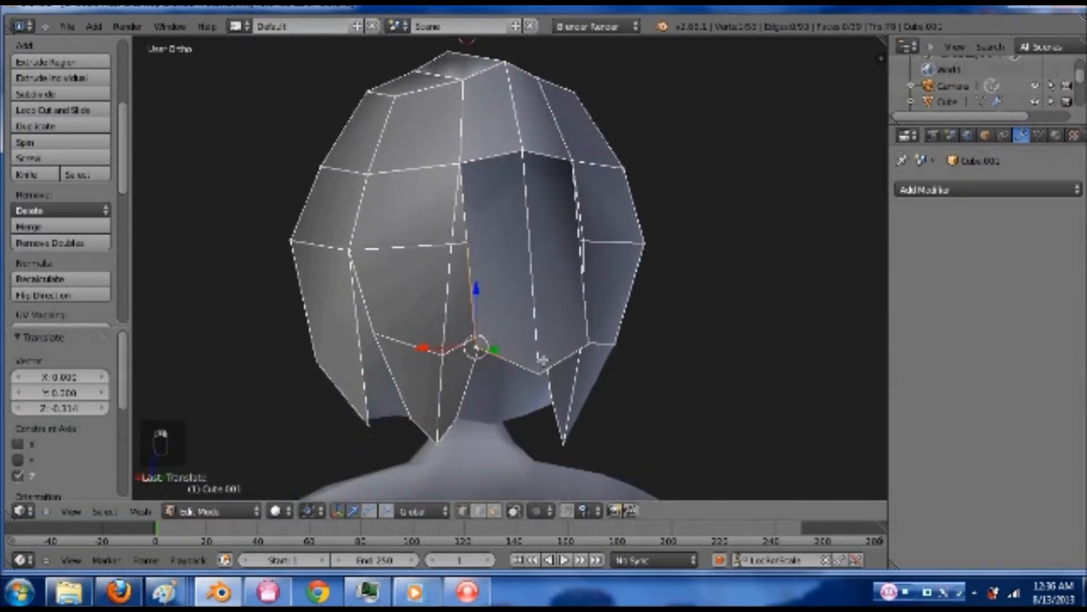
shift+right_click(581, 343)
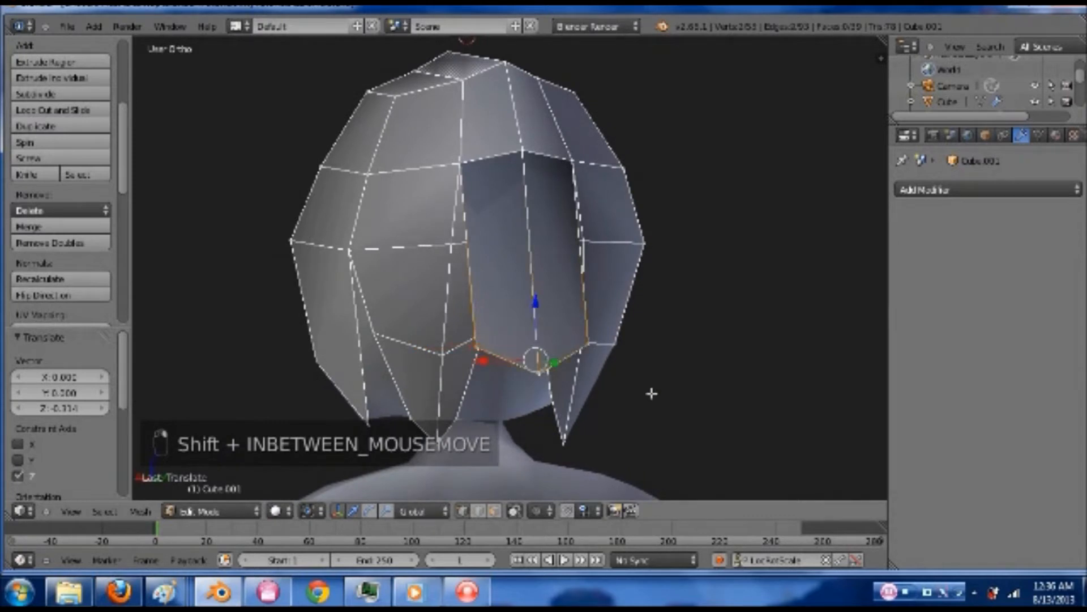
key(s)
click(544, 358)
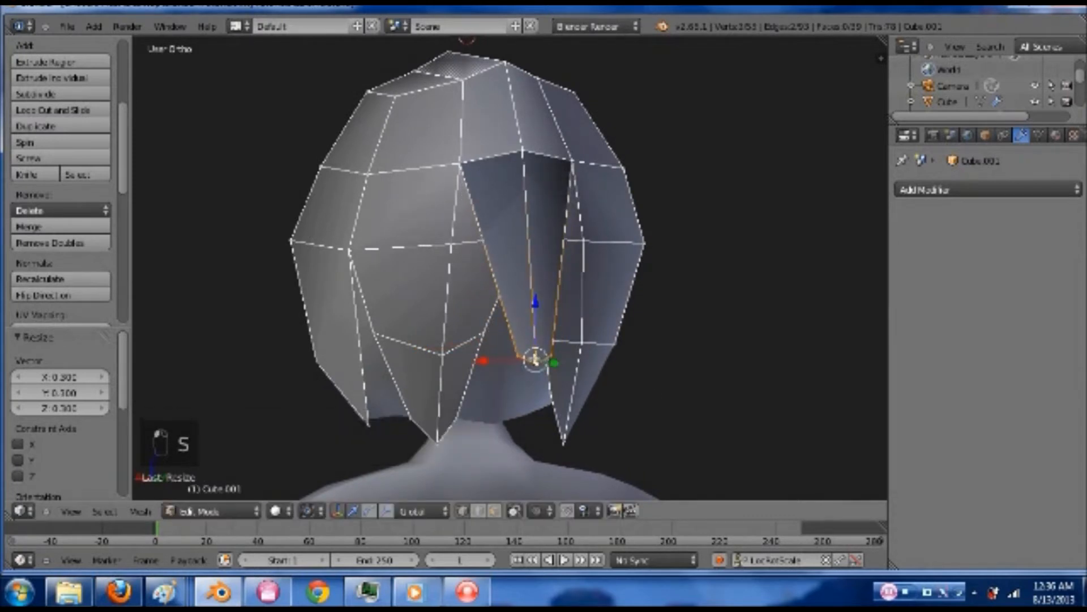
drag(536, 318, 534, 340)
Add two loop cuts across the centre back strand and move them outward in the side view to curve it
key(ctrl+r)
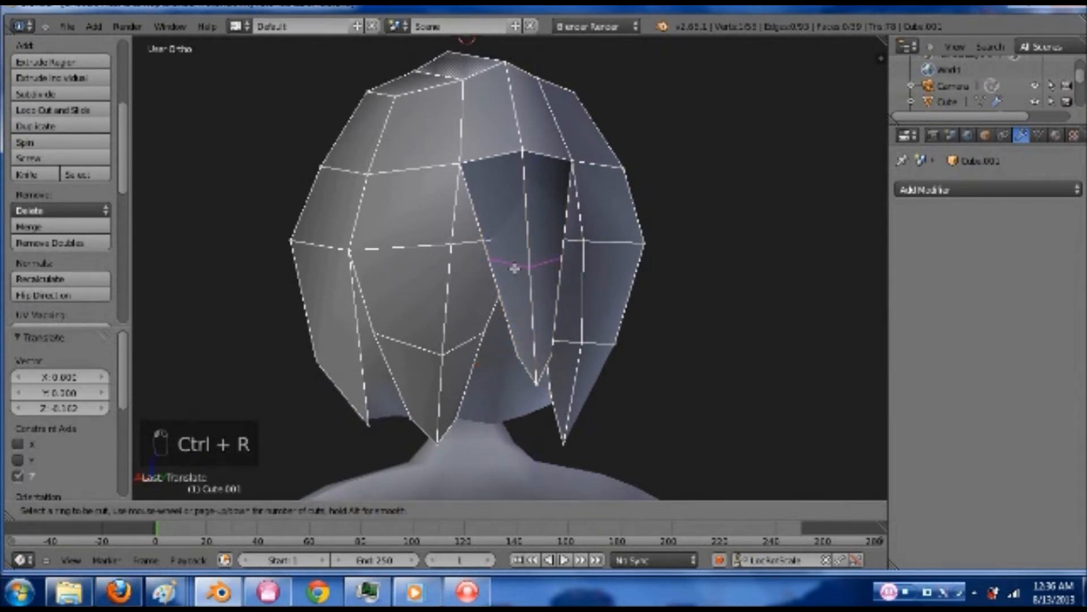
click(514, 268)
right_click(515, 268)
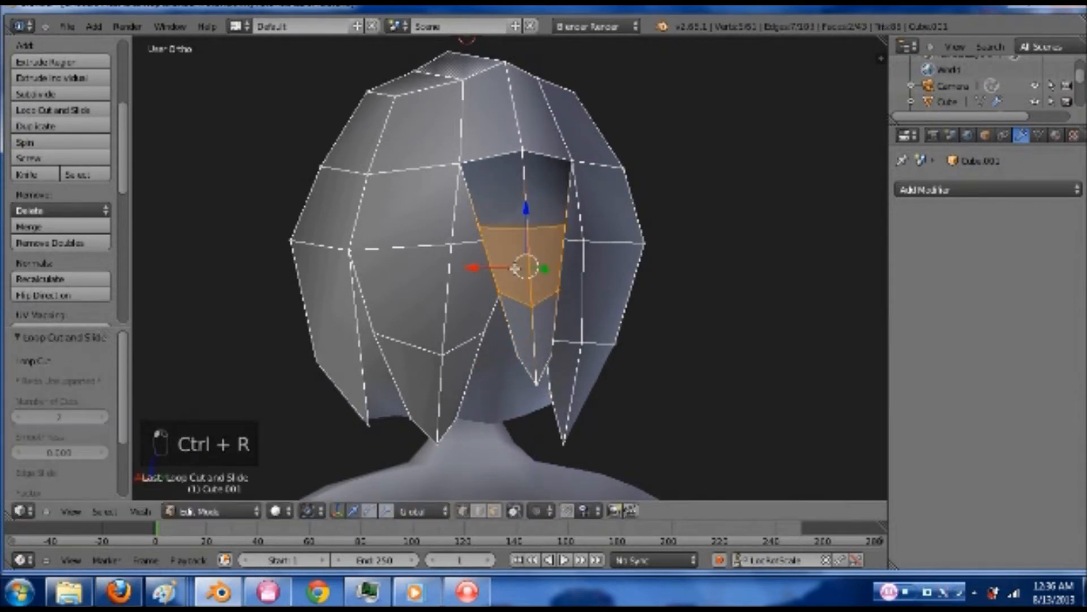
key(KP_3)
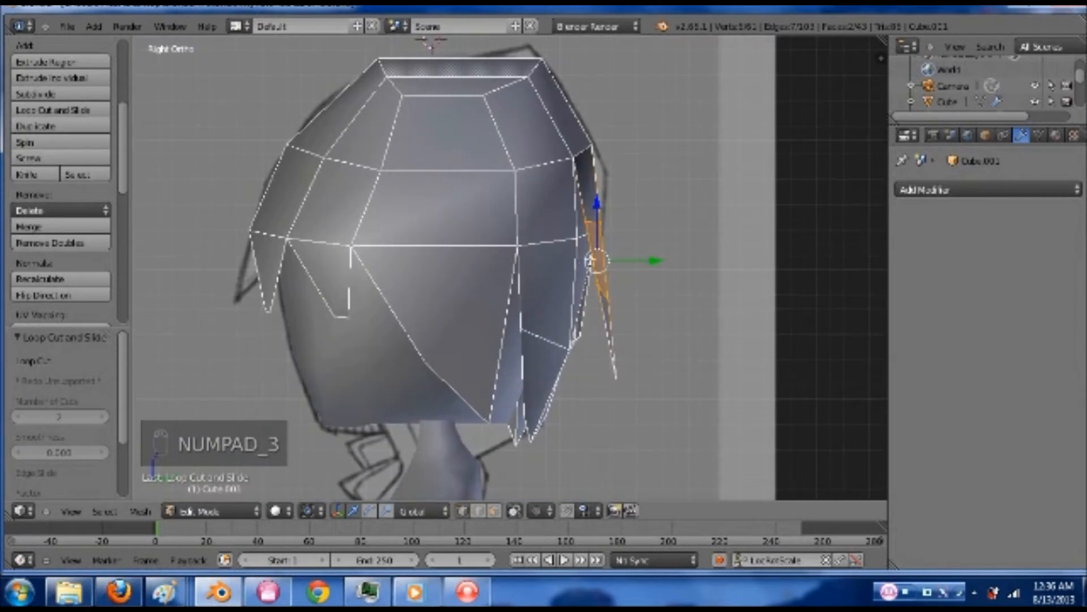
key(g)
click(627, 350)
Move the centre back strand's tip about 0.131 inward along Y and about 0.2 further inward and down in the side view
key(a)
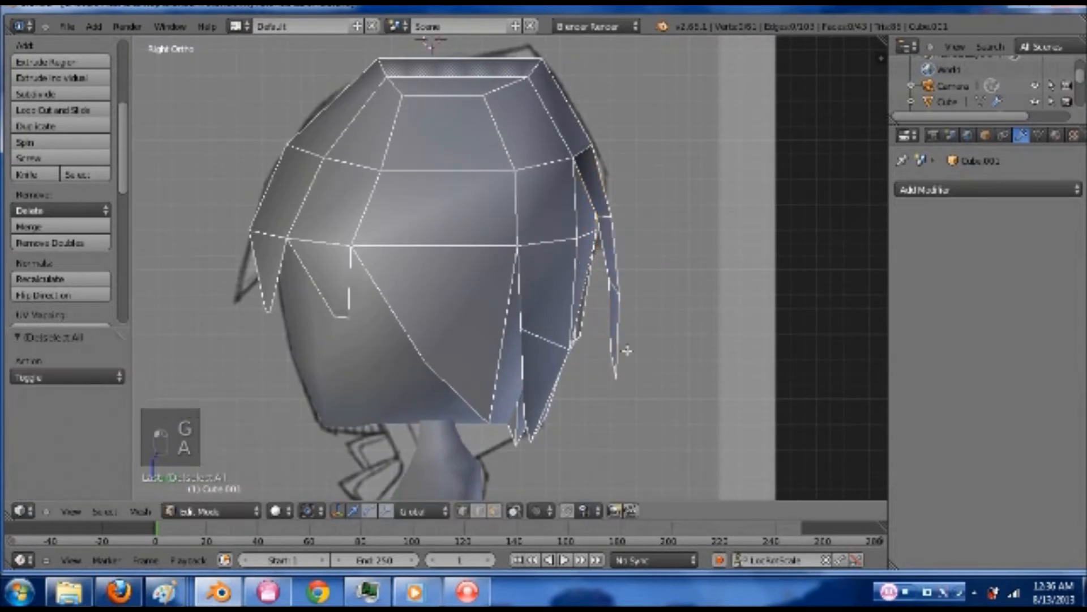
key(z)
key(c)
click(620, 367)
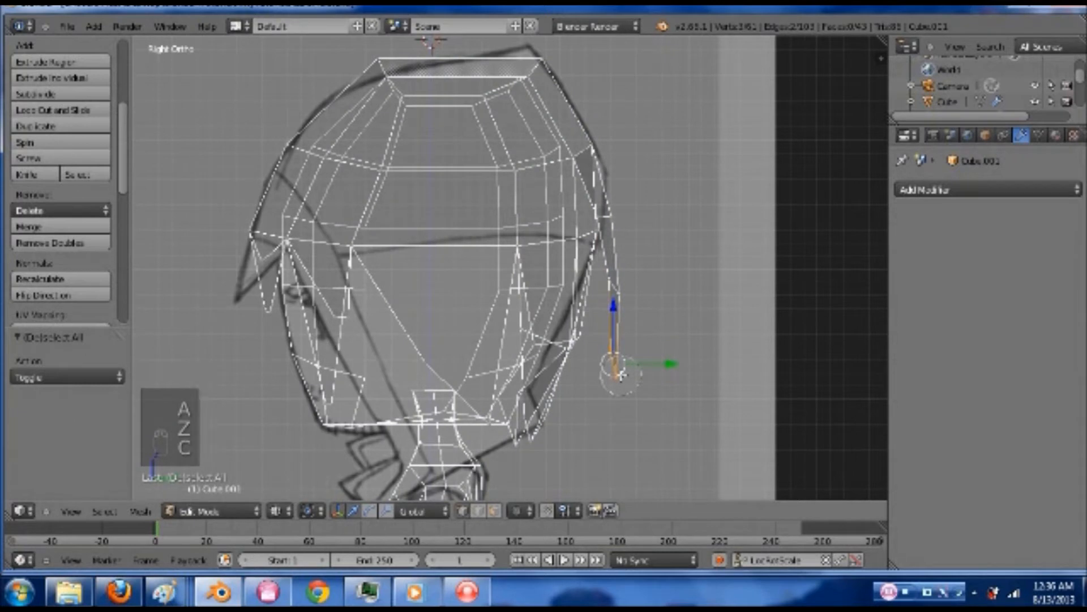
drag(667, 367, 643, 371)
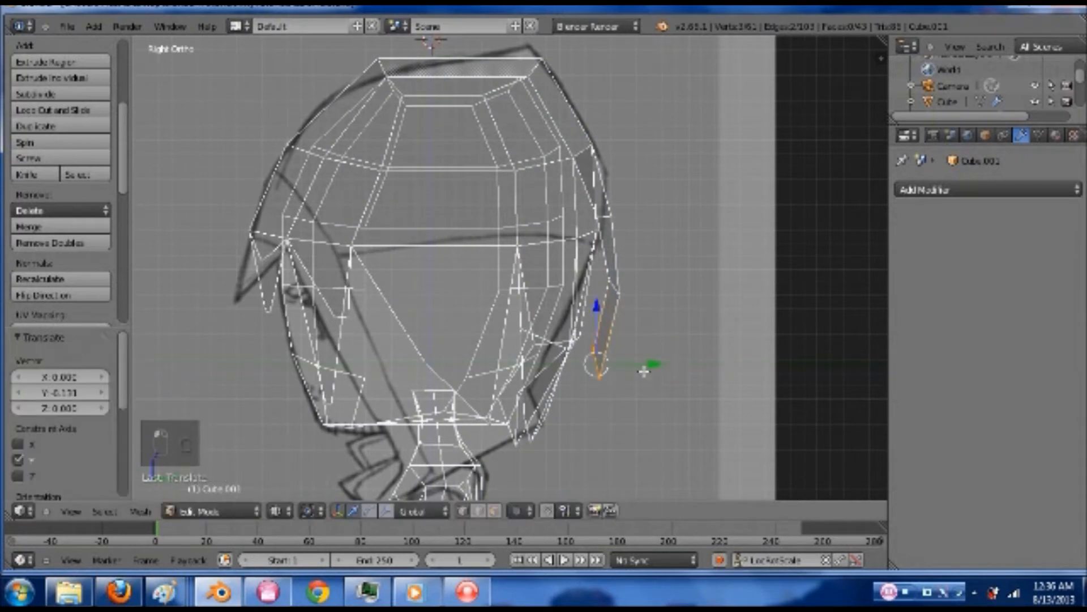
key(g)
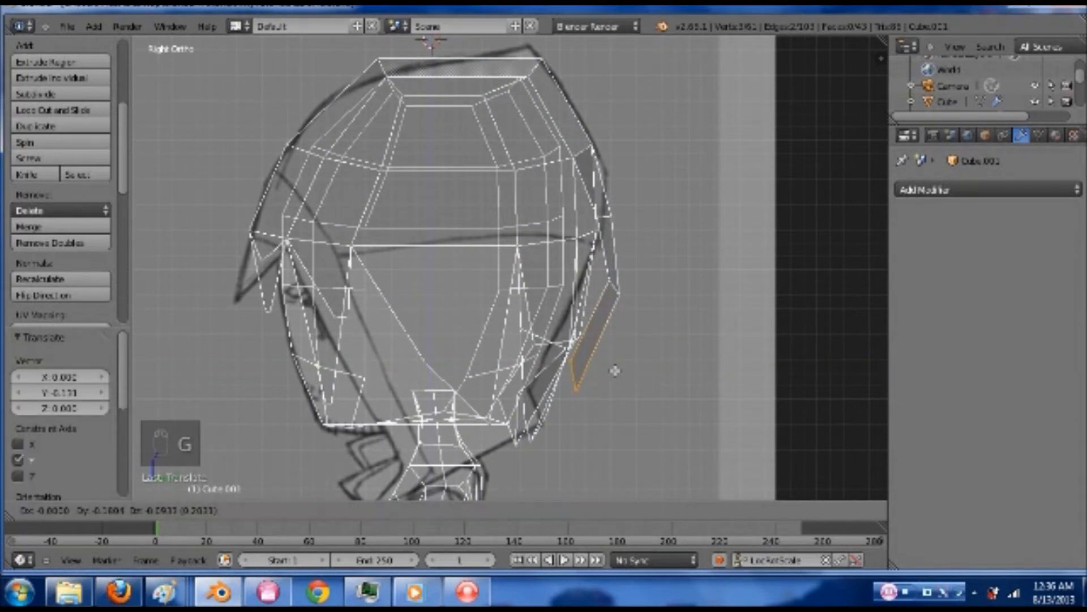
click(613, 371)
Move the row above the centre back strand's tip about 0.112 inward along Y to follow the head's curve
key(g)
drag(662, 292, 649, 294)
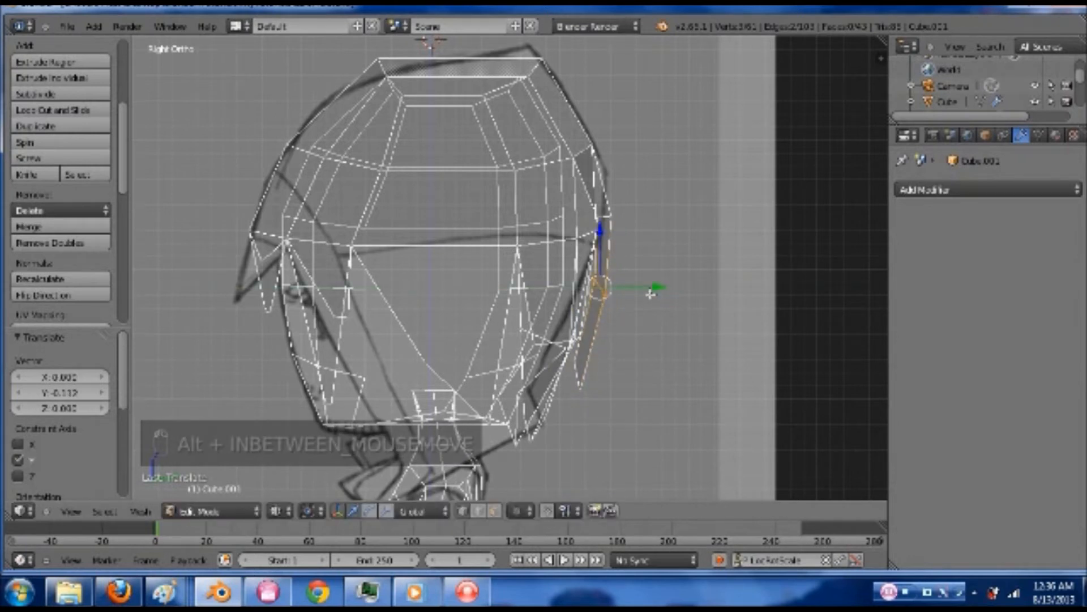
key(z)
key(Tab)
middle_drag(674, 313, 485, 328)
Recalculate the normals of the entire hair mesh and deselect everything
key(Tab)
key(a)
key(a)
key(a)
key(a)
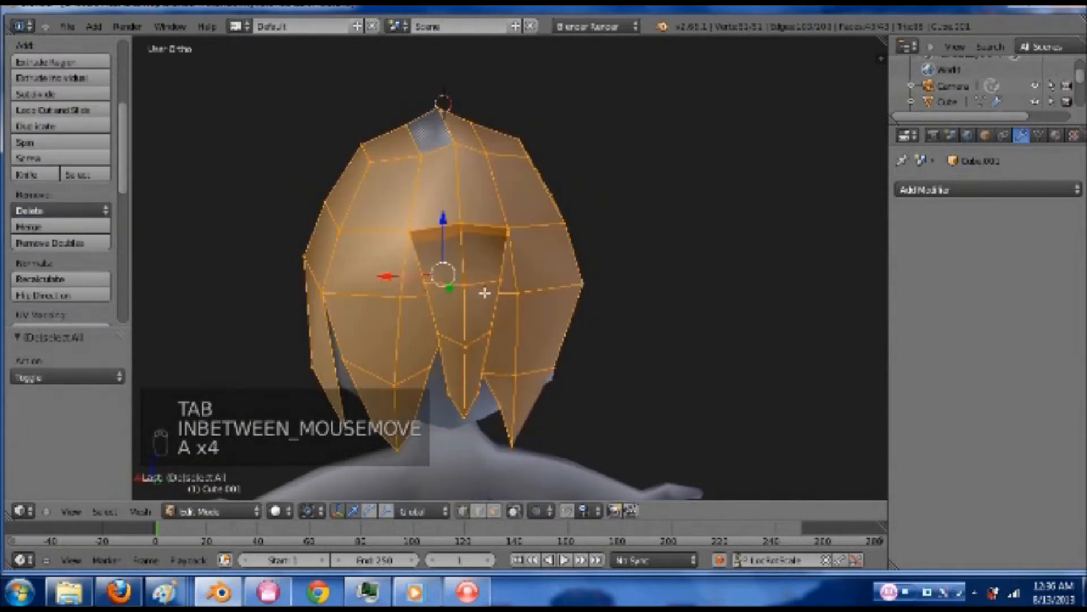
click(76, 295)
key(a)
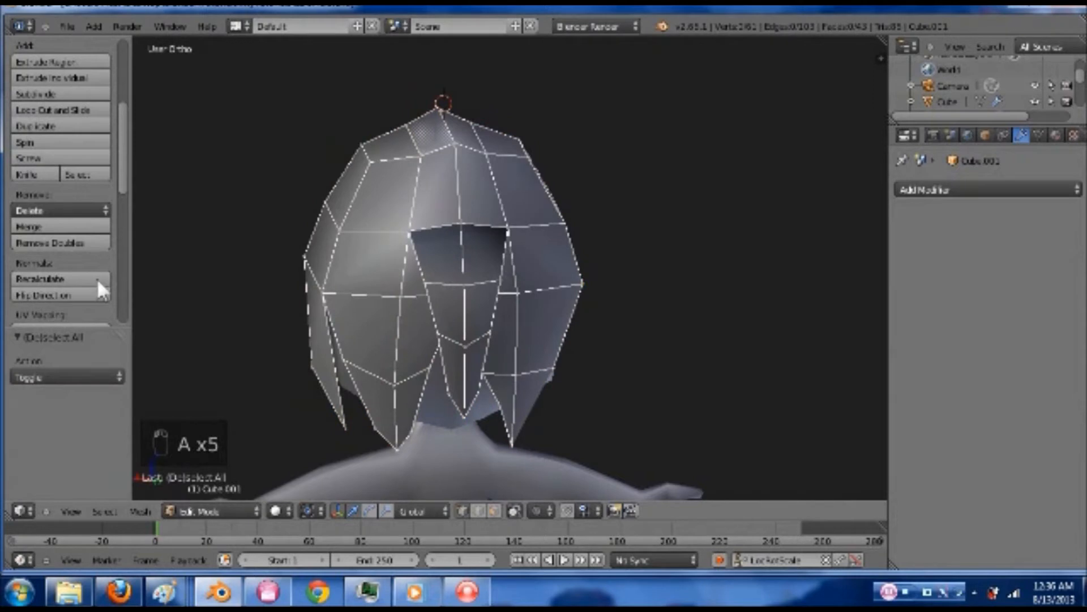
key(a)
click(65, 277)
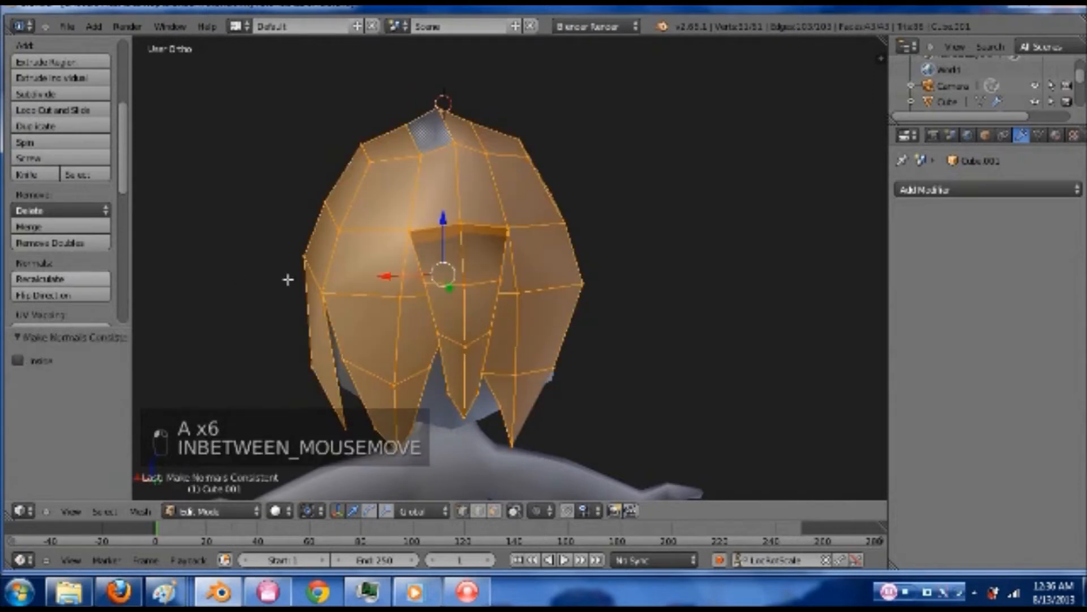
key(a)
key(a)
key(a)
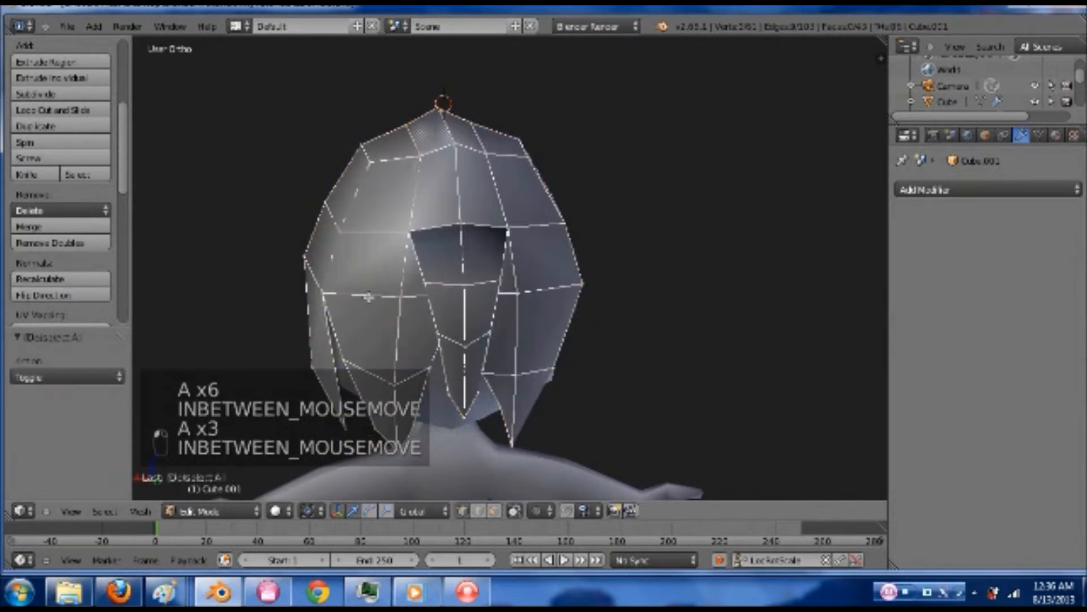
Flip the normals of the two uppermost faces of the centre back strand
middle_drag(368, 297, 477, 267)
key(Tab)
key(Tab)
scroll(476, 267, up, 5)
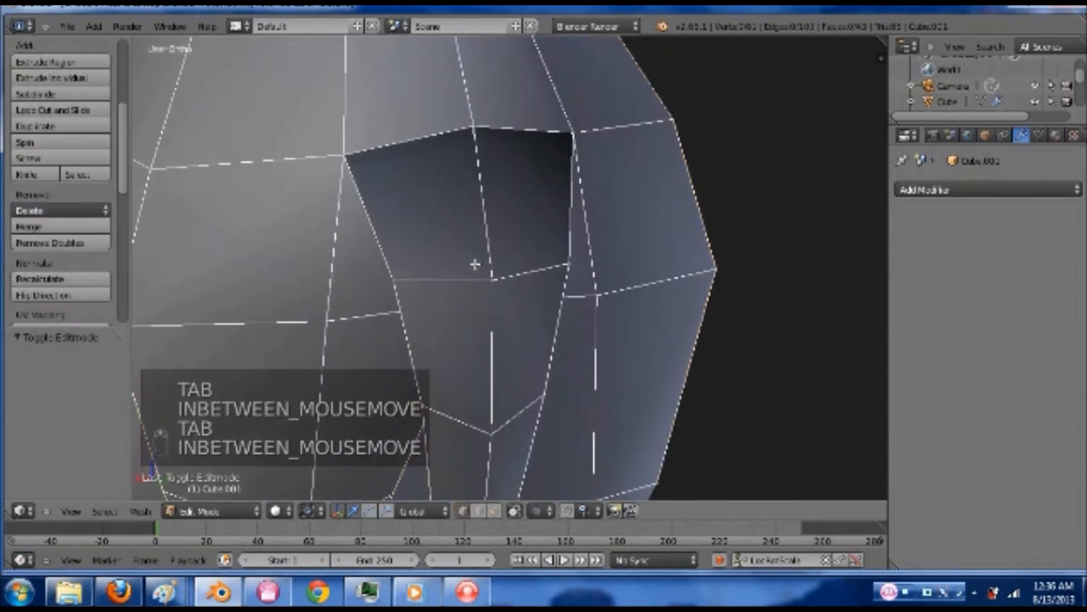
key(ctrl+Tab)
click(447, 296)
shift+right_click(430, 215)
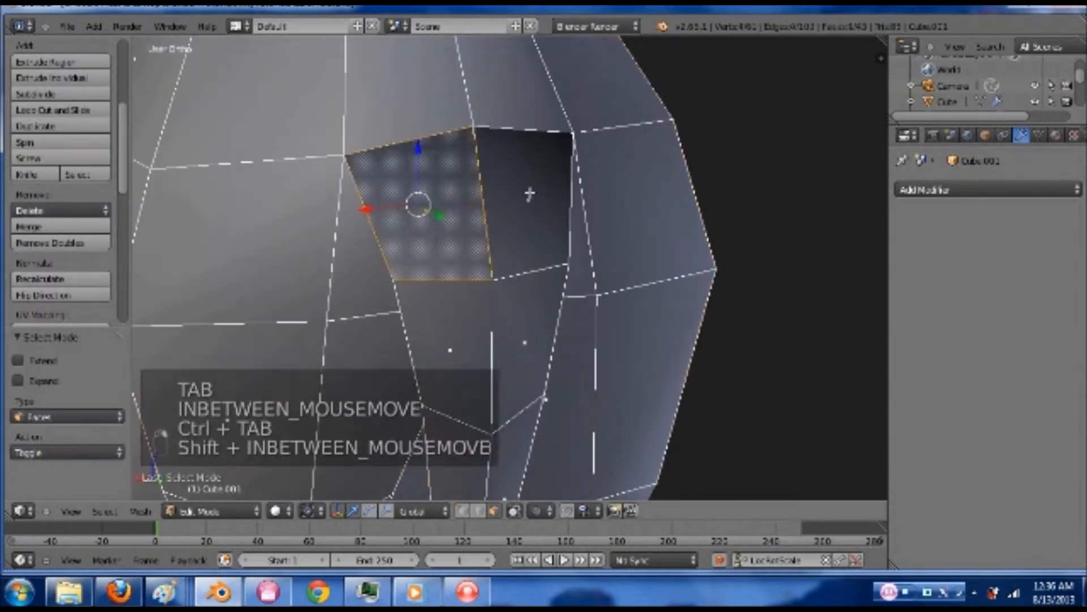
shift+right_click(530, 194)
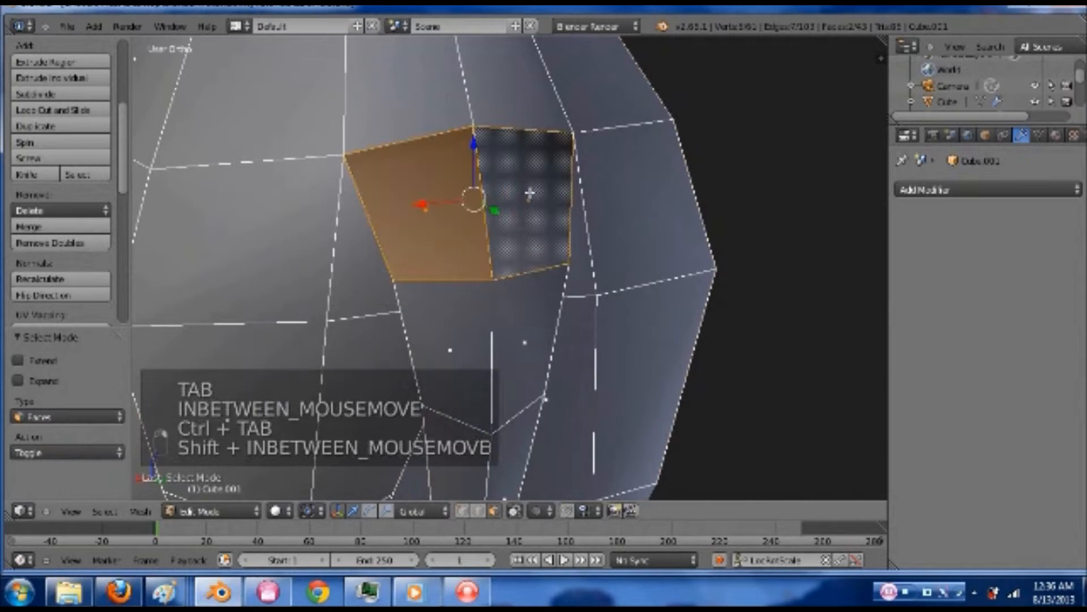
click(69, 293)
key(Tab)
scroll(513, 249, down, 6)
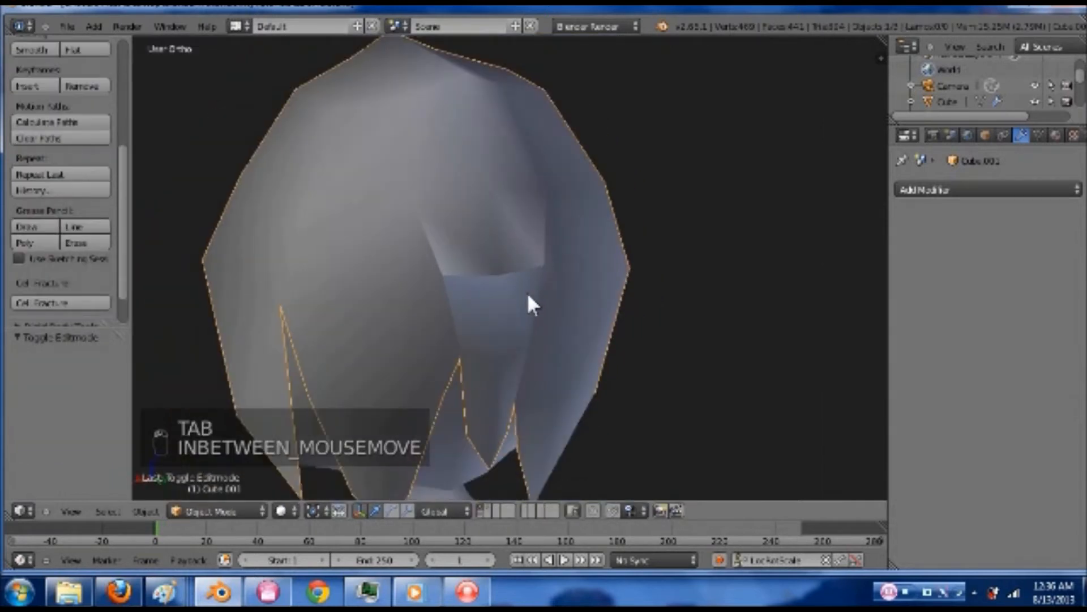
Flip the normals of the four lower faces of the centre back strand
key(Tab)
shift+right_click(514, 307)
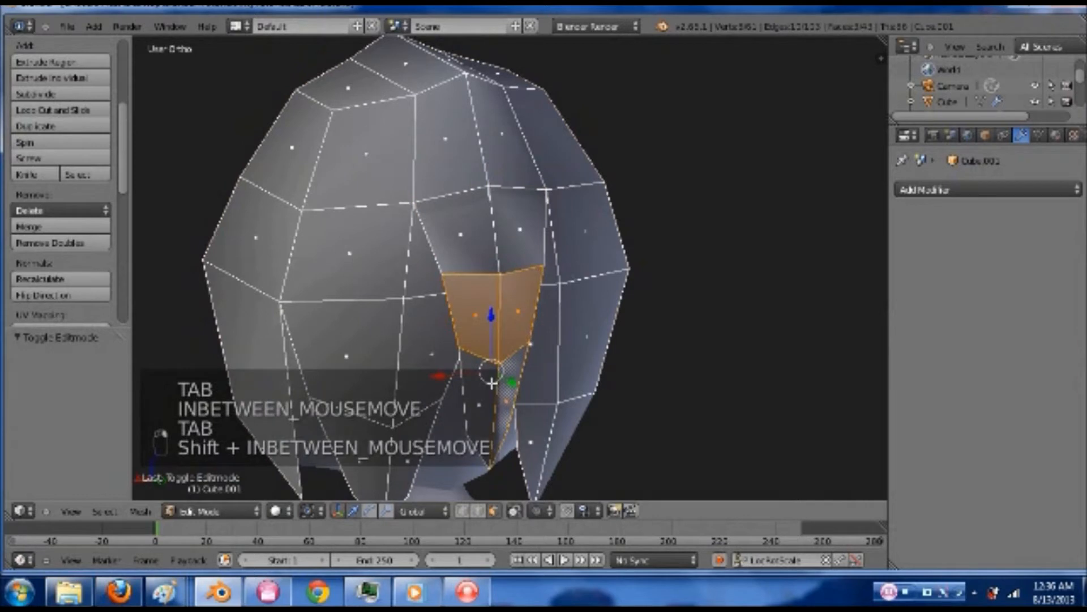
shift+right_click(481, 383)
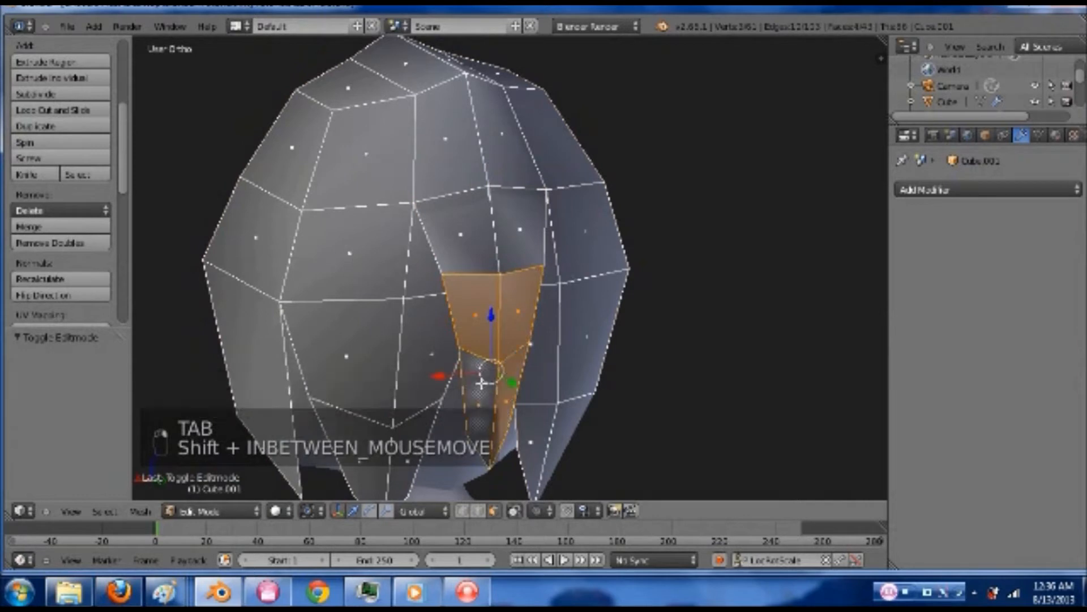
click(53, 291)
key(Tab)
scroll(538, 276, down, 4)
middle_drag(553, 287, 469, 277)
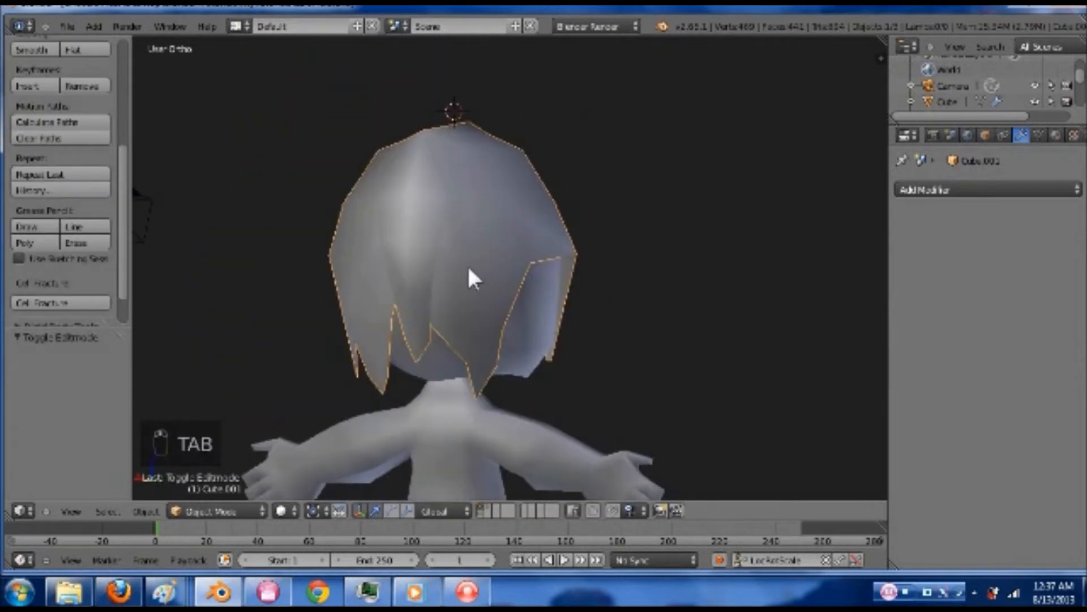
Save the file with the hair mesh in Edit Mode
key(Tab)
key(ctrl+s)
key(Return)
Widen the centre back strand's end by scaling the two vertices beside its tip to about 2.759
shift+middle_drag(521, 314, 539, 250)
scroll(501, 268, up, 2)
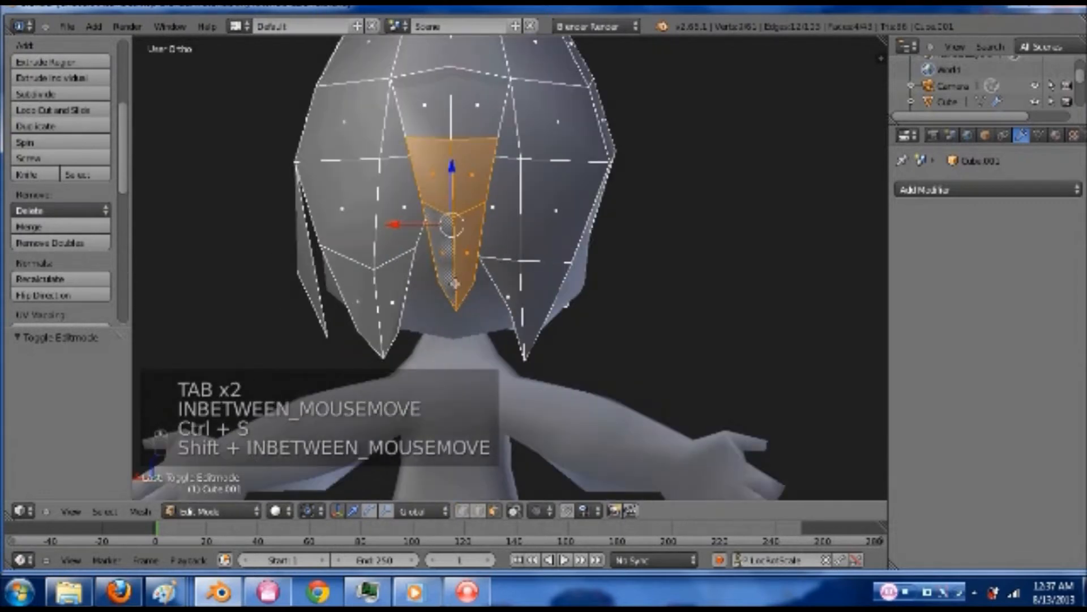
key(ctrl+Tab)
click(437, 247)
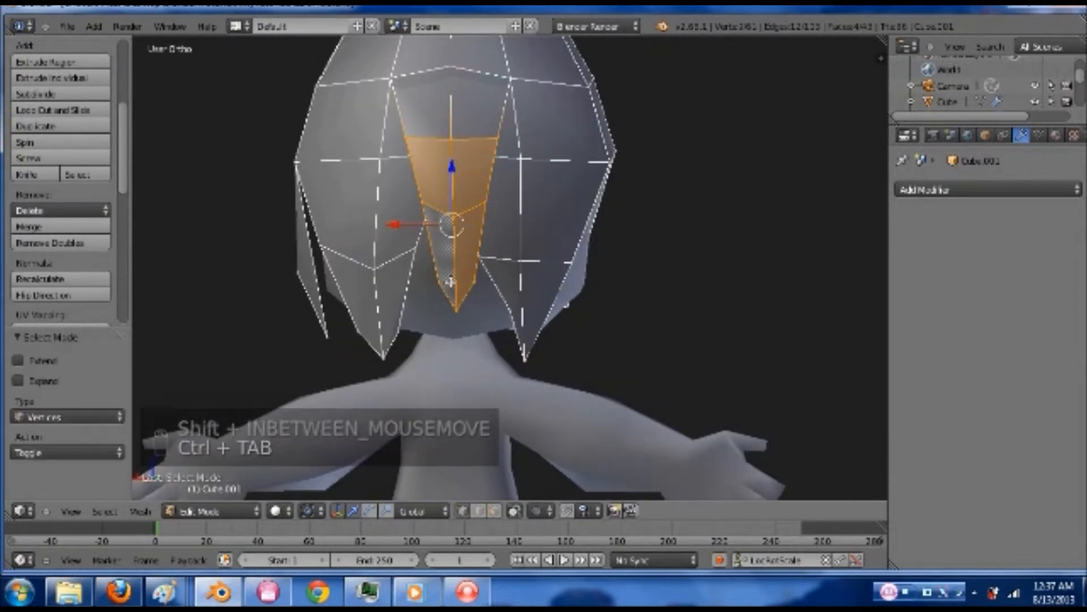
right_click(446, 282)
shift+right_click(476, 283)
key(s)
click(576, 294)
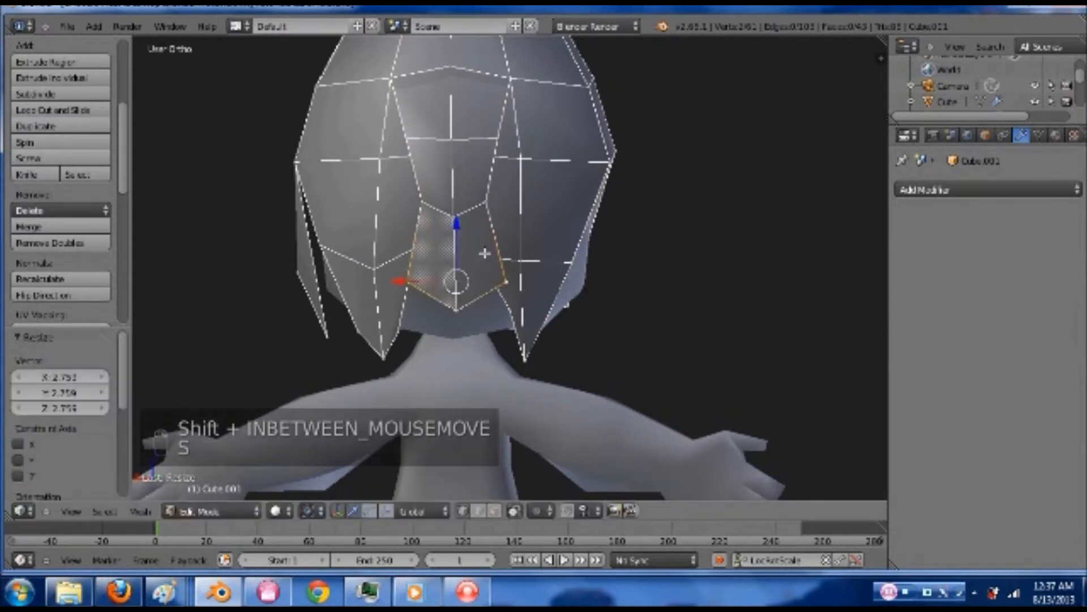
Scale the two outer vertices of the centre back strand's middle row to about 1.993
right_click(483, 205)
shift+right_click(426, 206)
shift+right_click(438, 213)
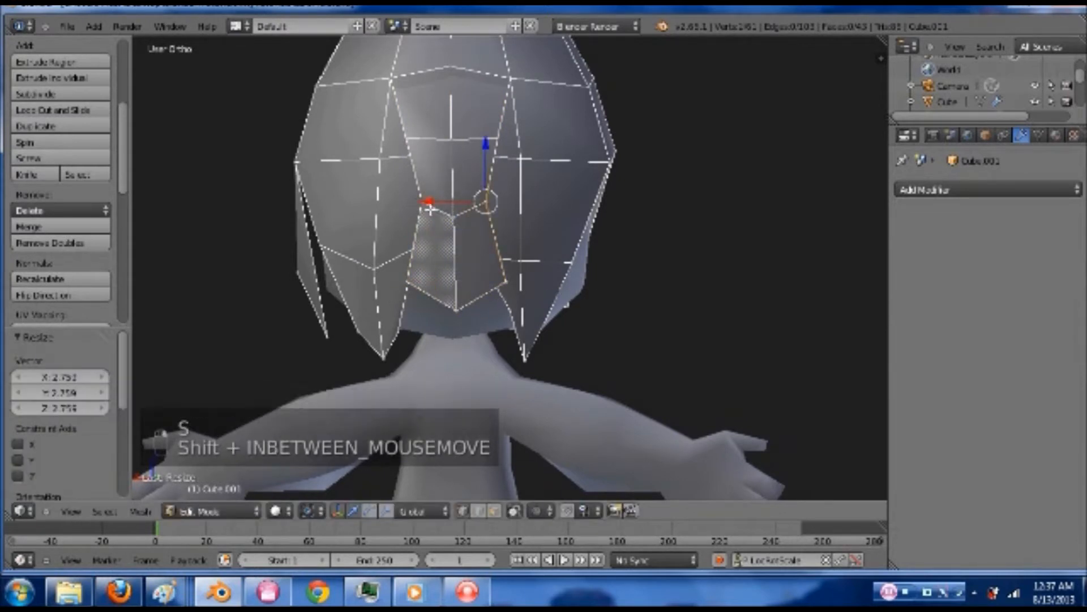
shift+right_click(424, 207)
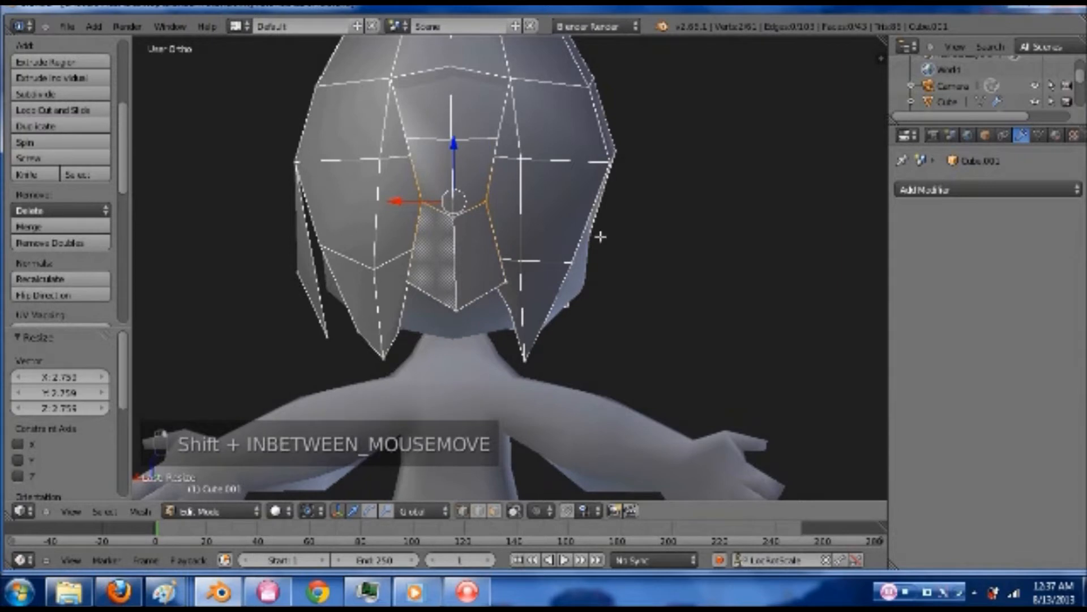
key(s)
click(651, 237)
Scale the two outer vertices of the centre back strand's upper row to about 1.734
right_click(498, 139)
shift+right_click(403, 141)
key(s)
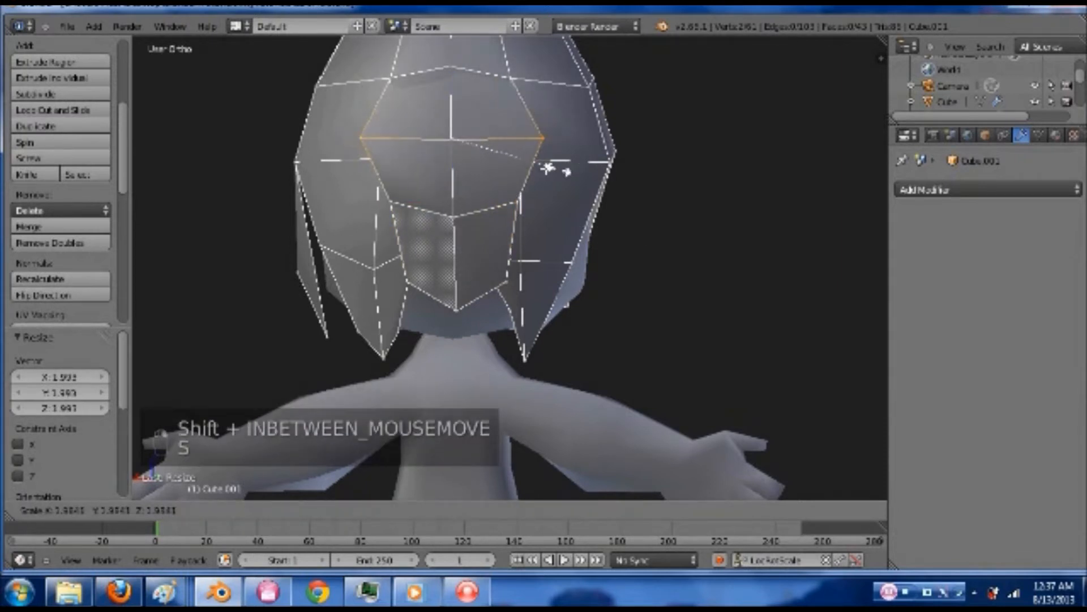
click(544, 170)
Lower the three end vertices of the centre back strand about 0.274 along Z
right_click(416, 282)
shift+right_click(456, 306)
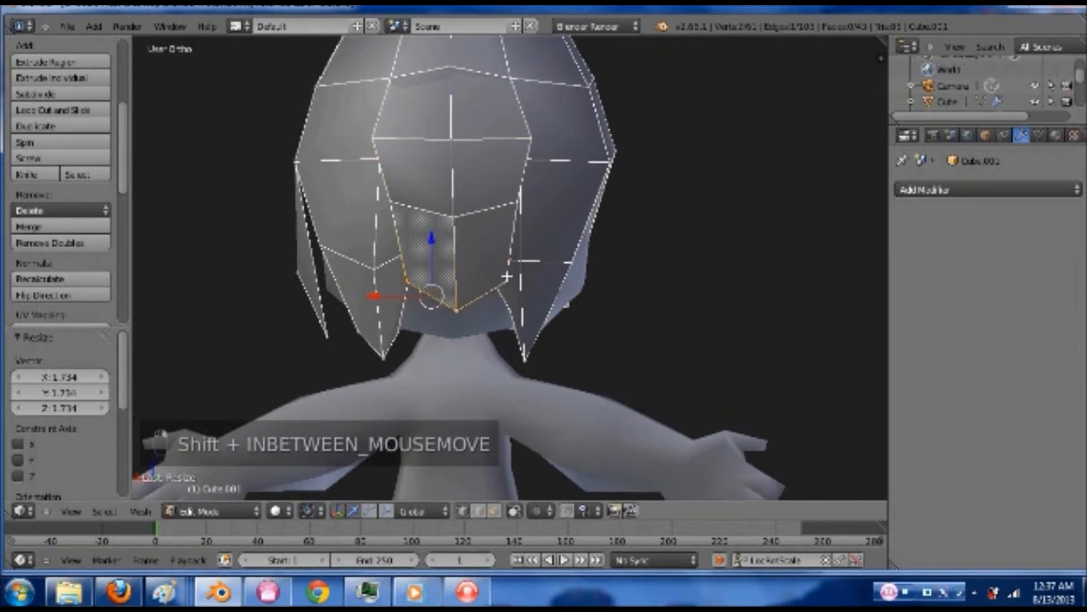
key(g)
key(z)
click(483, 315)
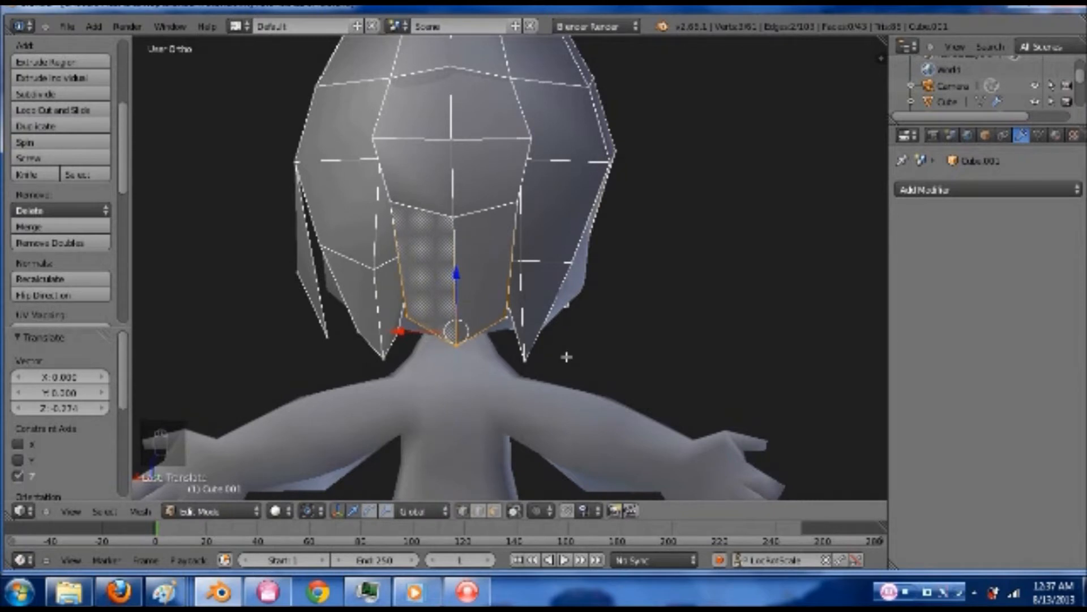
Scale the centre back strand's end to about 0.509 and select its two outer vertices
key(s)
click(501, 338)
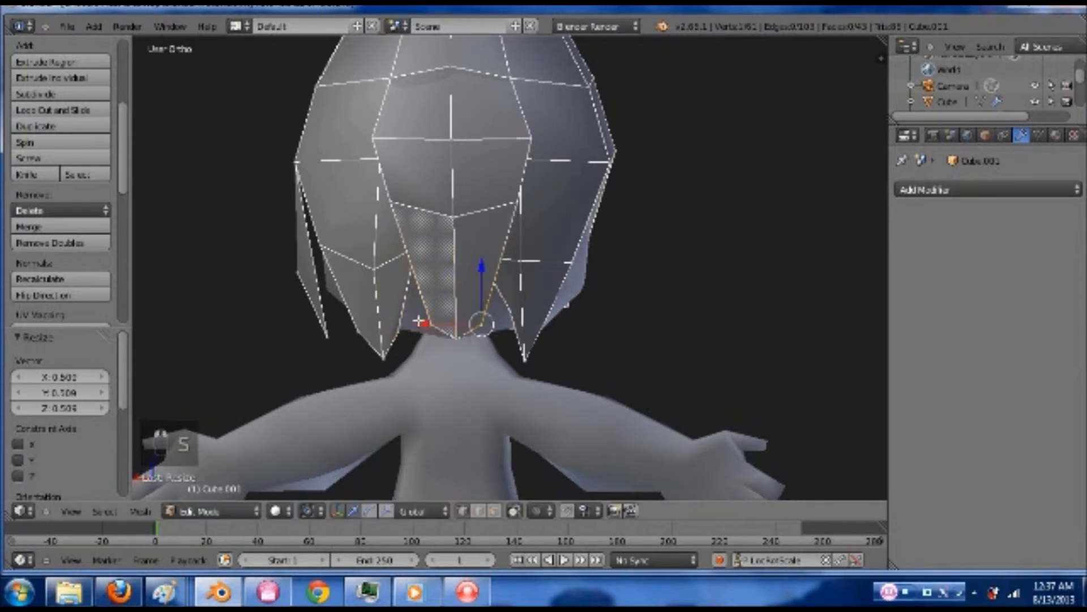
shift+right_click(426, 324)
key(g)
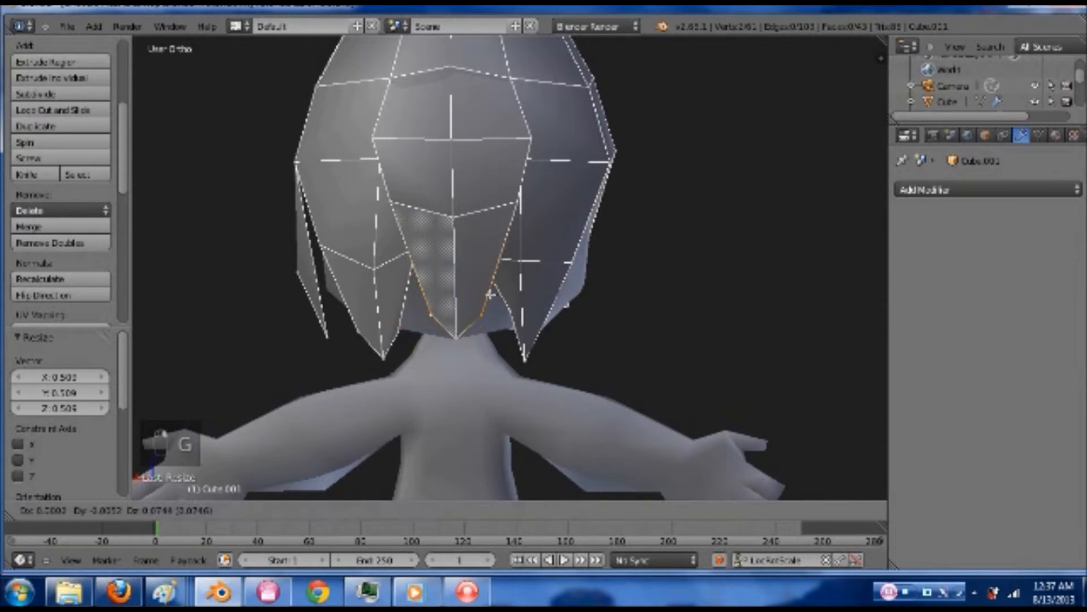
click(492, 291)
key(a)
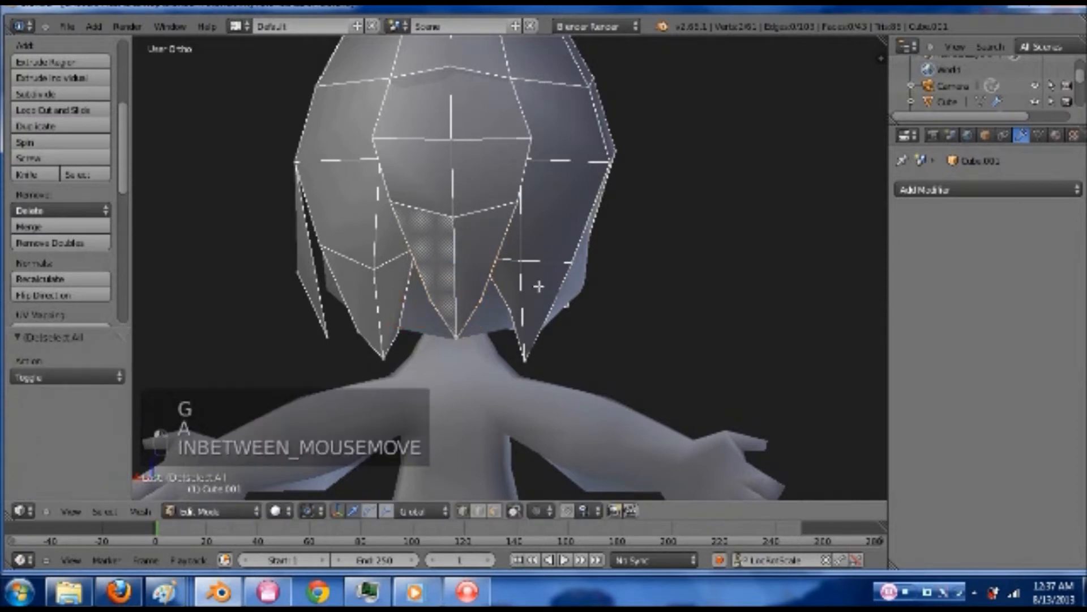
key(s)
key(s)
key(ctrl+z)
key(ctrl+z)
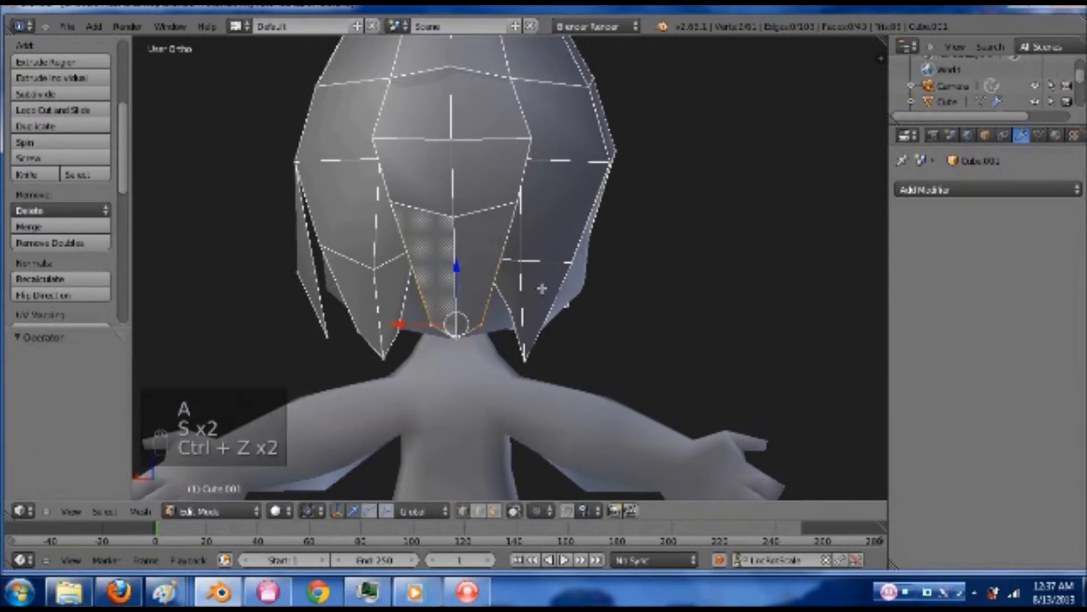
Raise the two outer end vertices of the centre back strand about 0.112 and scale them to sharpen the point
key(g)
click(504, 293)
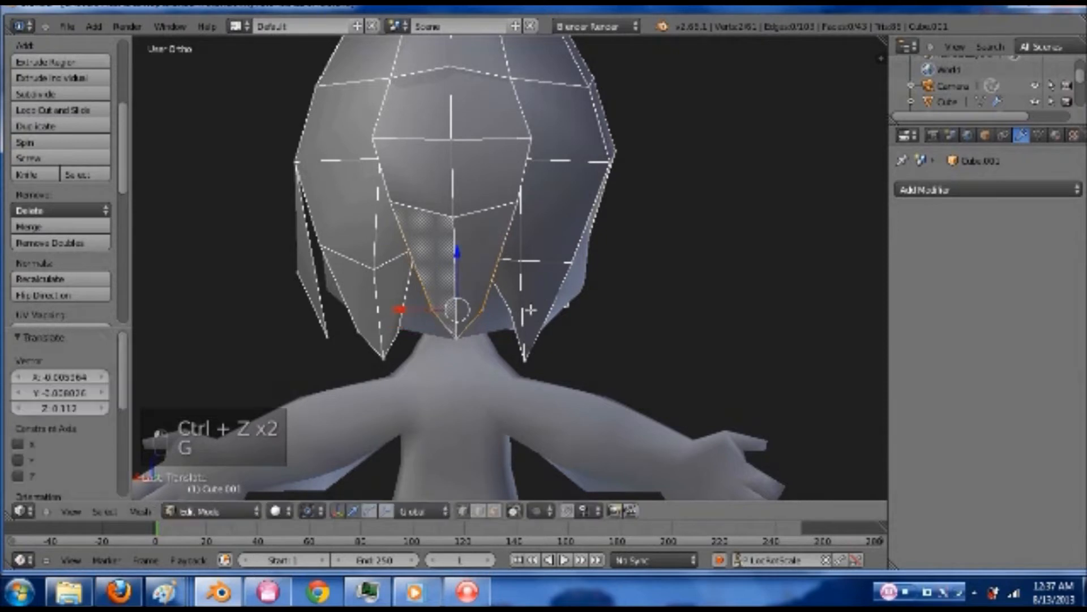
key(s)
click(556, 317)
Extrude the wide lower edge on the side of the hair cap about 0.703 downward
middle_drag(477, 286, 402, 279)
key(Tab)
key(Tab)
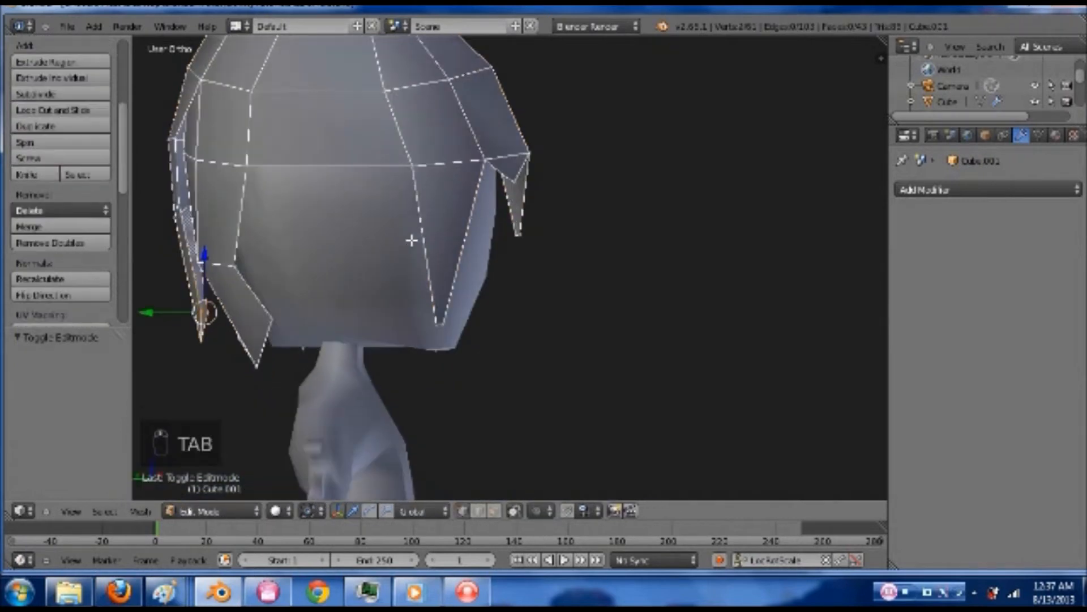
right_click(414, 170)
shift+right_click(253, 165)
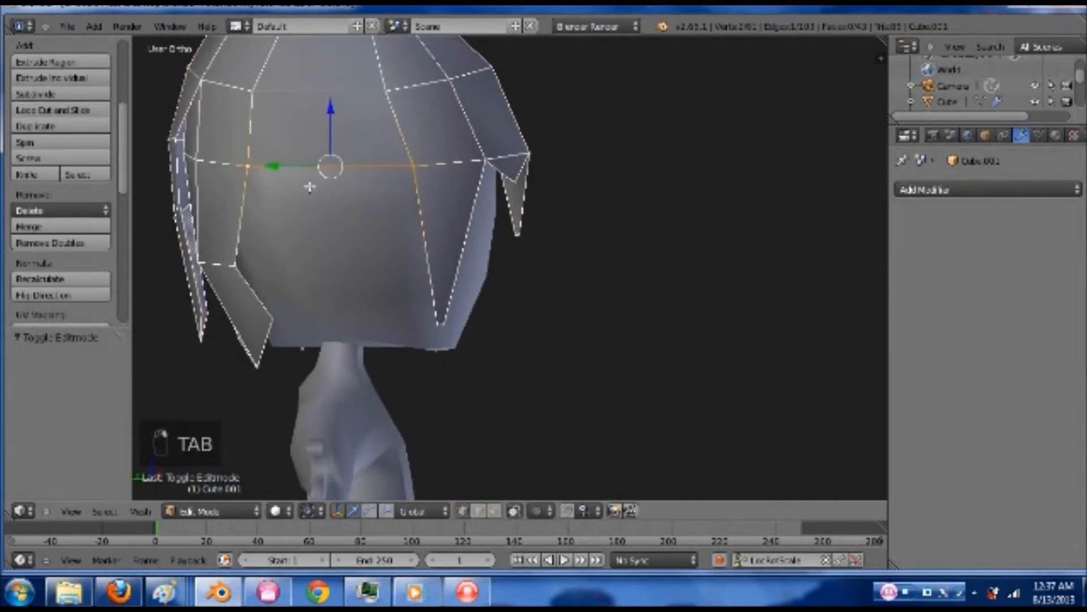
key(e)
click(401, 291)
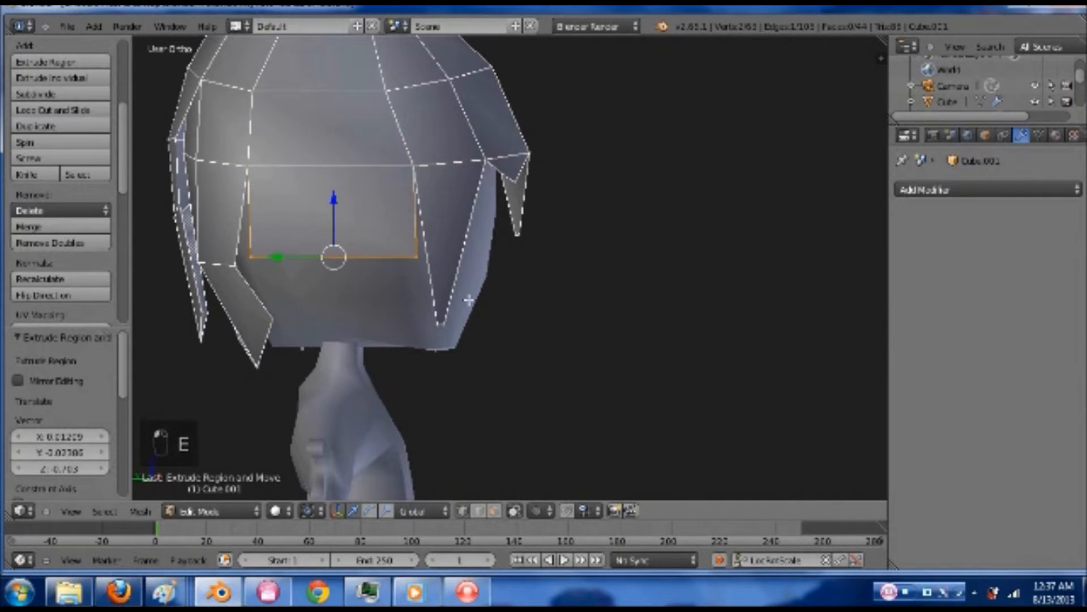
Shape the side strand's end into a slanted tip by scaling it to 0.345, rotating it about -35° and lowering it
key(s)
click(383, 291)
key(r)
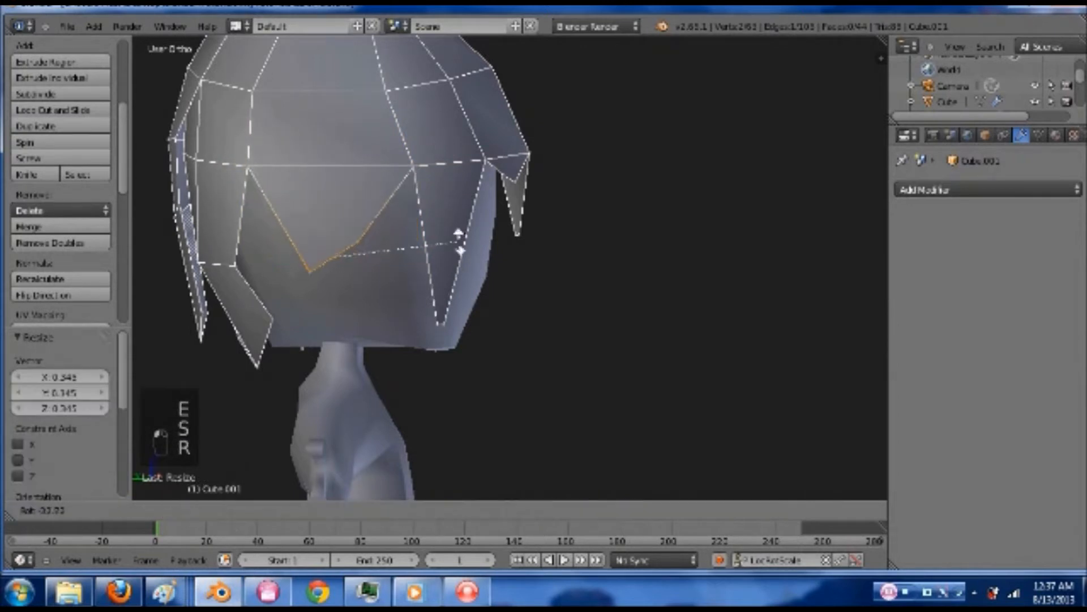
click(462, 237)
key(g)
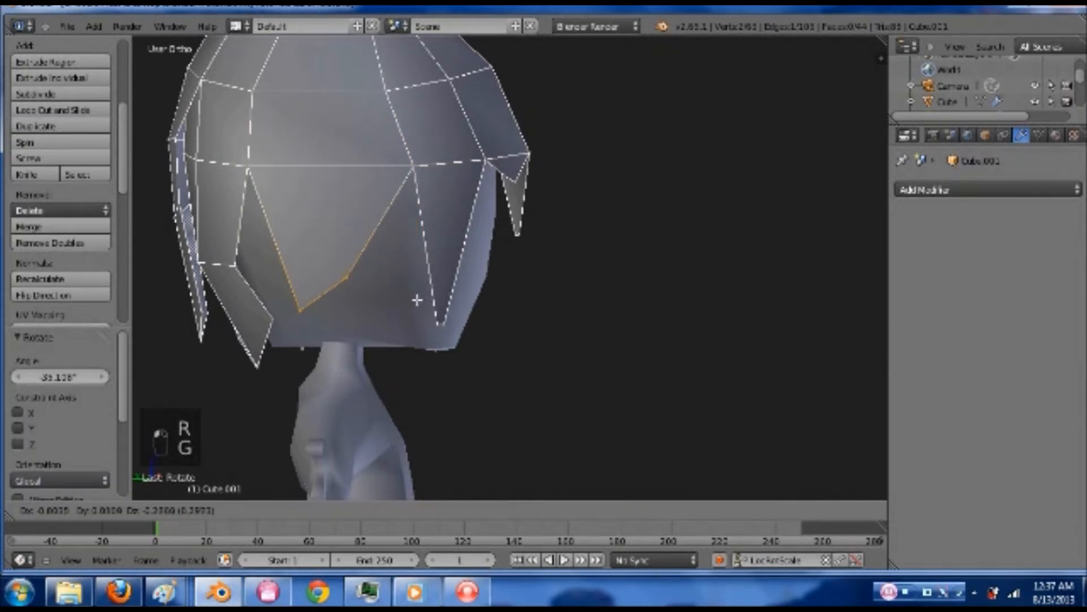
click(417, 296)
key(Tab)
middle_drag(537, 243, 407, 245)
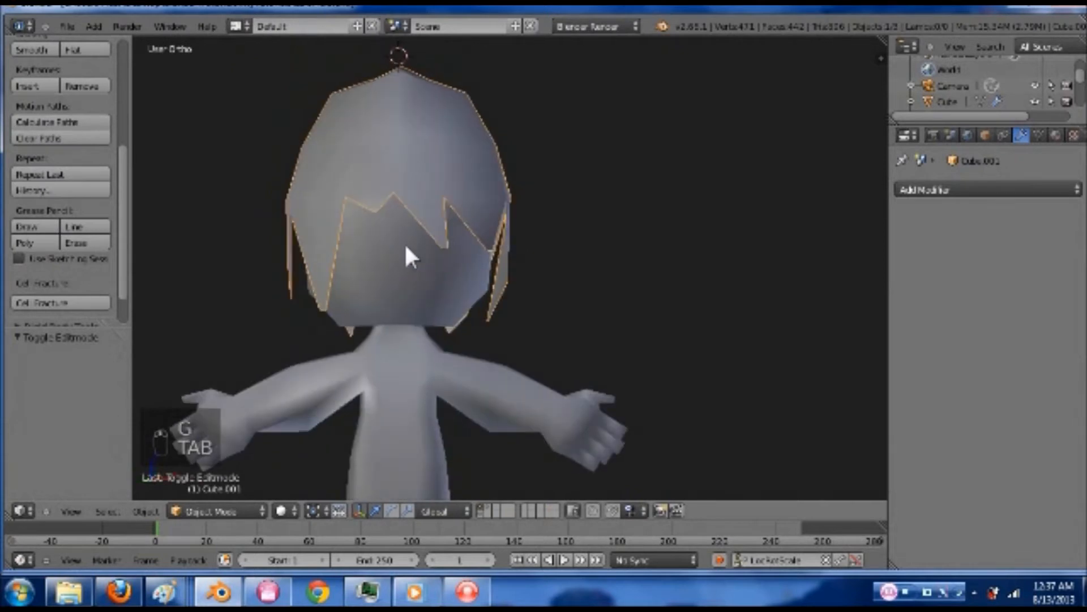
Show the hood's layer together with the hair and body in the front view
key(KP_1)
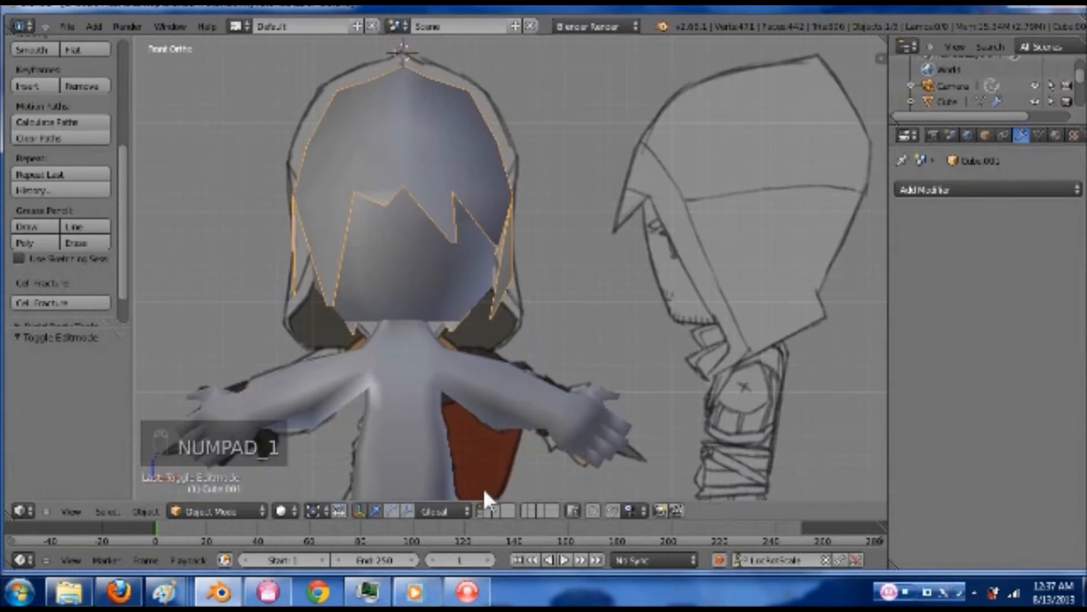
shift+click(487, 506)
mouse_move(409, 306)
middle_down()
mouse_move(267, 306)
mouse_move(484, 298)
middle_up()
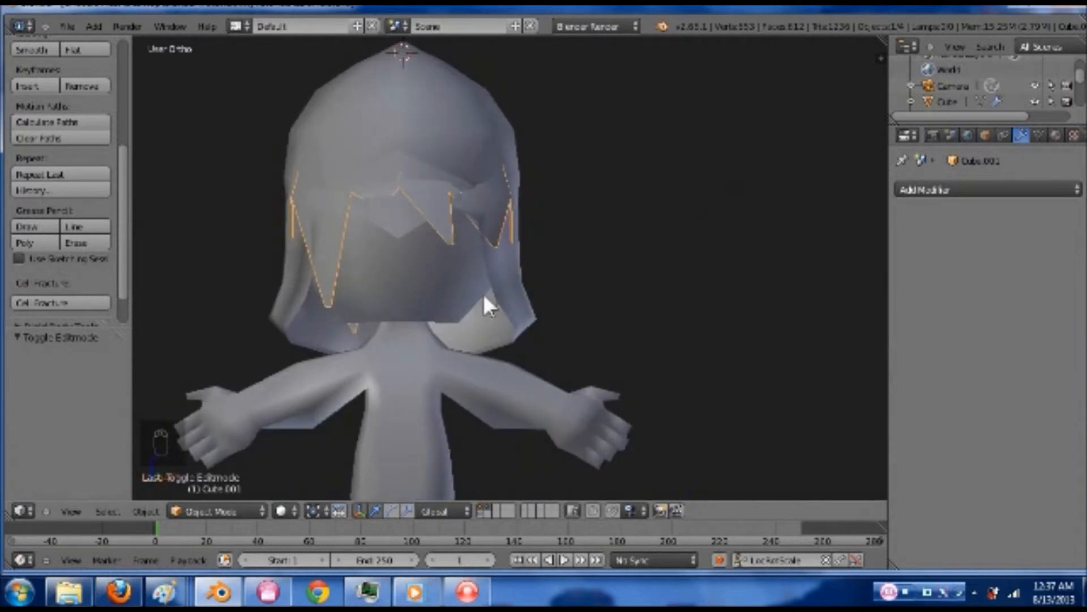
key(KP_1)
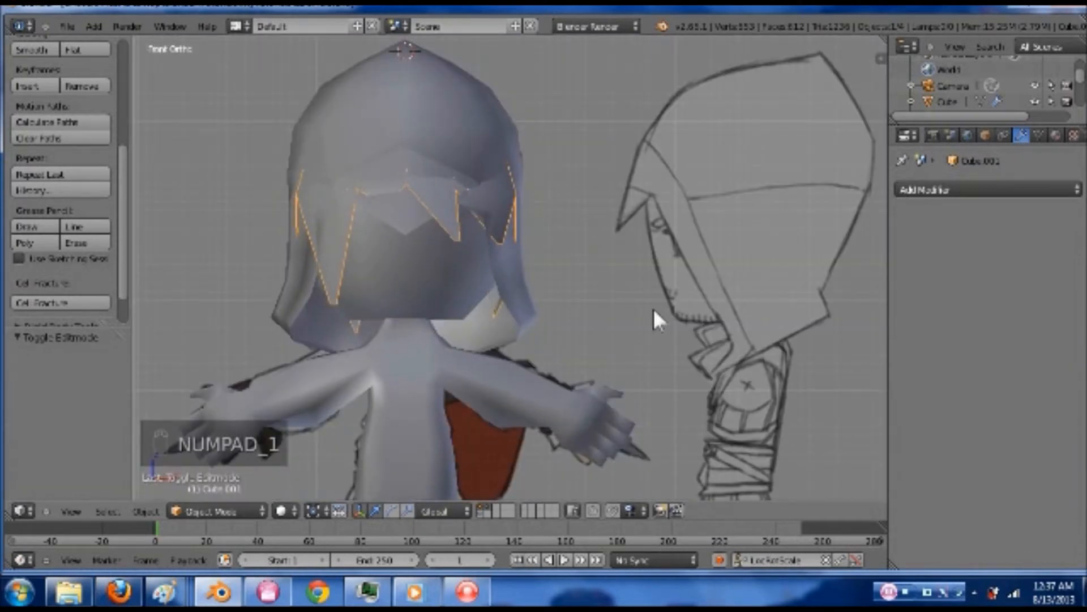
Set the hair object's origin to its center of mass
key(s)
key(ctrl+z)
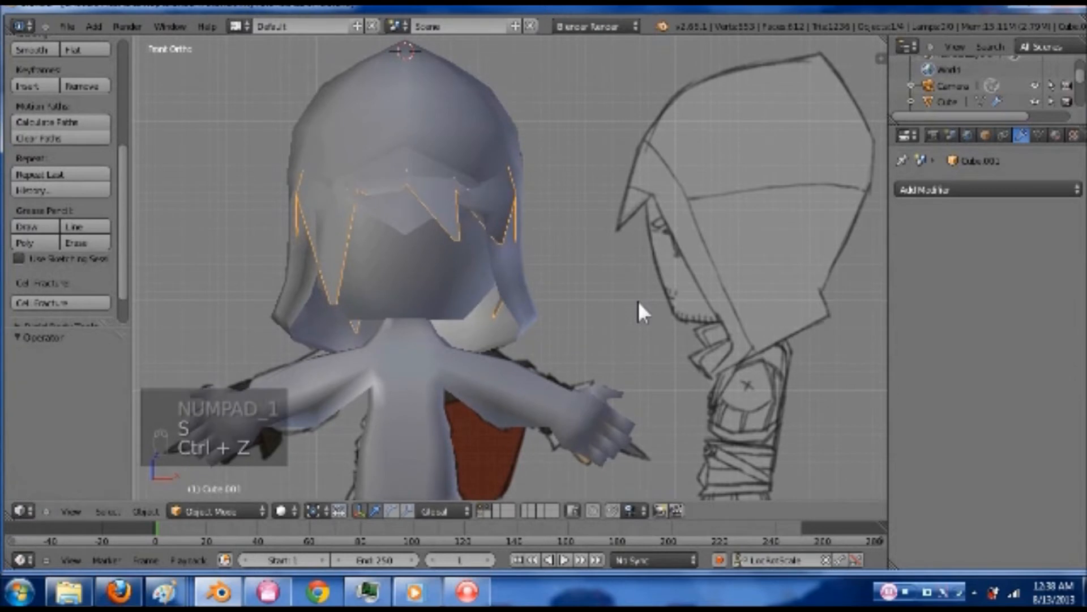
key(comma)
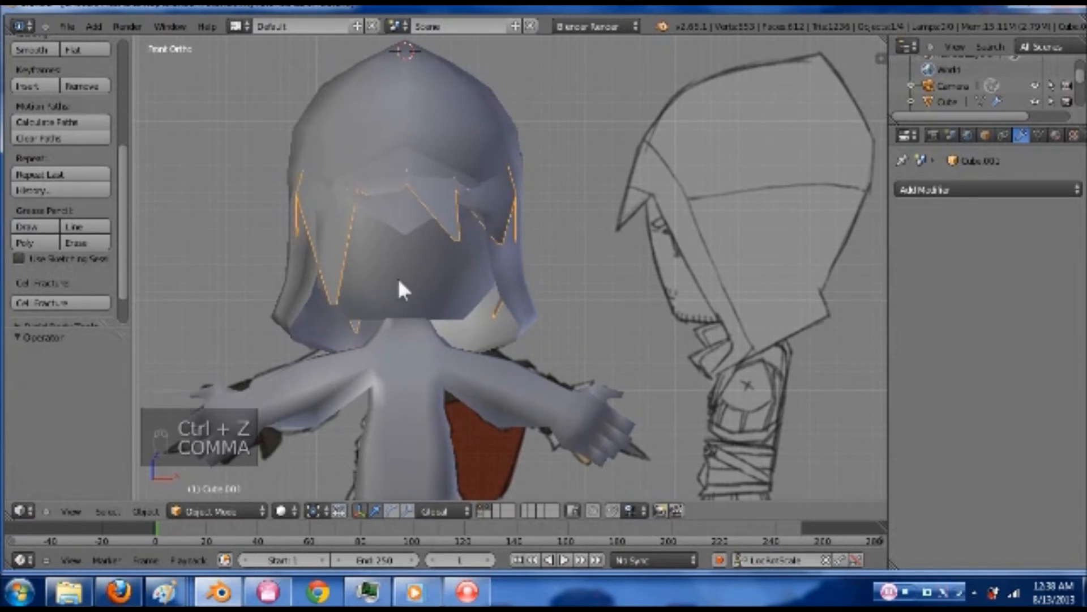
scroll(426, 317, down, 3)
shift+middle_drag(503, 389, 437, 385)
shift+middle_drag(489, 135, 485, 249)
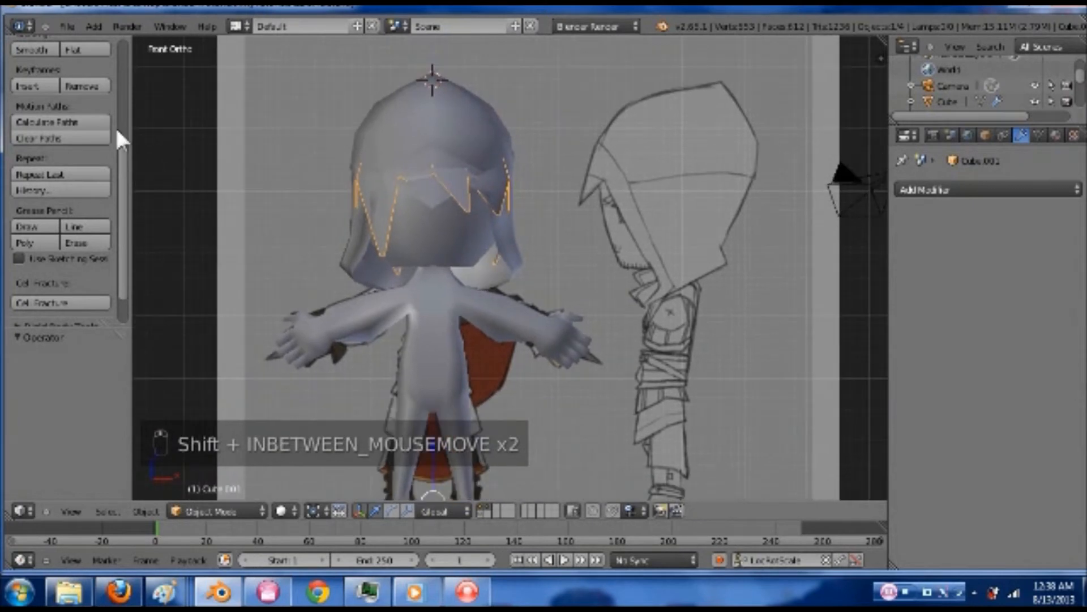
scroll(29, 133, up, 6)
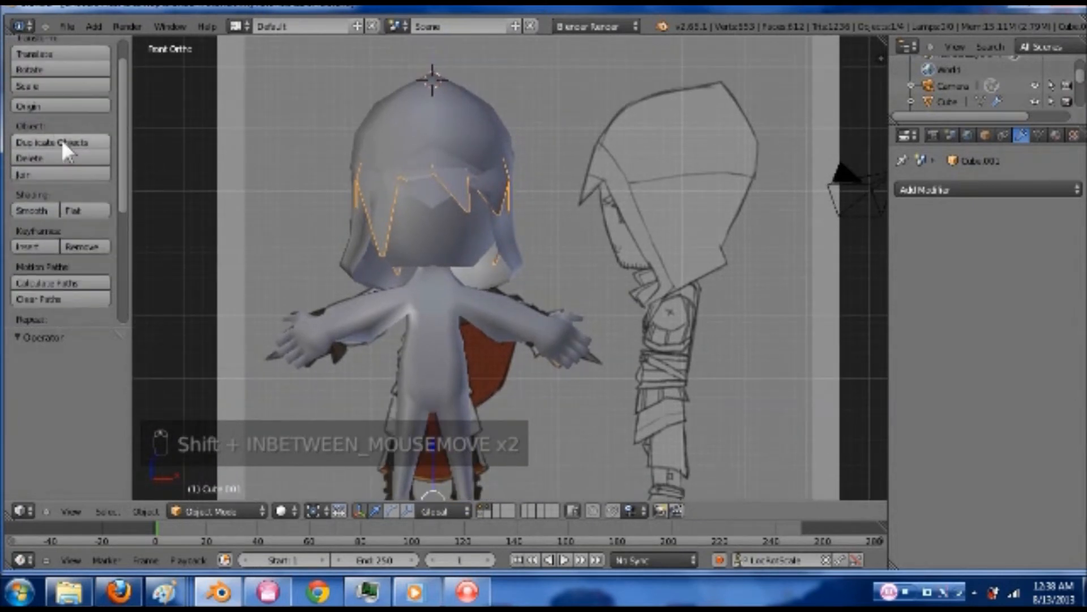
scroll(66, 145, up, 2)
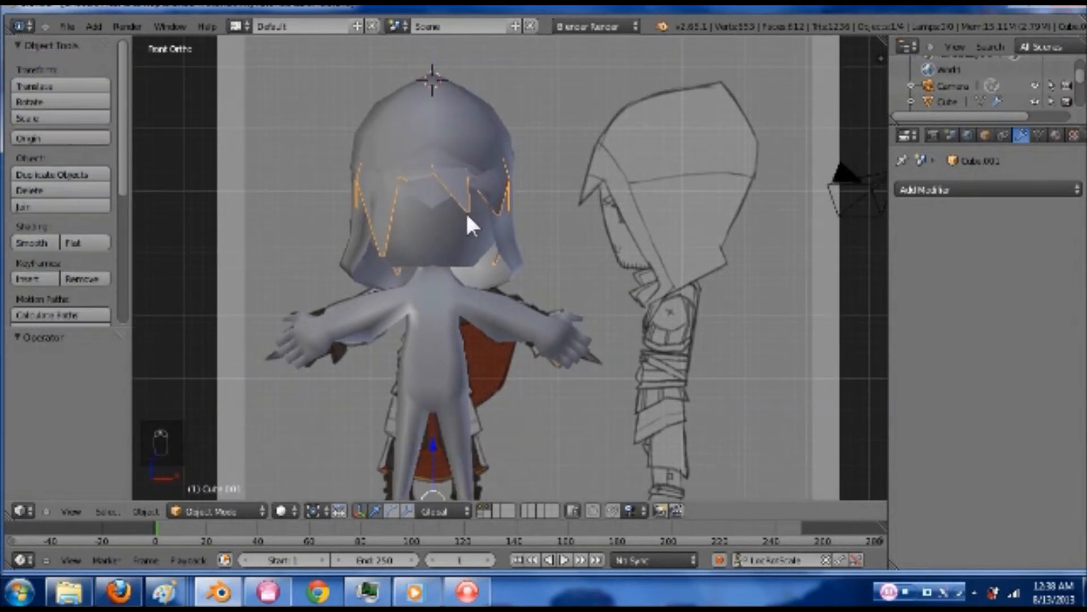
click(68, 139)
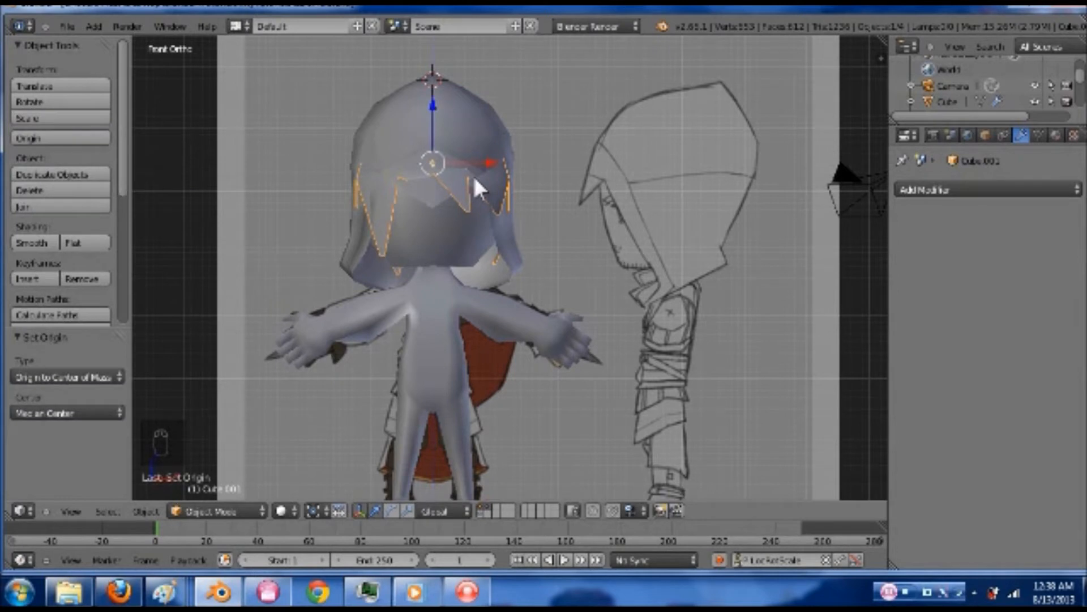
Scale the hair uniformly to 0.917 so it fits inside the hood
scroll(504, 191, up, 1)
key(s)
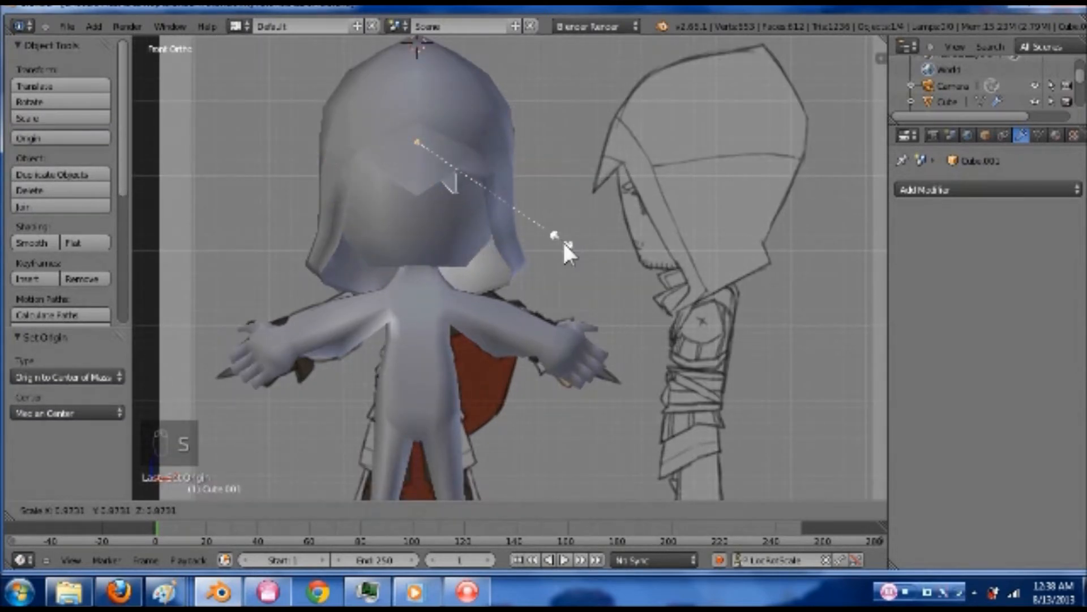
click(566, 245)
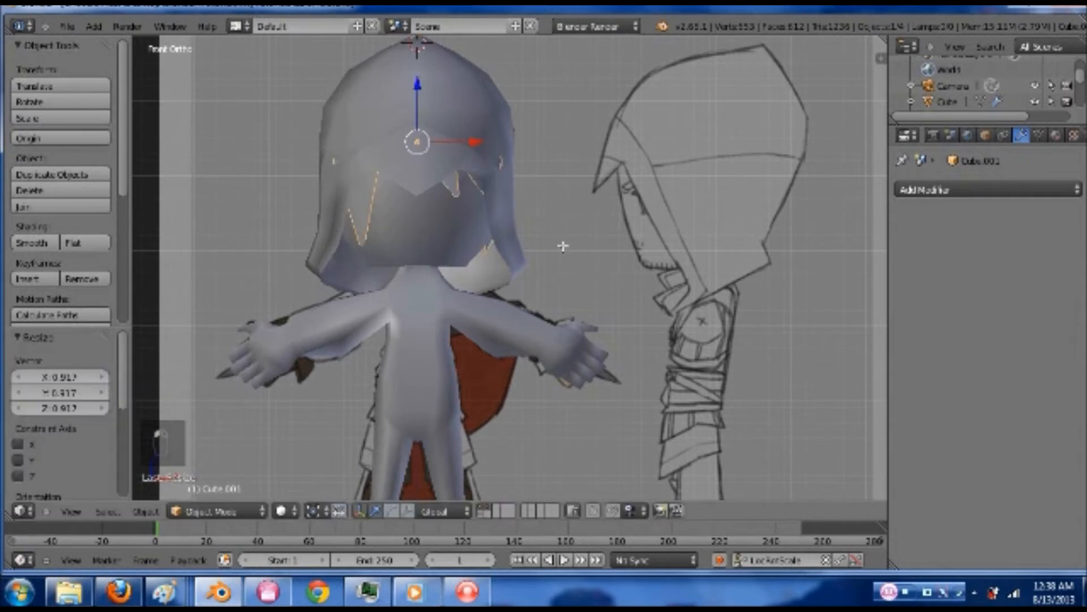
Move the protruding outer vertex on each side of the hair inward along X, the second one by -0.112
key(Tab)
scroll(306, 63, up, 2)
right_click(336, 188)
drag(389, 189, 396, 187)
right_click(571, 186)
drag(622, 184, 612, 182)
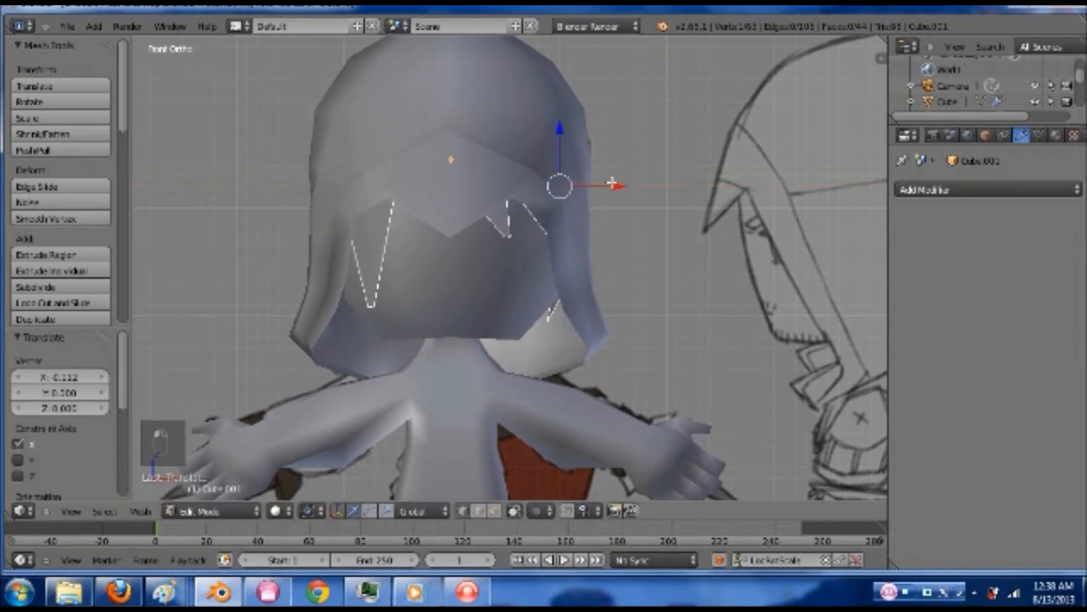
key(Tab)
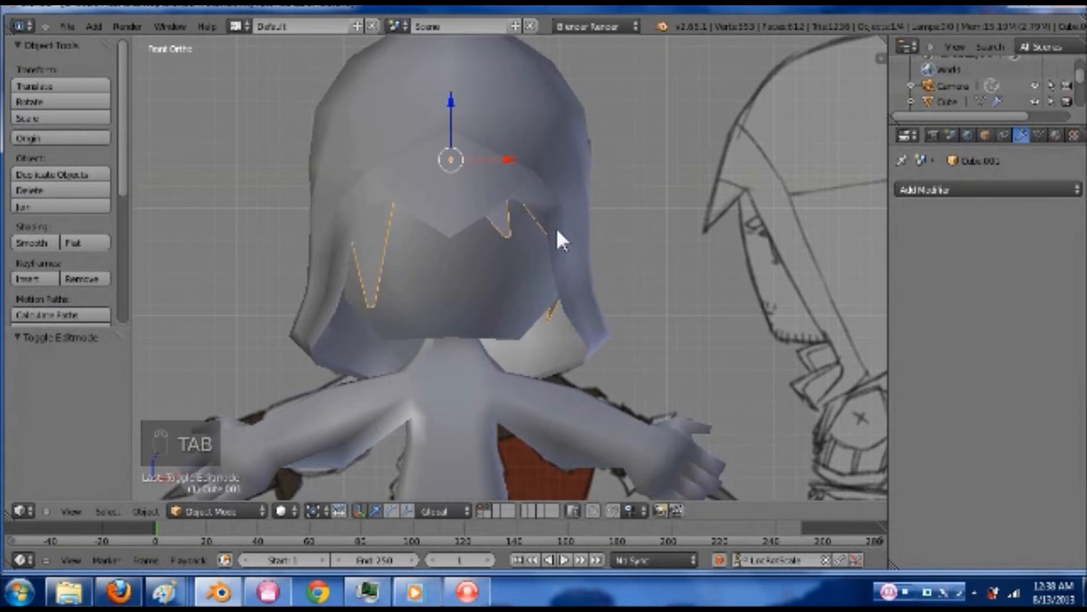
Display the hair mesh in wireframe from the right side and clear its vertex selection
key(KP_3)
key(Tab)
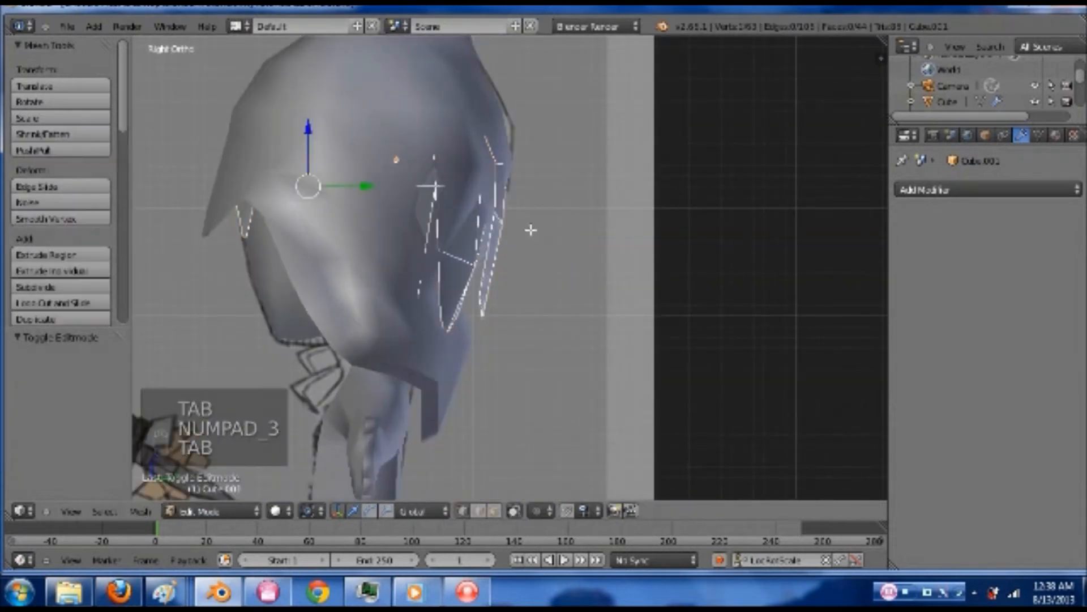
shift+middle_drag(530, 211, 531, 233)
key(z)
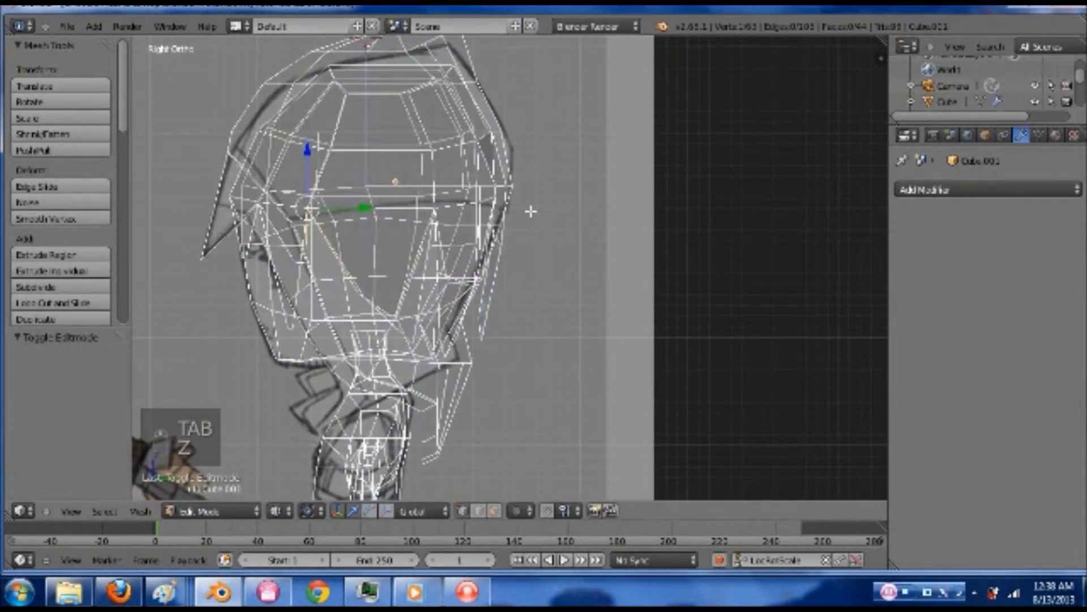
key(a)
key(a)
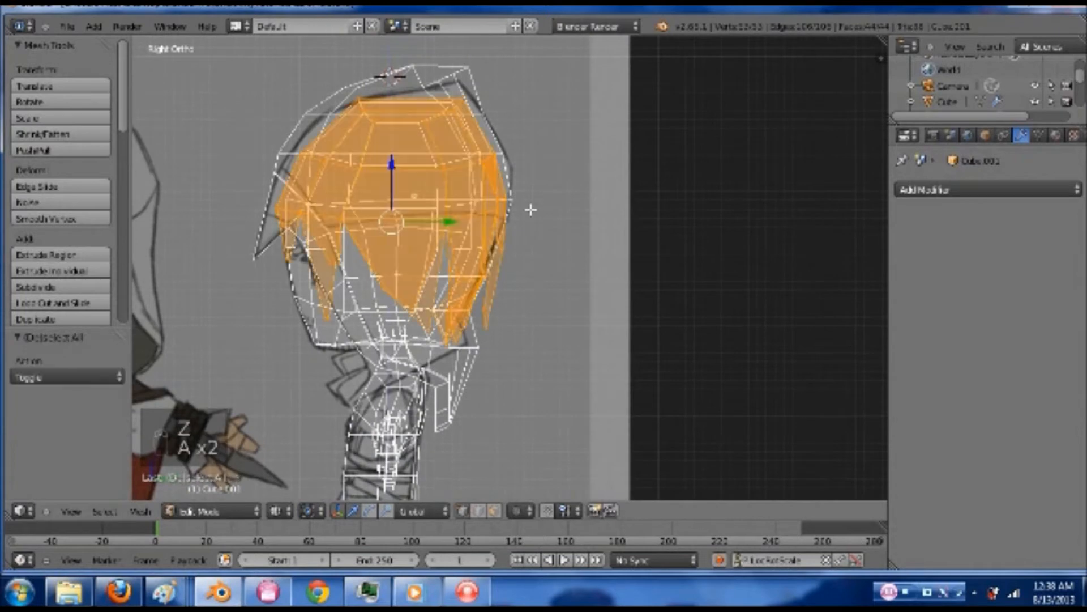
shift+middle_drag(531, 231, 563, 263)
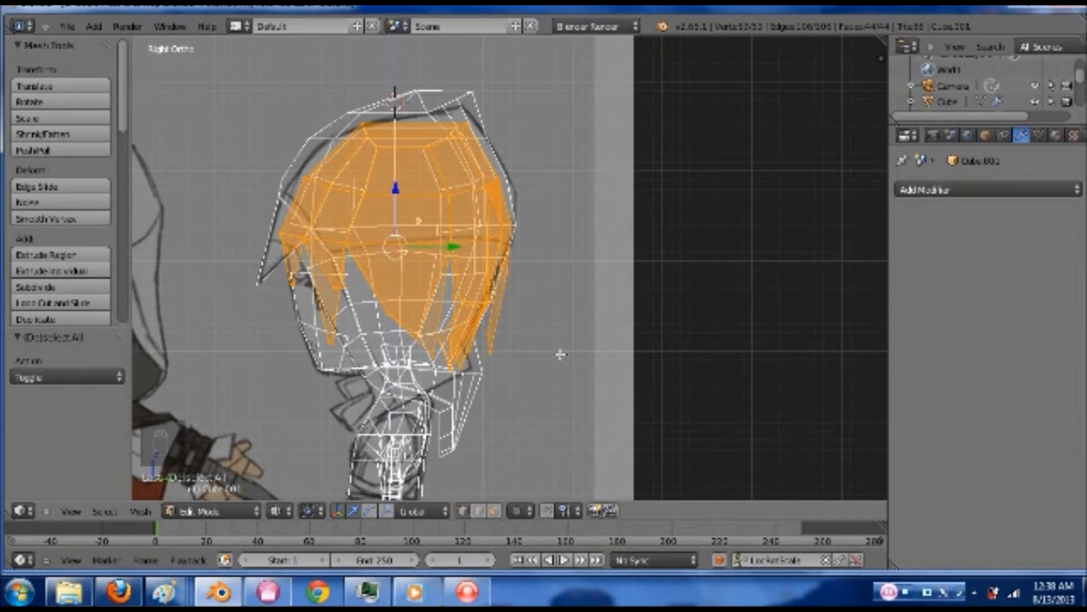
key(c)
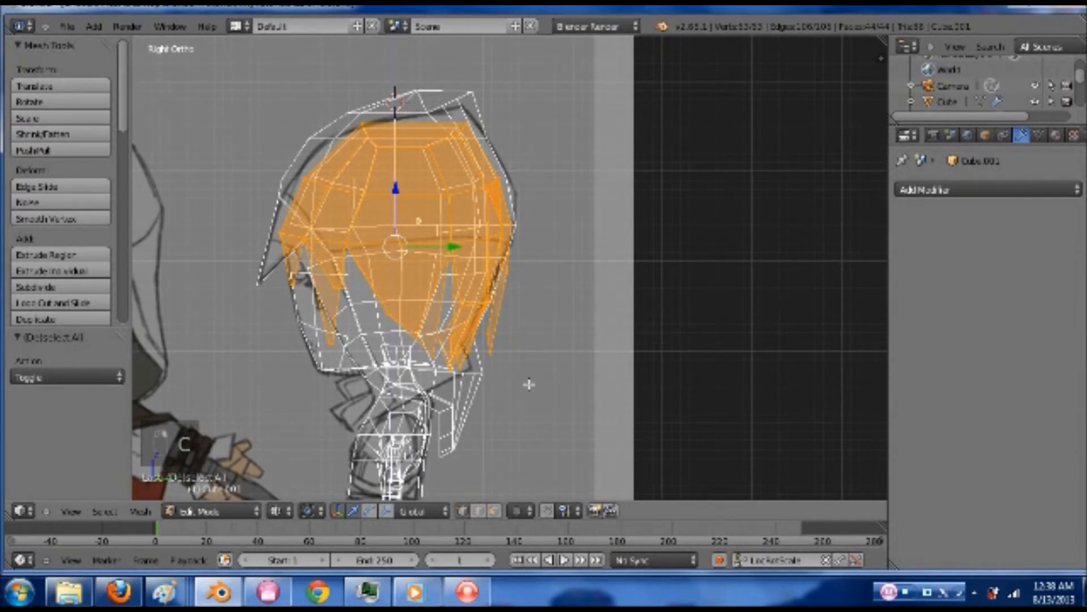
mouse_move(507, 386)
ctrl+middle_down()
mouse_move(482, 378)
mouse_move(490, 388)
mouse_move(520, 377)
ctrl+middle_up()
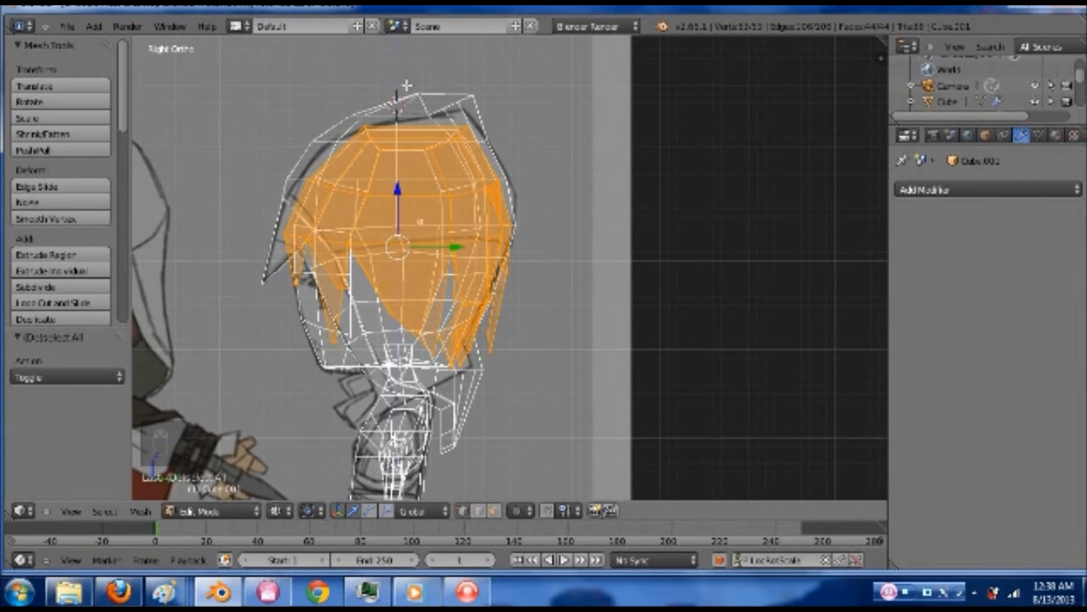
key(a)
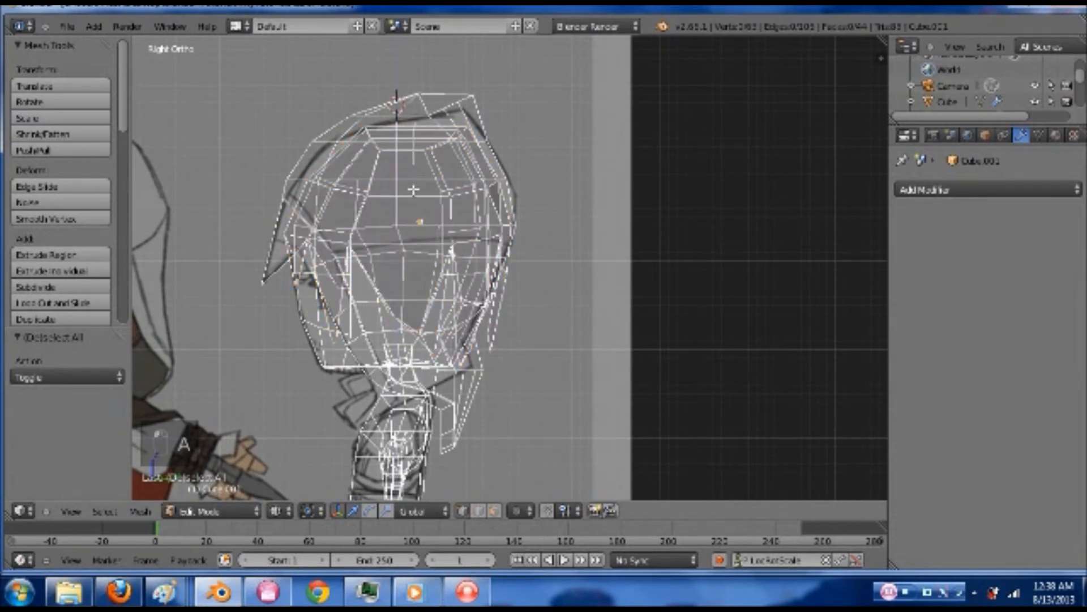
Delete the vertices of the hair's rear half and the lower side strand hidden beneath the hood
mouse_move(482, 408)
ctrl+mouse_down()
mouse_move(599, 279)
mouse_move(590, 131)
mouse_move(491, 77)
mouse_move(474, 80)
ctrl+mouse_up()
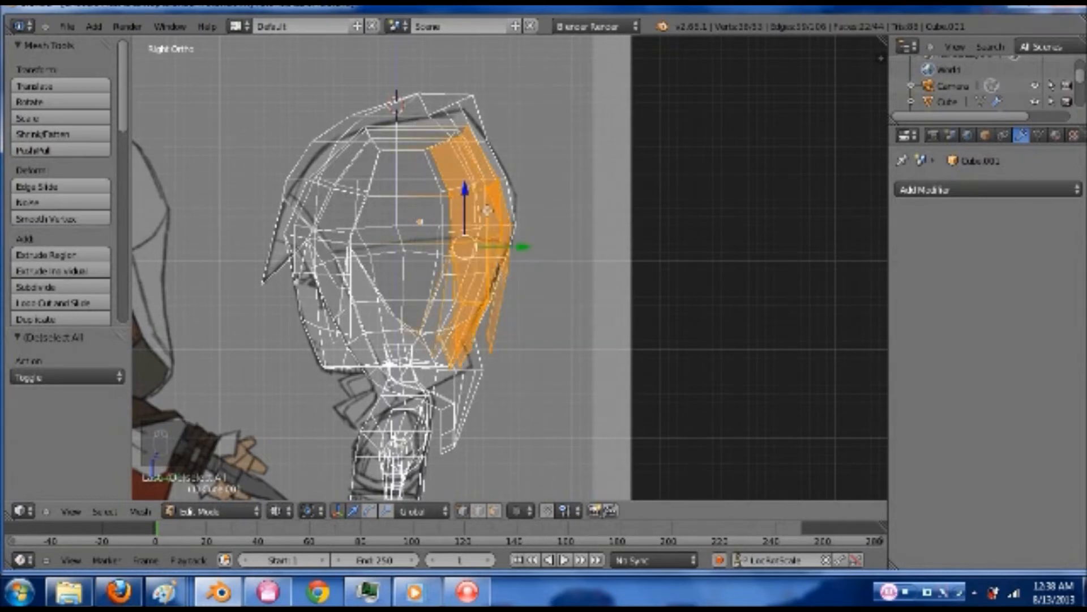
shift+right_click(400, 315)
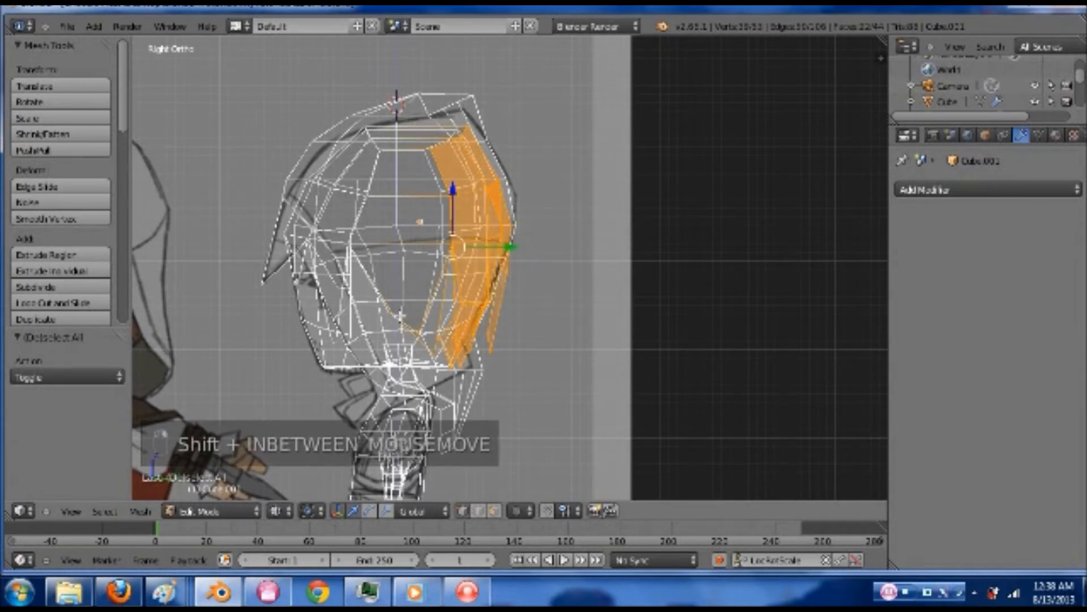
key(x)
click(492, 303)
key(z)
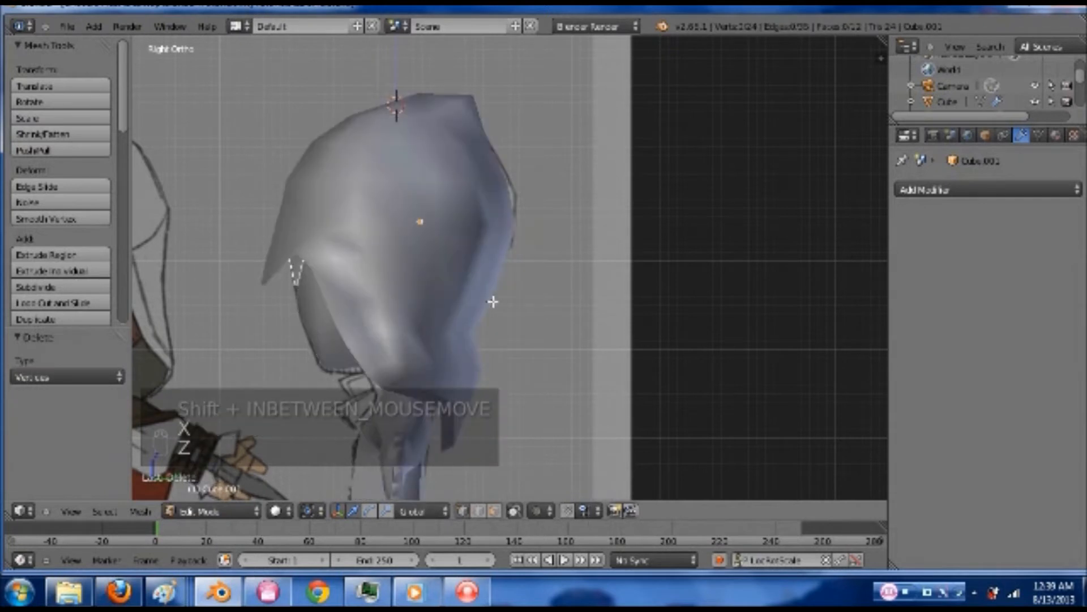
Delete the stray leftover vertex below the side of the remaining front hair
key(z)
key(a)
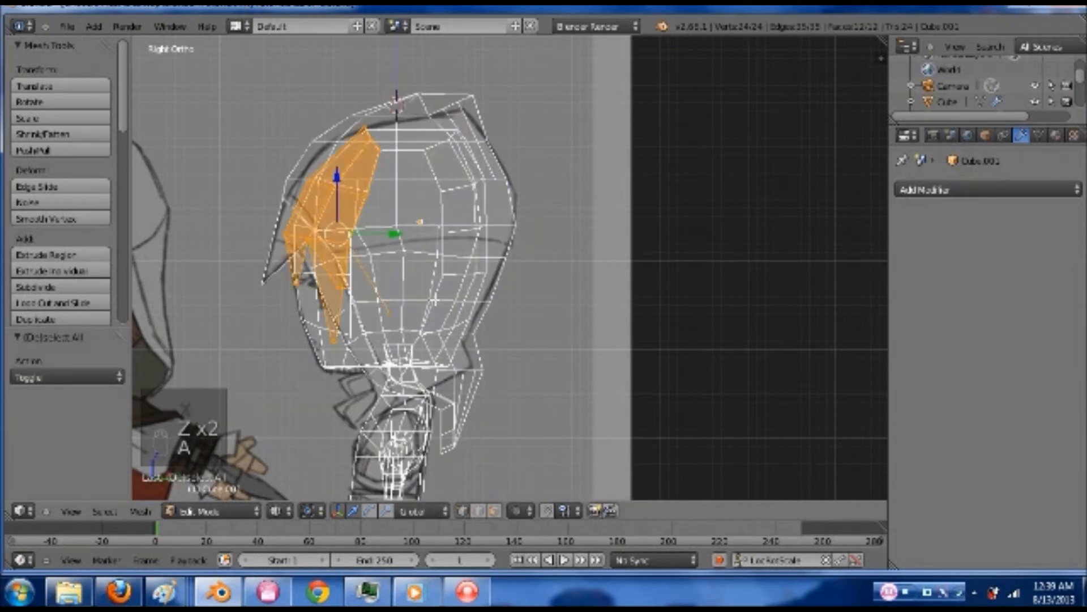
right_click(392, 313)
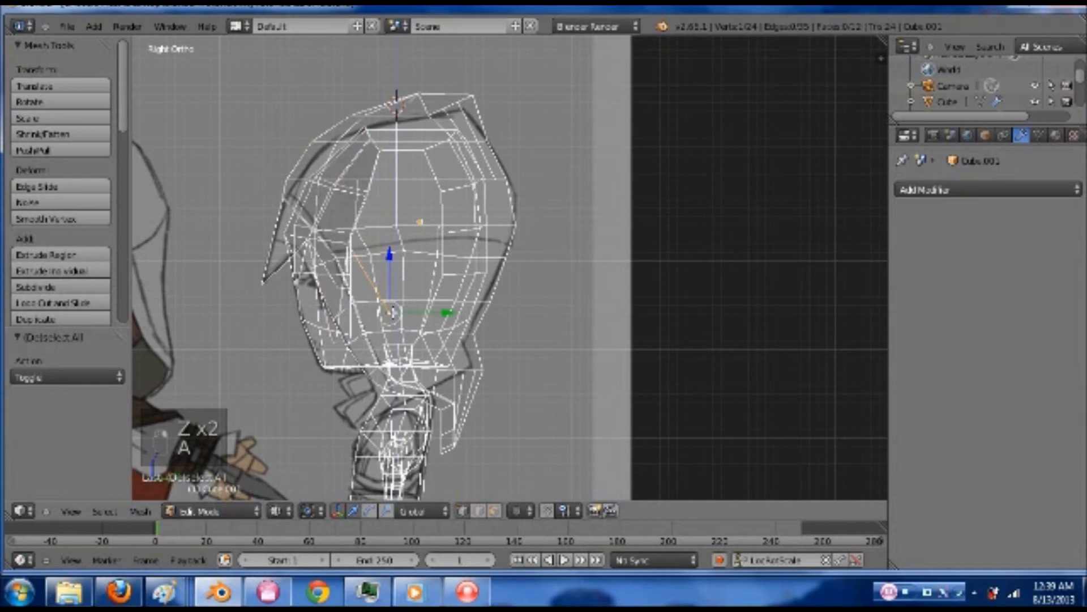
key(x)
click(409, 311)
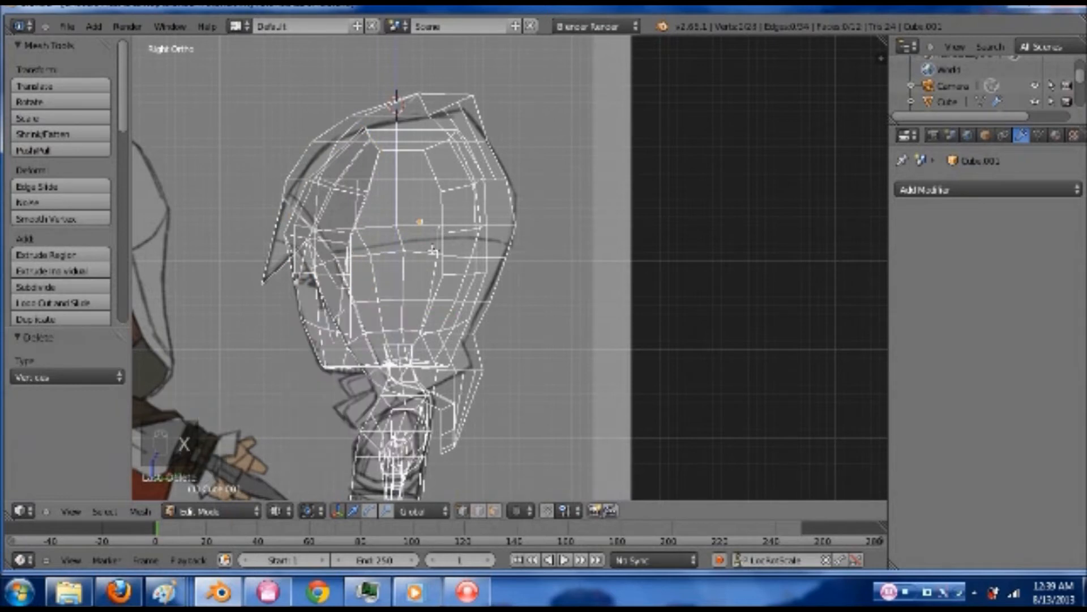
key(a)
Return to the solid front view with the front hair selected and save the file
middle_drag(517, 245, 572, 250)
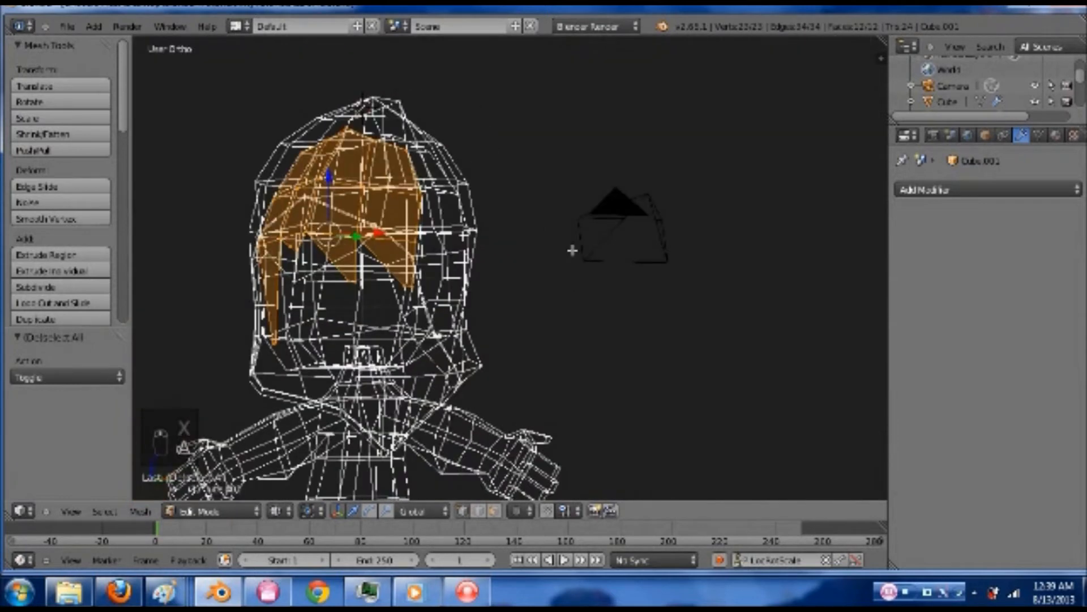
key(KP_1)
key(z)
mouse_move(600, 267)
shift+middle_down()
mouse_move(592, 255)
mouse_move(521, 257)
shift+middle_up()
key(ctrl+s)
key(ctrl+s)
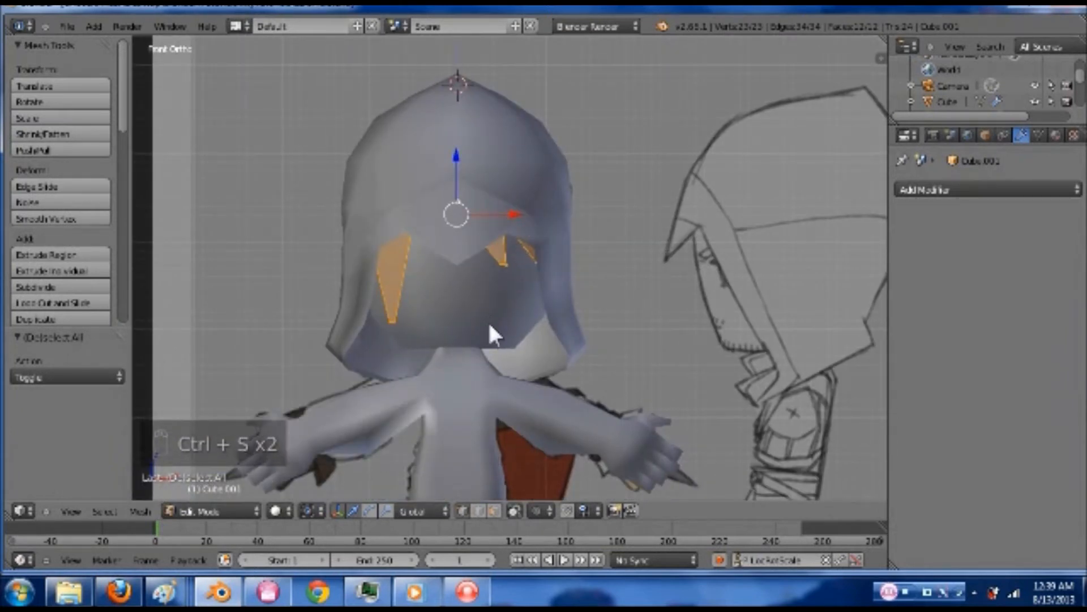
Select the hood, show only the character's layer and try to move the hood to the first layer
key(Tab)
click(489, 507)
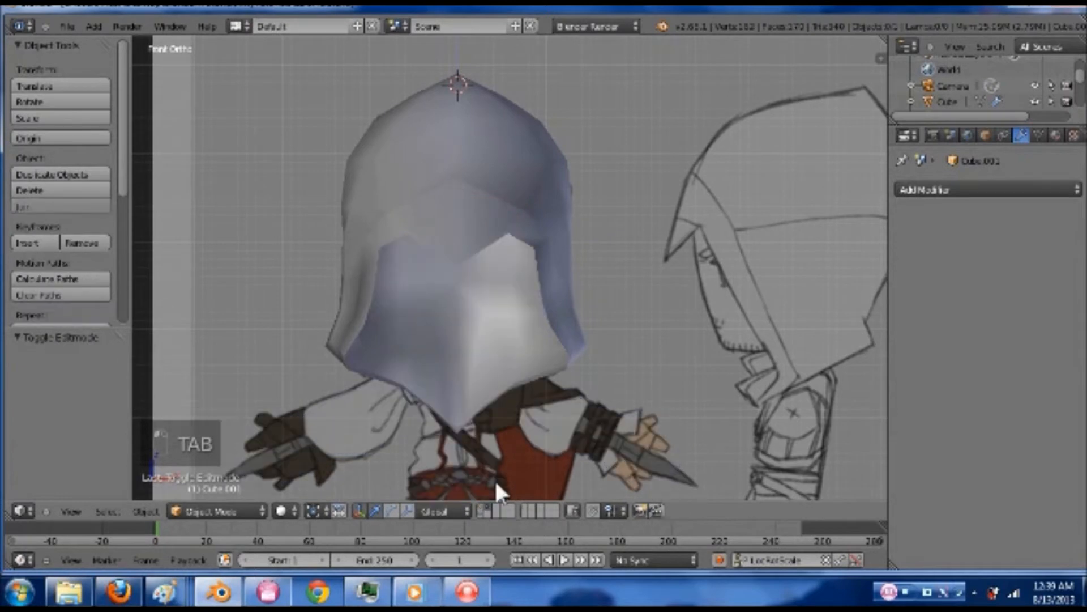
right_click(524, 212)
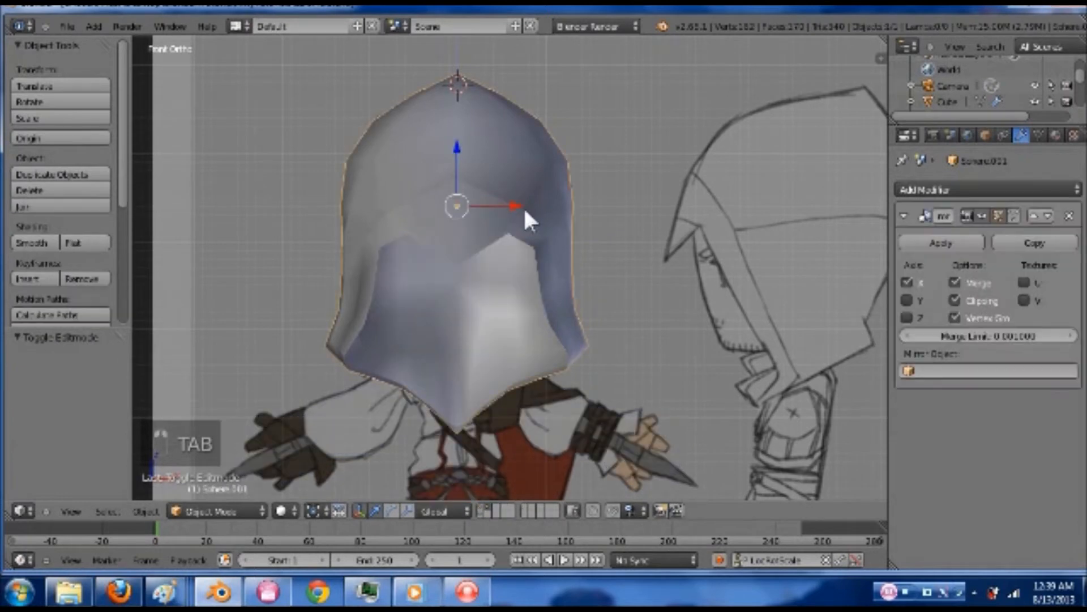
click(479, 507)
key(m)
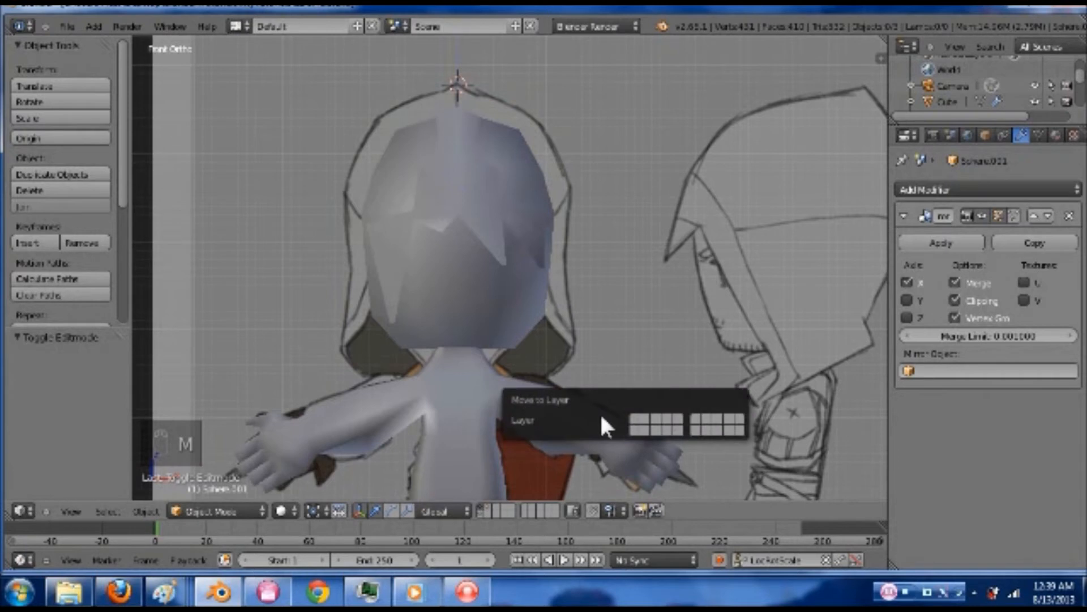
click(638, 419)
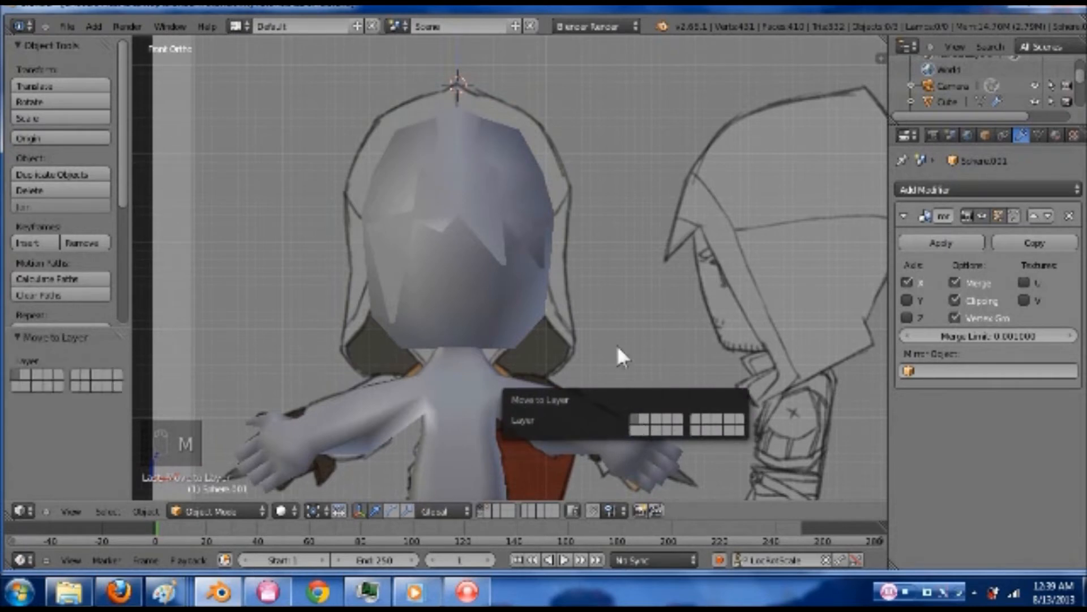
shift+click(484, 508)
shift+click(488, 505)
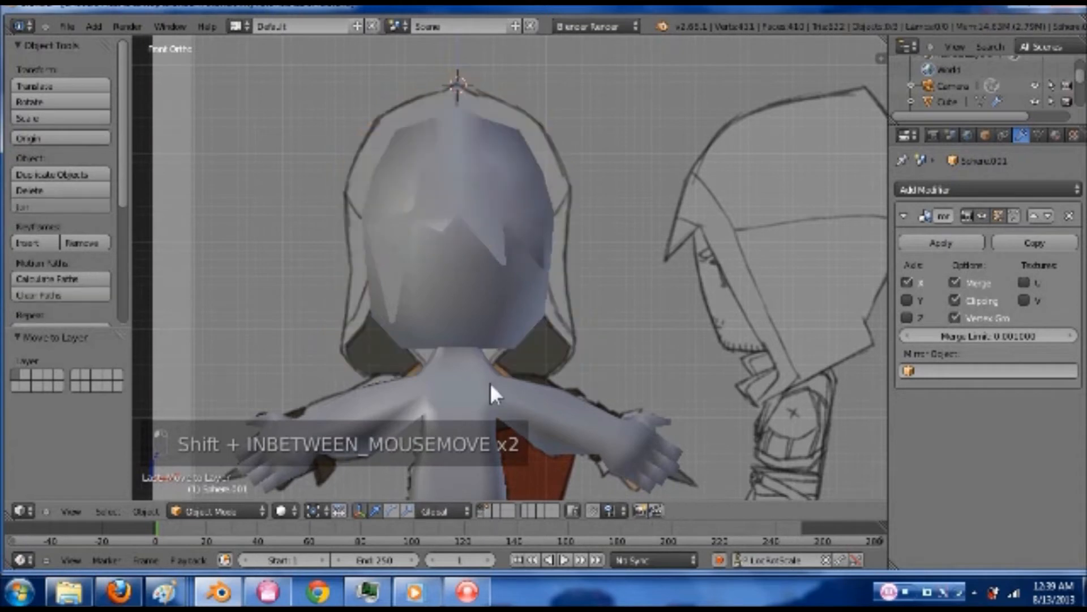
scroll(498, 323, down, 4)
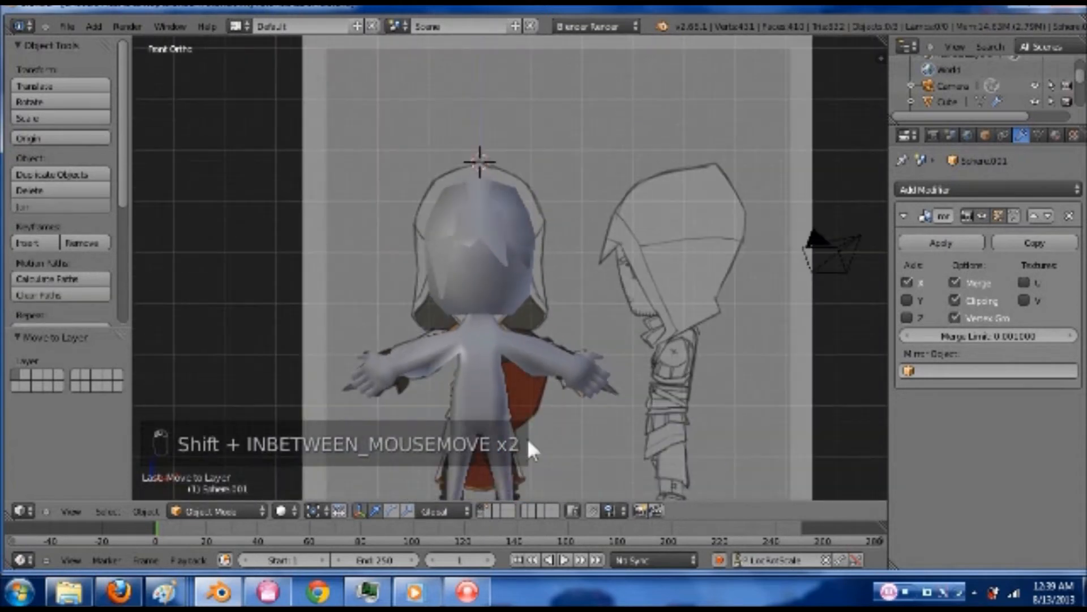
shift+click(480, 512)
shift+click(479, 512)
shift+click(480, 512)
shift+click(479, 512)
scroll(801, 252, down, 1)
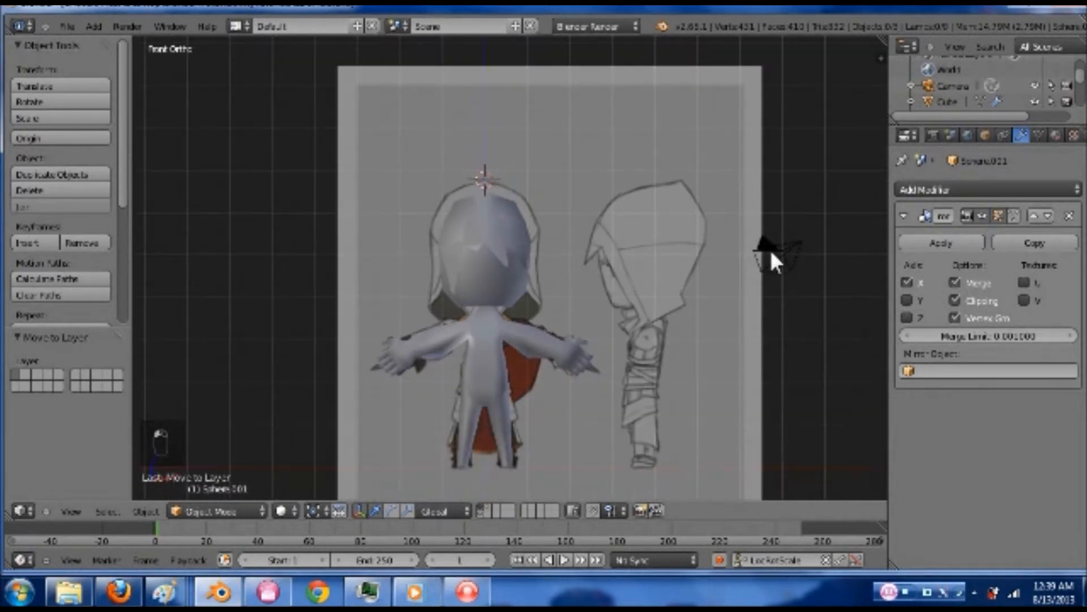
Select the camera and move it off the character's layer onto another layer
scroll(772, 254, up, 2)
scroll(799, 252, down, 1)
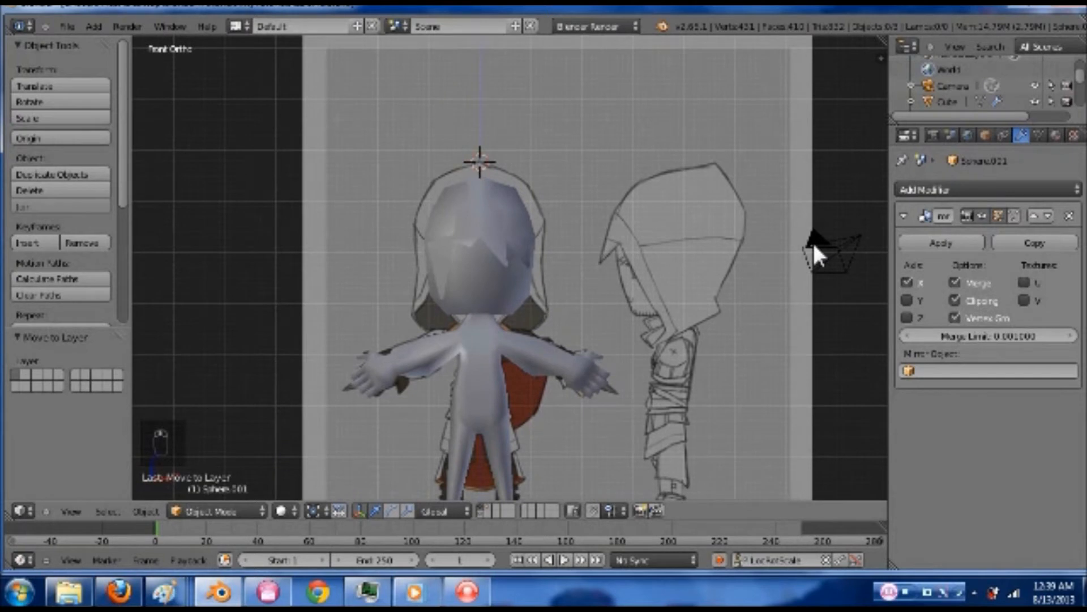
right_click(814, 245)
key(m)
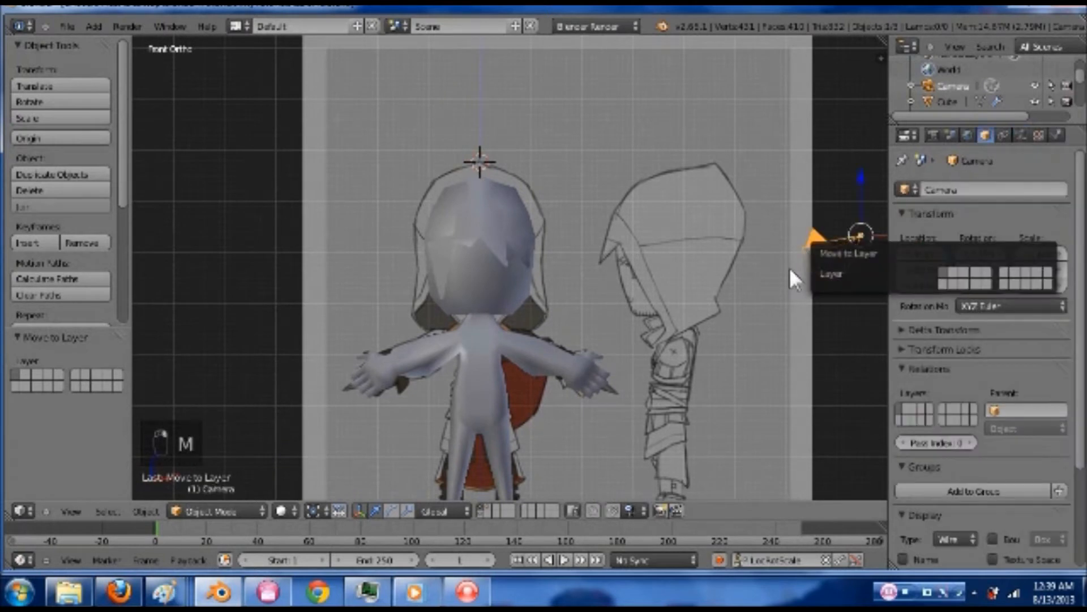
click(941, 282)
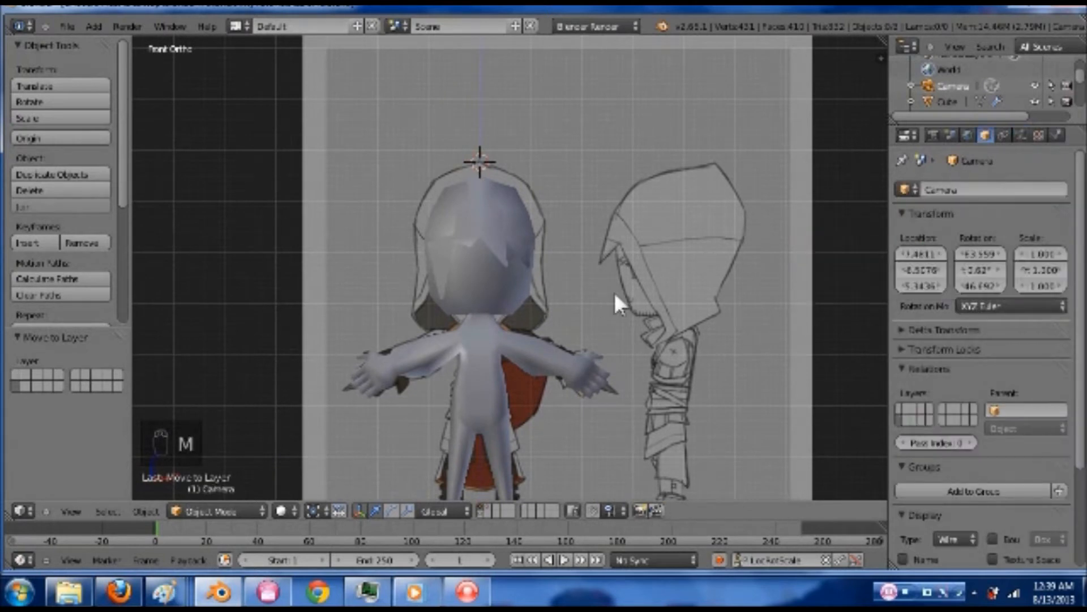
scroll(614, 290, up, 1)
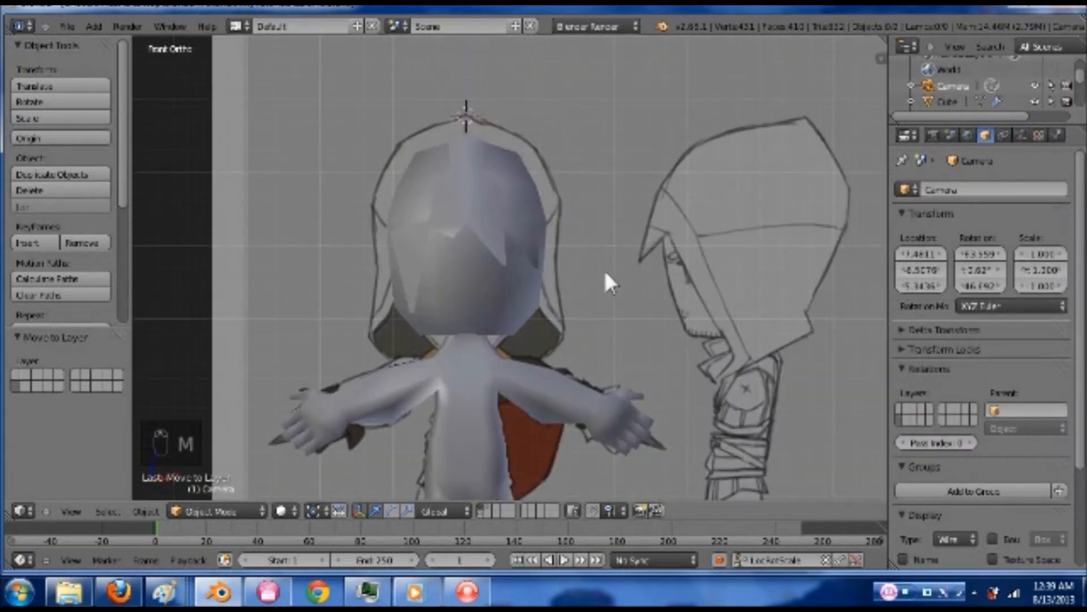
Move the hood from the second layer to the first, show the first layer with the character and save the file
click(486, 509)
right_click(489, 256)
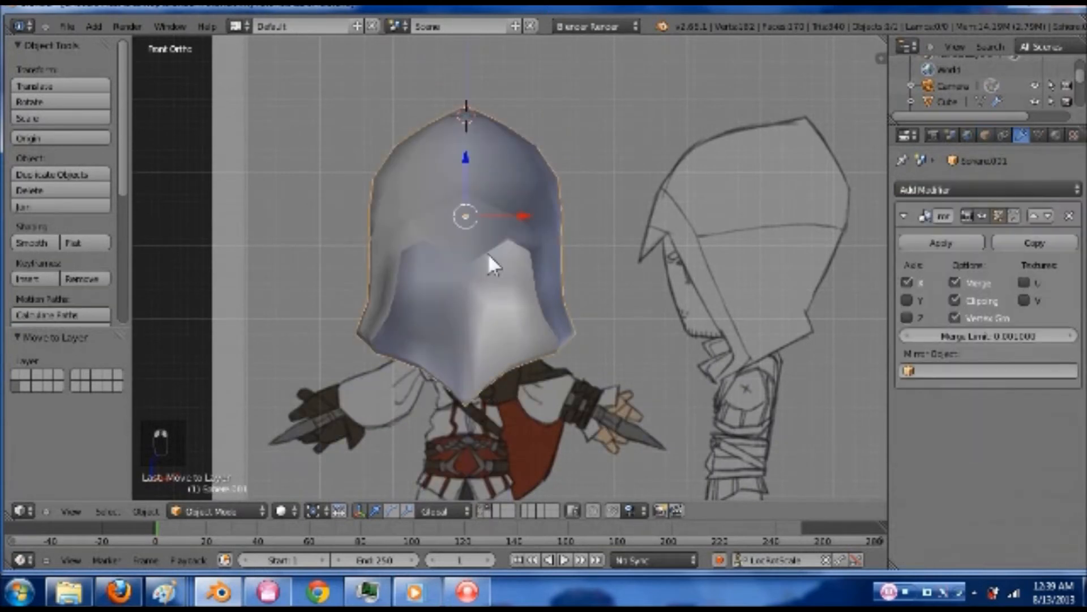
key(m)
click(619, 282)
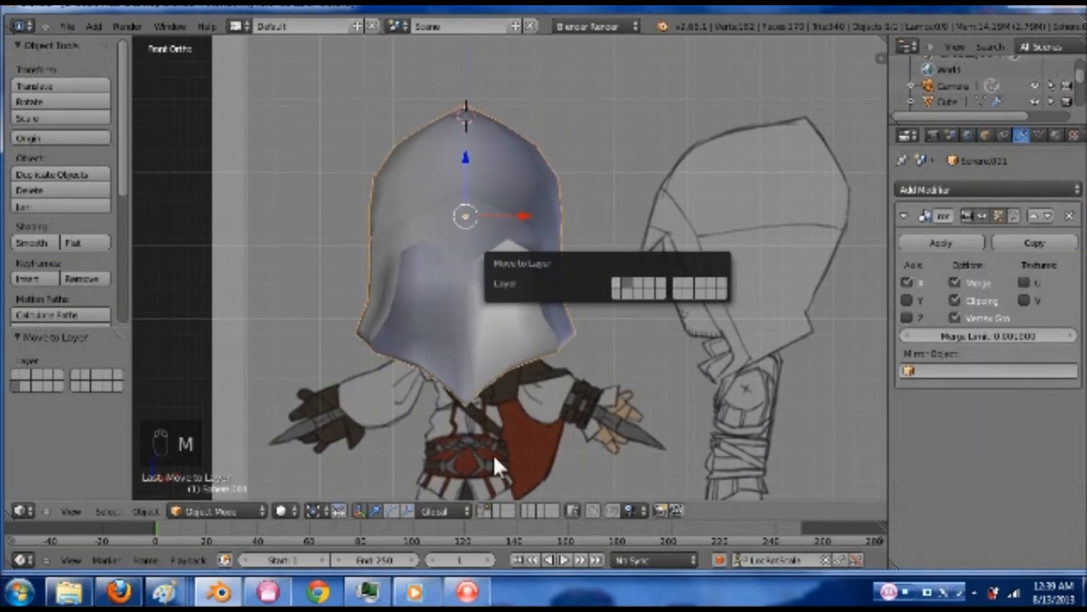
click(481, 508)
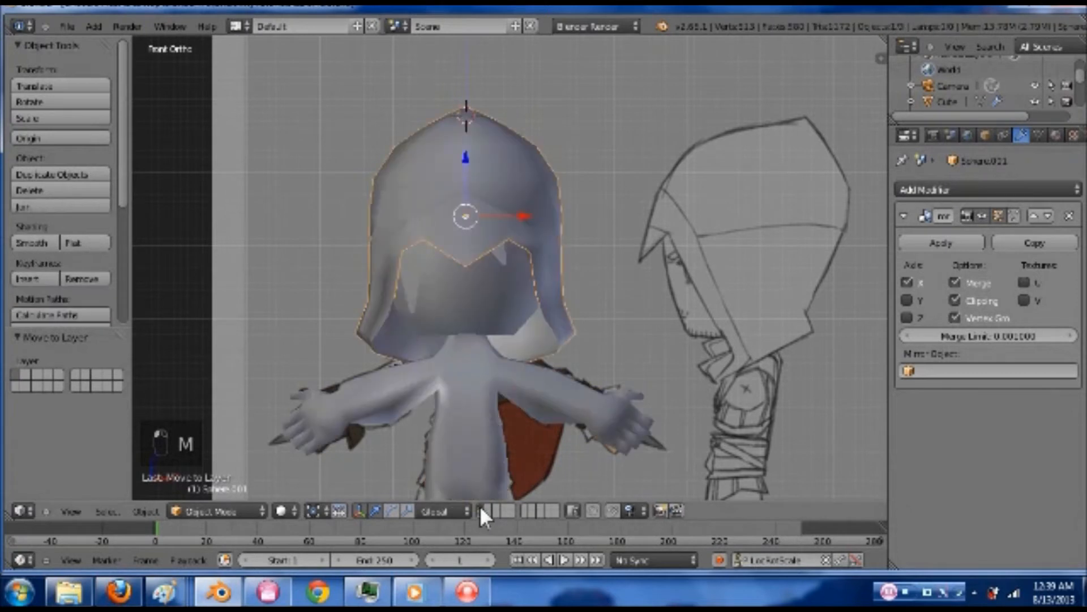
key(ctrl+s)
click(517, 341)
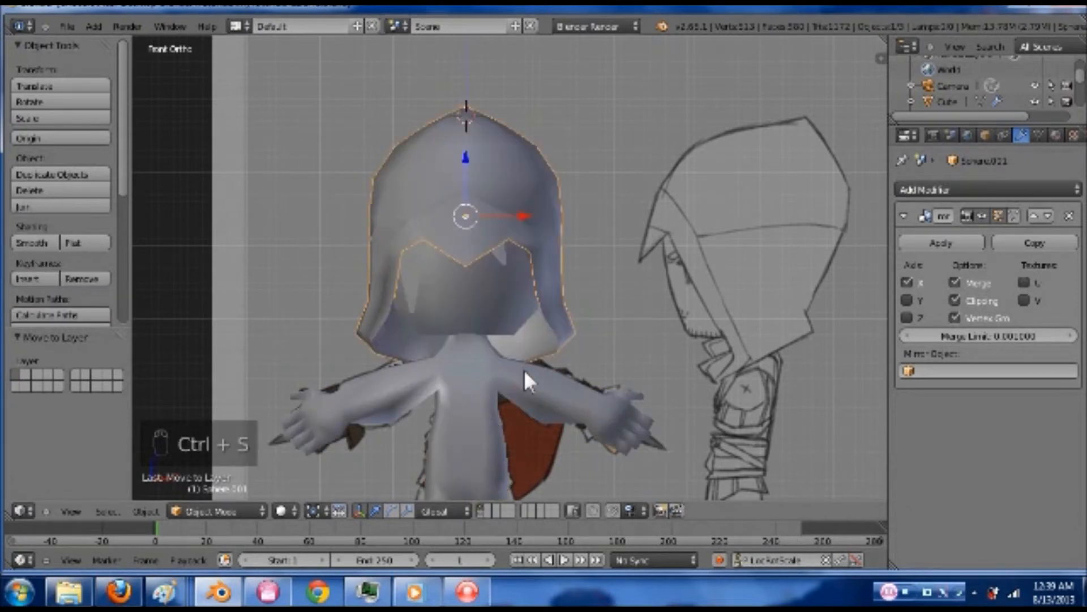
shift+middle_drag(552, 327, 558, 252)
shift+right_click(500, 223)
key(ctrl+j)
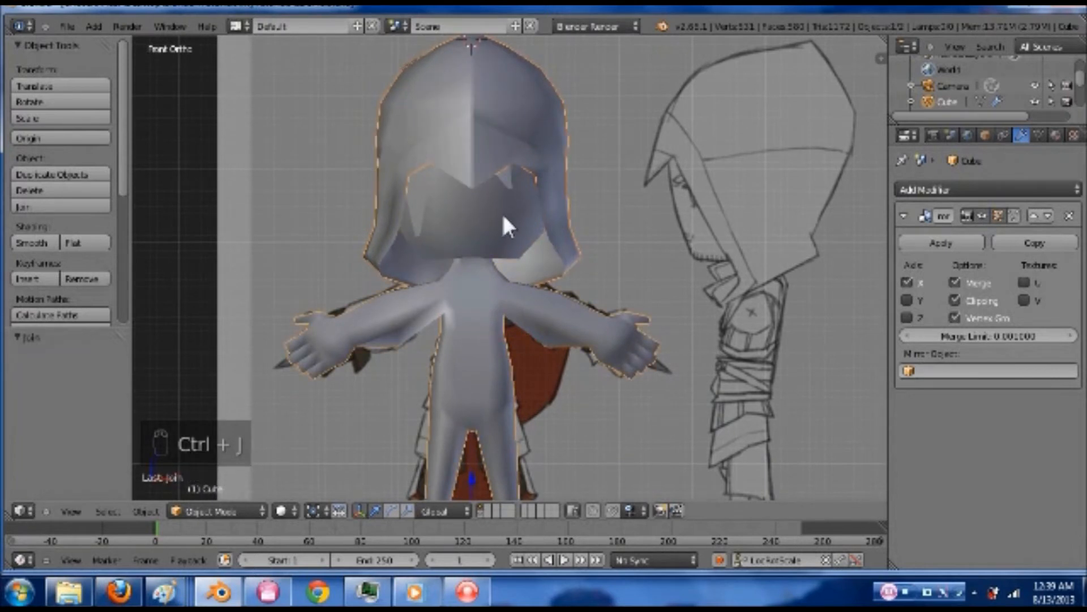
key(ctrl+z)
key(ctrl+z)
Remove the Mirror modifier from the hood and join the hood into the body mesh
right_click(549, 110)
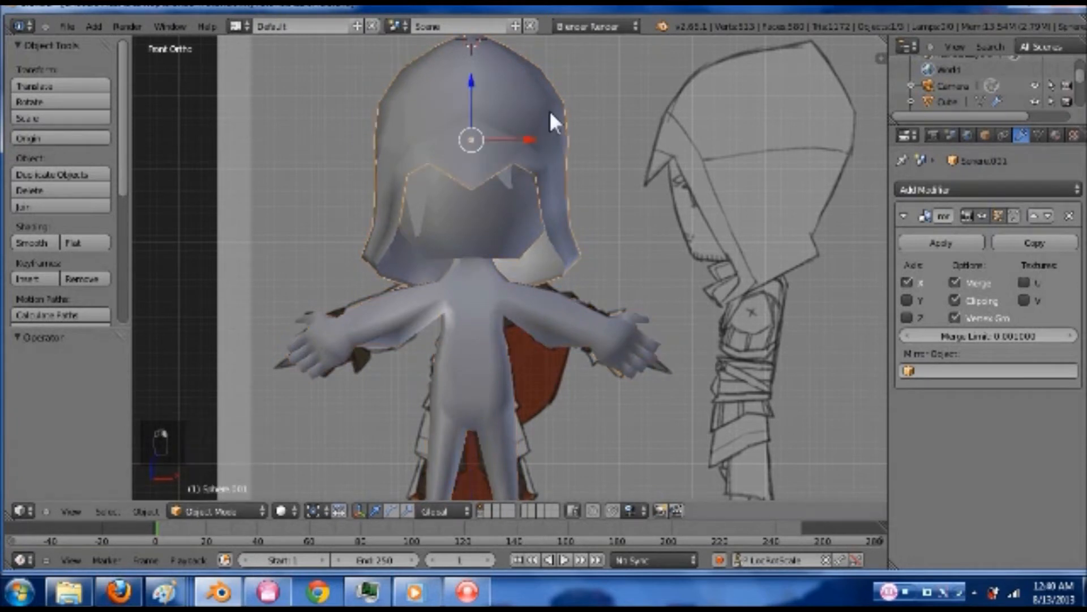
click(1071, 215)
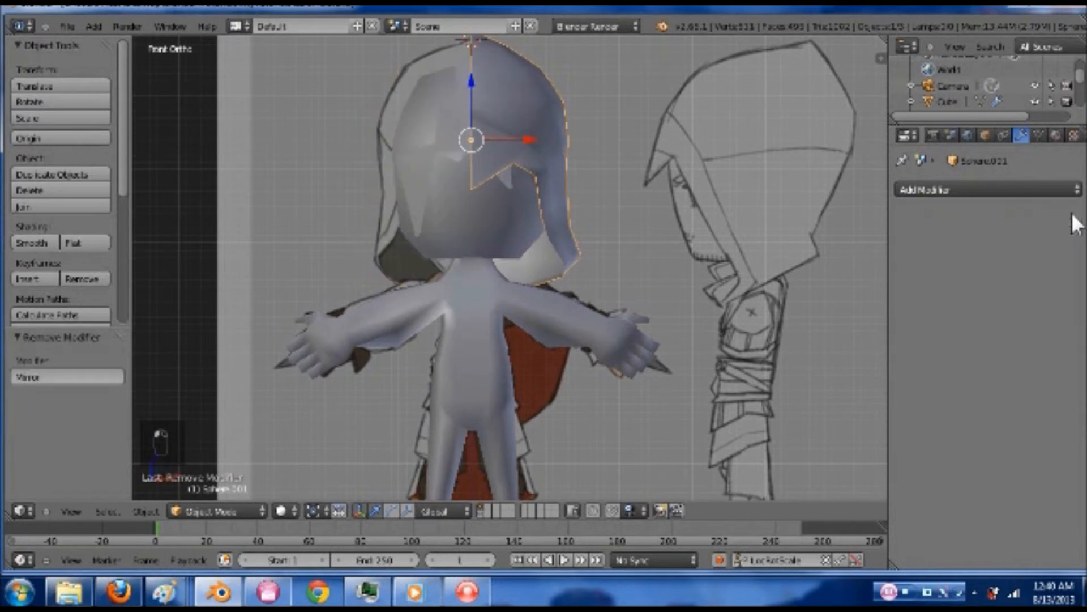
shift+right_click(482, 297)
key(ctrl+j)
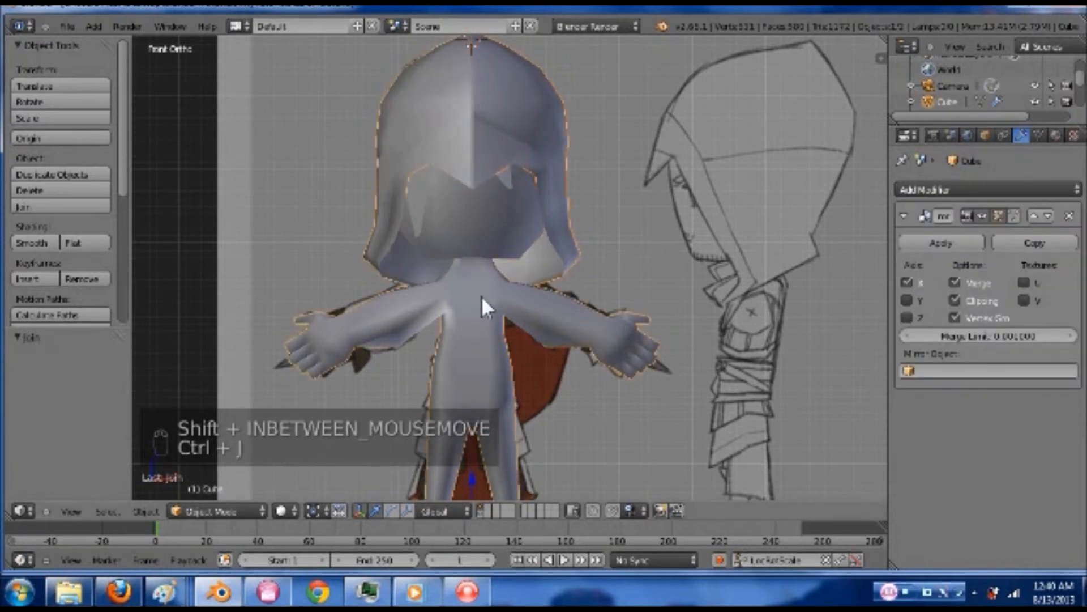
Examine the joined hood and body mesh in Edit Mode from an angled close-up
middle_drag(612, 265, 568, 285)
key(Tab)
scroll(622, 283, up, 2)
key(Tab)
scroll(568, 285, up, 1)
key(Tab)
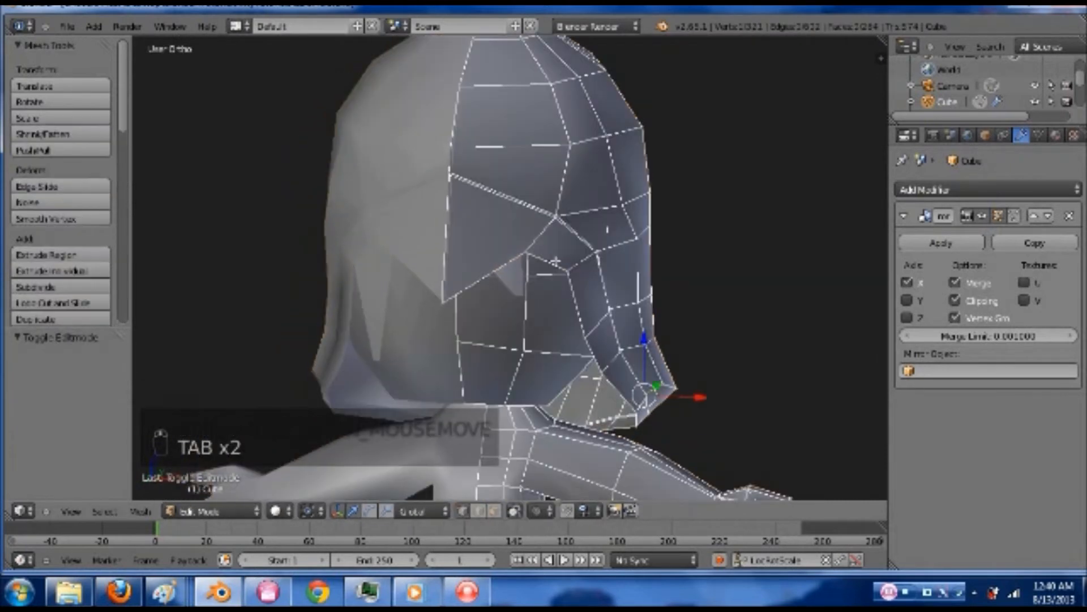
key(a)
key(a)
key(a)
key(a)
key(a)
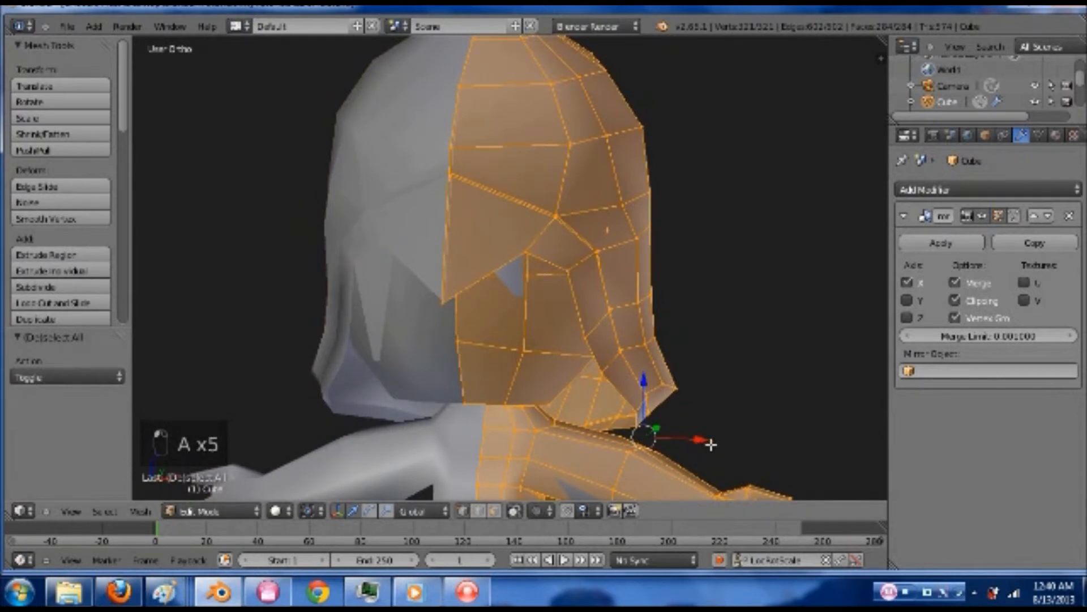
key(ctrl+z)
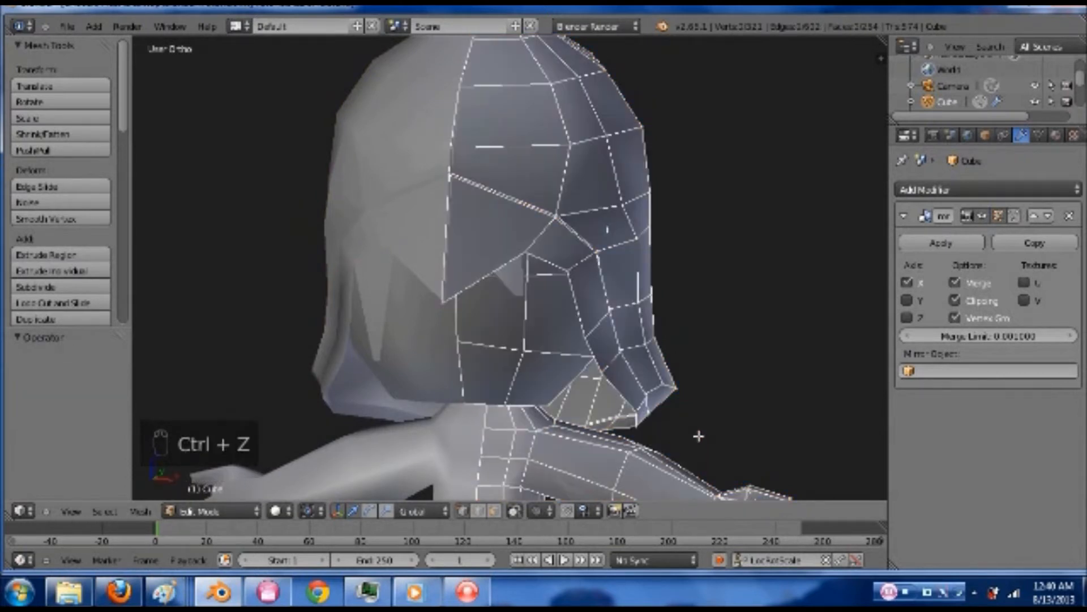
Select all geometry linked to the hood and shift it slightly along X so its halves meet at the centre seam
right_click(555, 214)
key(ctrl+l)
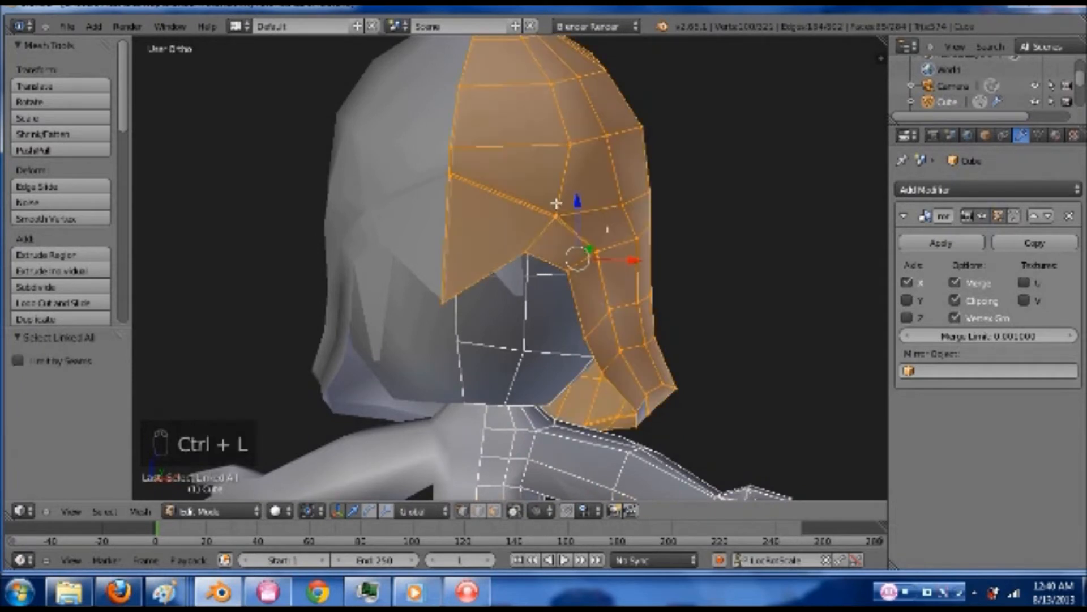
drag(638, 259, 640, 259)
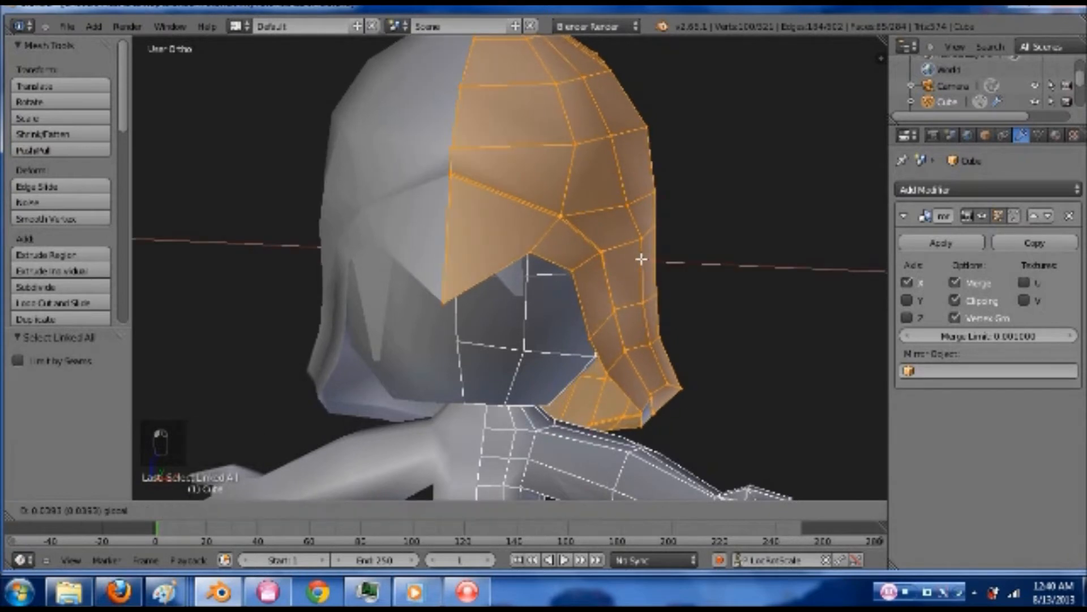
drag(641, 259, 636, 261)
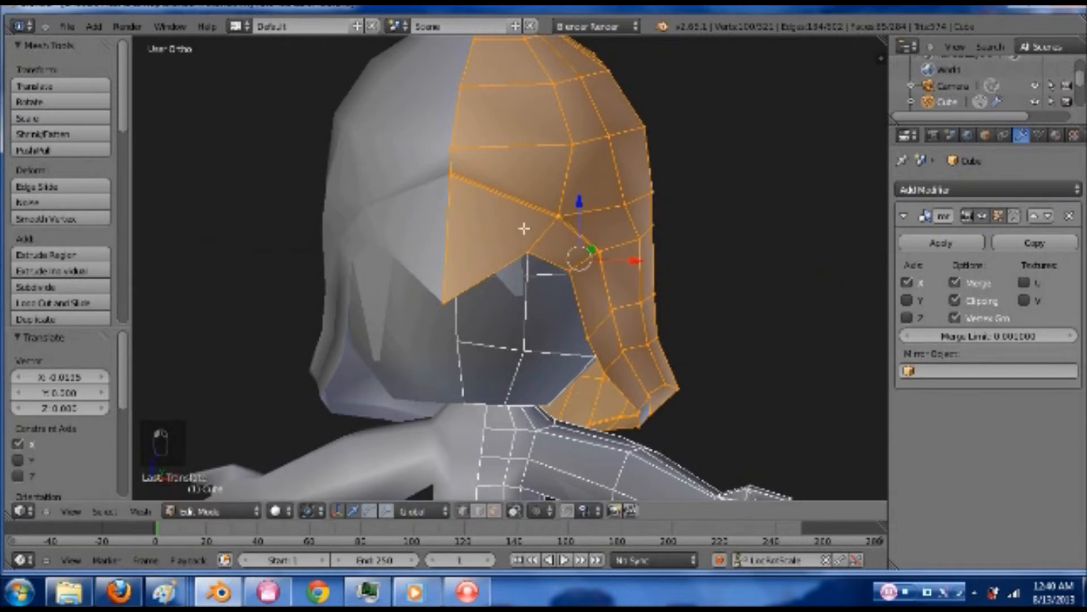
Return to the front view, save the file and leave Edit Mode
key(KP_1)
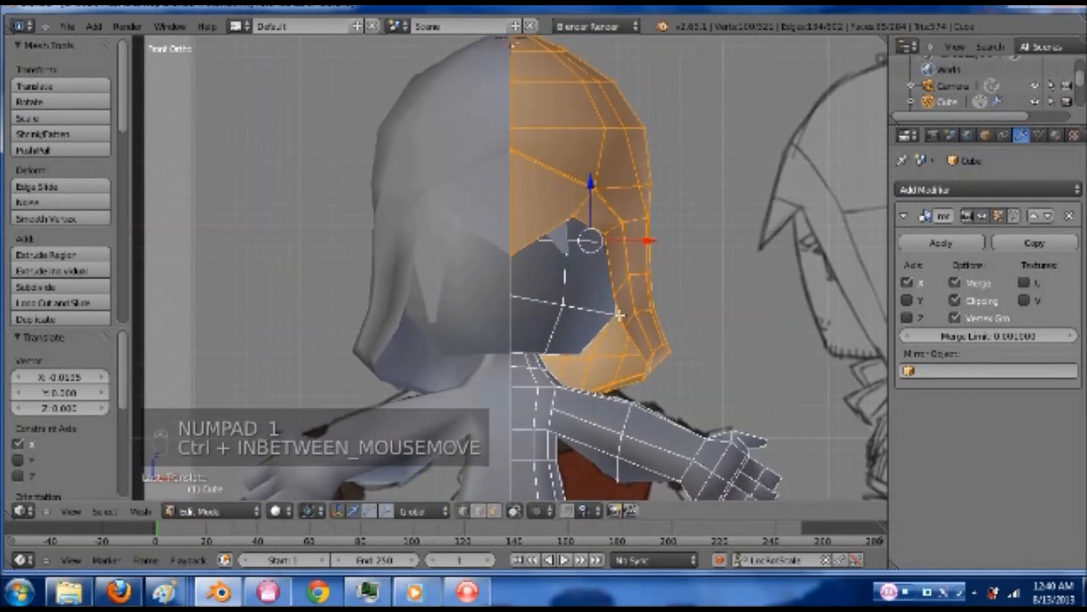
key(ctrl+s)
key(ctrl+s)
key(Tab)
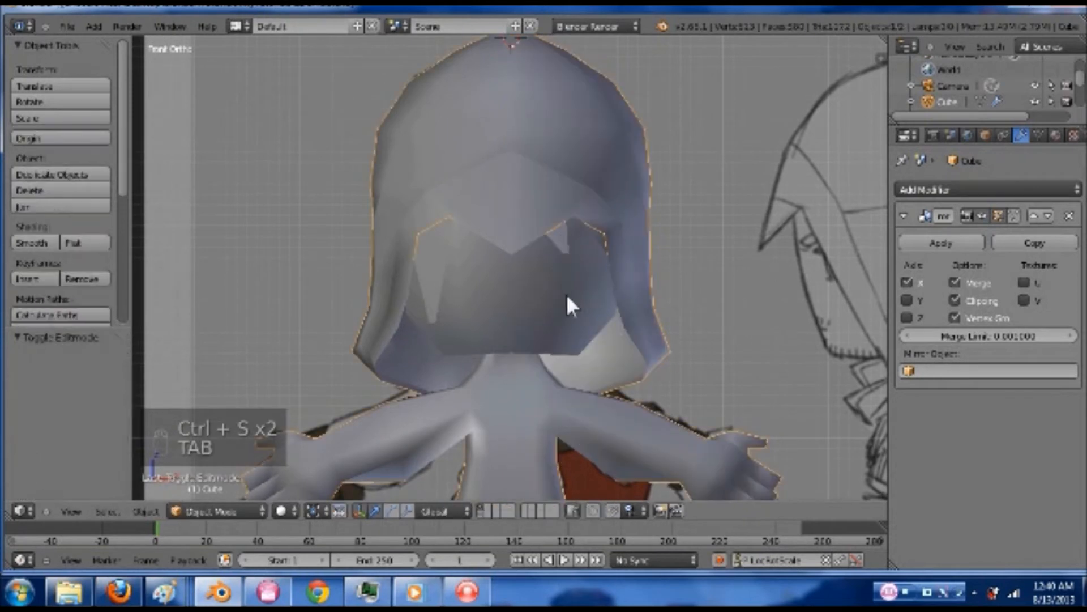
Apply the body's Mirror modifier and join the hair into the body mesh
shift+middle_drag(650, 425, 620, 304)
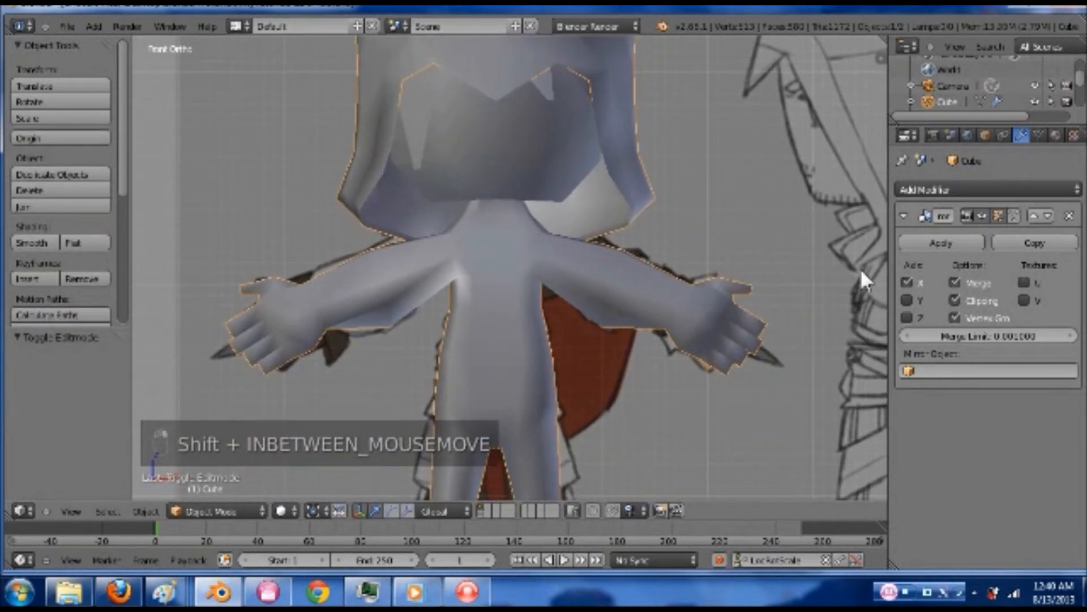
click(938, 242)
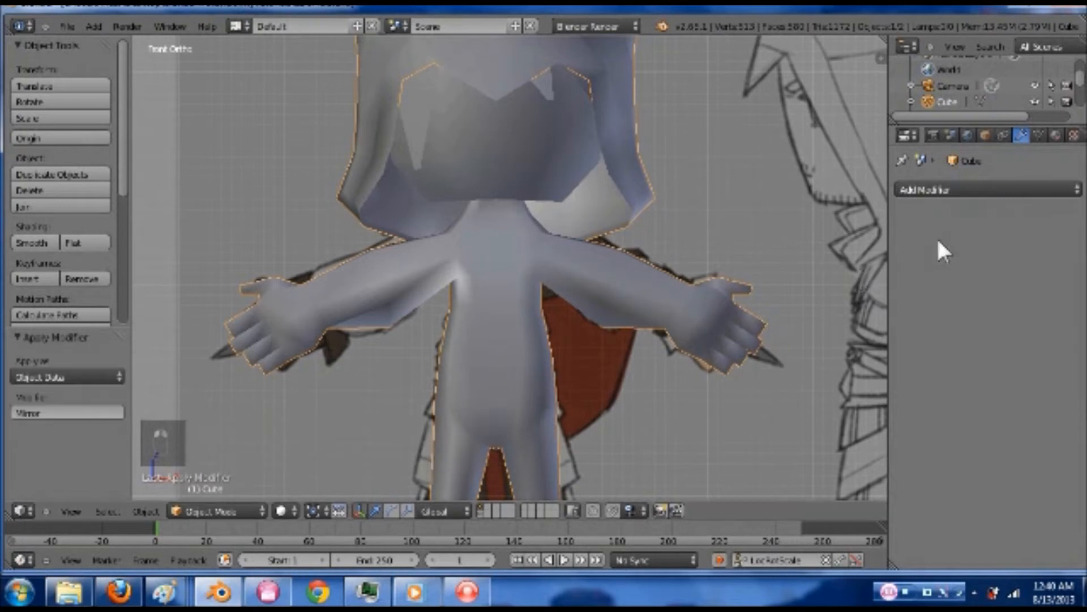
shift+right_click(551, 84)
shift+right_click(500, 139)
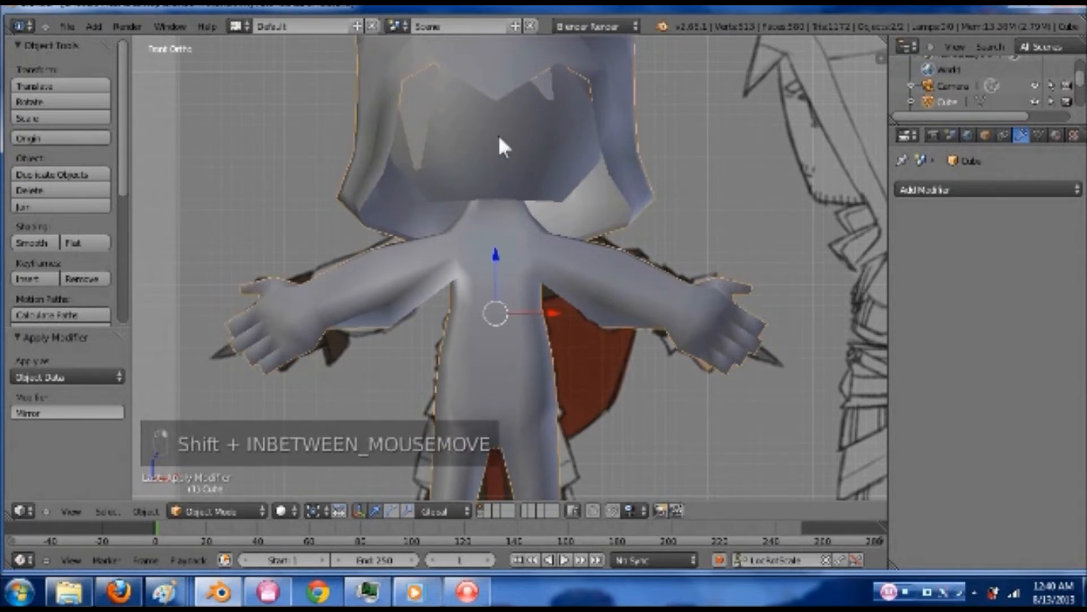
key(ctrl+j)
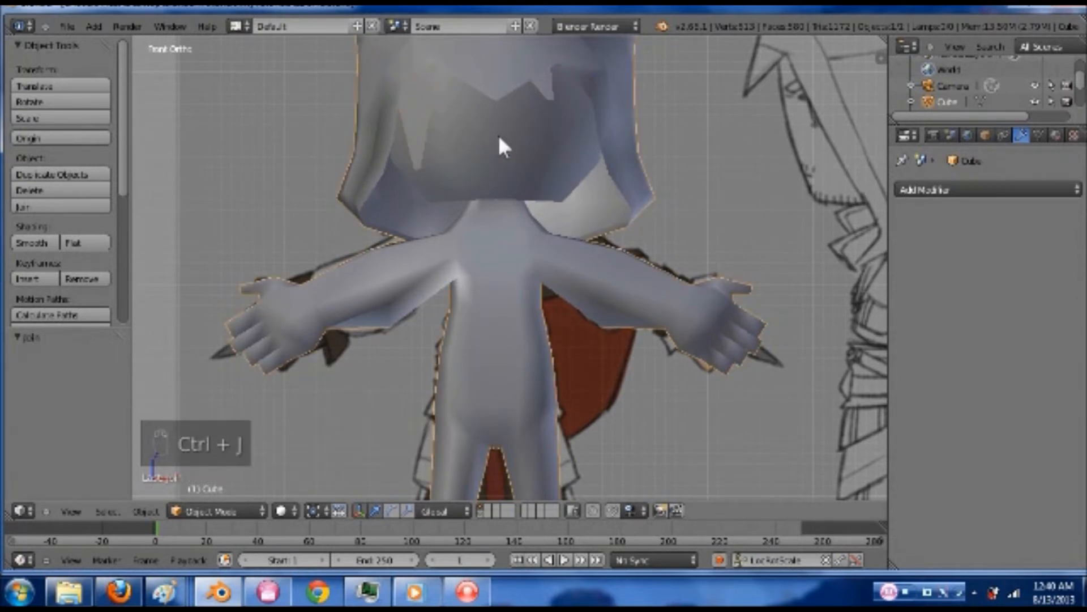
Open the joined character mesh in Edit Mode with solid shading and switch to face selection
mouse_move(596, 308)
shift+middle_down()
mouse_move(589, 288)
mouse_move(607, 295)
mouse_move(596, 289)
shift+middle_up()
key(Tab)
key(ctrl+Tab)
key(z)
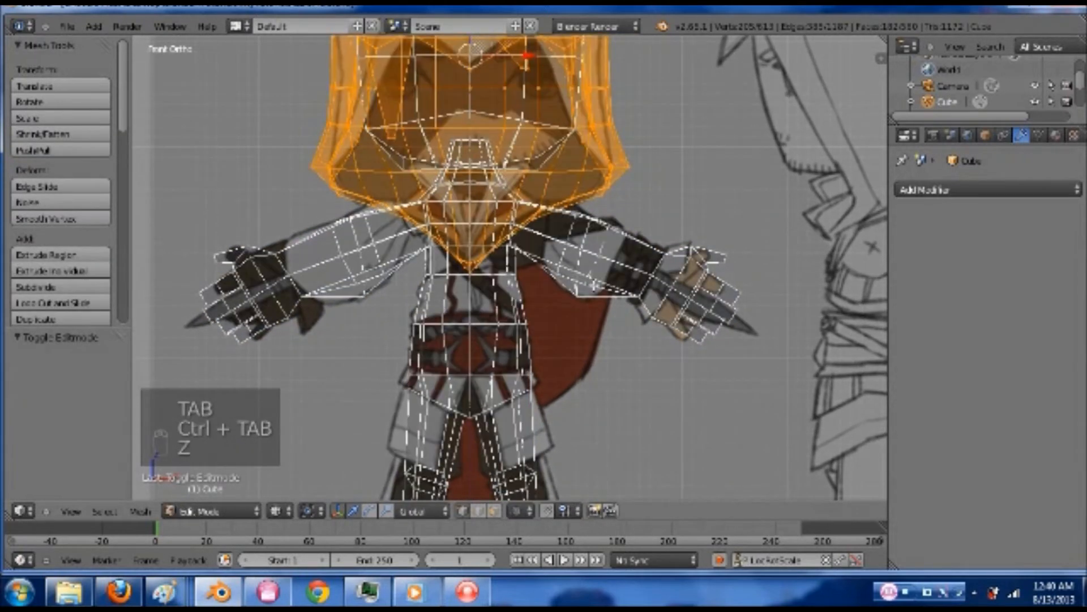
shift+middle_drag(600, 300, 587, 309)
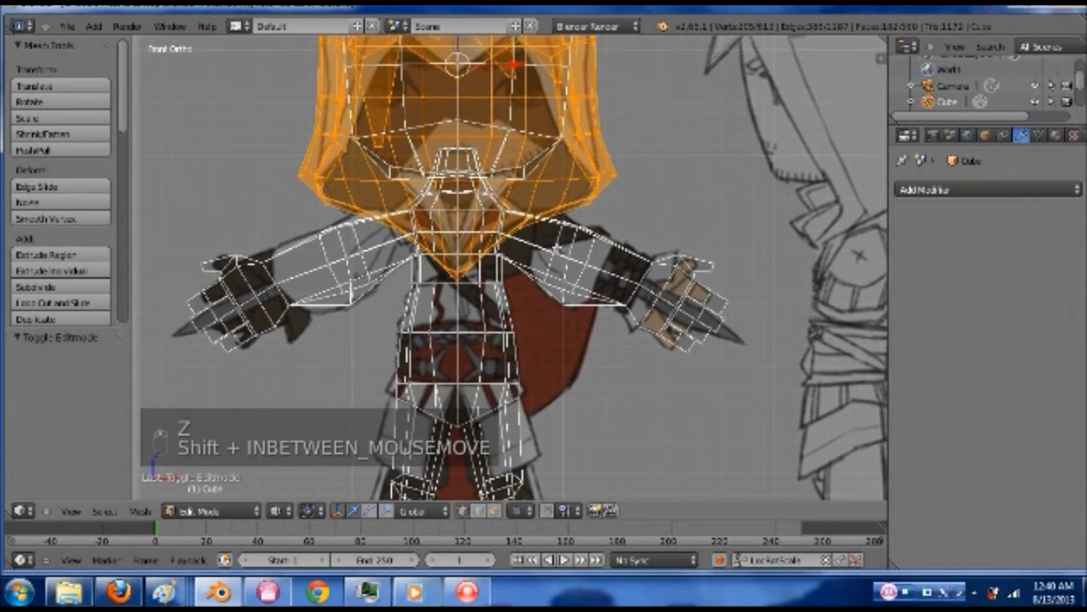
key(z)
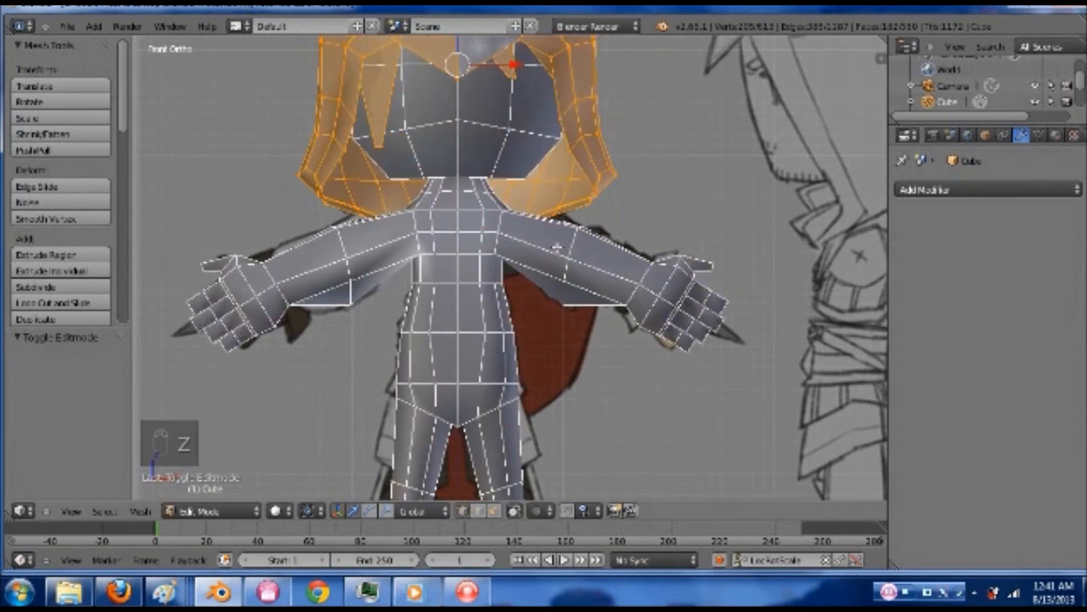
key(ctrl+Tab)
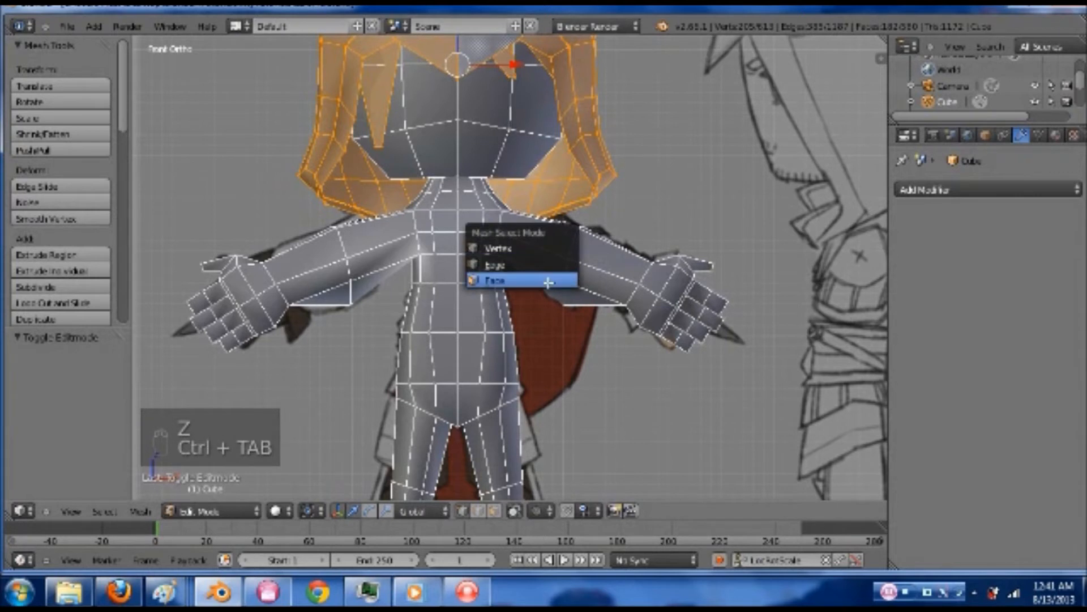
click(546, 282)
scroll(546, 282, up, 2)
alt+right_click(572, 213)
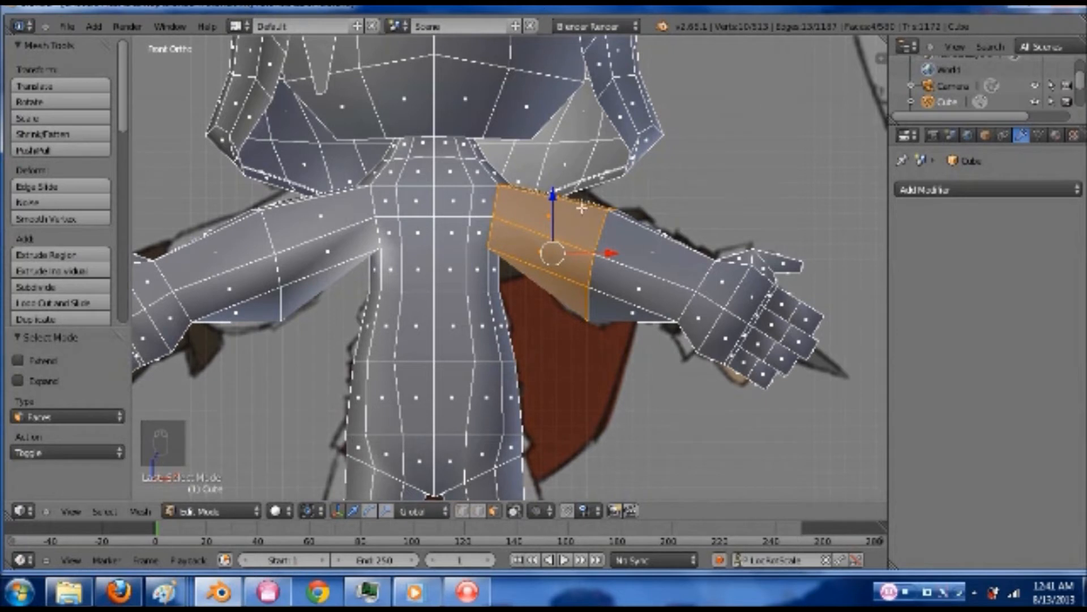
key(z)
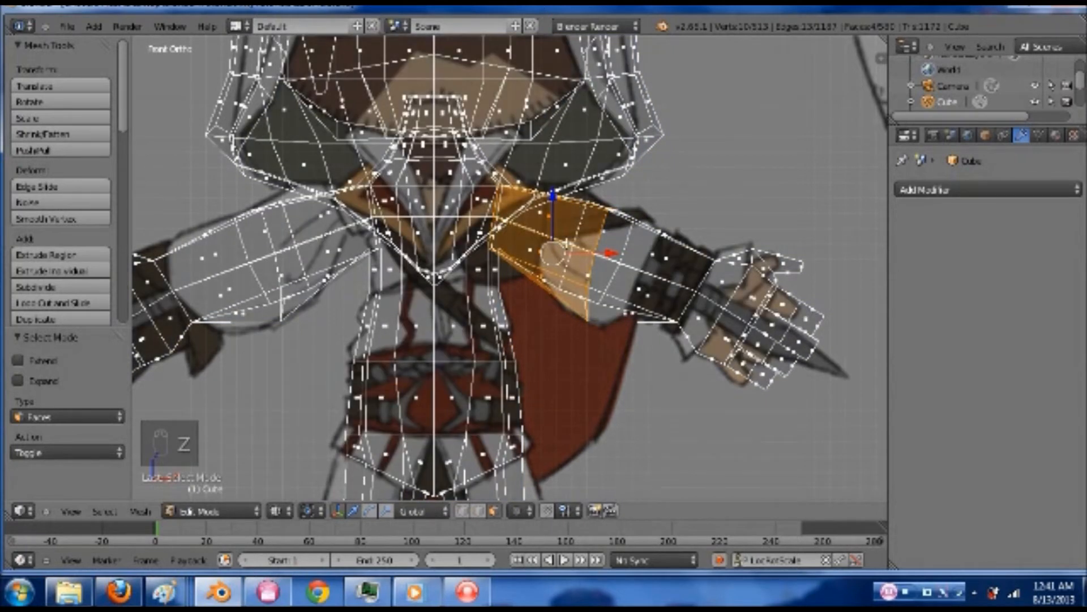
key(z)
Select the four faces running over the top of the upper arm from front to back, beneath the hood
right_click(563, 218)
middle_drag(665, 215, 585, 189)
scroll(585, 189, up, 2)
shift+right_click(591, 165)
middle_drag(702, 237, 585, 209)
shift+right_click(597, 207)
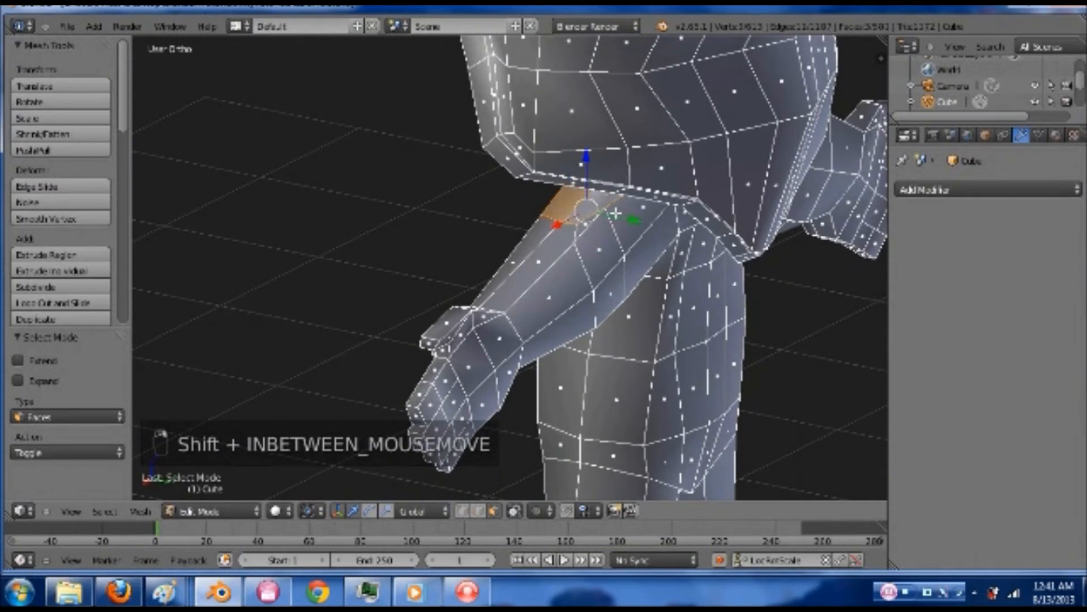
shift+right_click(615, 213)
Duplicate the selected upper-arm faces in place, expand them outward with Shrink/Fatten by about 0.068 and lower them slightly along Z
key(KP_1)
shift+middle_drag(610, 218, 611, 292)
key(shift+d)
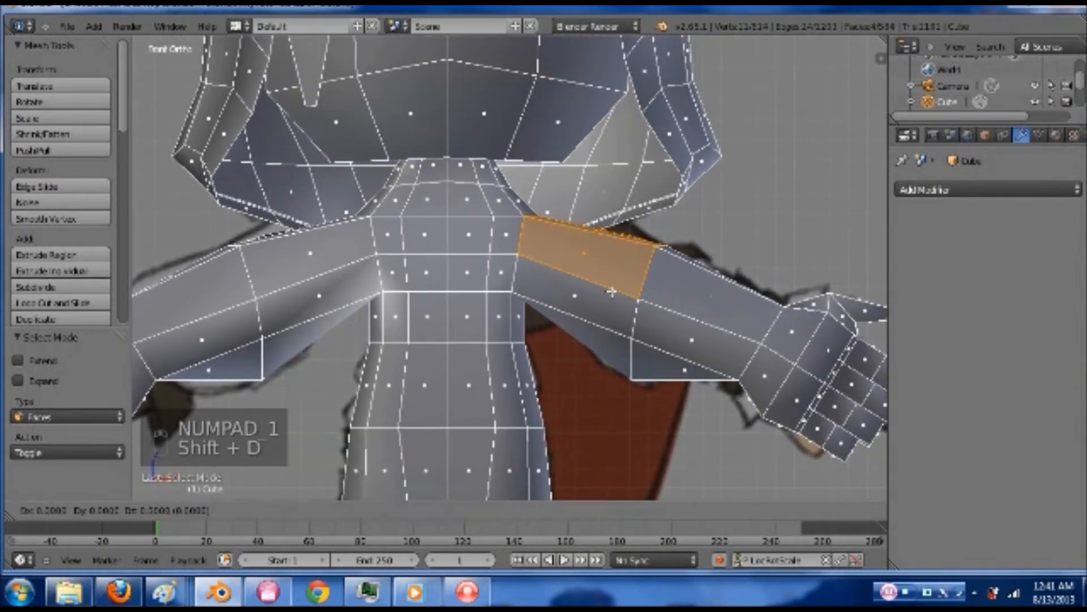
right_click(660, 342)
key(alt+s)
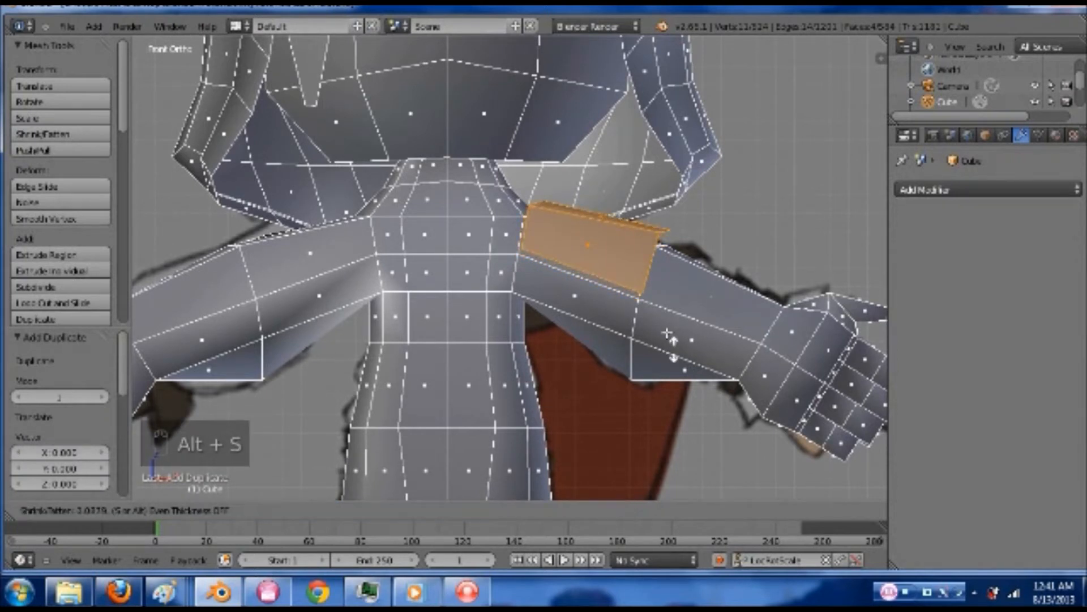
click(661, 332)
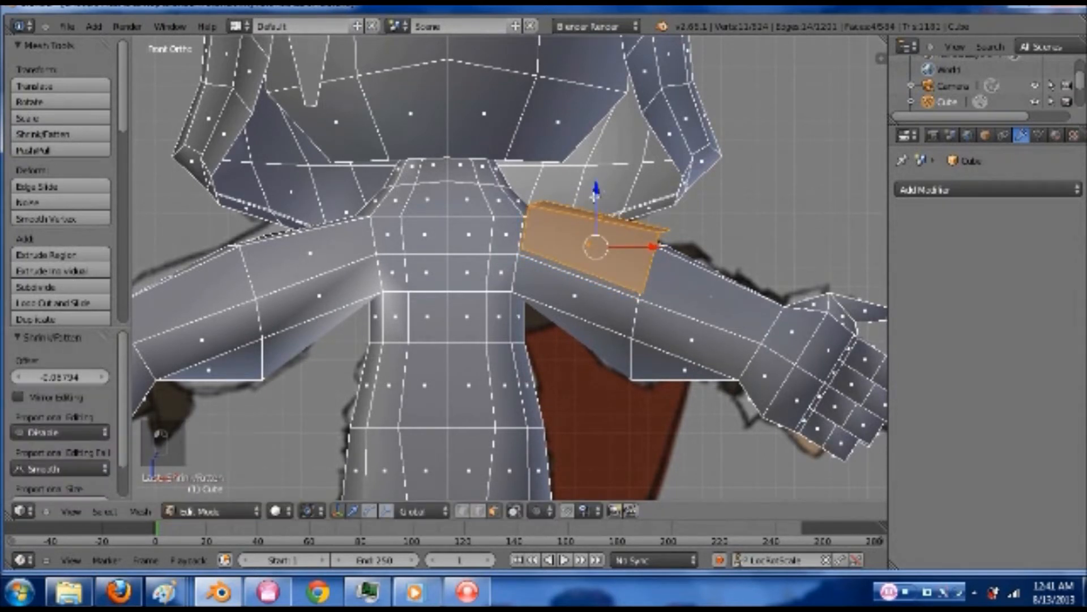
drag(595, 191, 595, 195)
key(z)
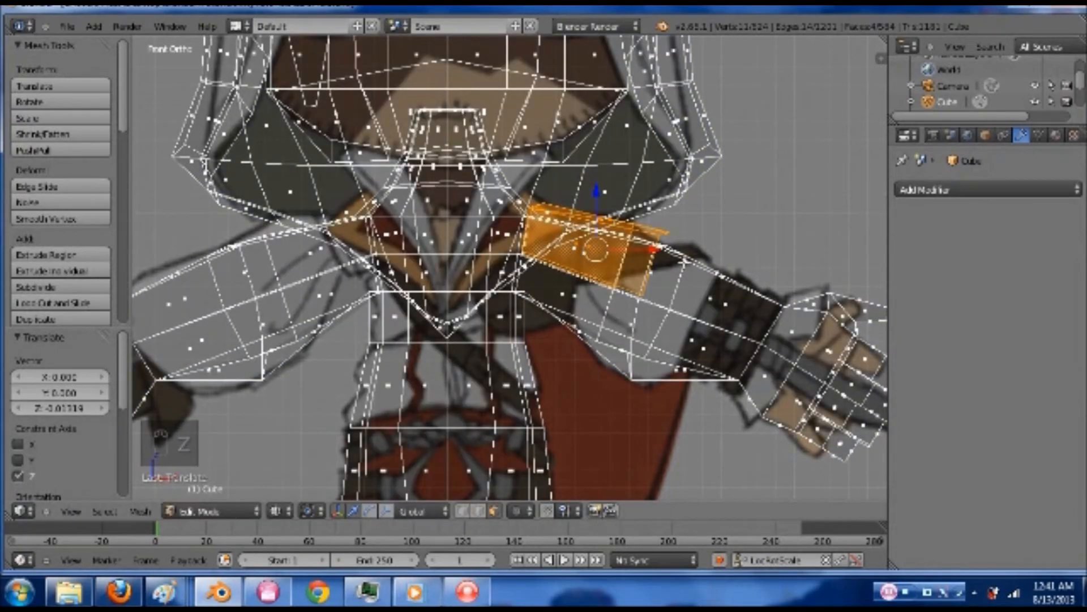
Select the two outer lower corner vertices, front and back, of the duplicated sleeve piece and move them about -0.154 in X and 0.097 in Z
key(z)
key(ctrl+Tab)
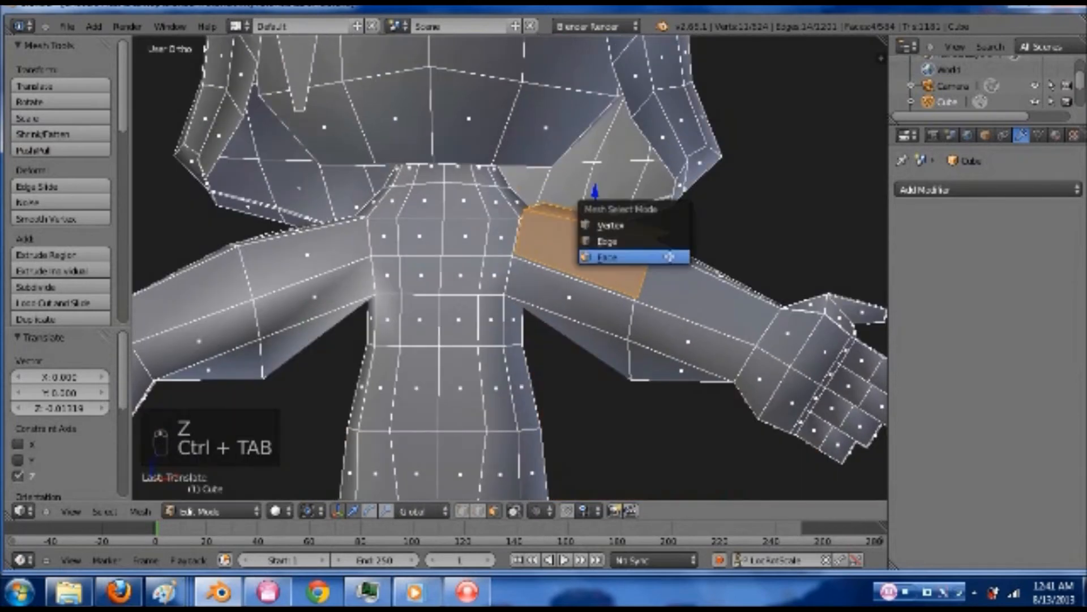
click(651, 222)
right_click(635, 298)
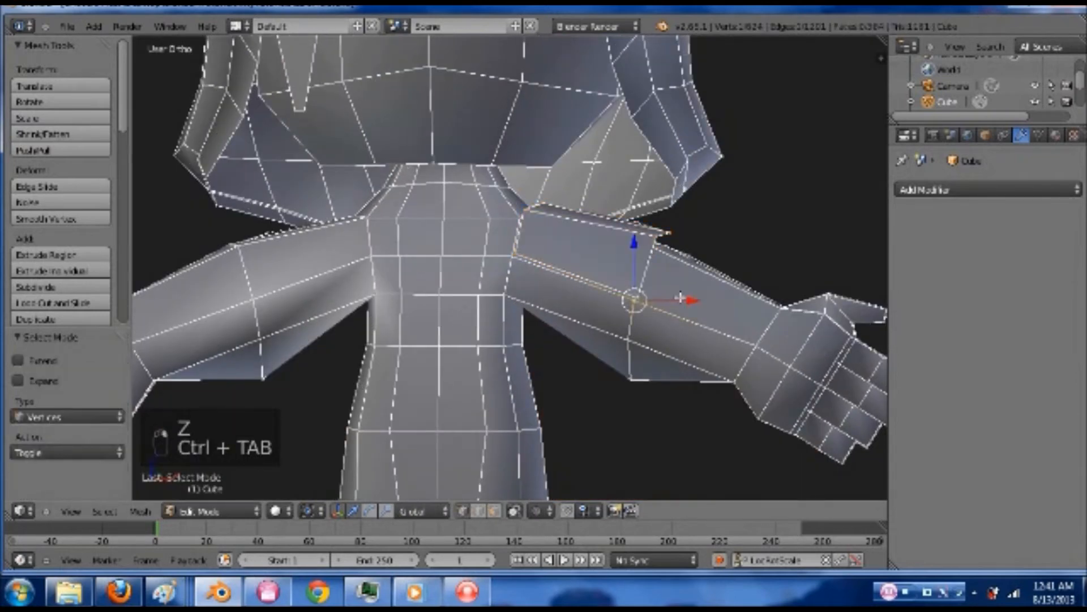
middle_drag(552, 312, 698, 291)
shift+right_click(754, 291)
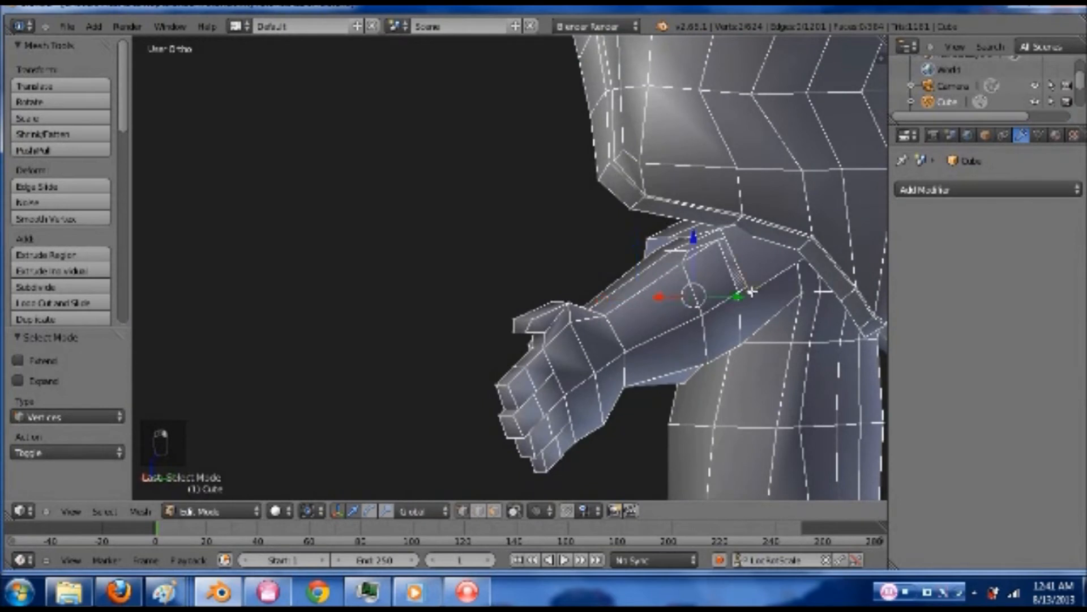
key(KP_1)
shift+middle_drag(558, 302, 613, 331)
key(g)
click(586, 298)
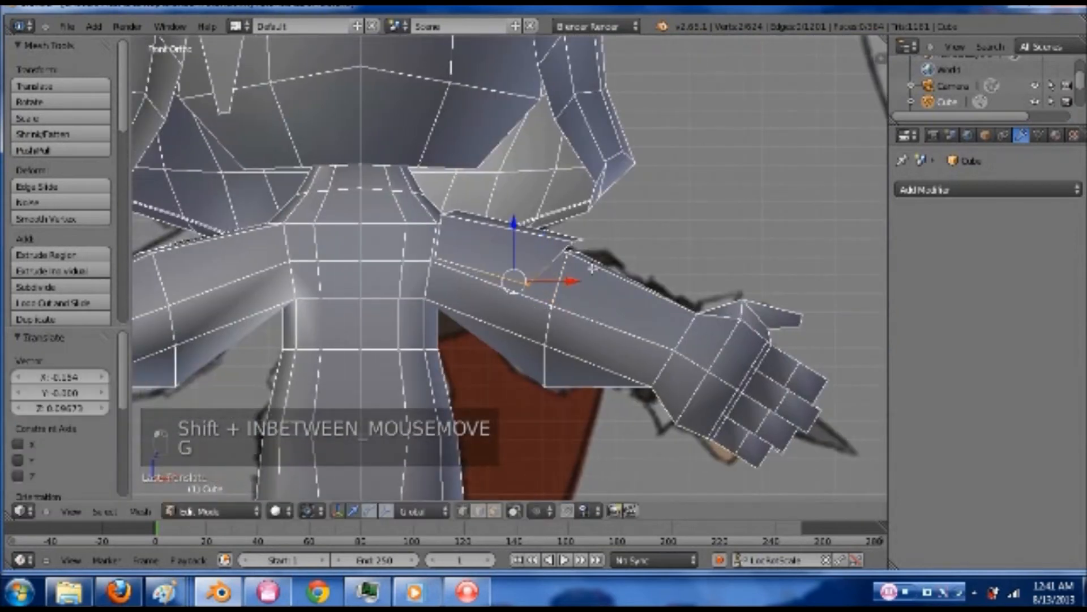
Select the seven rim vertices of the sleeve piece, along its front lower edge, around the outer end and onto the back
right_click(529, 282)
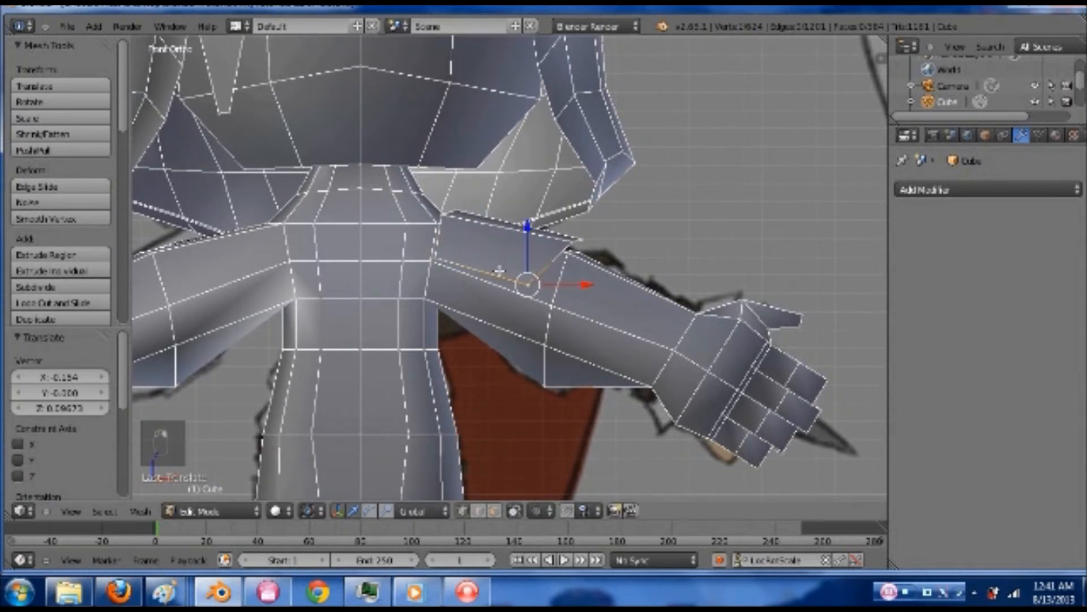
right_click(437, 256)
shift+right_click(529, 283)
middle_drag(590, 264, 499, 312)
scroll(567, 278, up, 2)
shift+right_click(610, 236)
shift+right_click(611, 237)
shift+right_click(610, 237)
shift+right_click(611, 237)
shift+right_click(611, 237)
shift+right_click(650, 225)
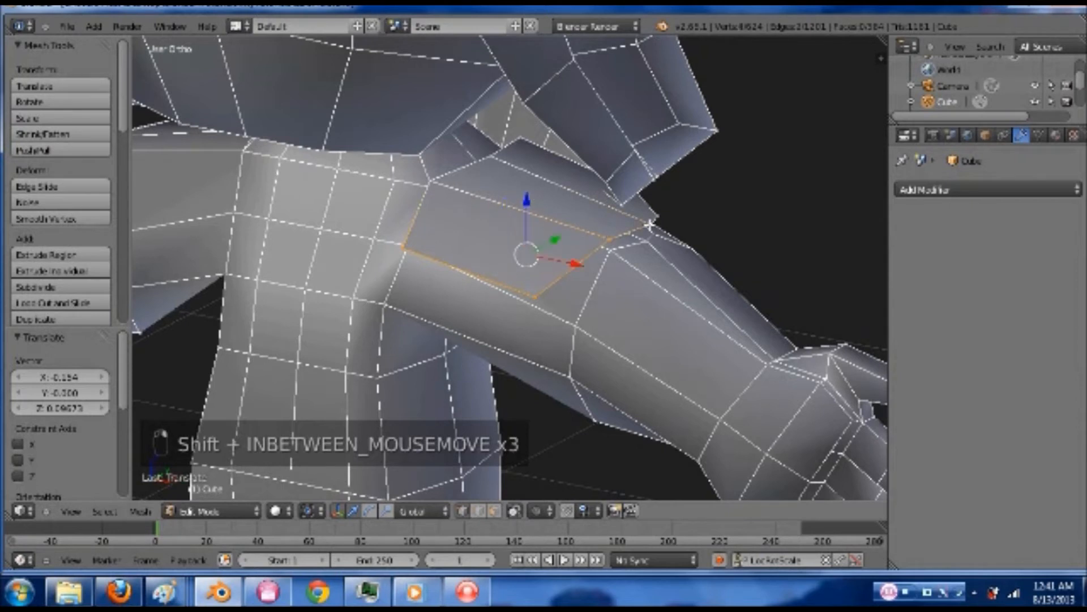
middle_drag(647, 239, 548, 225)
shift+right_click(588, 238)
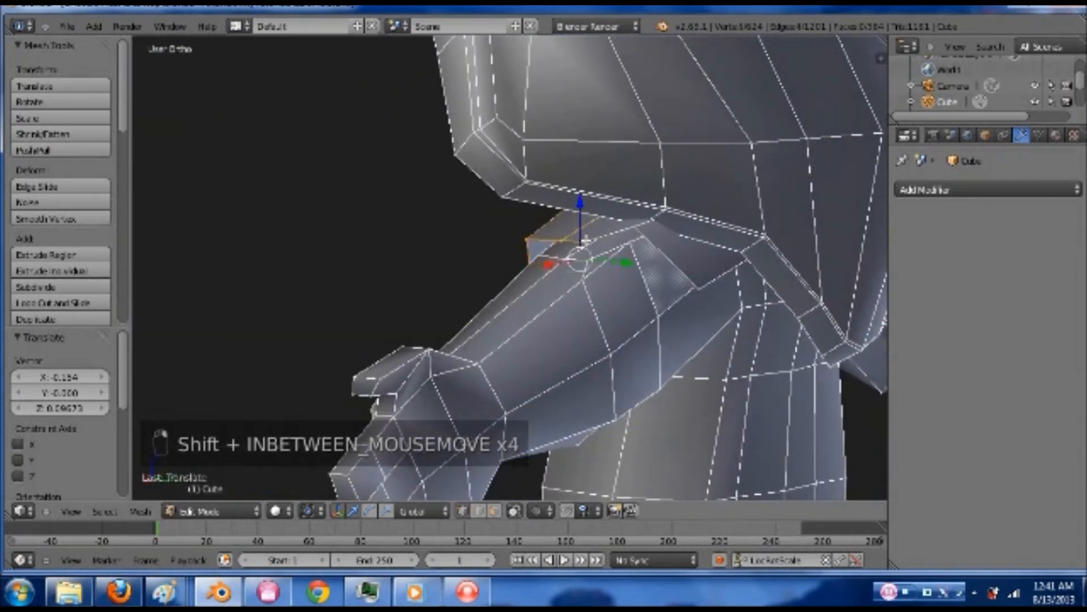
shift+right_click(689, 285)
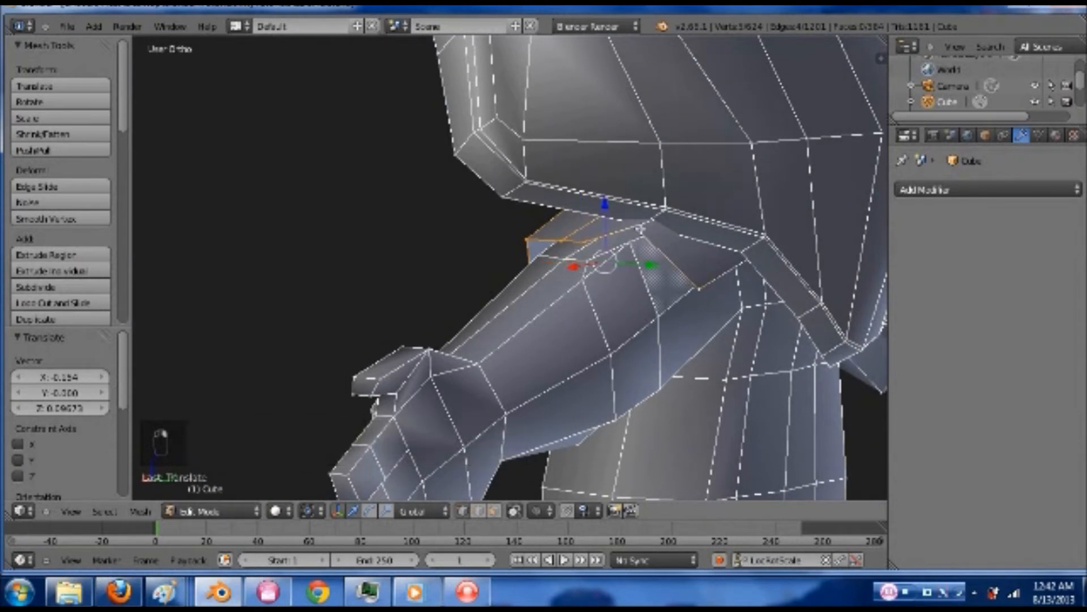
shift+right_click(637, 227)
Extrude the selected rim downward by about 0.134, scale it to about 0.79 and raise it slightly along Z
mouse_move(688, 289)
middle_down()
mouse_move(765, 289)
mouse_move(695, 281)
middle_up()
key(e)
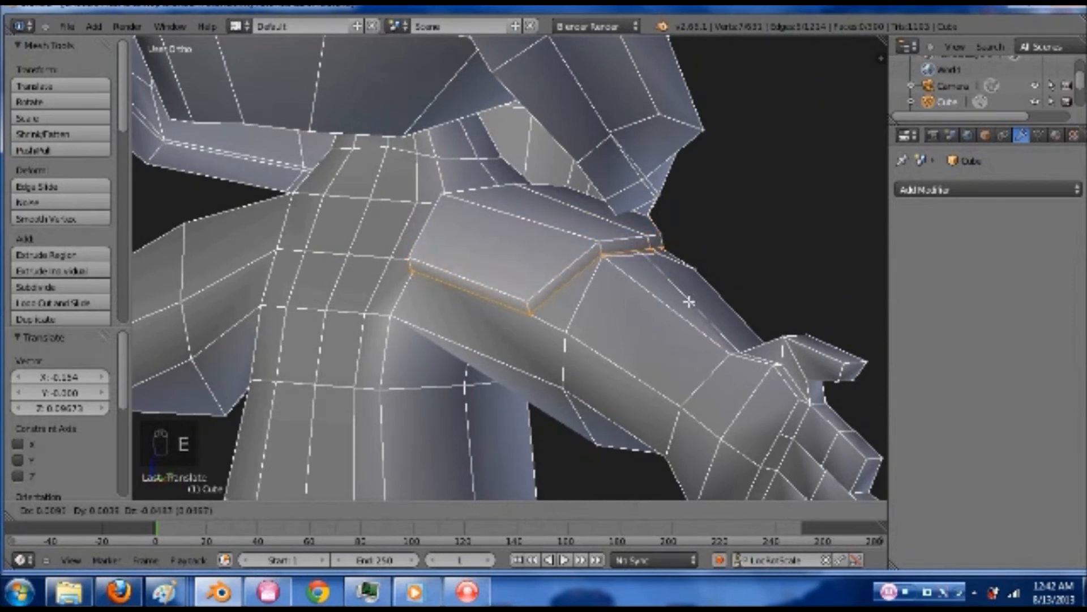
click(688, 318)
key(s)
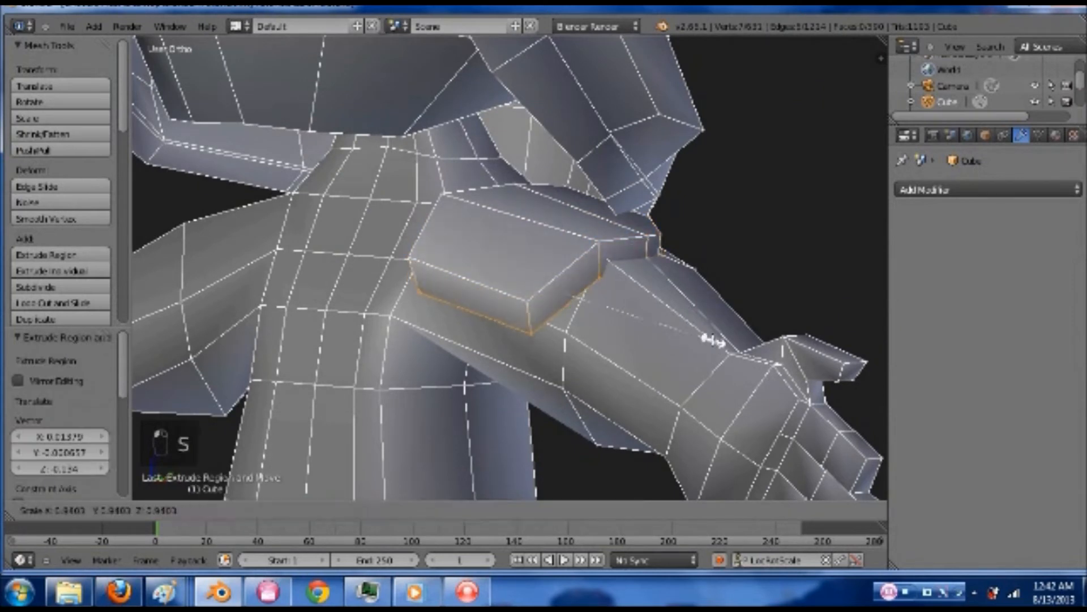
click(692, 325)
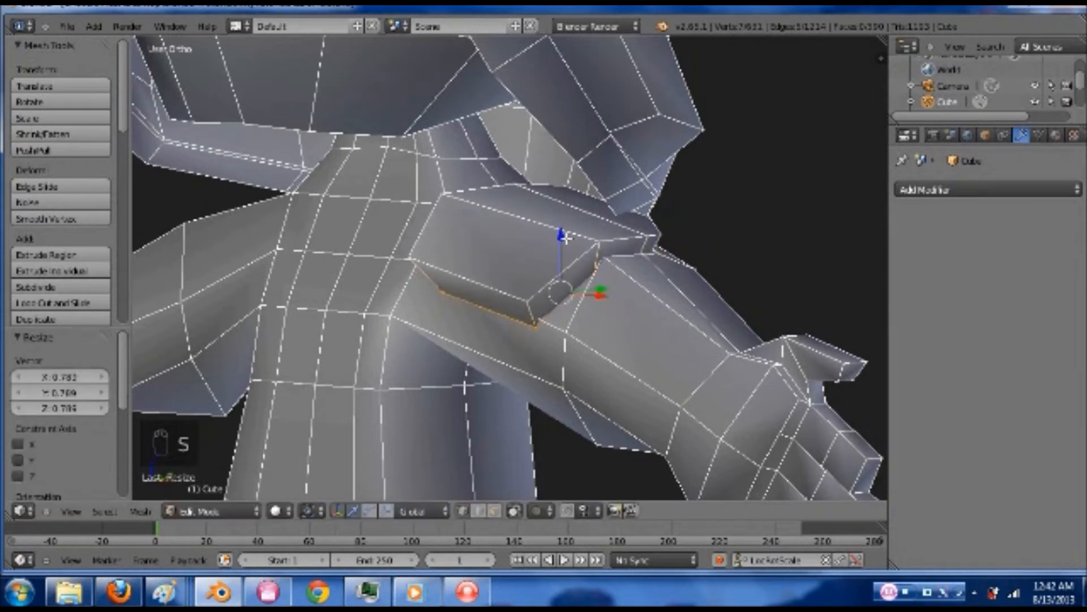
drag(562, 231, 564, 221)
middle_drag(600, 297, 679, 297)
key(Tab)
scroll(656, 300, down, 3)
key(Tab)
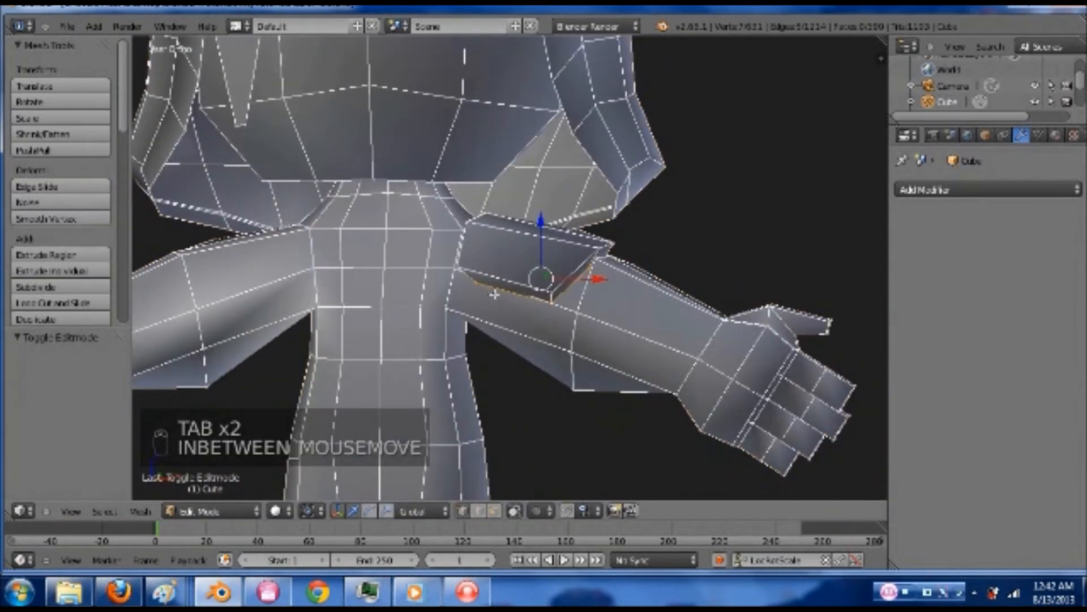
Compare the sleeve piece's front face with the reference drawing and add one centred loop cut across the piece
key(ctrl+Tab)
click(507, 310)
right_click(523, 259)
key(KP_1)
key(z)
shift+middle_drag(524, 258, 564, 279)
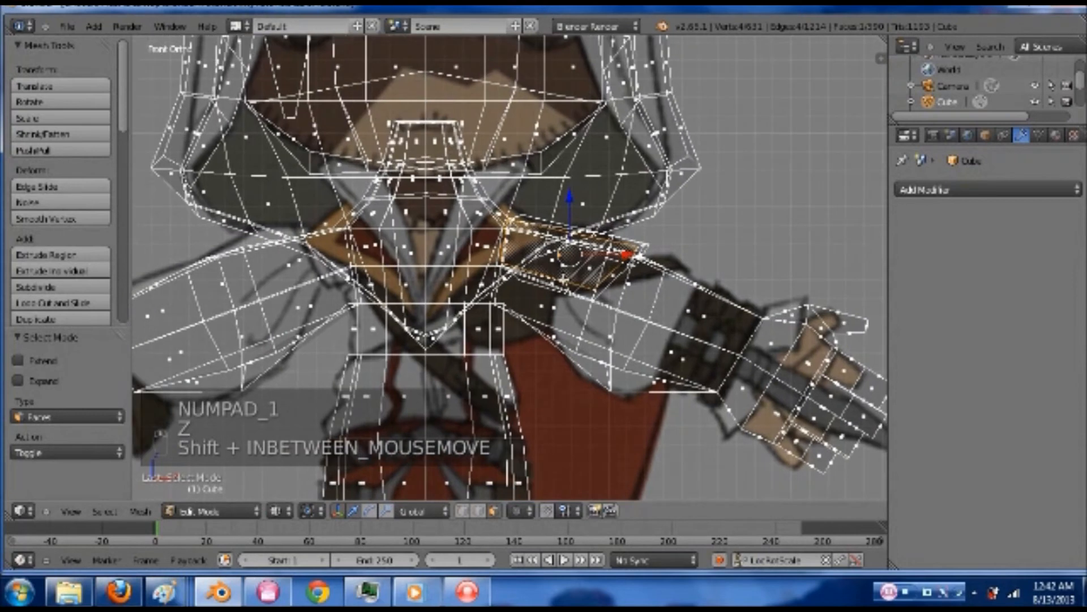
key(z)
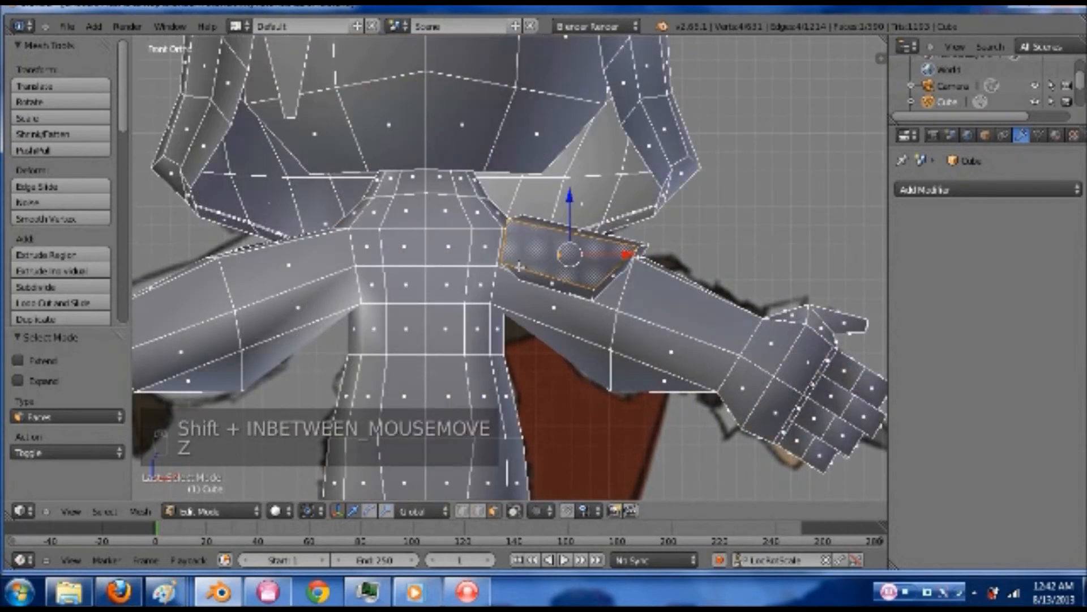
key(ctrl+Tab)
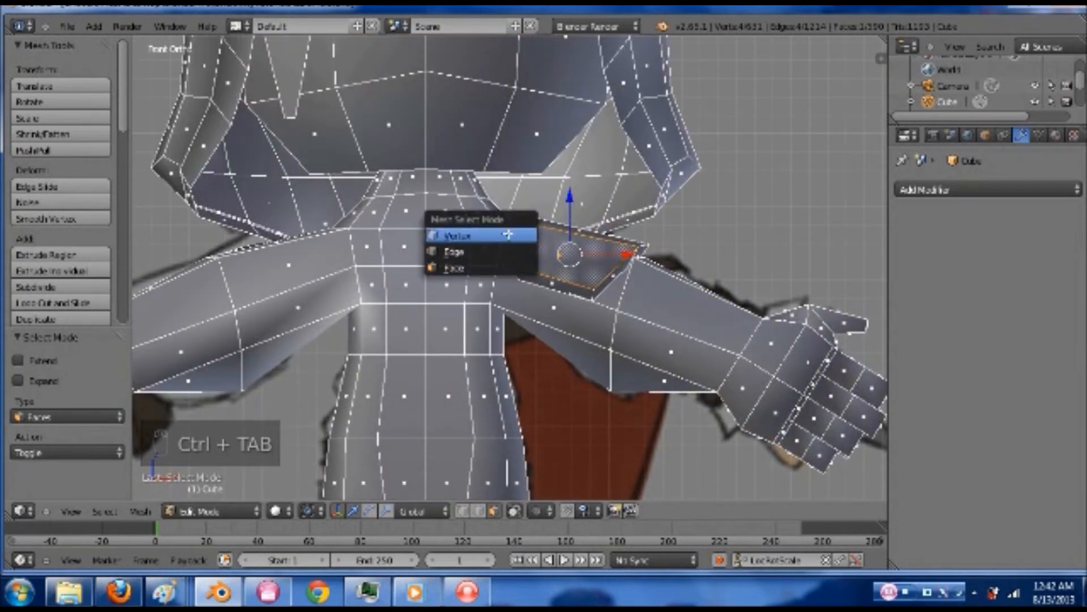
click(509, 233)
key(ctrl+r)
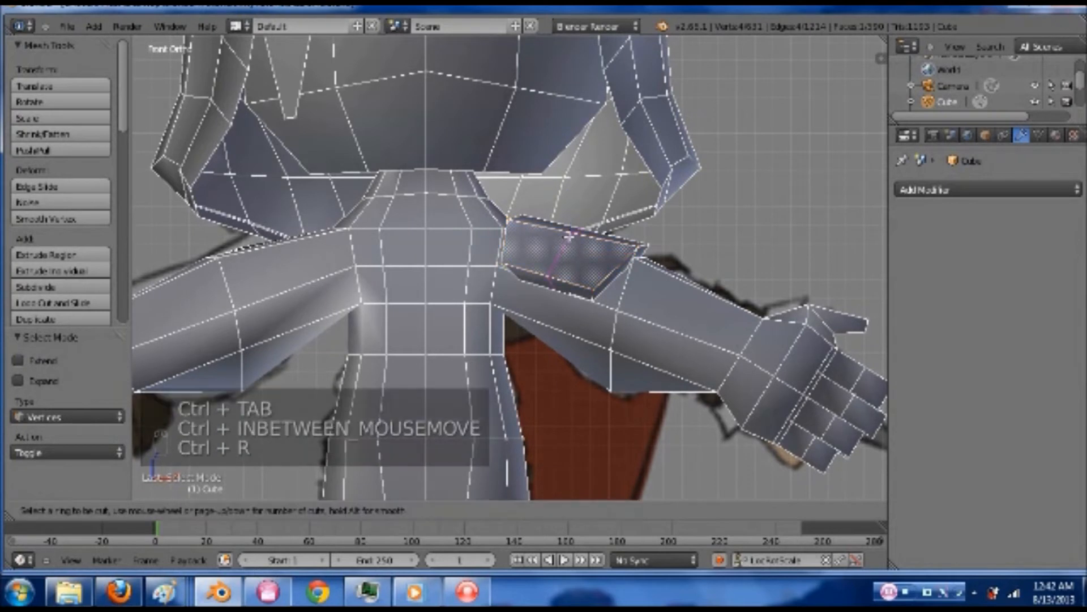
click(569, 234)
right_click(569, 235)
Try extruding the front loop-cut vertices of the sleeve piece about 0.492 toward the chest and shifting them forward along Y
right_click(573, 233)
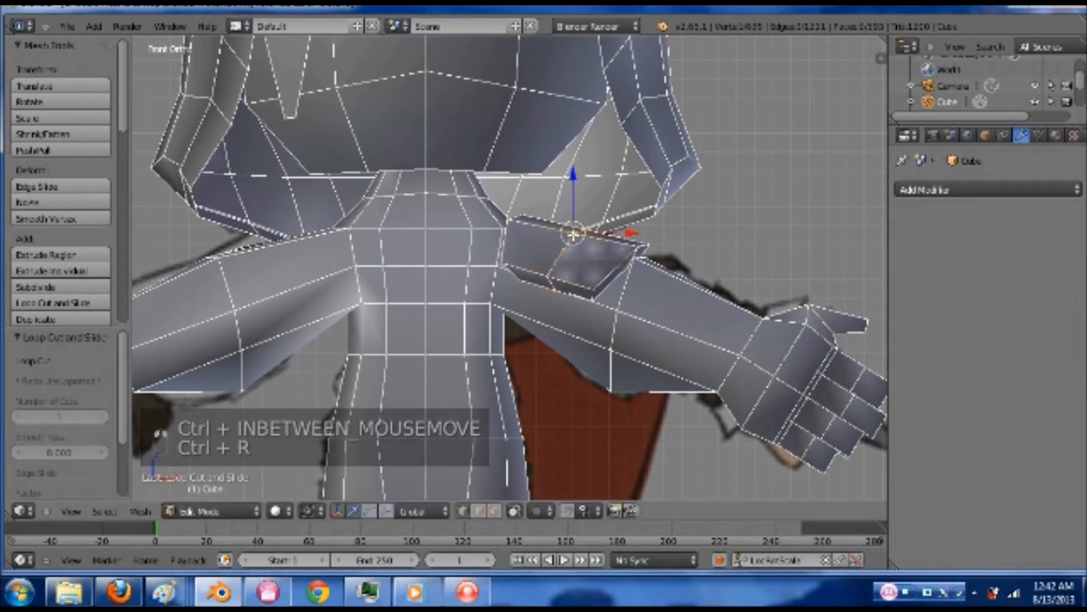
shift+right_click(549, 275)
shift+right_click(549, 275)
shift+right_click(549, 275)
shift+right_click(550, 275)
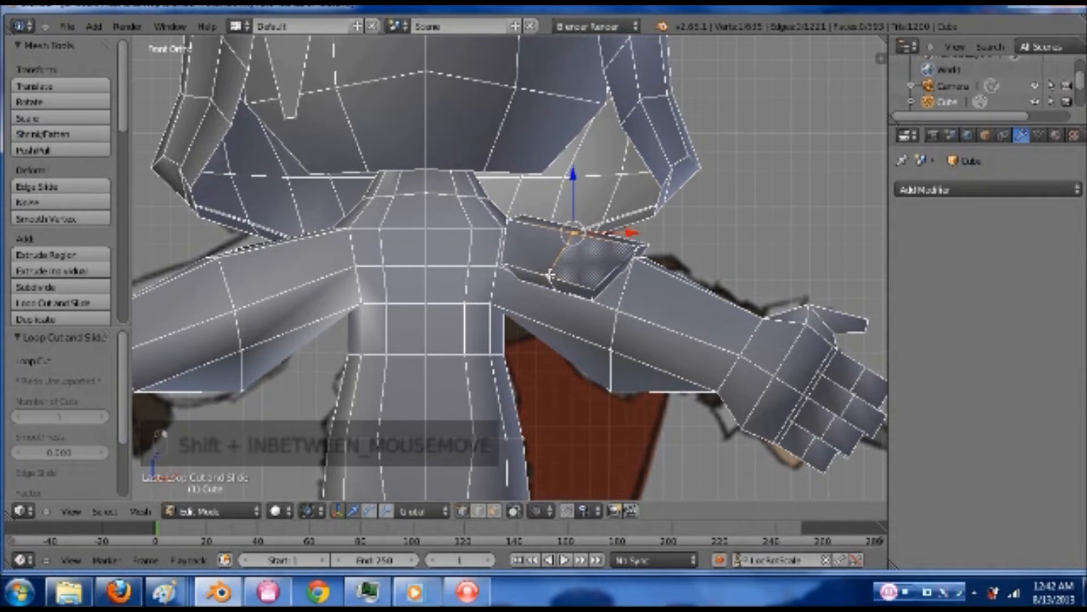
shift+right_click(549, 274)
key(z)
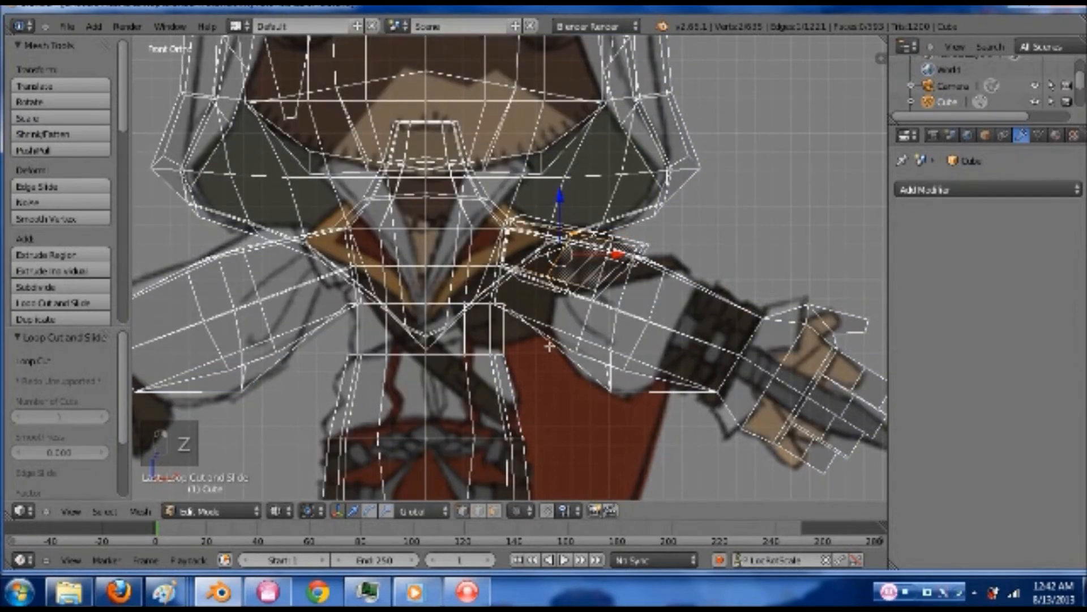
key(z)
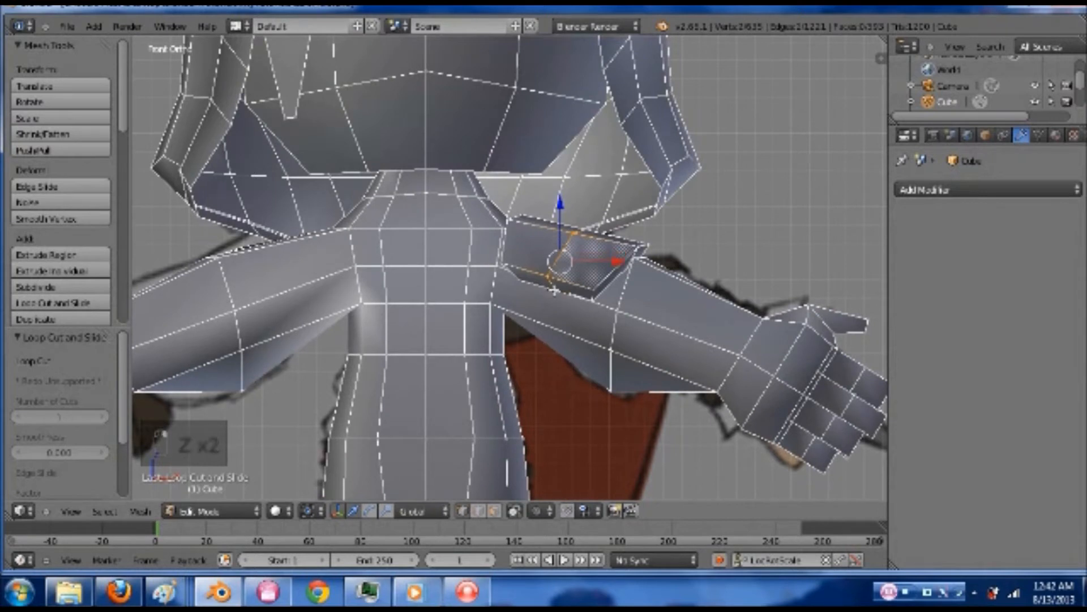
key(e)
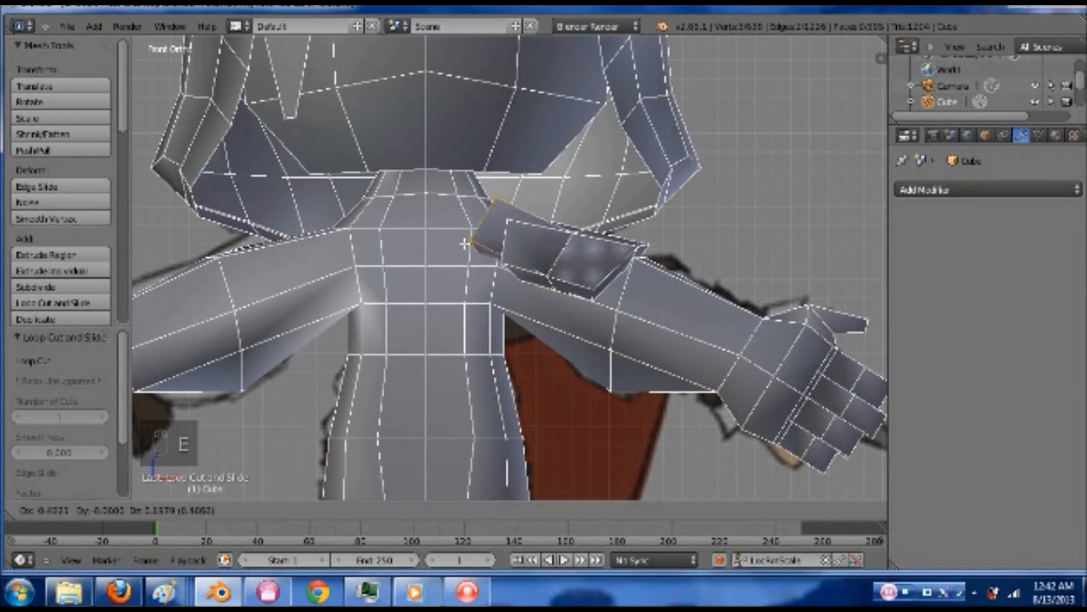
click(466, 296)
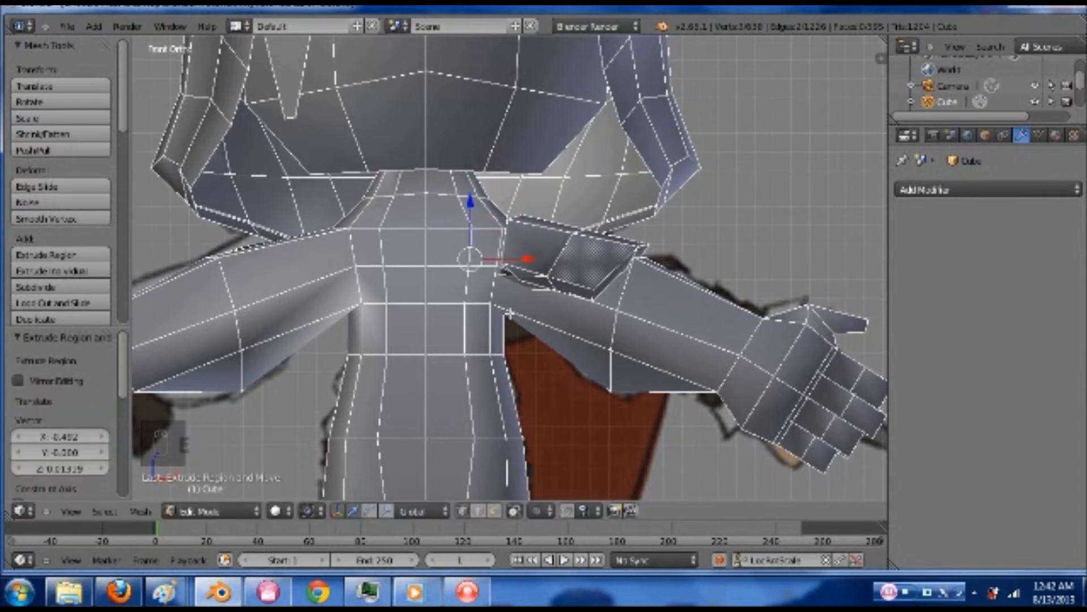
key(g)
key(y)
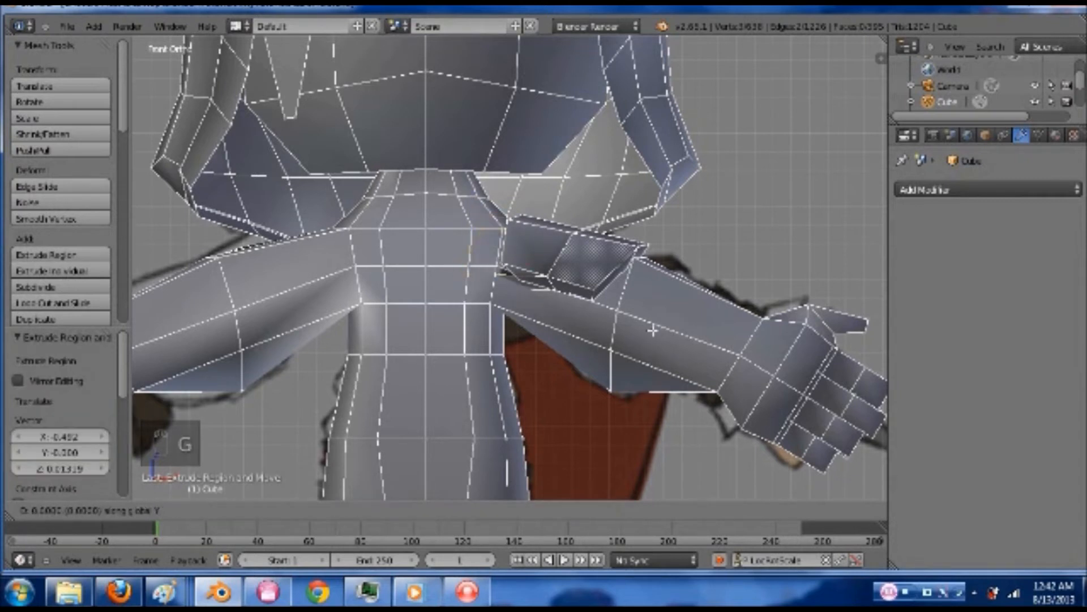
click(651, 306)
Try scaling the extruded chest edge by about 2.009 along Z, lowering it and nudging it along Y by about 0.013
key(s)
key(z)
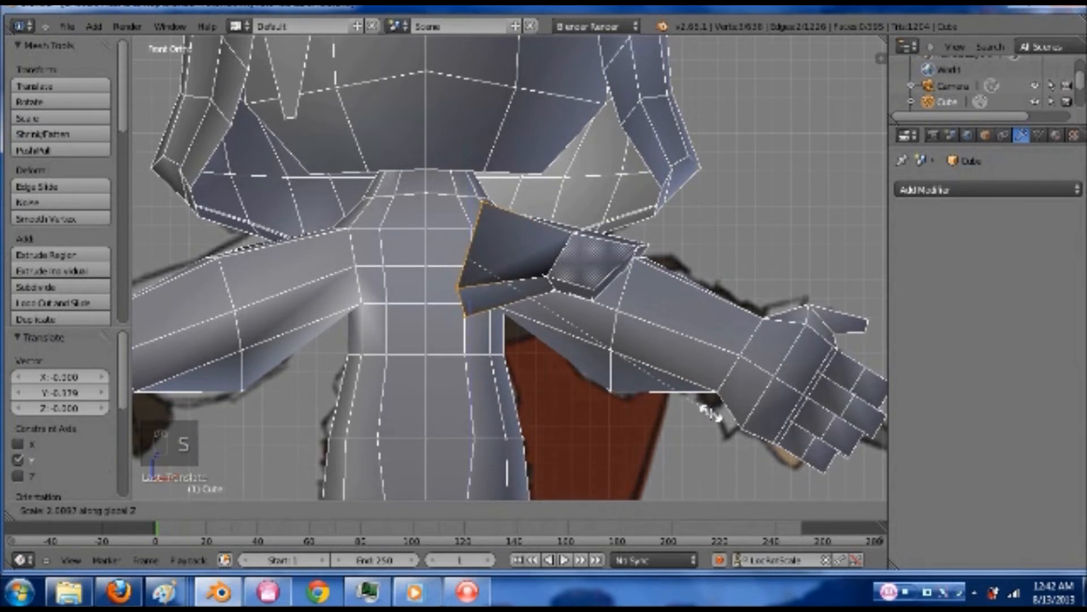
click(665, 391)
key(g)
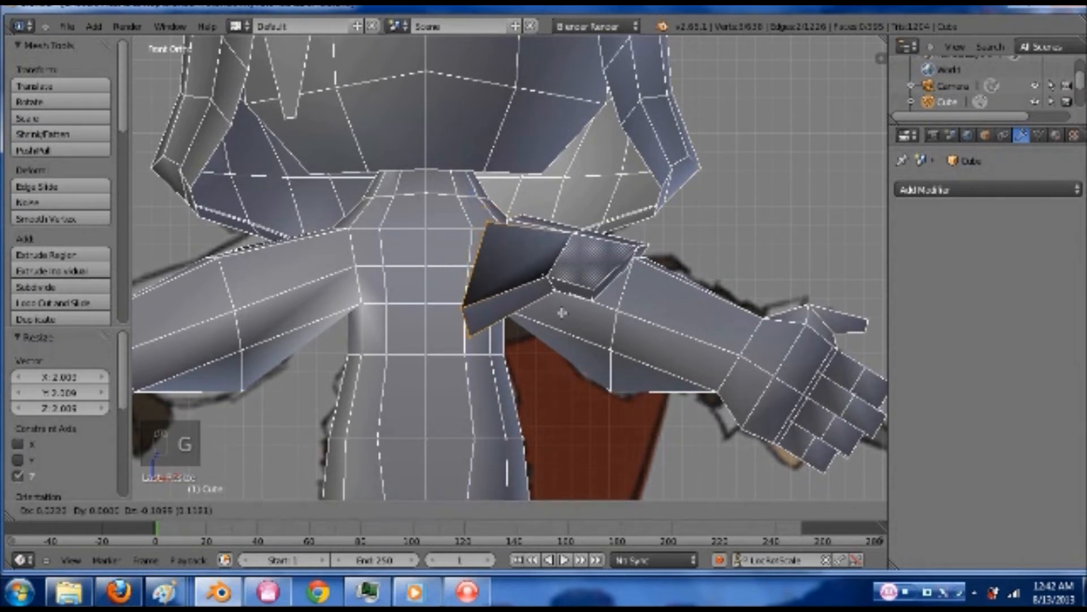
click(560, 318)
middle_drag(560, 292, 558, 339)
scroll(549, 289, up, 3)
shift+middle_drag(539, 244, 476, 298)
mouse_move(463, 332)
mouse_down()
mouse_move(504, 311)
mouse_move(461, 315)
mouse_up()
middle_drag(461, 316, 721, 304)
middle_drag(616, 328, 476, 313)
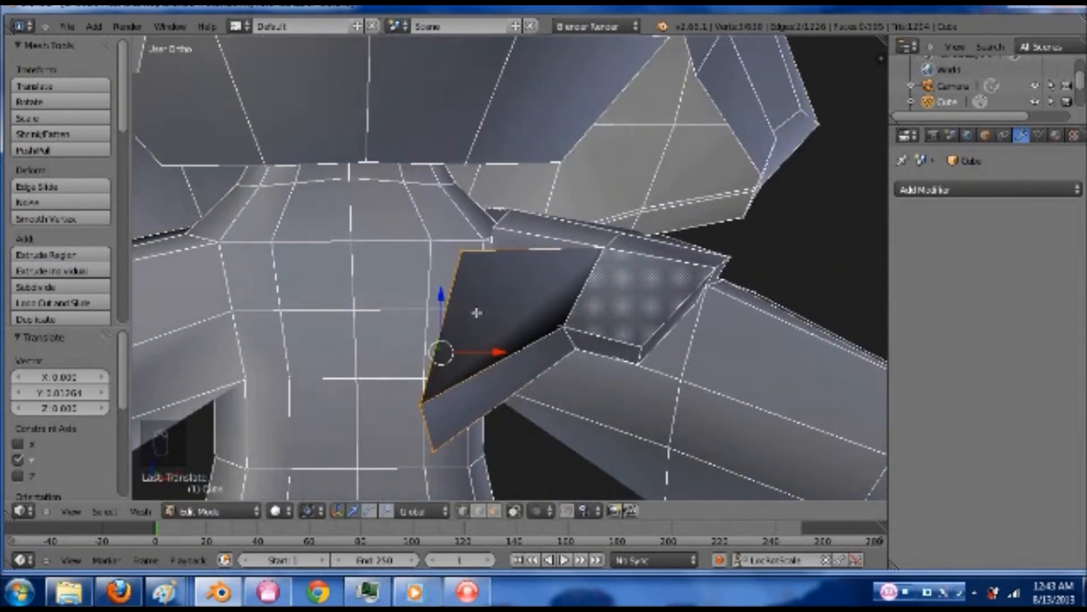
Undo the chest extrusion from the sleeve piece together with its scaling and moves
key(ctrl+z)
key(ctrl+z)
key(ctrl+z)
key(ctrl+z)
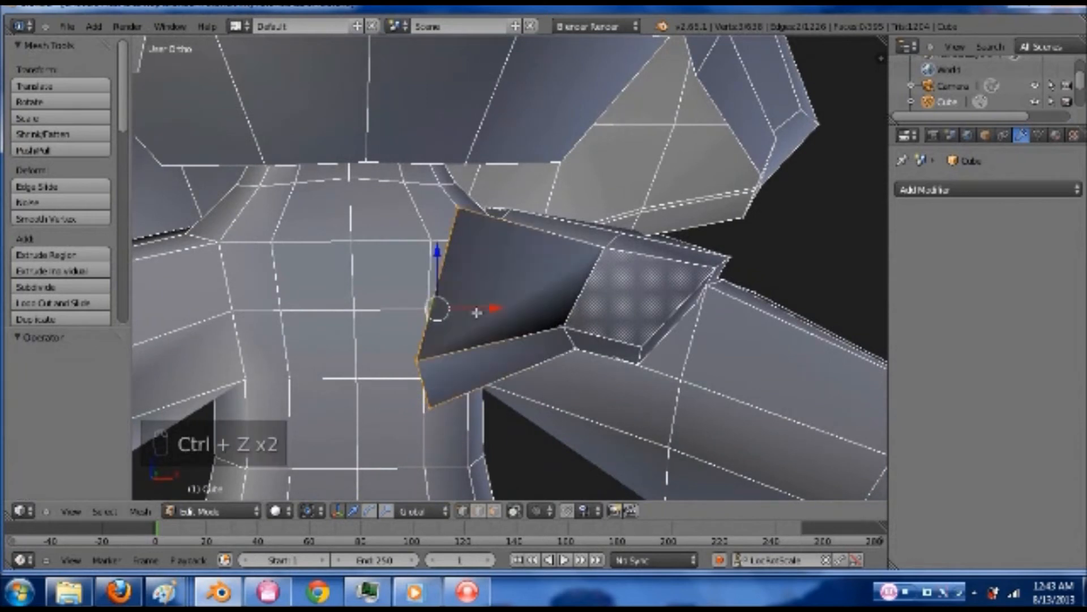
key(ctrl+z)
key(ctrl+z)
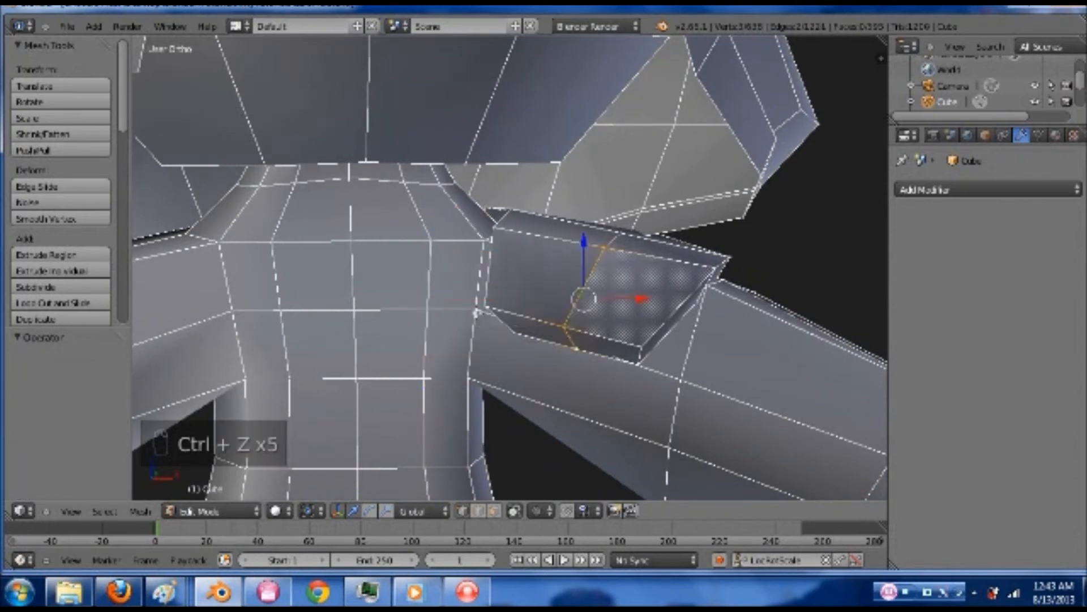
Check the sleeve piece against the reference drawing in front view and set the mesh selection mode to Vertex
scroll(477, 312, down, 4)
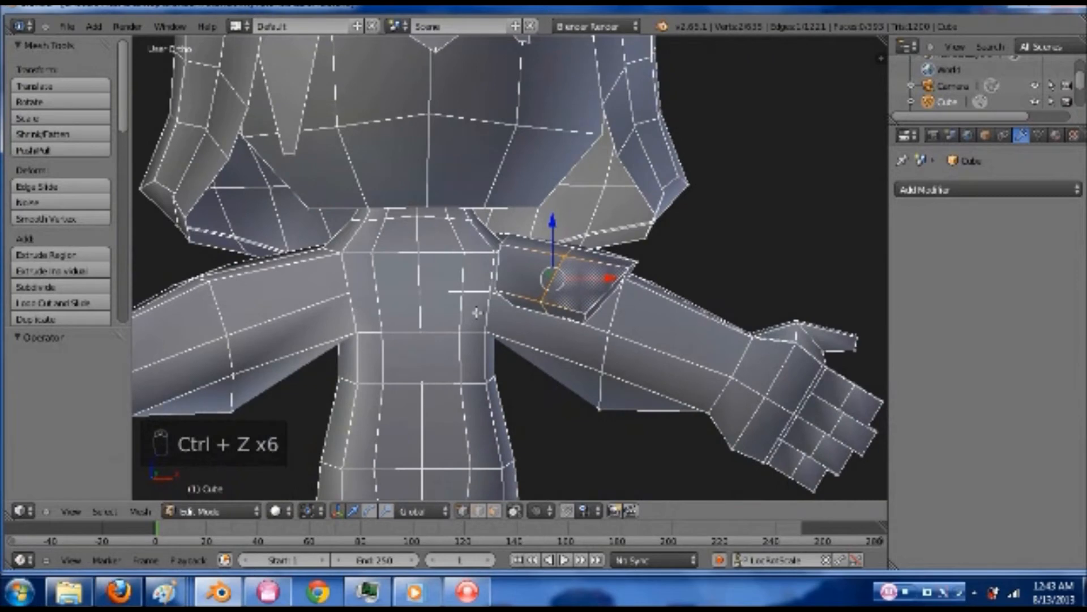
key(KP_1)
key(z)
shift+middle_drag(477, 312, 553, 290)
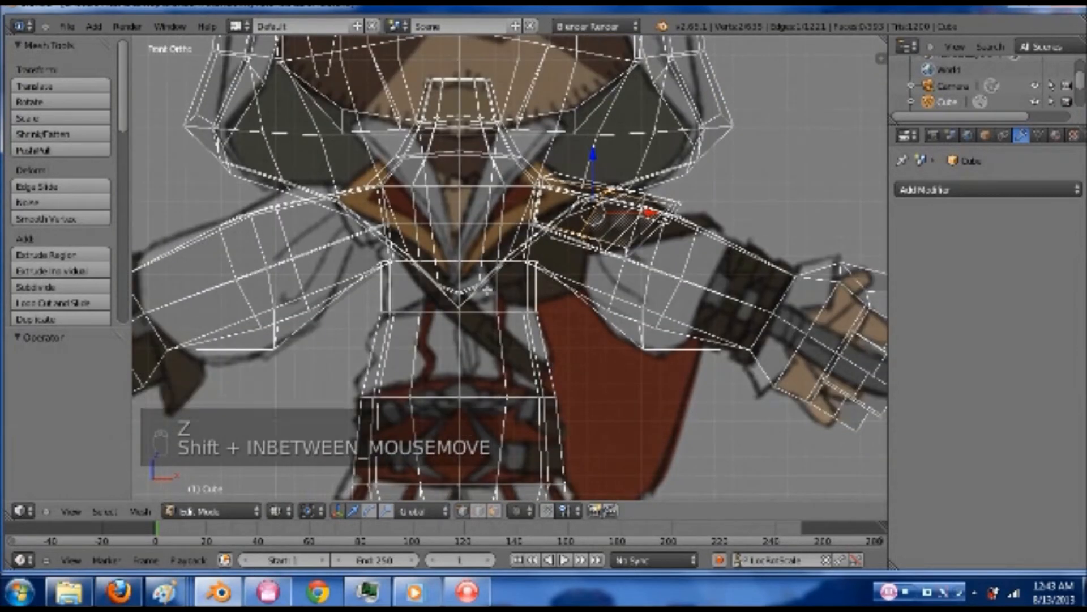
key(z)
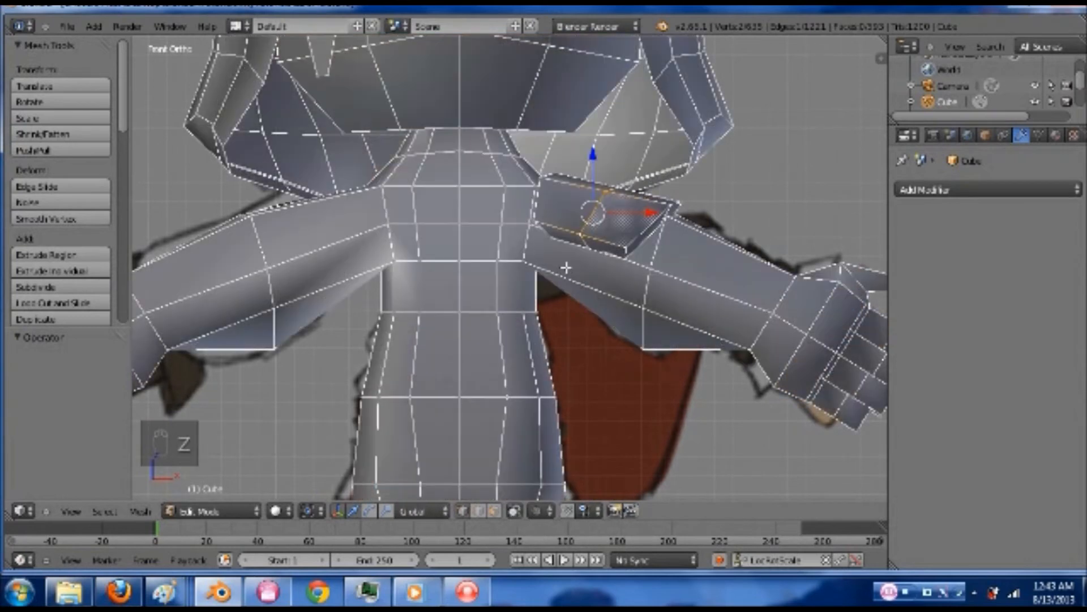
scroll(566, 268, up, 2)
key(ctrl+Tab)
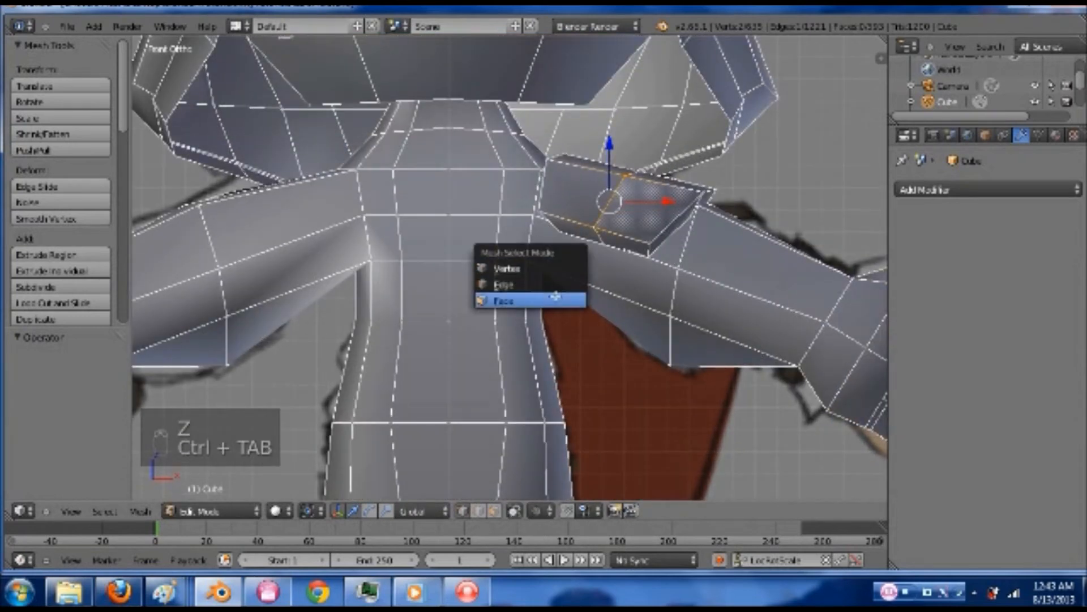
click(555, 298)
key(ctrl+Tab)
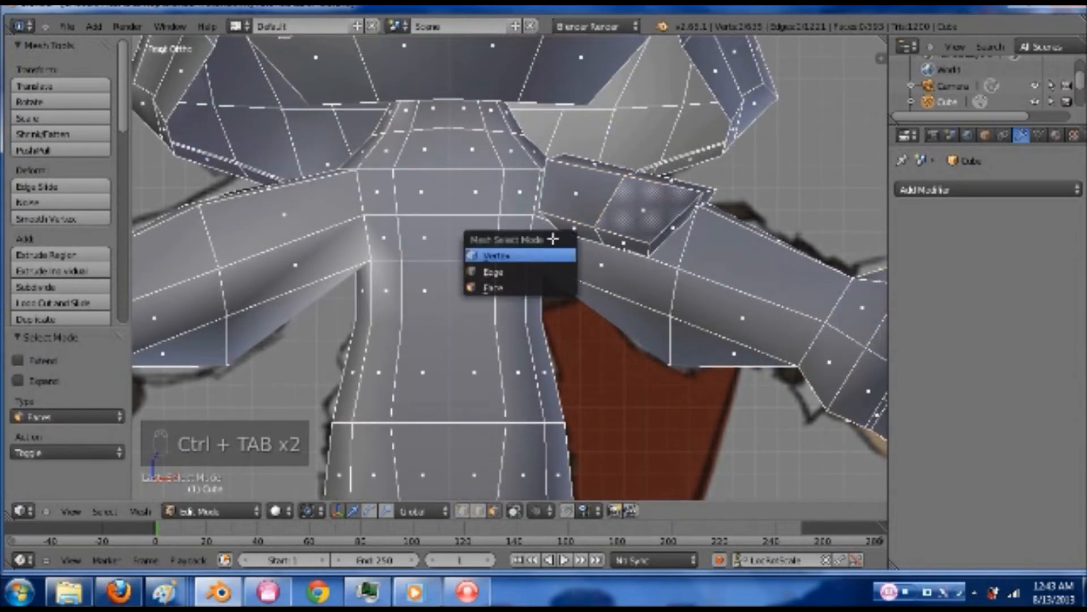
click(547, 256)
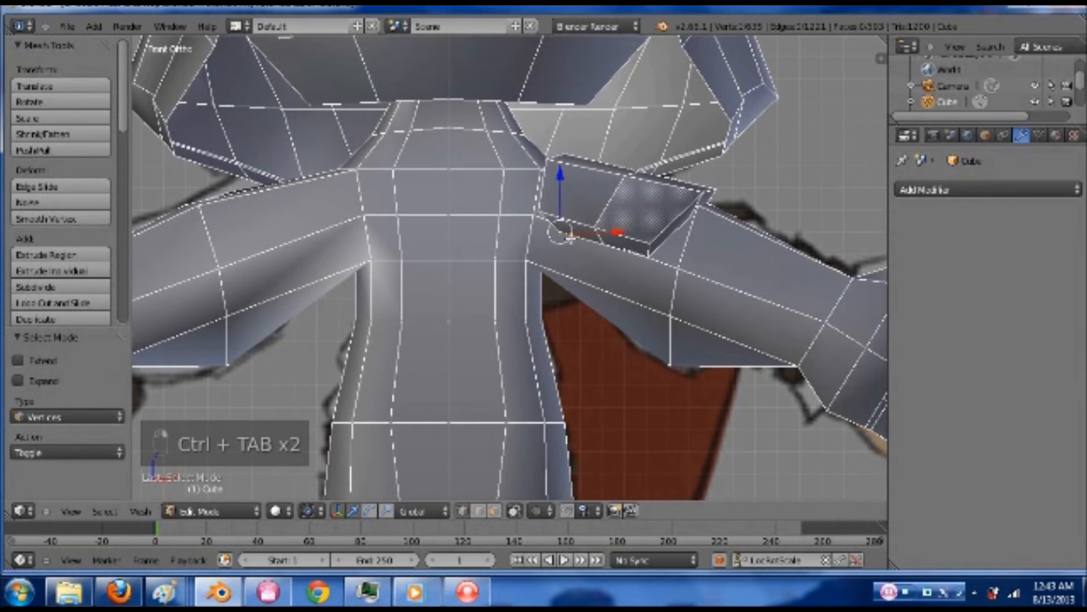
Move the sleeve piece's lower inner corner vertex by -0.326 along X and -0.150 along Z, plus -0.200 along Y onto the chest
key(g)
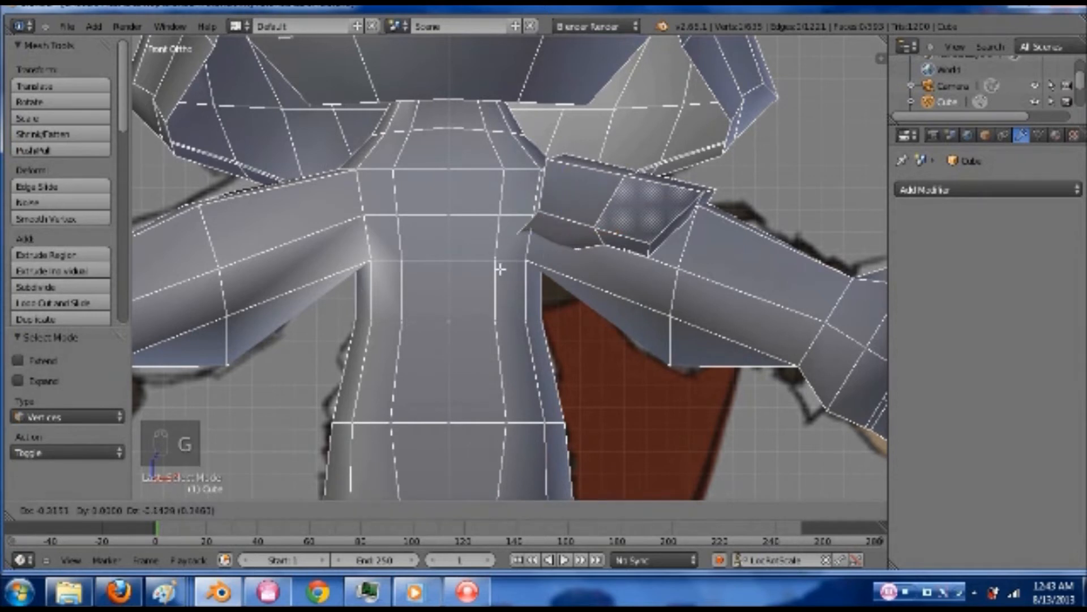
click(548, 272)
key(g)
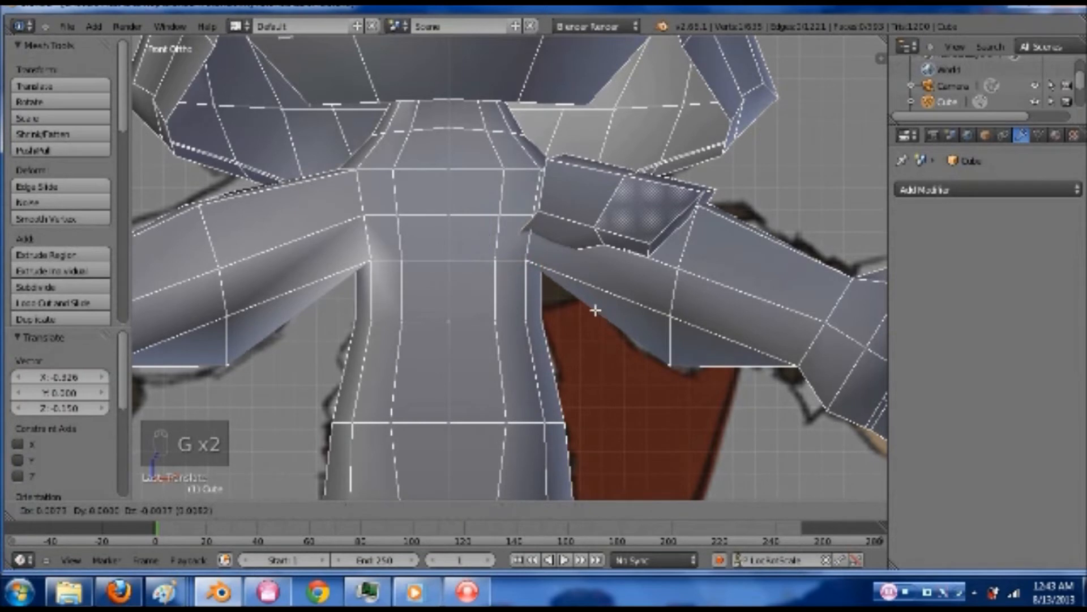
click(589, 281)
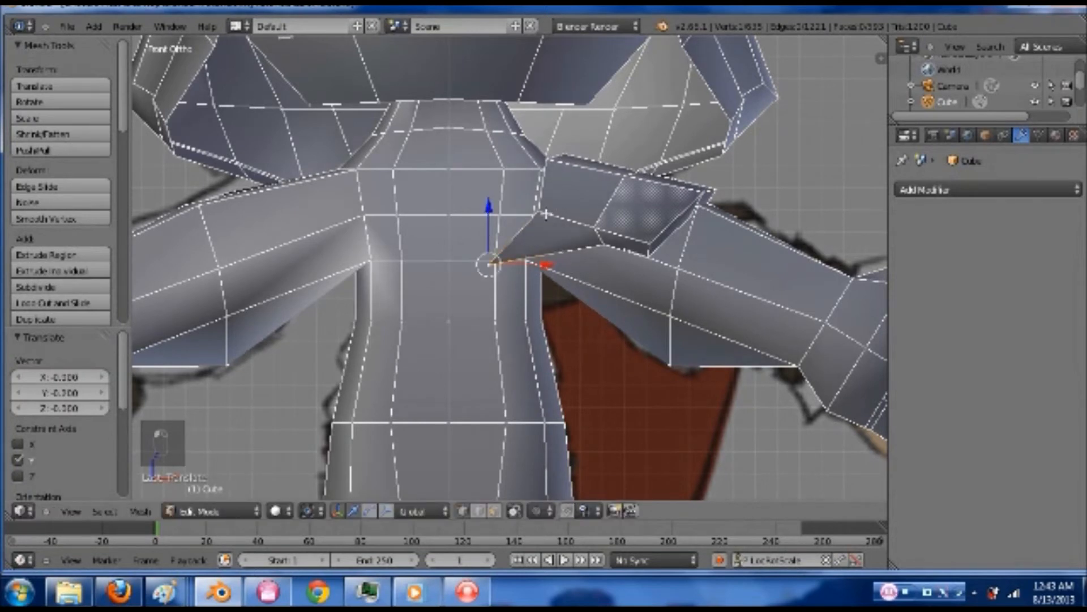
Shift the vertex above that corner by -0.139 along X and merge it with the adjacent chest vertex at center
key(g)
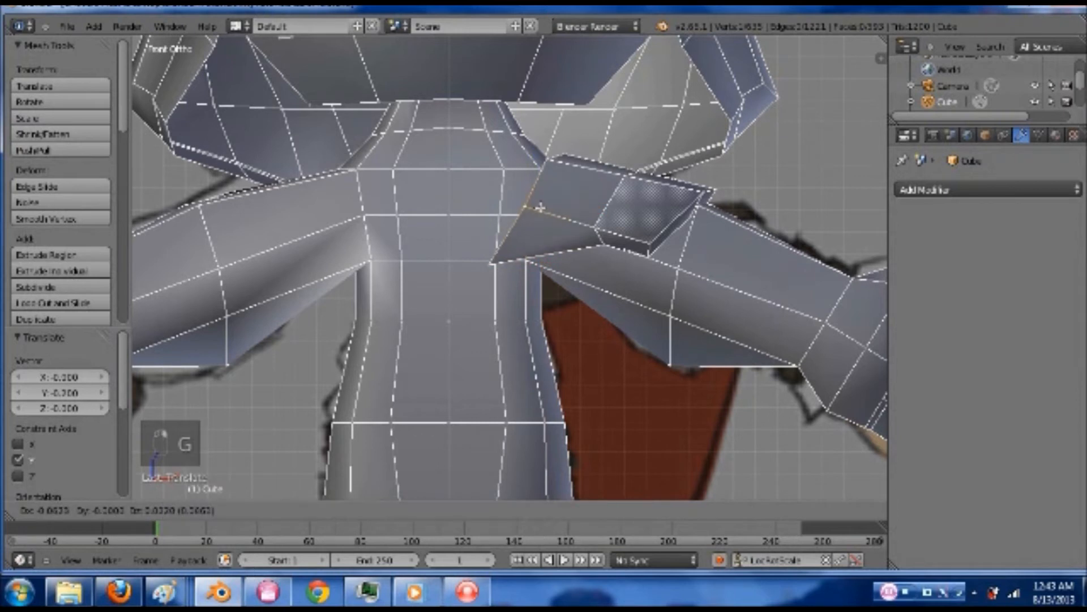
click(532, 215)
middle_drag(532, 215, 492, 189)
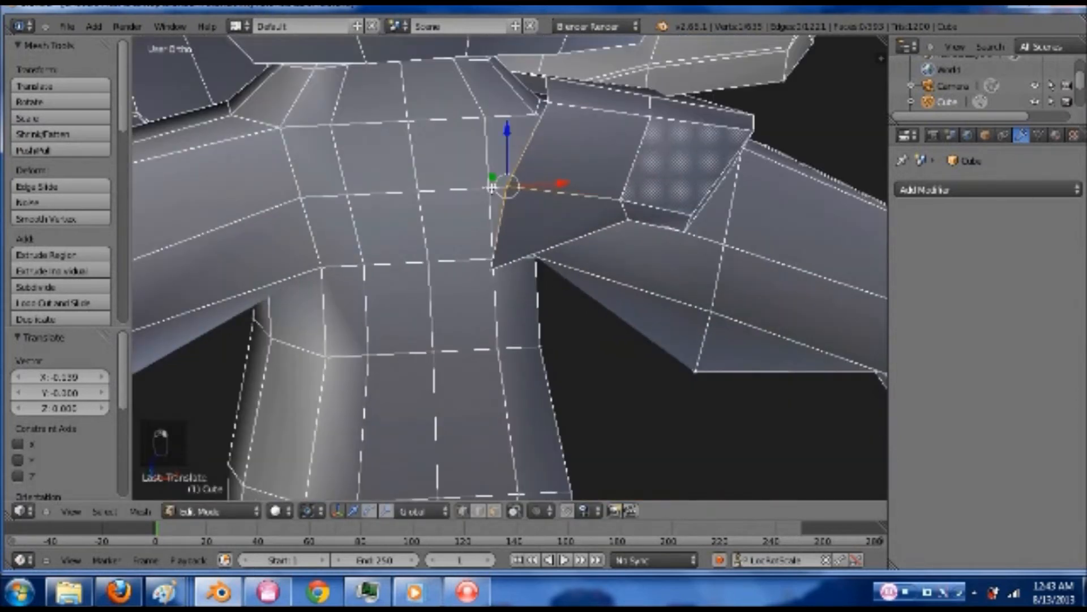
shift+right_click(487, 188)
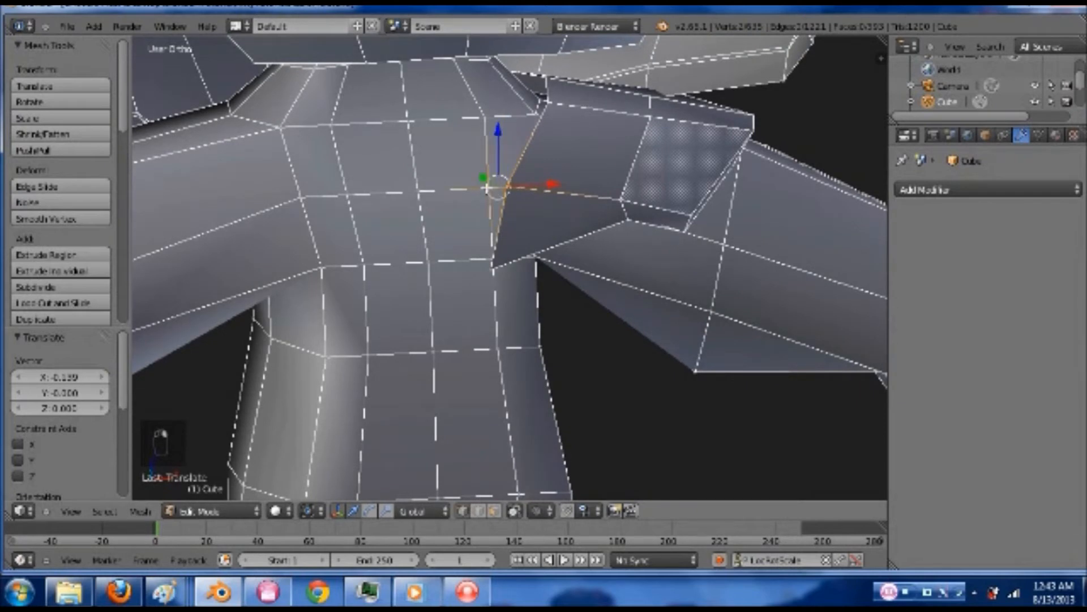
key(alt+m)
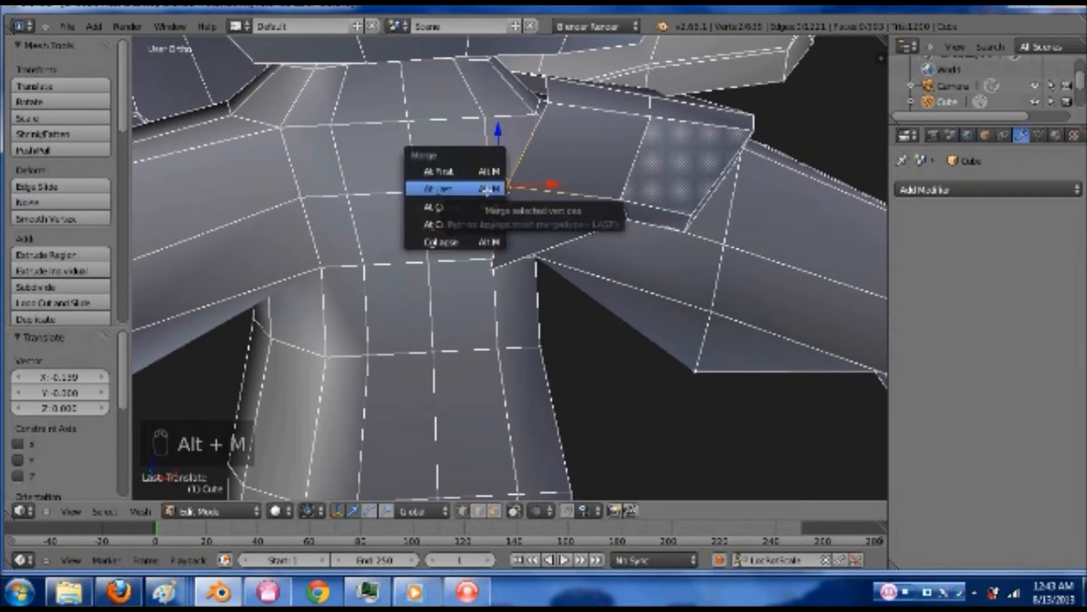
click(489, 206)
Merge the sleeve piece's lower inner corner vertex into the neighbouring chest vertex using At Last
right_click(505, 268)
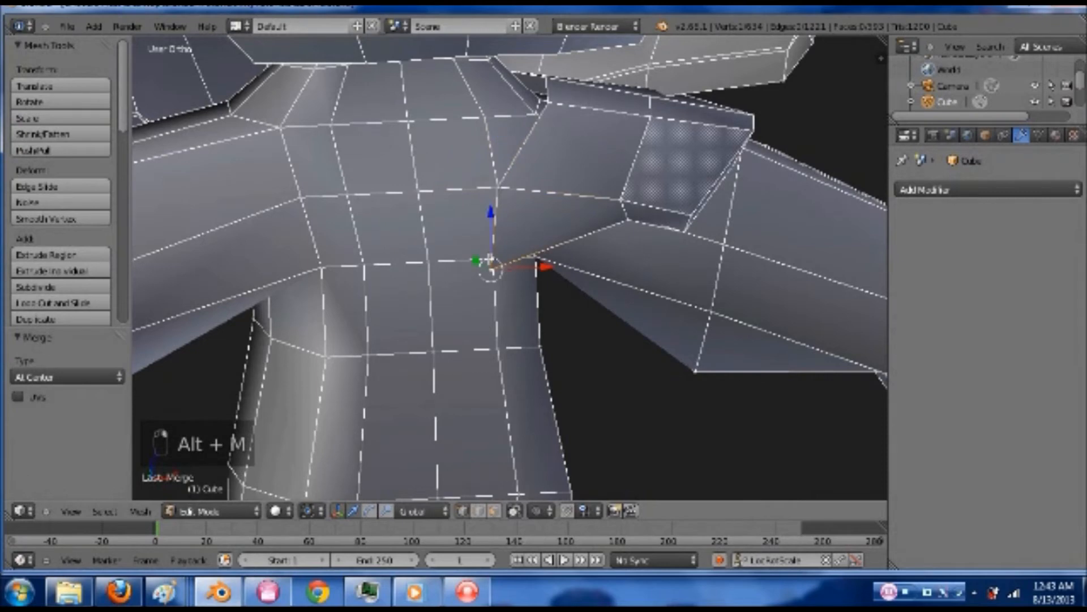
key(z)
shift+right_click(497, 258)
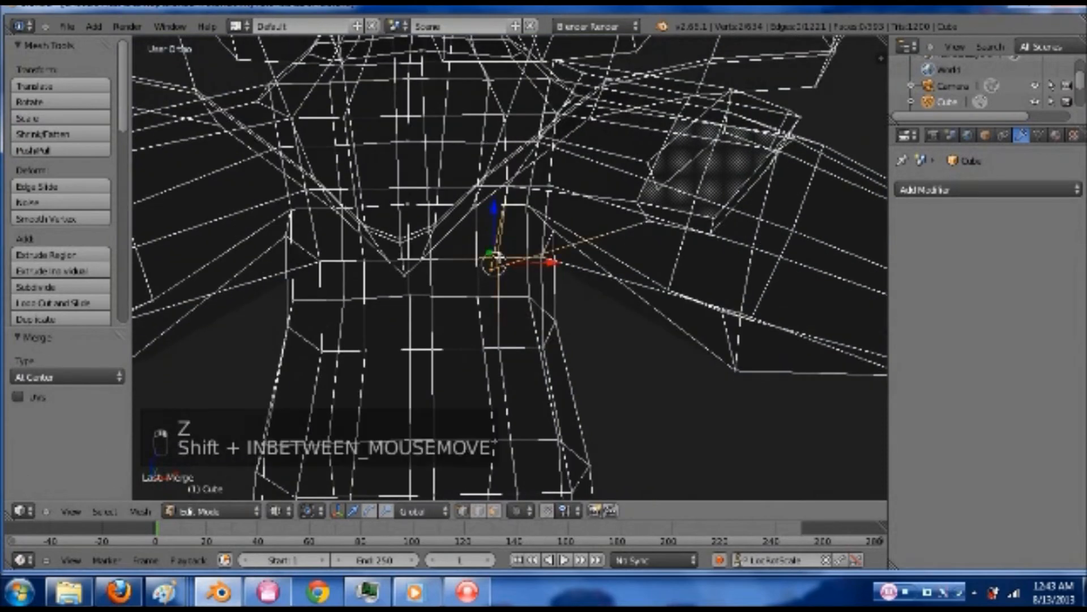
key(z)
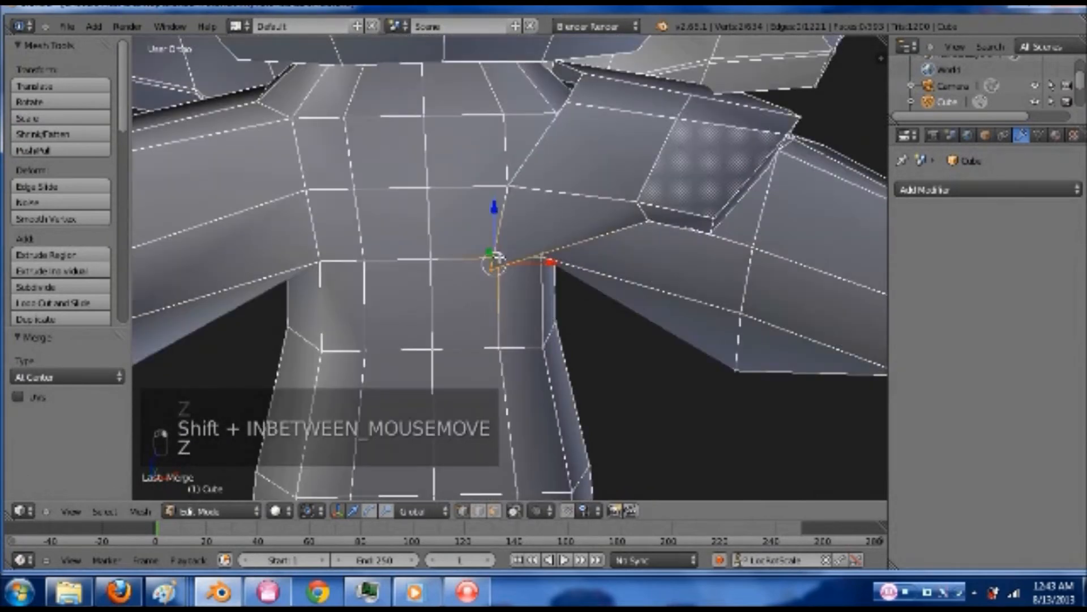
key(alt+m)
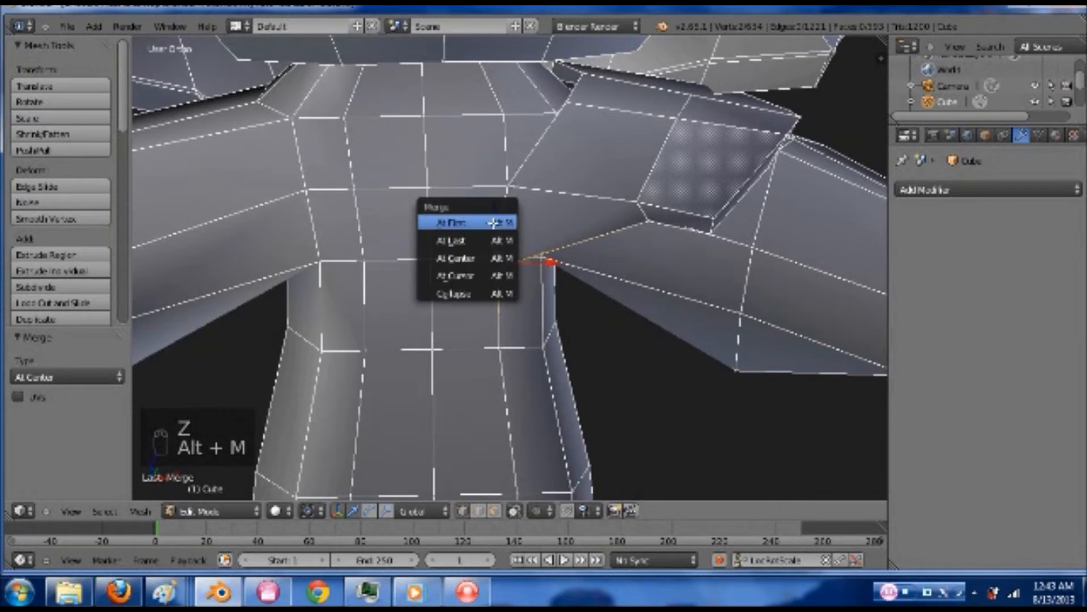
click(496, 240)
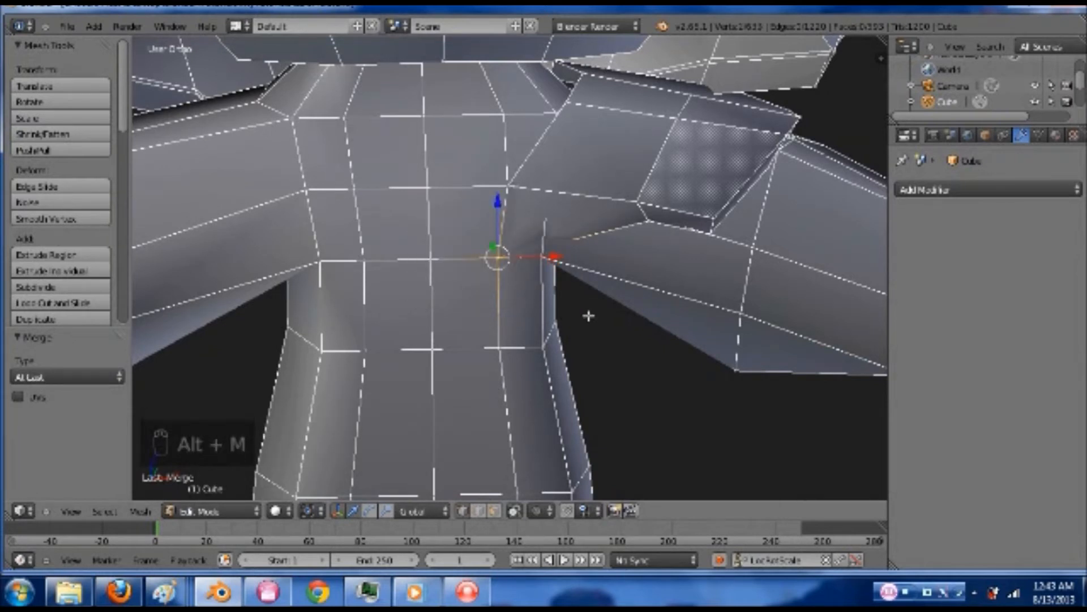
Undo the last vertex merge on the chest and merge the two vertices at their center instead
key(ctrl+z)
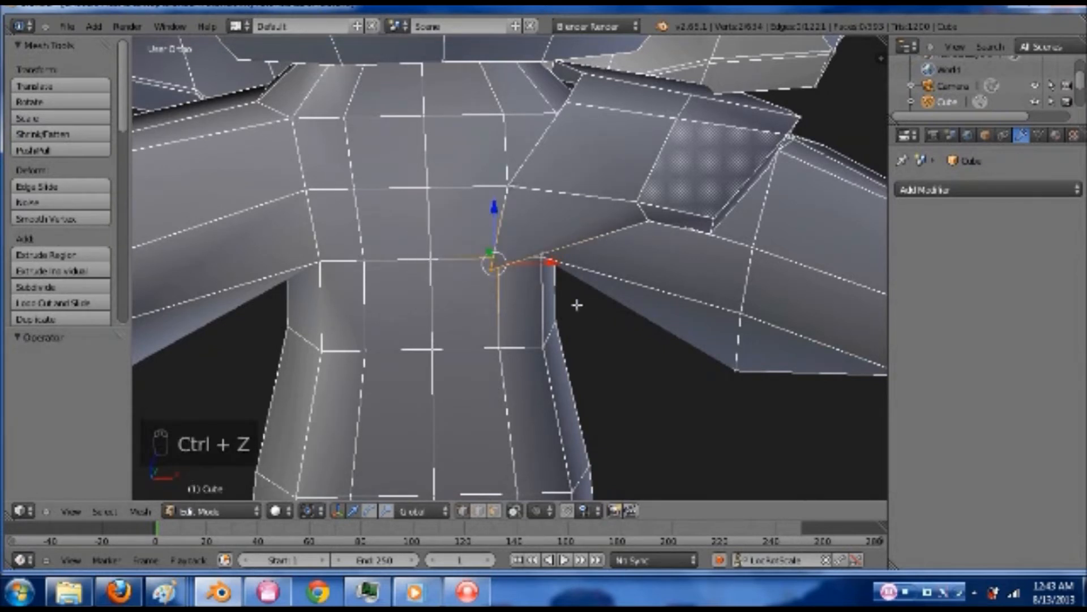
key(alt+m)
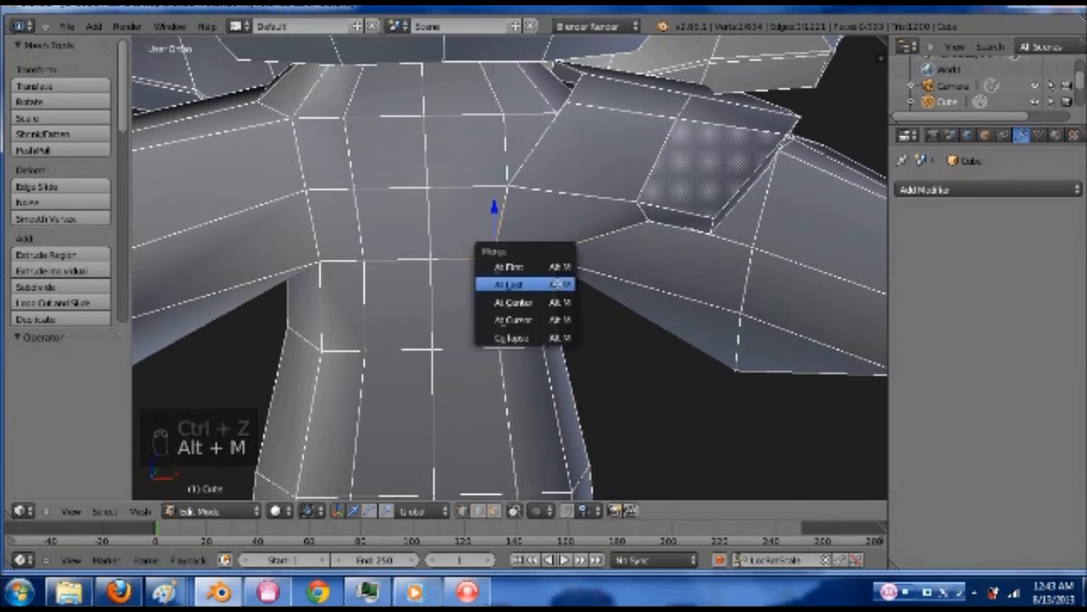
click(547, 304)
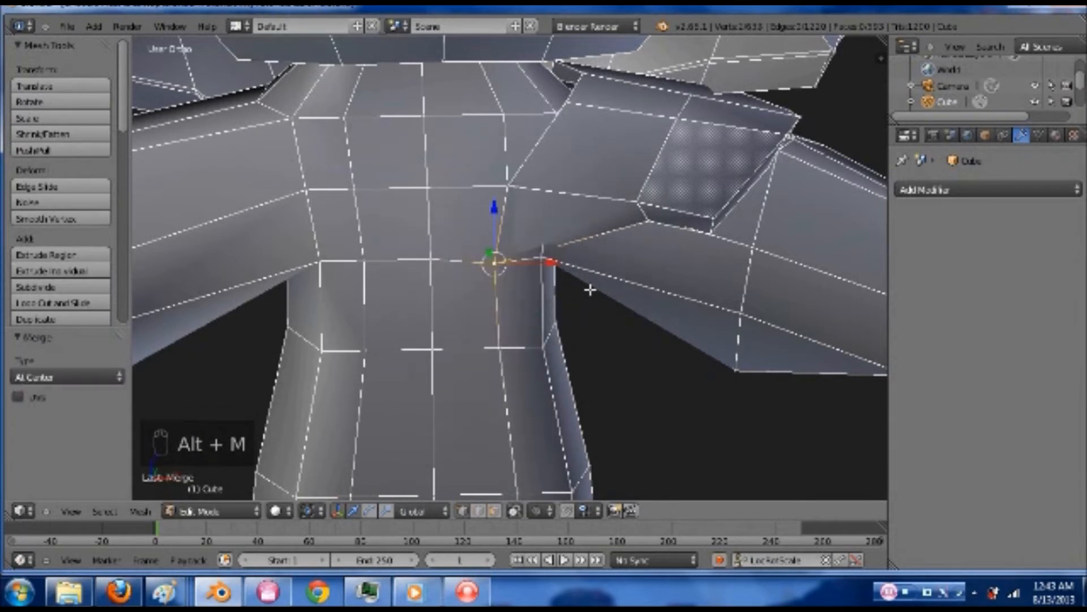
Add a loop cut across the inner part of the shoulder strap and move its selected vertices about -0.06 along Y
key(ctrl+r)
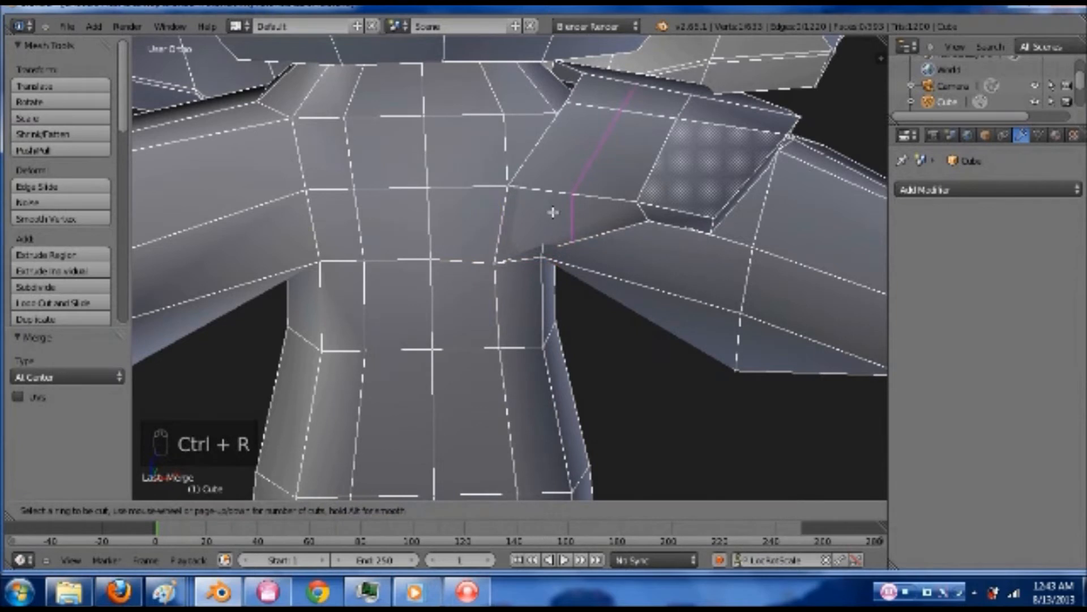
click(553, 212)
click(550, 214)
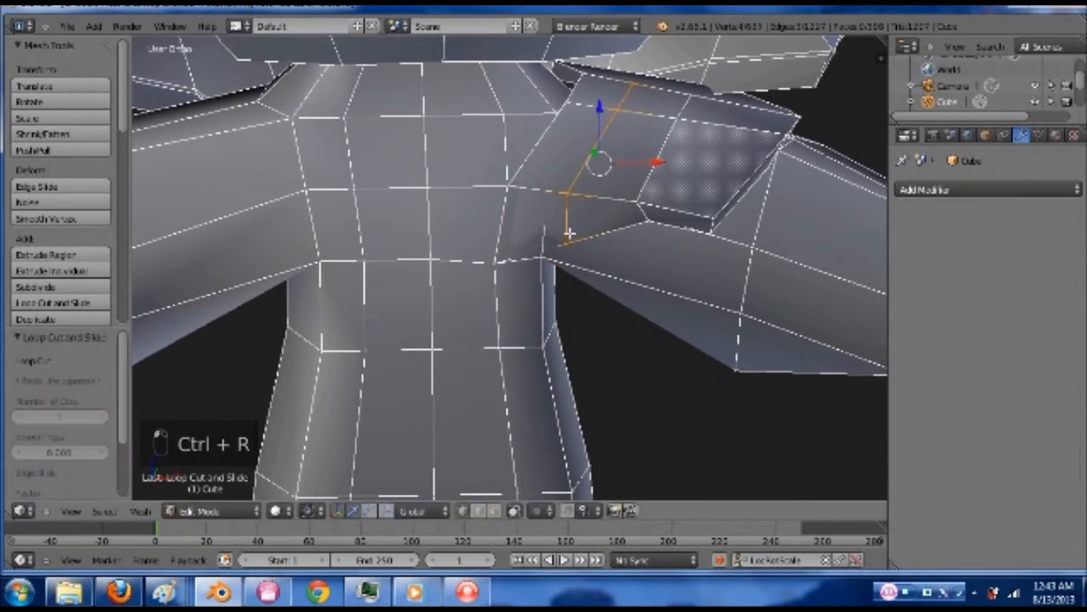
shift+right_click(574, 196)
middle_drag(565, 292, 527, 317)
drag(592, 197, 584, 202)
middle_drag(583, 202, 519, 89)
Select the vertices along the strap's upper inner edge, extrude them, and scale the extrusion to about 0.85
right_click(544, 116)
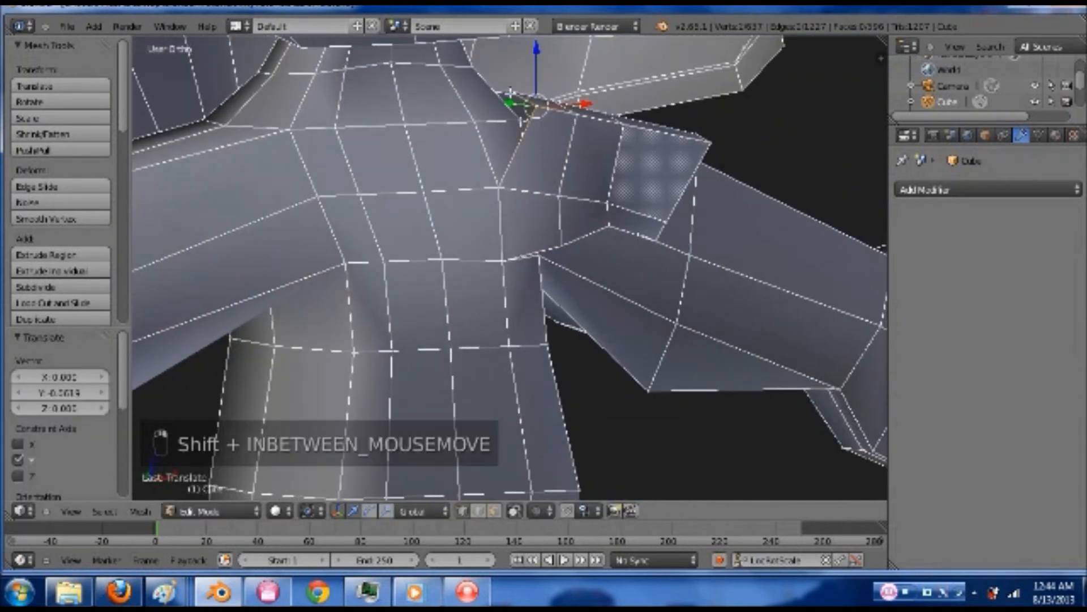
middle_drag(535, 146, 561, 166)
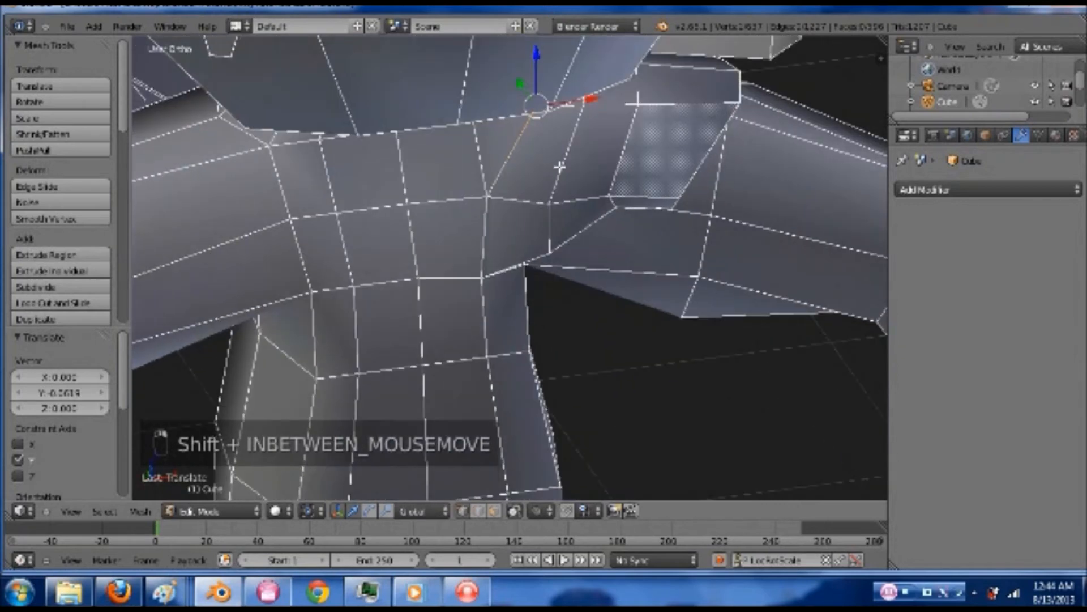
shift+middle_drag(597, 119, 566, 189)
scroll(573, 212, up, 2)
shift+right_click(508, 150)
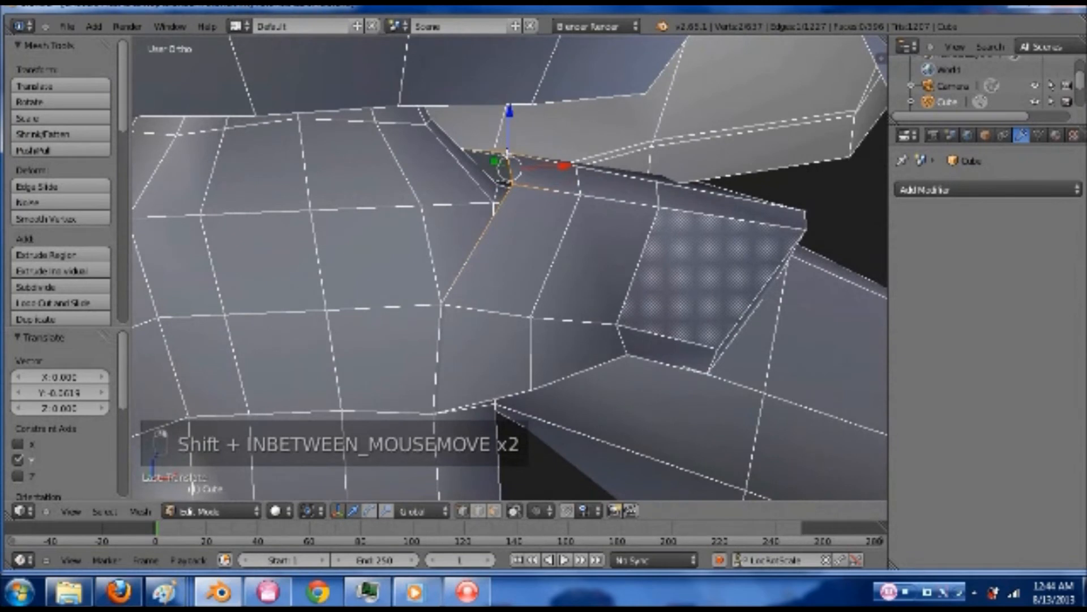
middle_drag(501, 180, 481, 155)
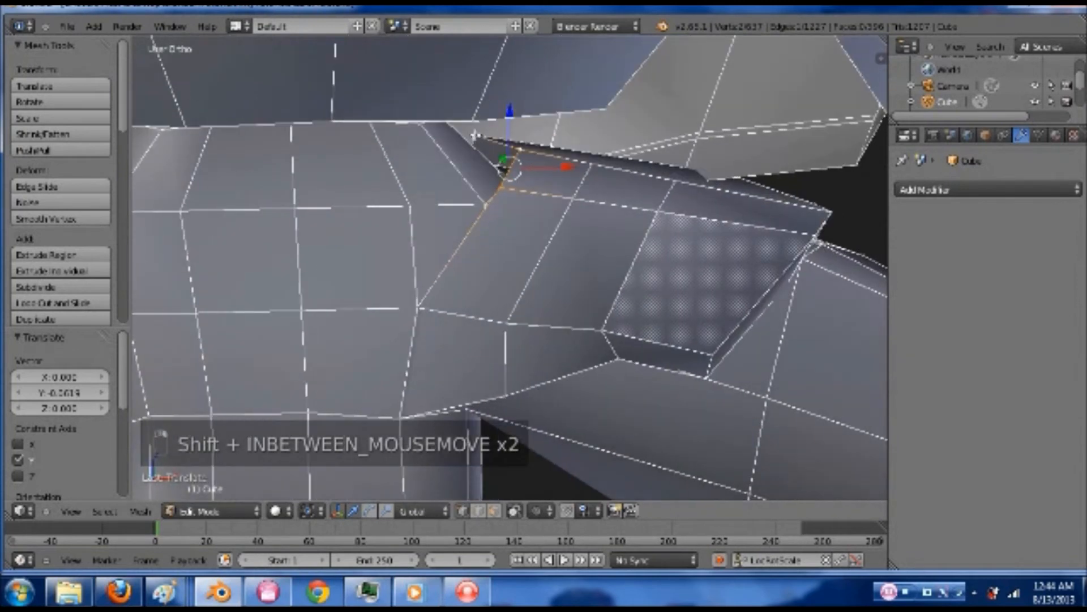
shift+right_click(475, 135)
key(e)
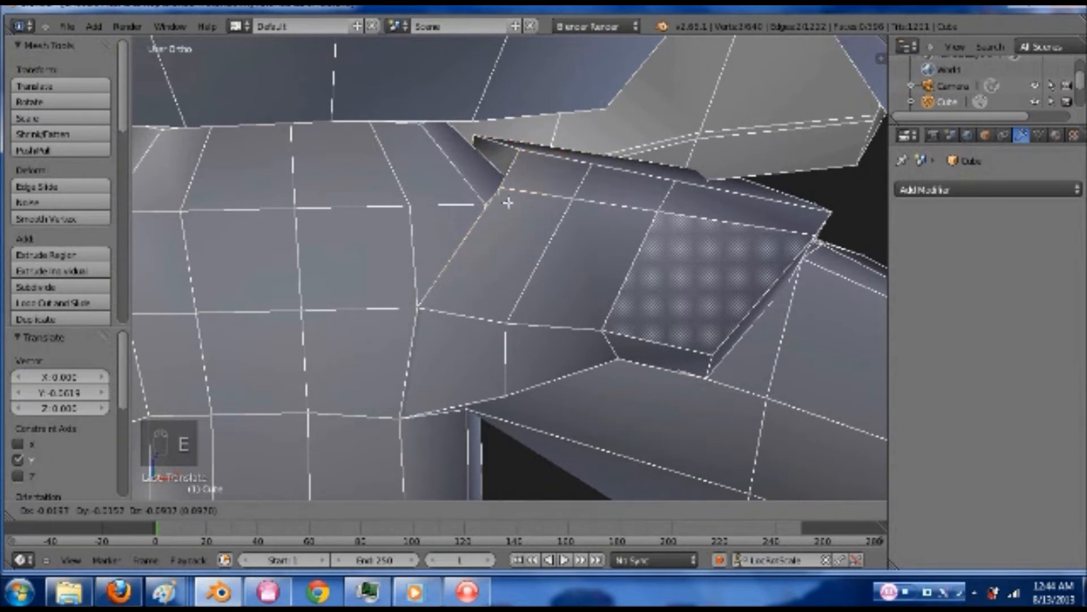
key(s)
click(607, 275)
Hide the linked face mesh, examine the neck and shoulder strap beneath it, and reveal the mesh again
scroll(528, 160, down, 4)
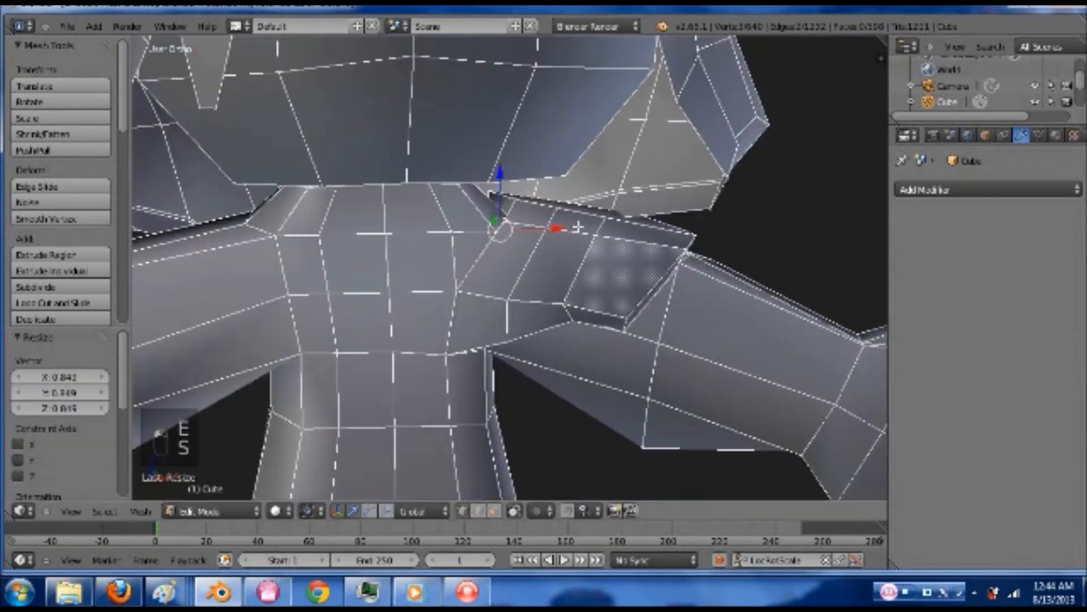
right_click(529, 159)
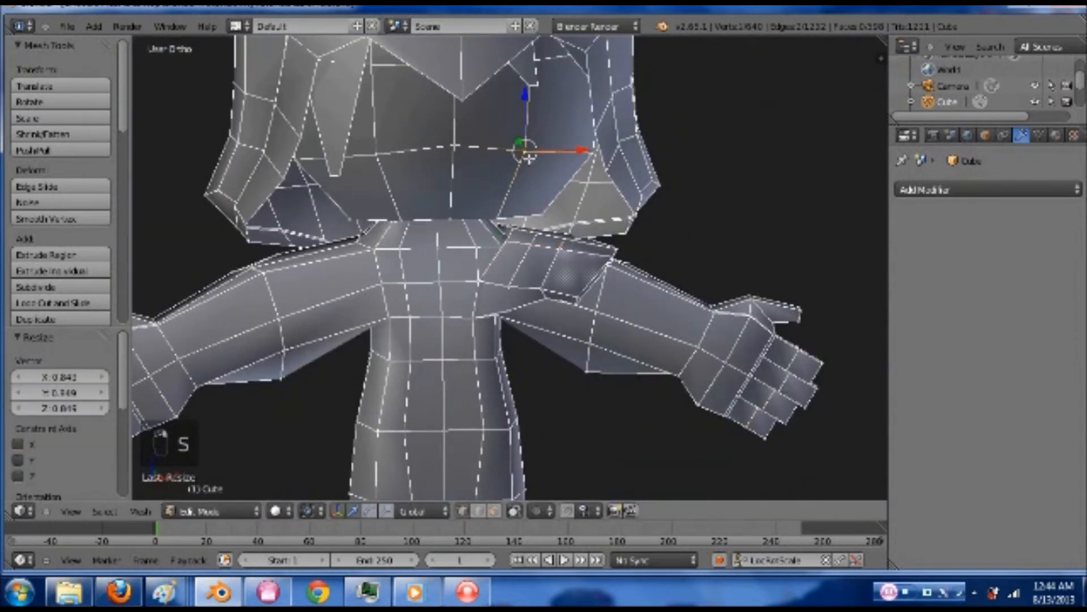
key(ctrl+l)
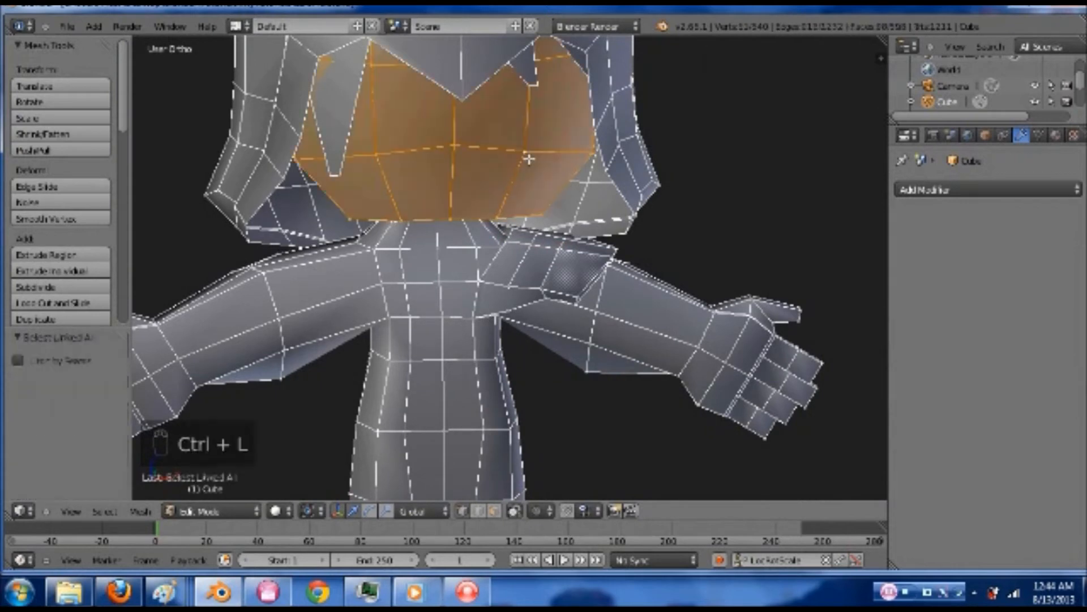
key(h)
middle_drag(533, 159, 577, 187)
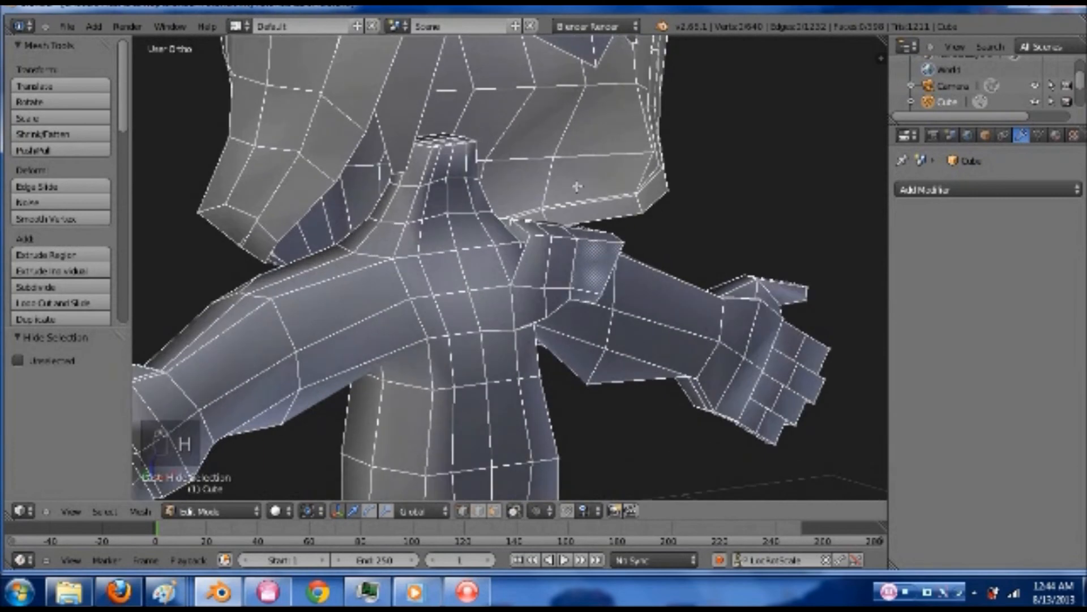
scroll(576, 187, up, 2)
scroll(589, 187, up, 1)
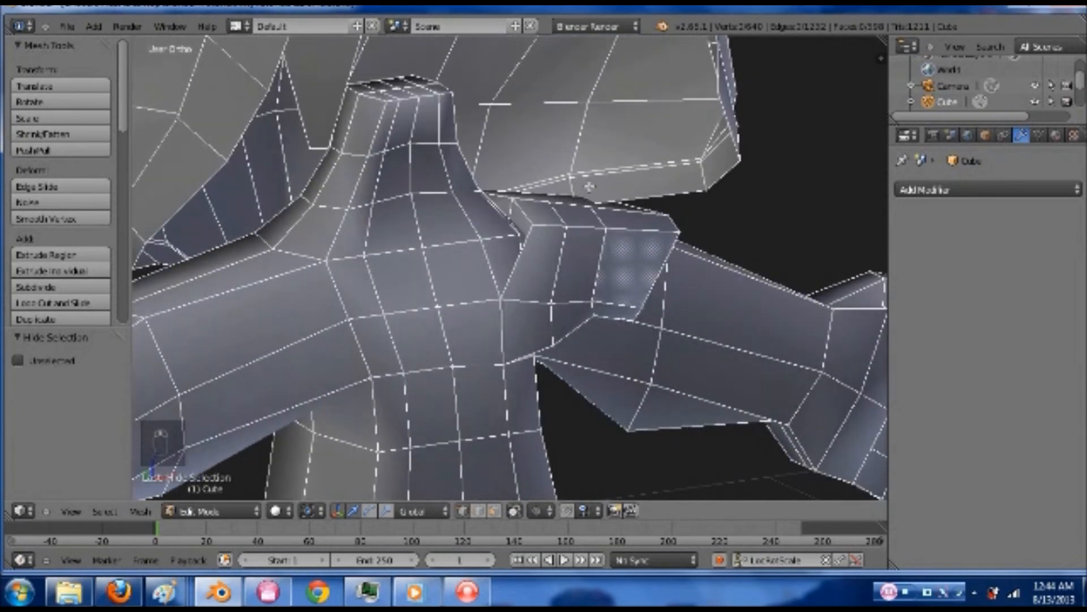
scroll(589, 187, up, 1)
scroll(587, 185, down, 2)
scroll(576, 177, up, 1)
key(alt+h)
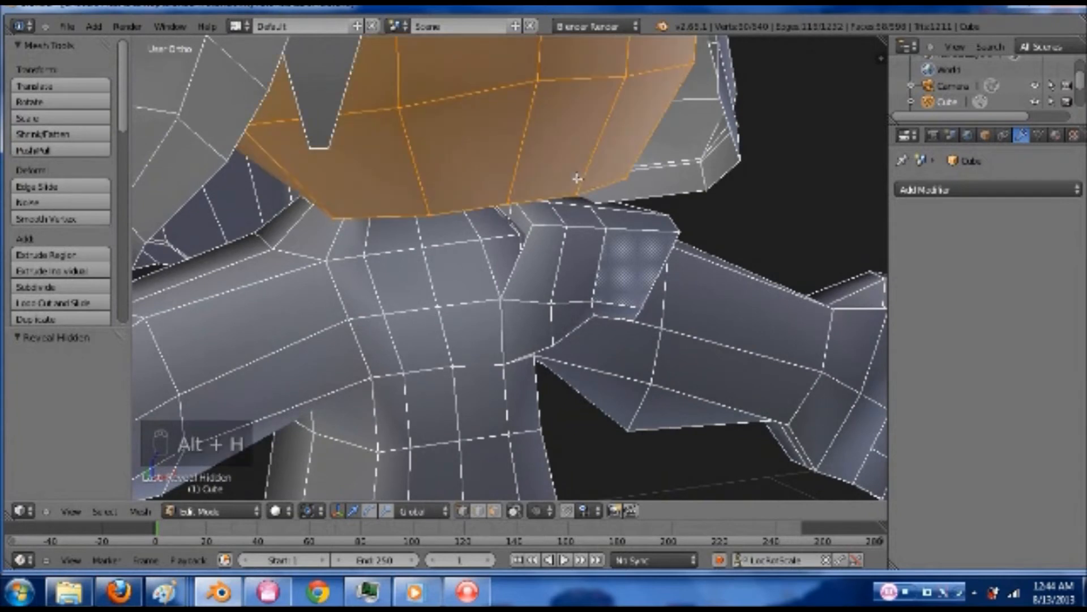
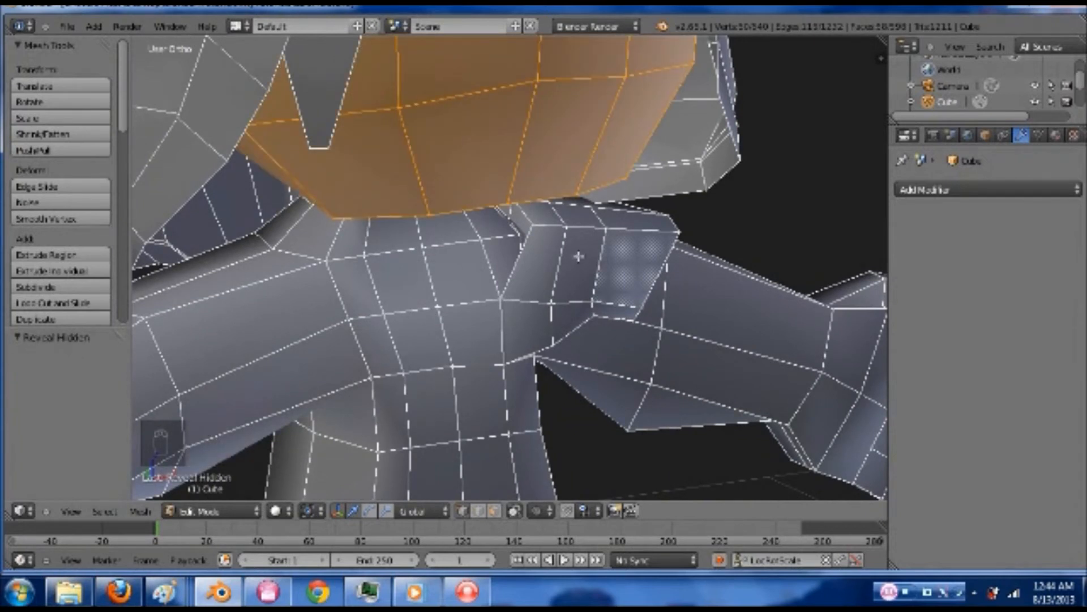
Leave Edit Mode and examine the whole character and the scene's object list
key(Tab)
scroll(576, 253, down, 5)
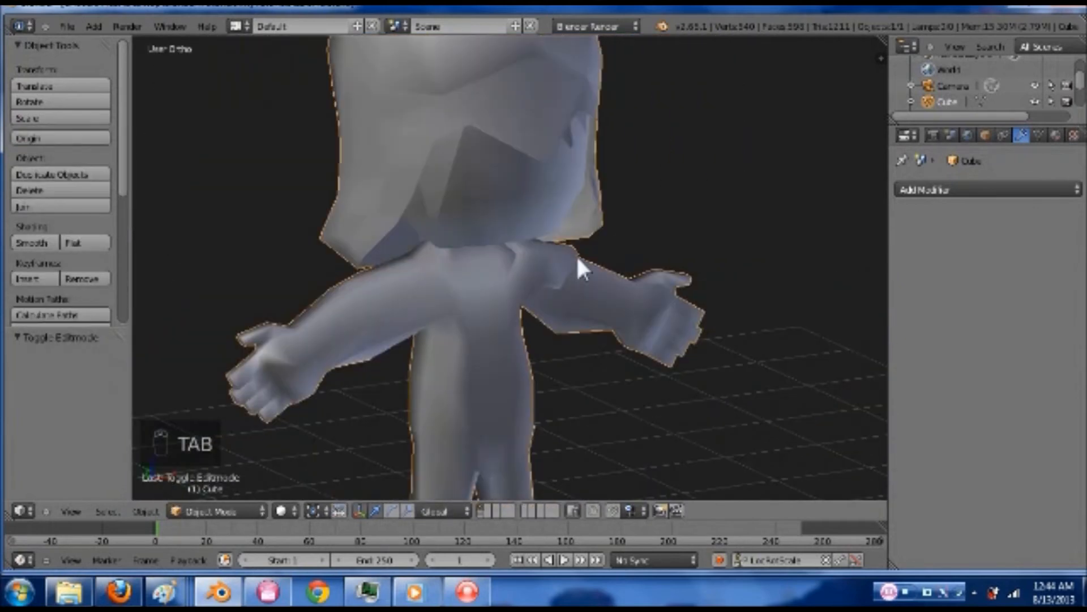
middle_drag(622, 291, 498, 276)
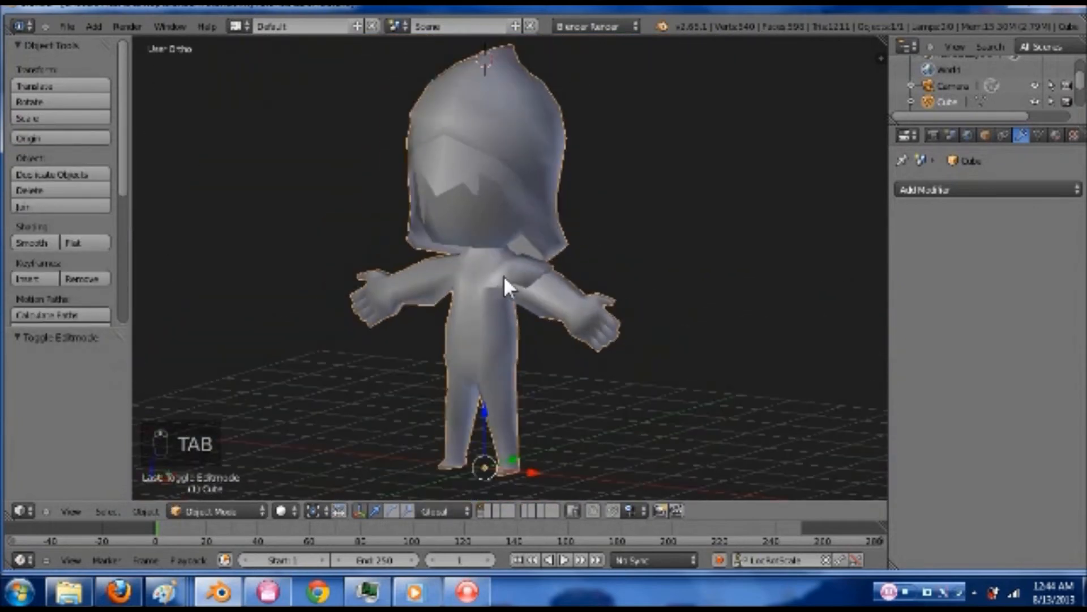
key(h)
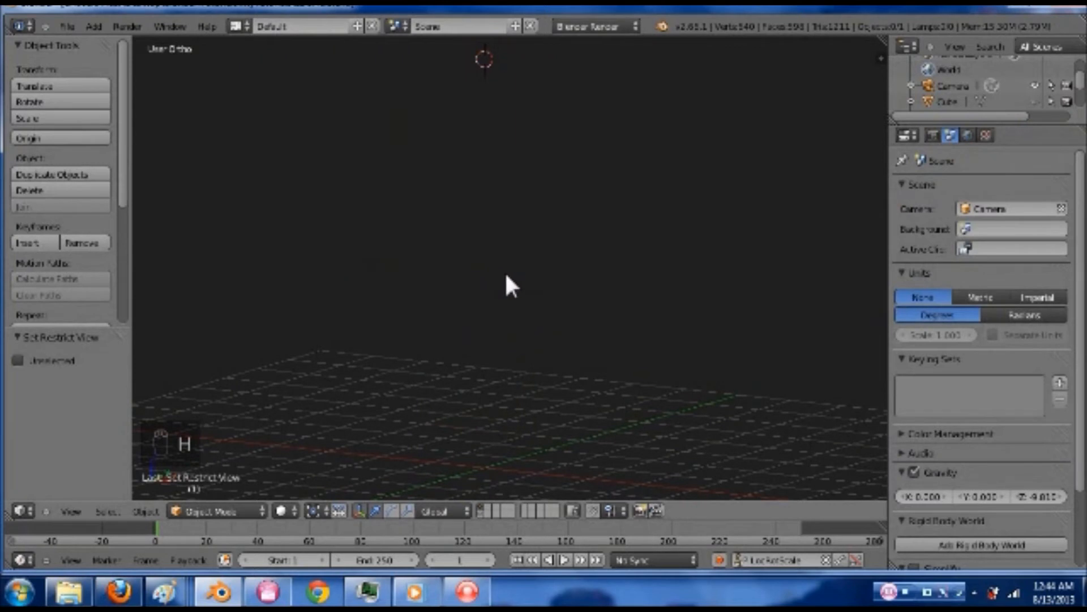
key(alt+h)
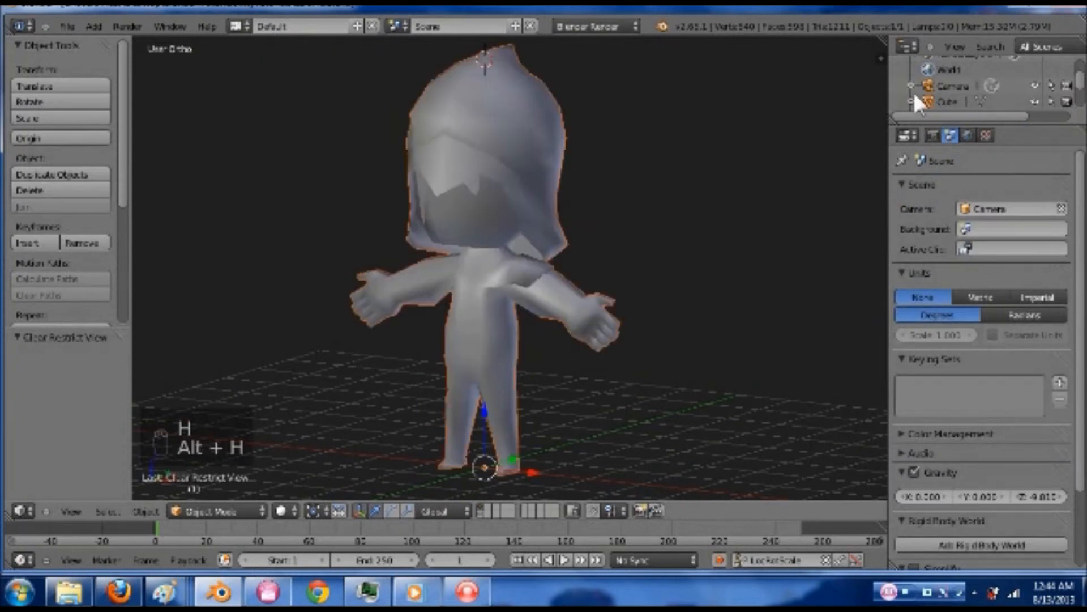
scroll(1031, 91, down, 4)
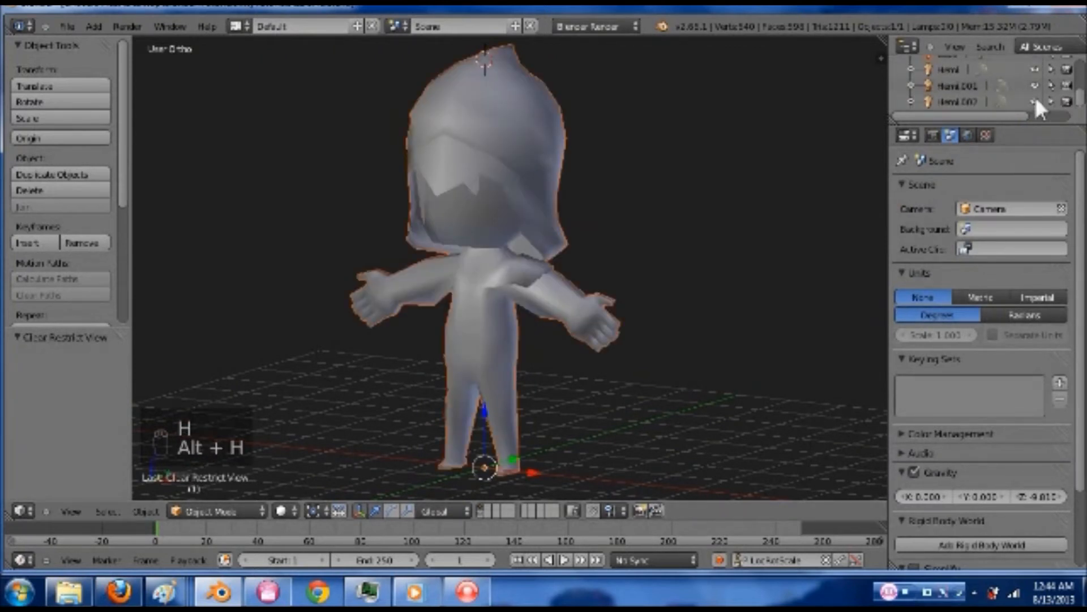
scroll(1038, 79, up, 5)
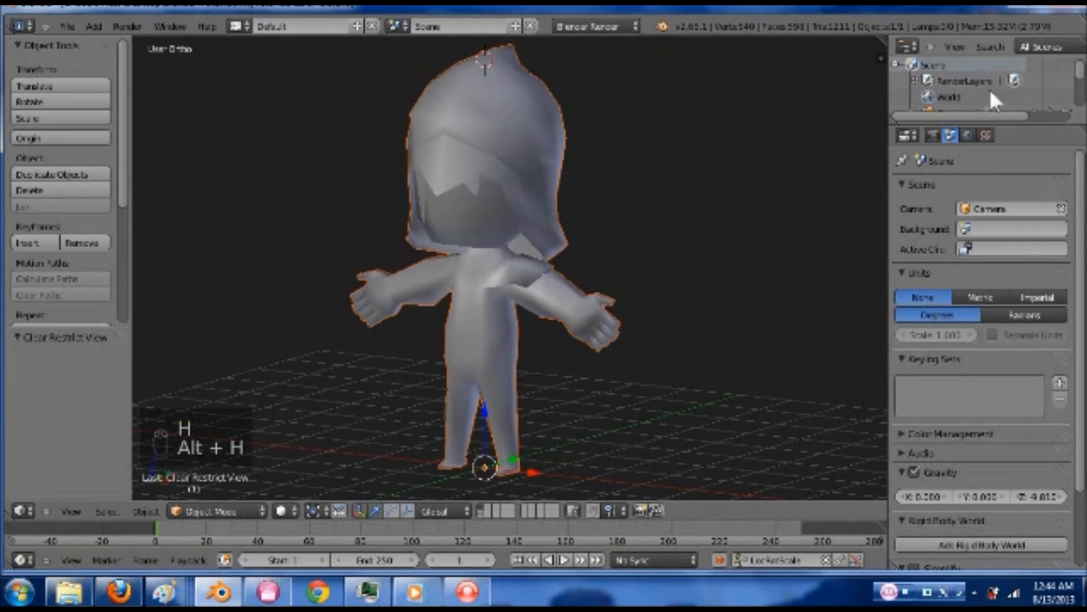
scroll(634, 252, up, 3)
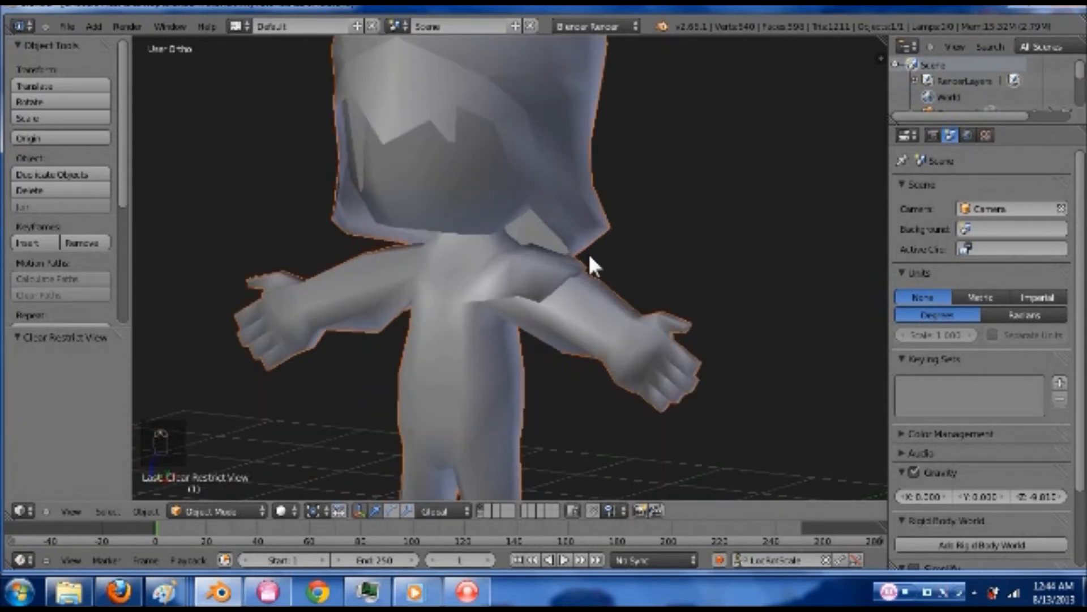
Switch to the front view, check the character against the reference drawing in wireframe, and enter Edit Mode on its mesh in solid shading
key(KP_1)
key(Tab)
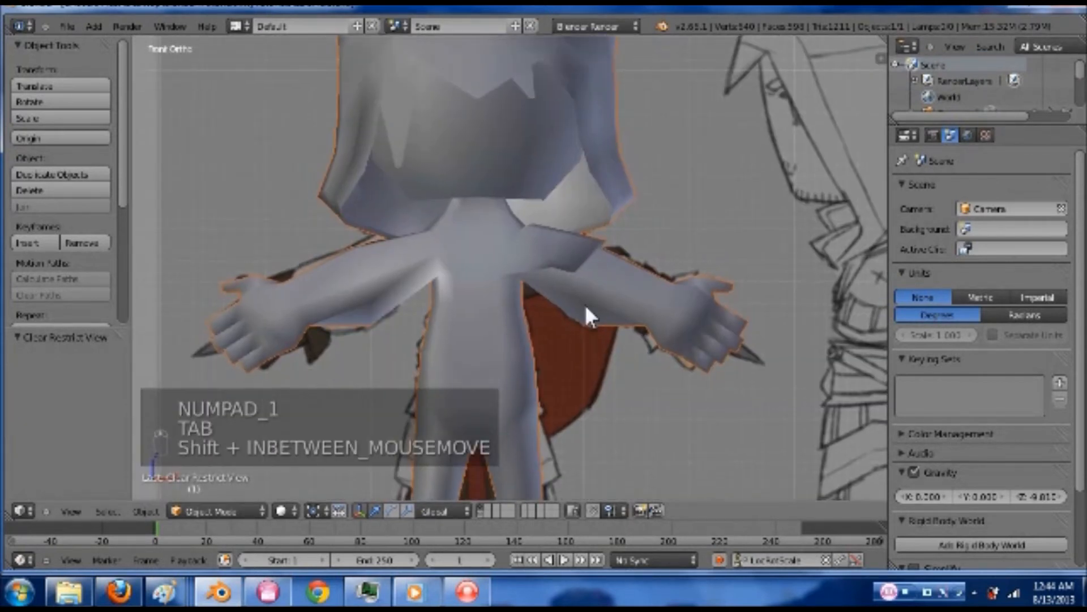
key(z)
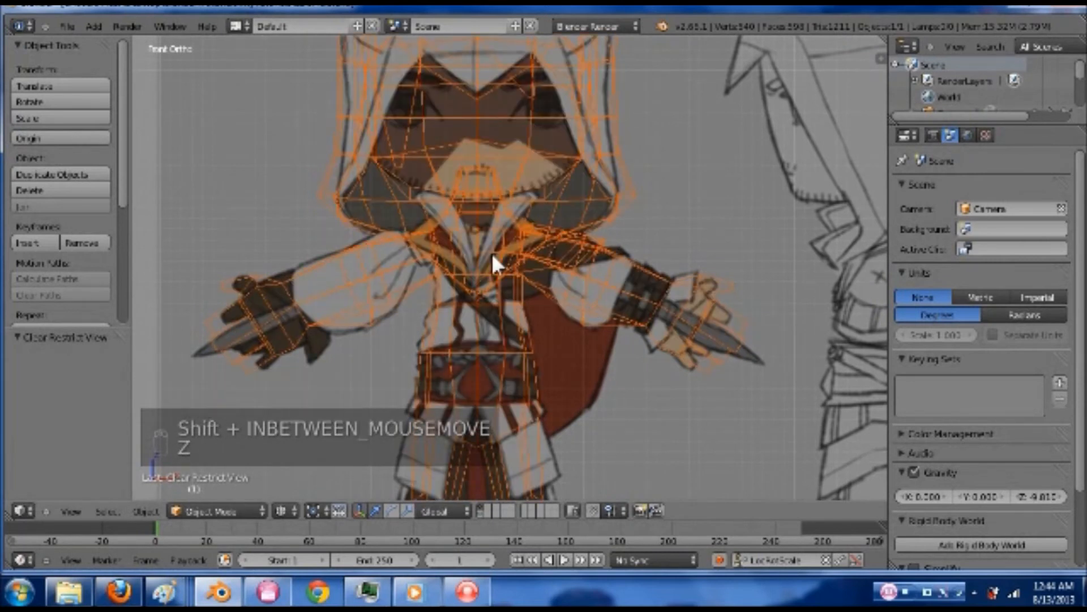
key(Tab)
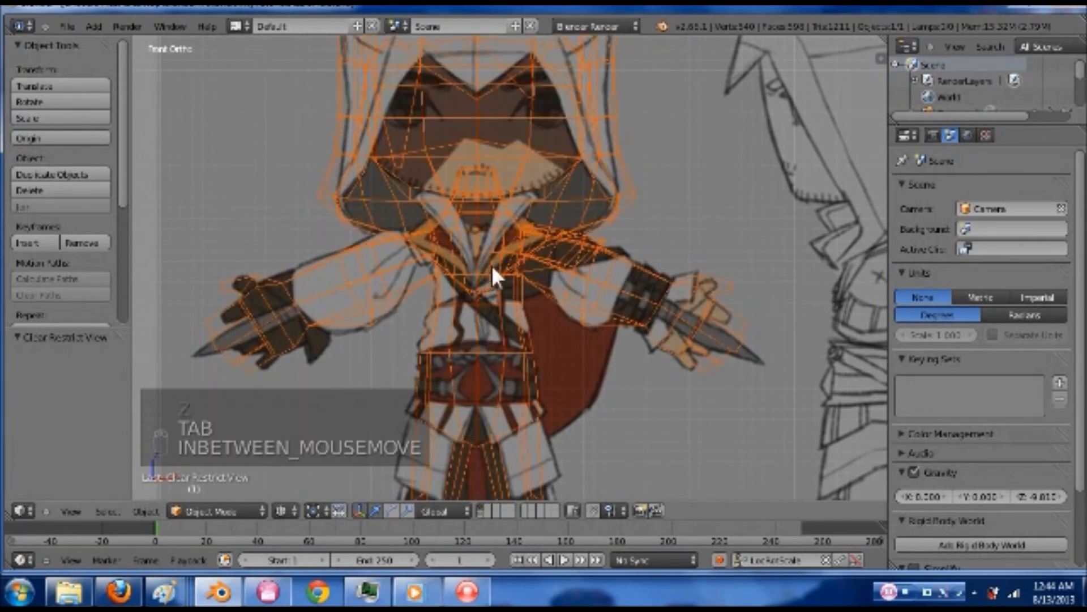
key(Tab)
key(Tab)
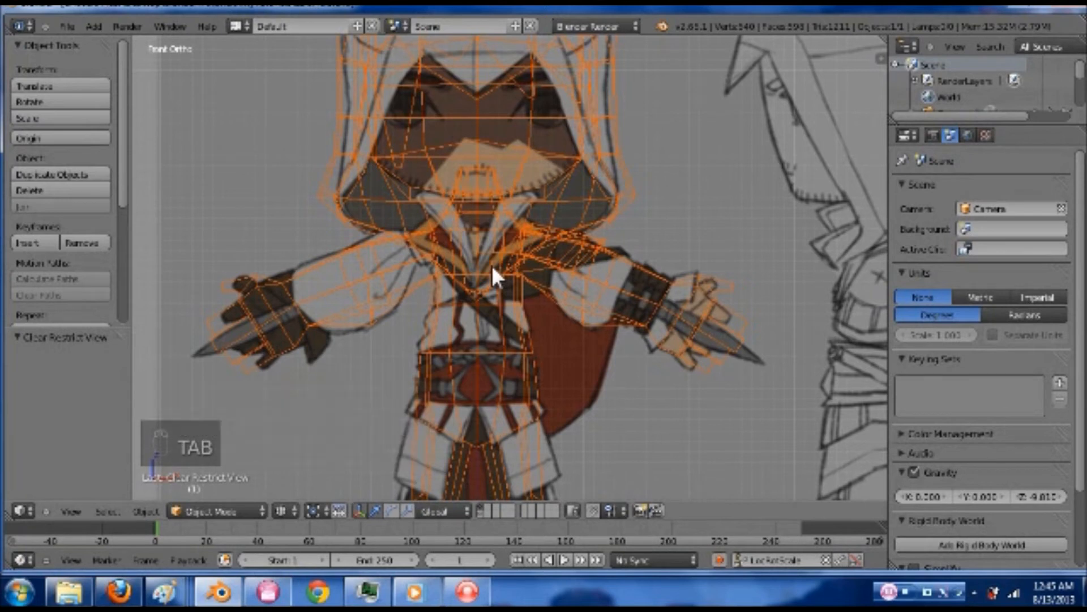
key(z)
key(Tab)
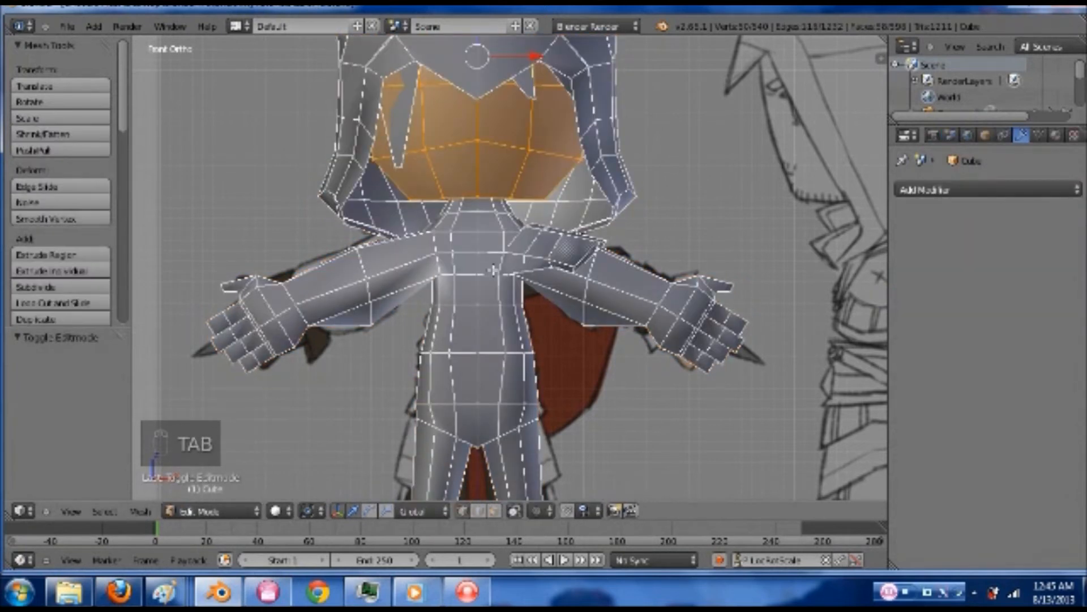
Compare the neck and chest mesh with the collar in the front reference drawing, alternating wireframe and solid shading
key(z)
scroll(510, 267, up, 1)
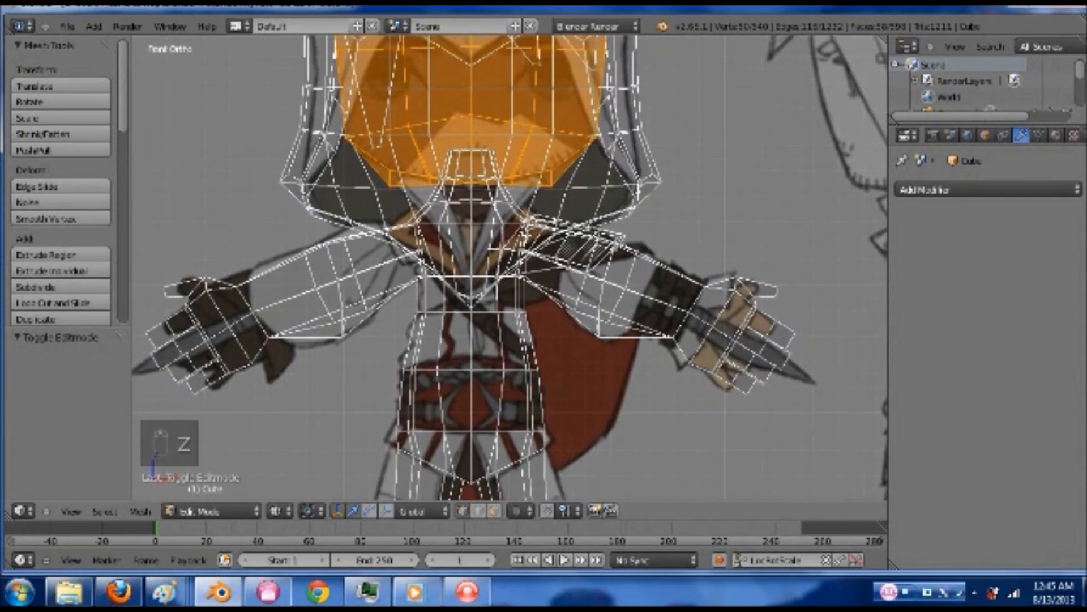
key(z)
scroll(510, 268, up, 1)
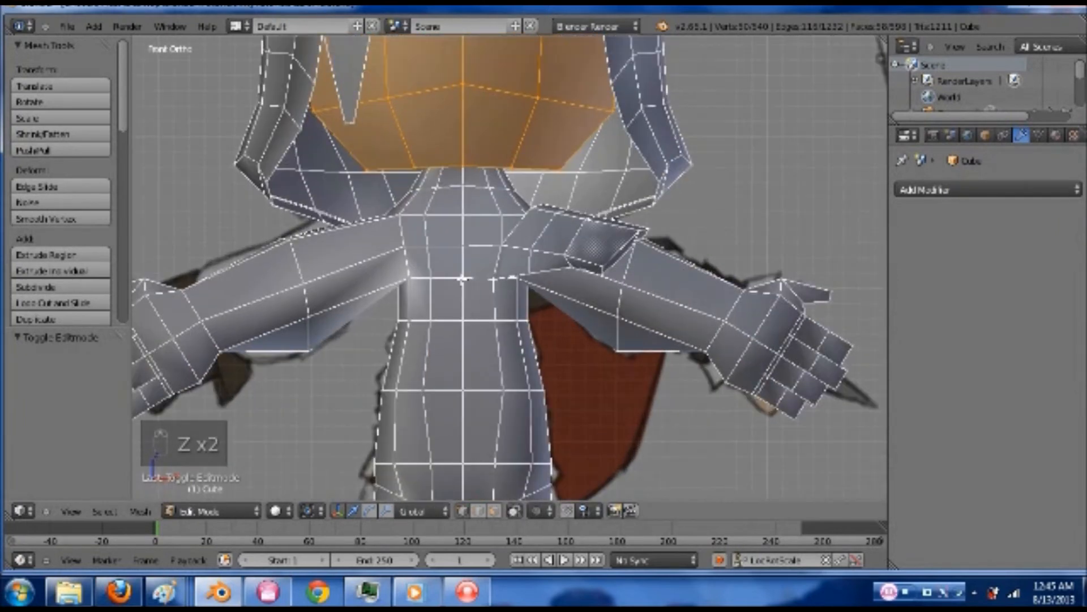
right_click(463, 279)
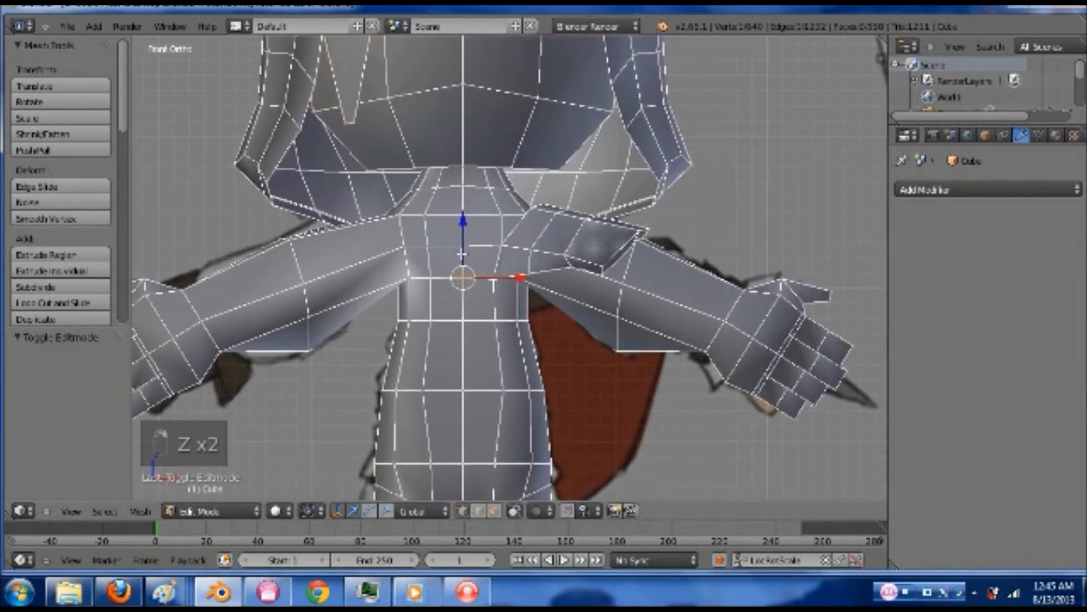
shift+right_click(462, 219)
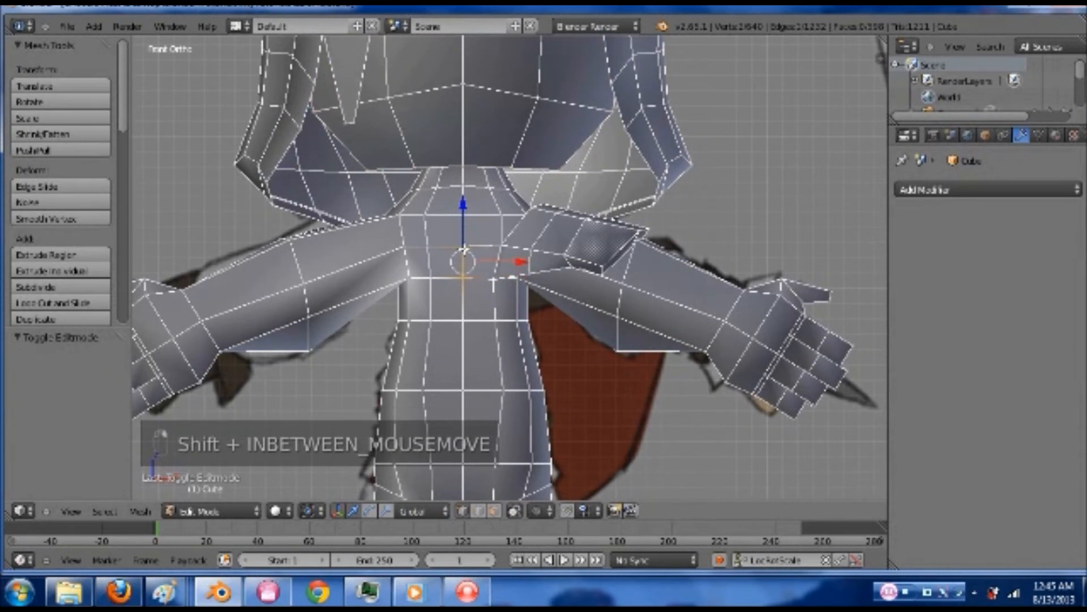
key(z)
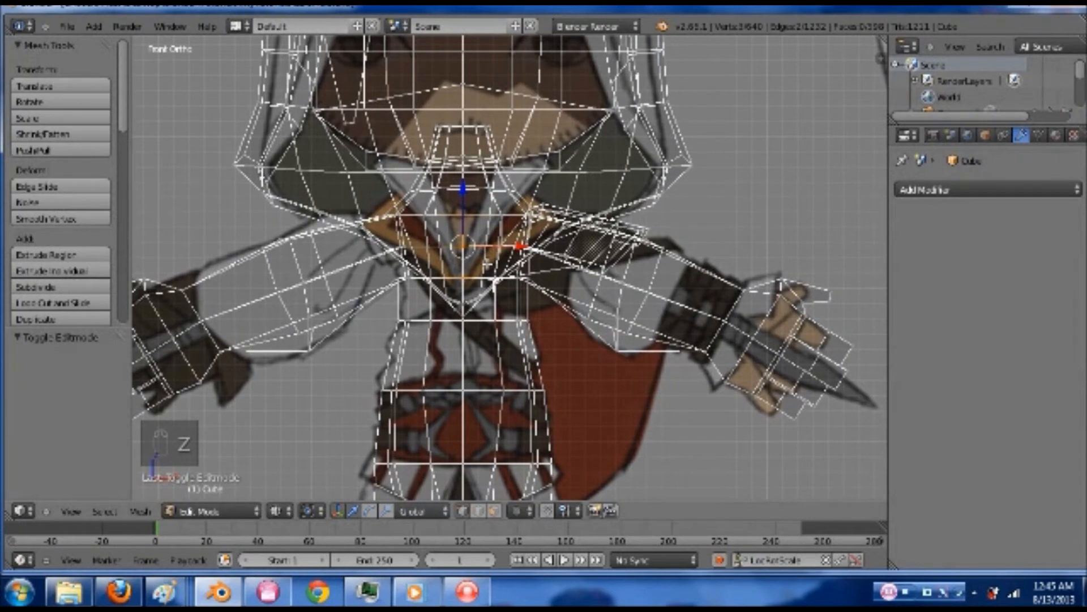
key(z)
shift+middle_drag(513, 263, 513, 280)
scroll(512, 281, up, 1)
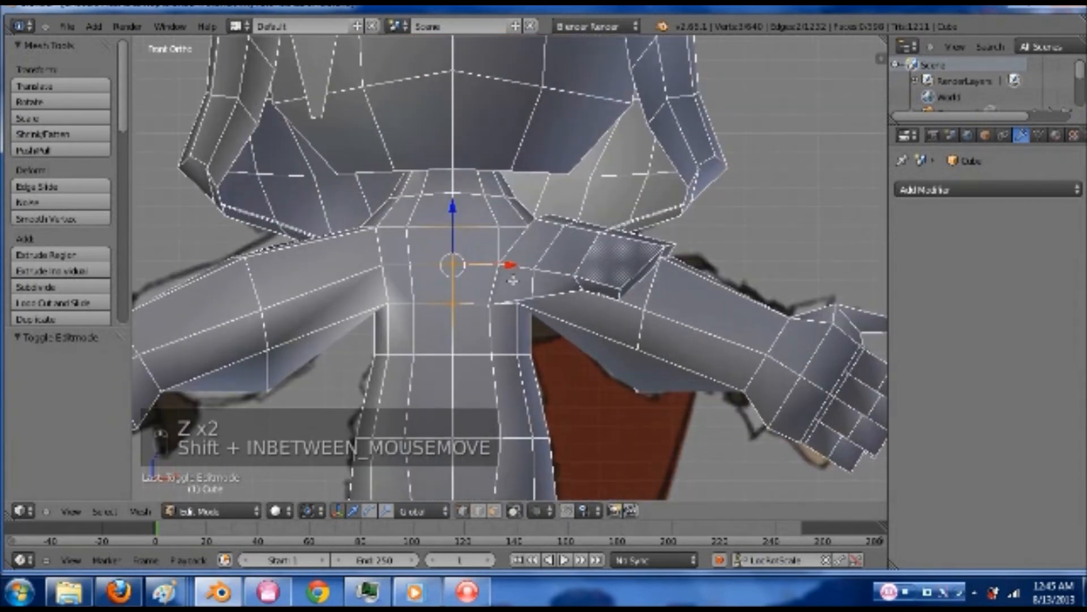
scroll(511, 279, up, 1)
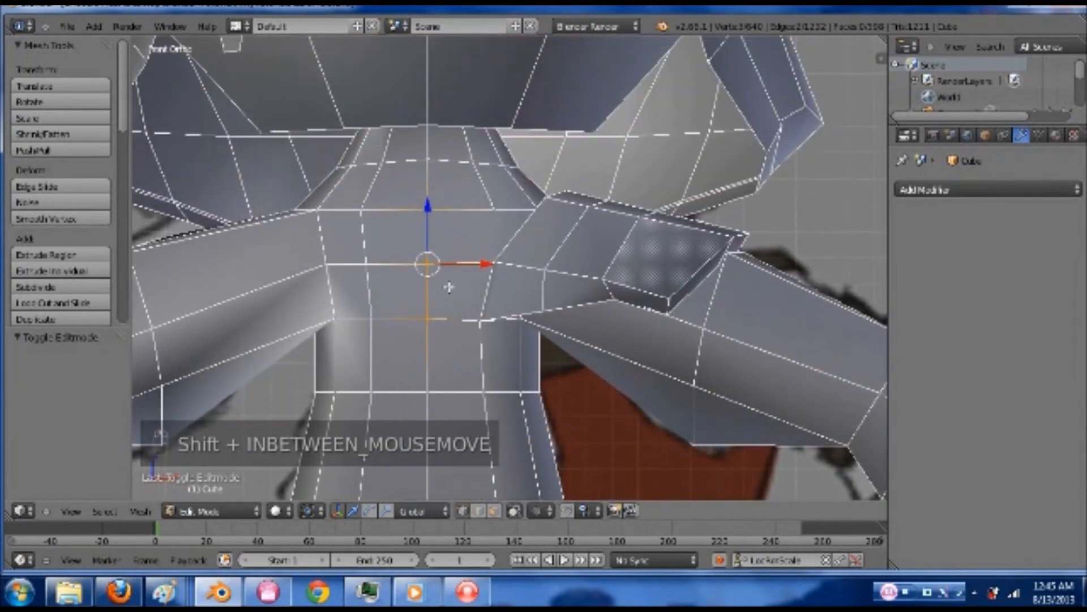
Select the two vertices along the centre of the upper chest and extrude their edge forward by about 0.099 along Y
alt+right_click(431, 314)
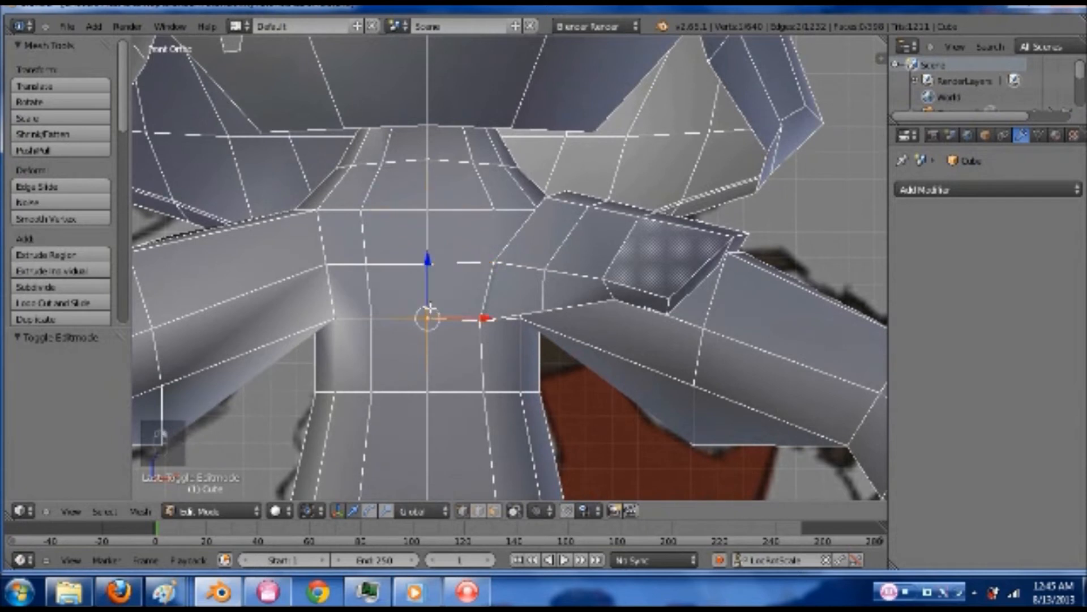
alt+shift+right_click(430, 264)
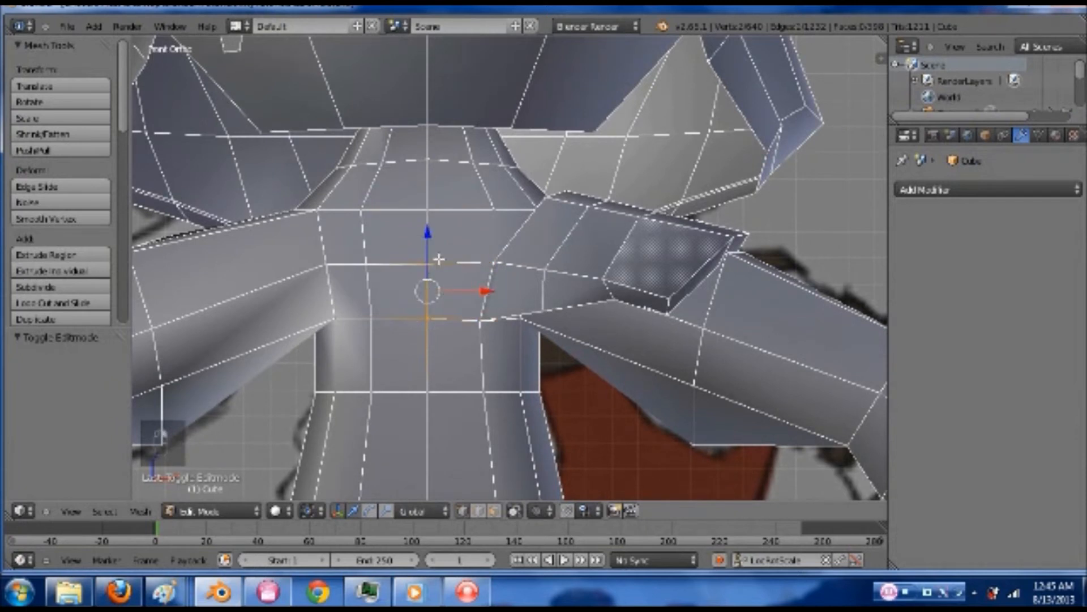
middle_drag(450, 260, 552, 282)
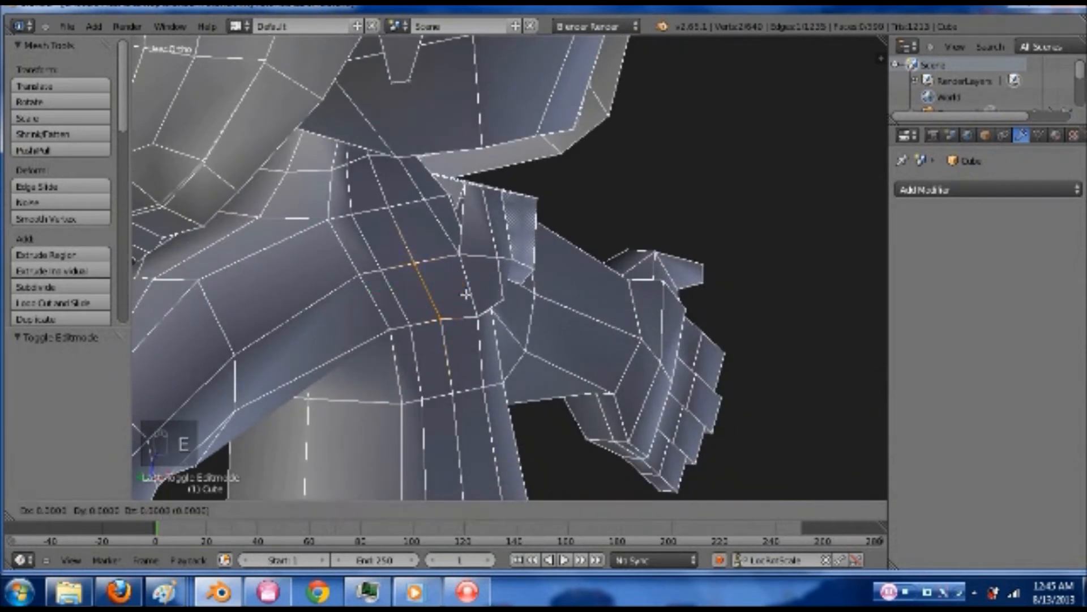
key(e)
click(487, 298)
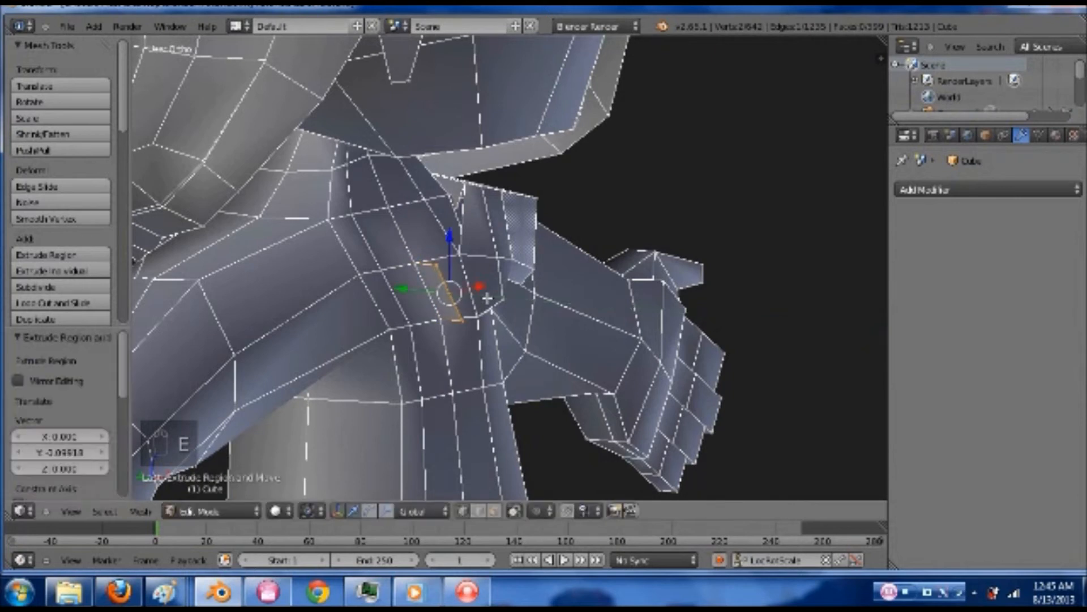
Merge the lower extruded vertex into the original chest centre vertex at the last selected one
scroll(473, 317, up, 5)
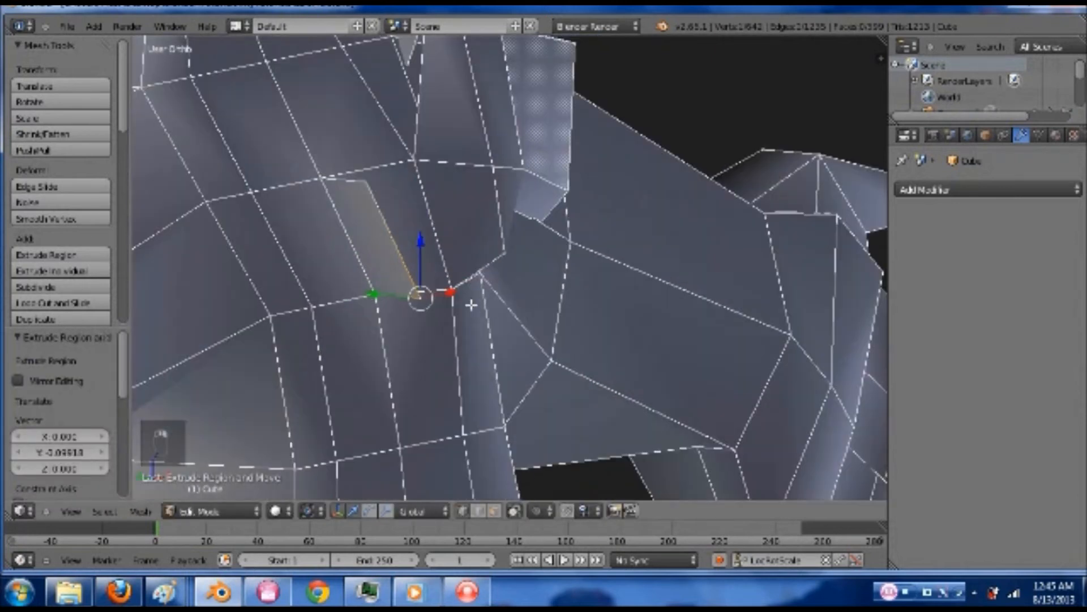
shift+right_click(372, 293)
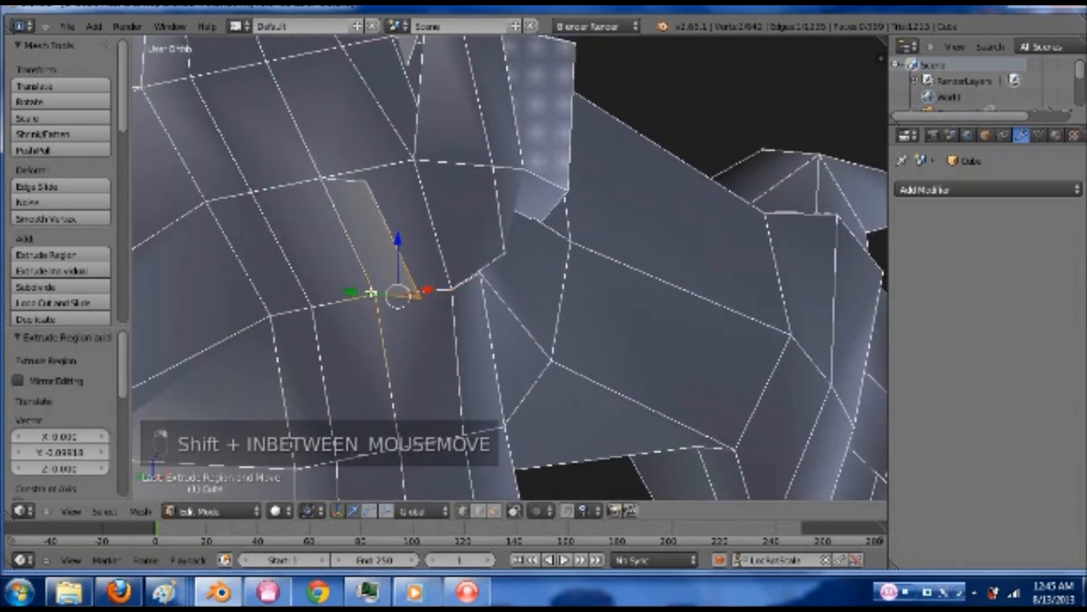
key(alt+m)
click(335, 274)
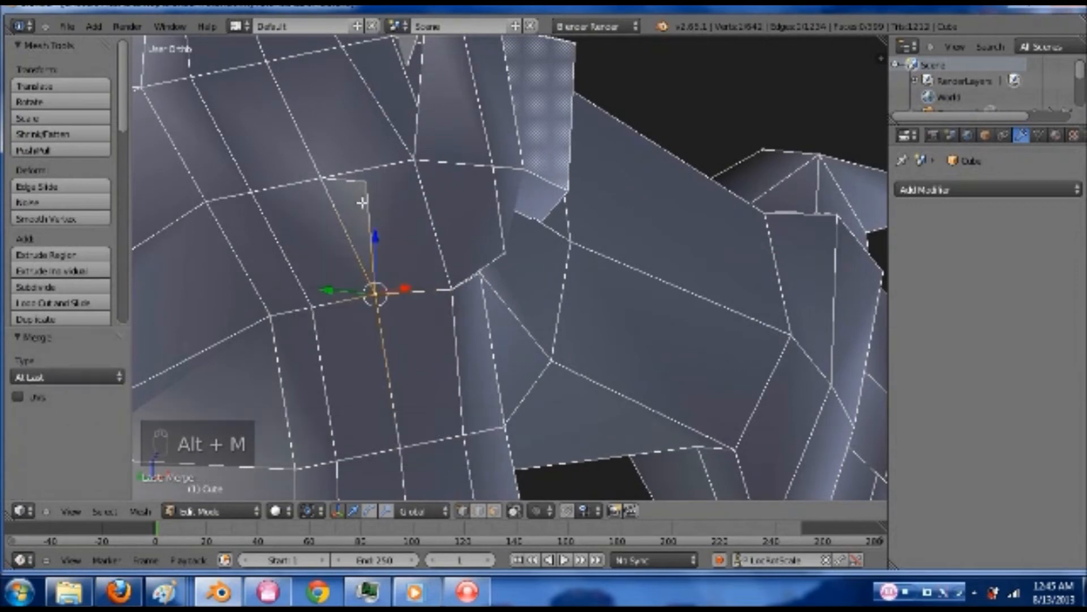
Examine the upper corner of the new chest flap against the collar in the front reference drawing
right_click(374, 181)
shift+right_click(324, 177)
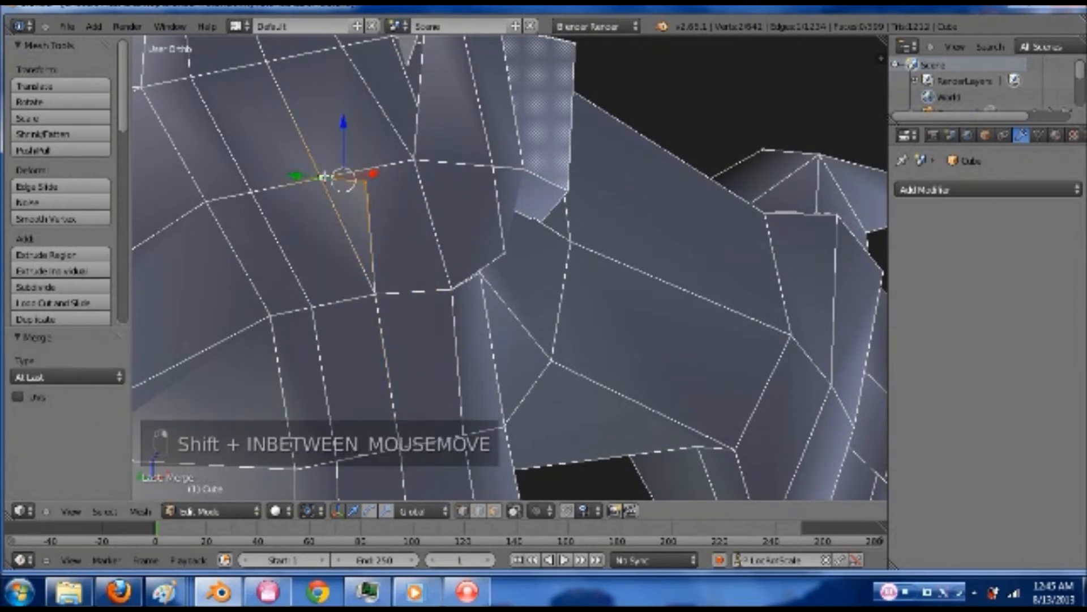
key(KP_1)
scroll(401, 181, down, 1)
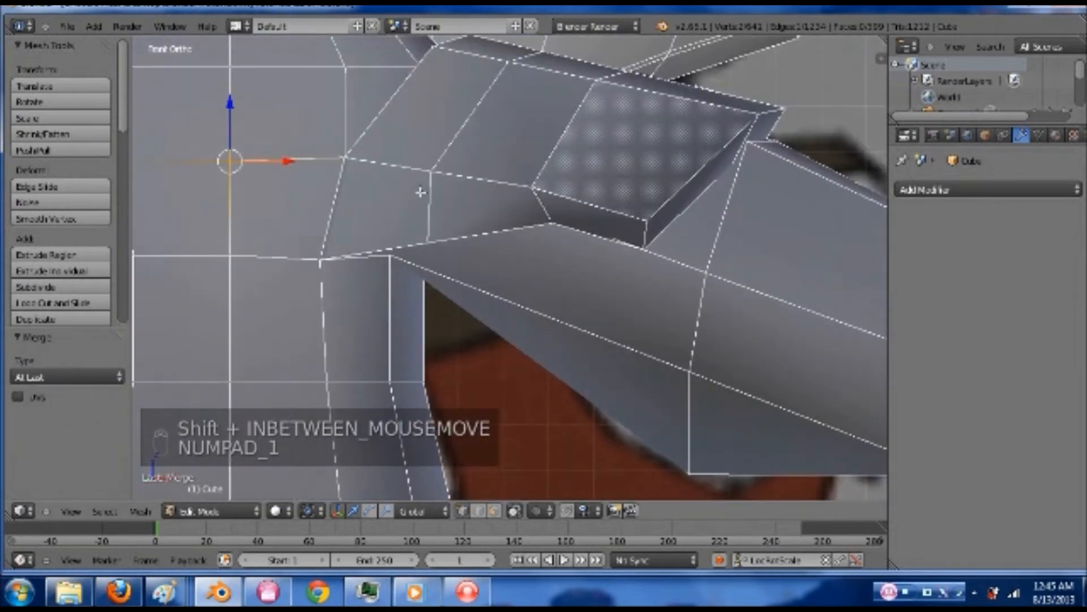
key(z)
shift+middle_drag(420, 192, 541, 271)
scroll(448, 232, down, 2)
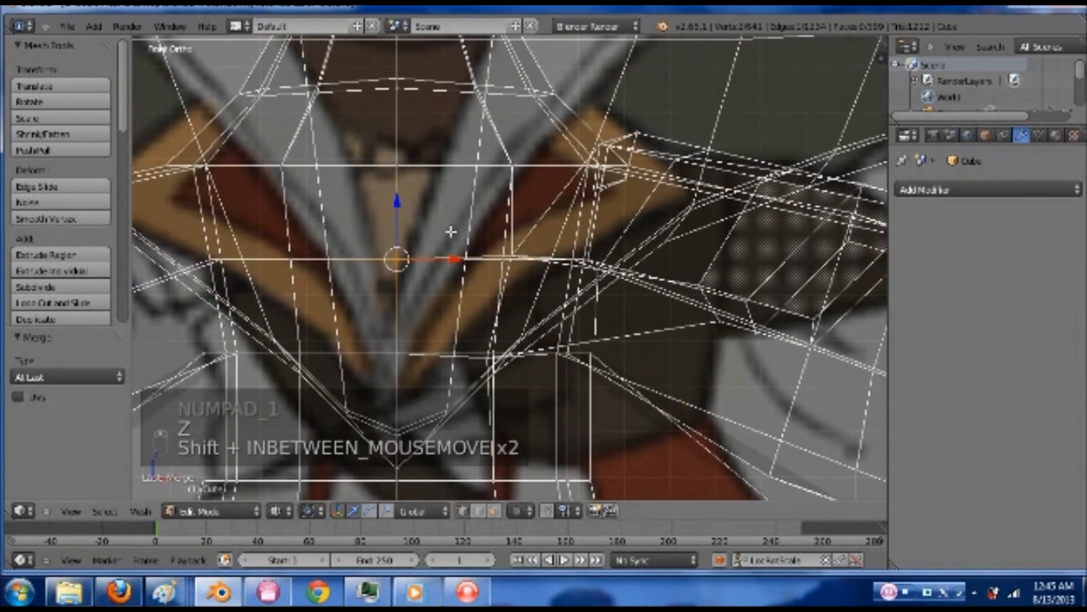
key(z)
scroll(452, 235, down, 3)
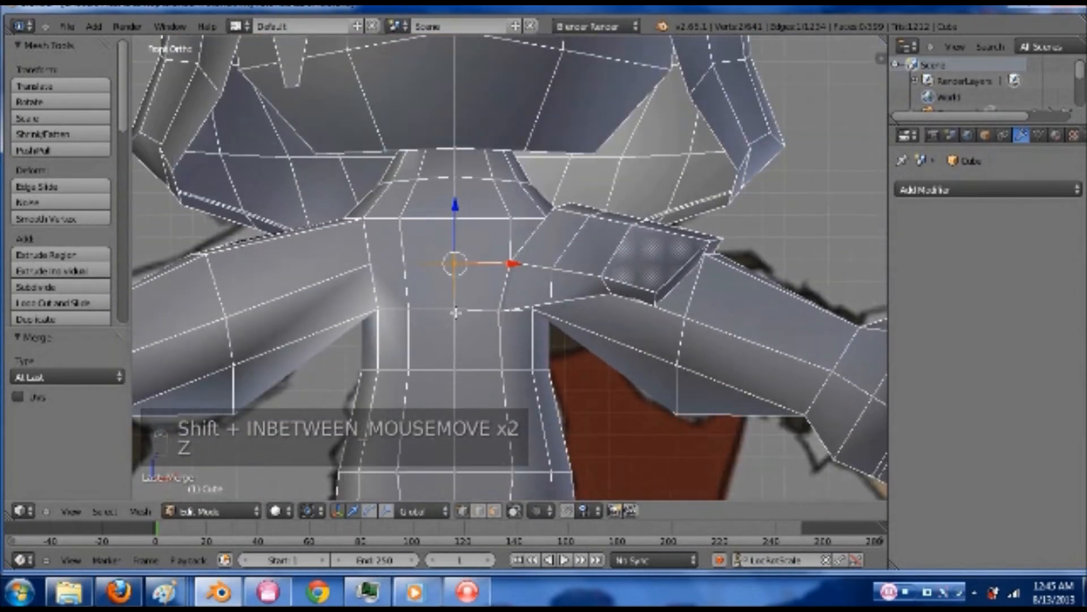
key(z)
key(z)
mouse_move(462, 337)
middle_down()
mouse_move(559, 342)
mouse_move(496, 328)
middle_up()
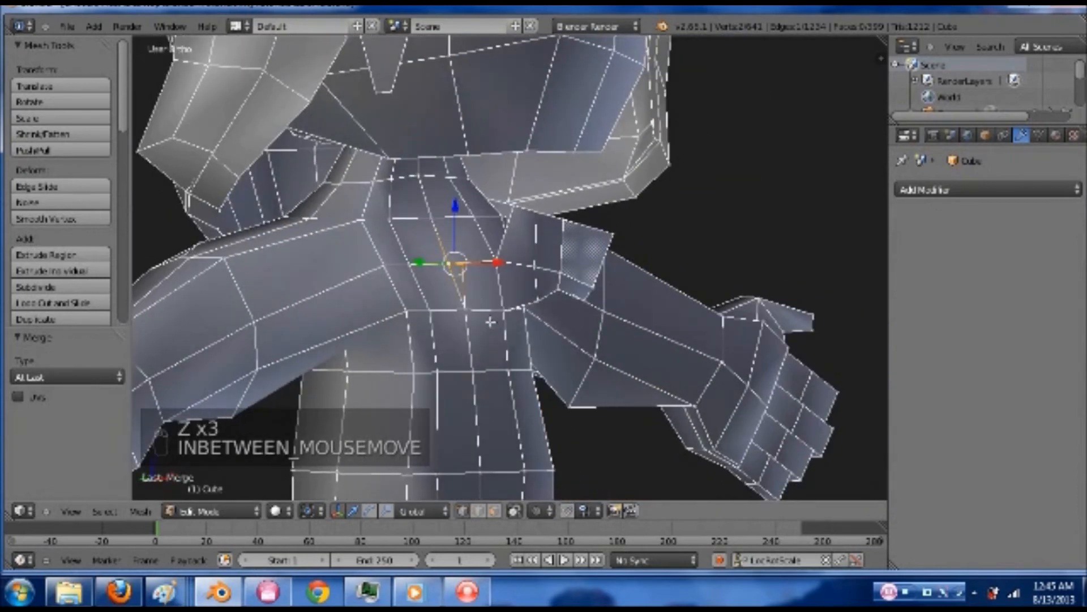
Move the flap's free upper vertex along X by 0.048 and then by another 0.204, to the collar beside the chest centre
drag(506, 262, 502, 274)
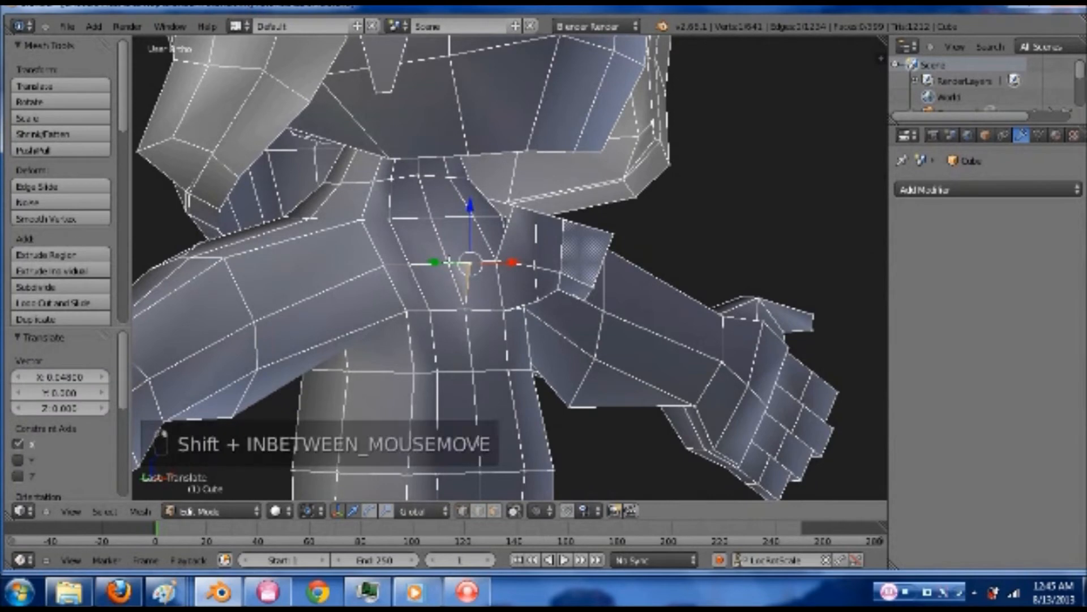
key(KP_1)
key(z)
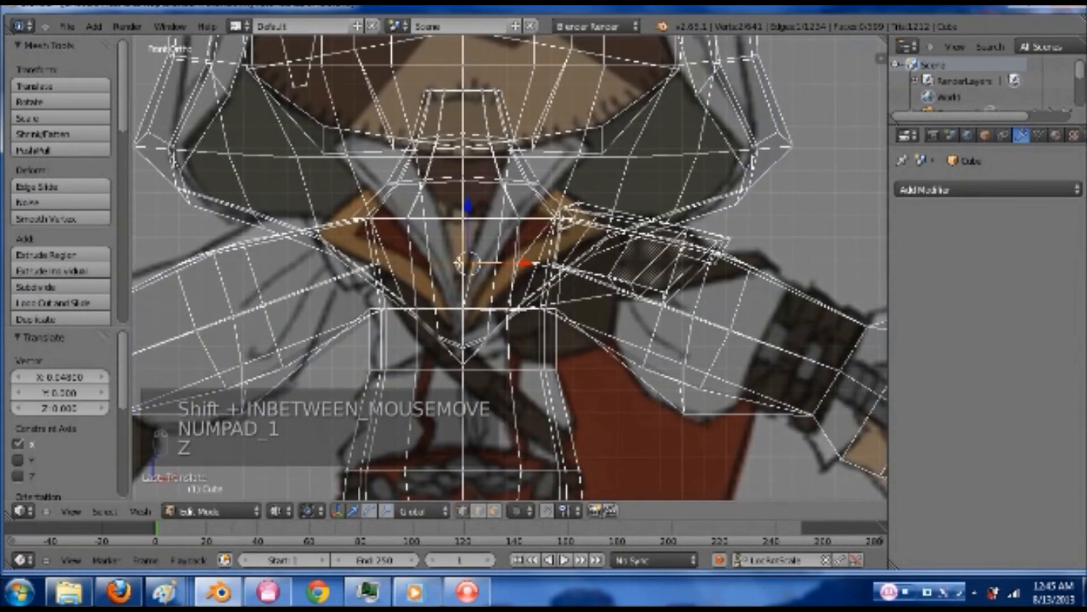
shift+middle_drag(530, 282, 526, 293)
scroll(509, 293, up, 2)
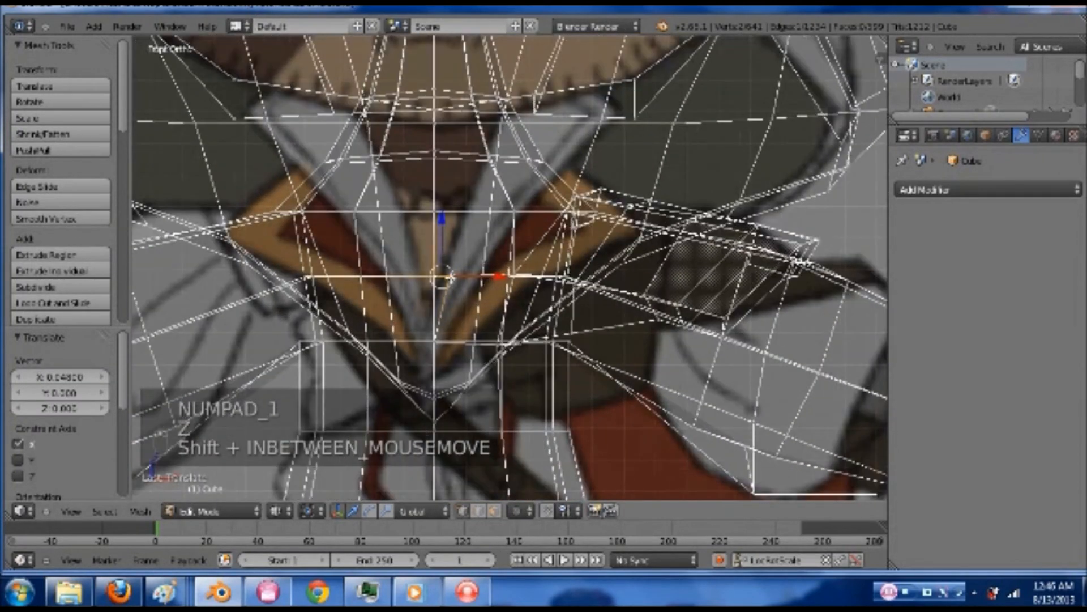
key(g)
key(x)
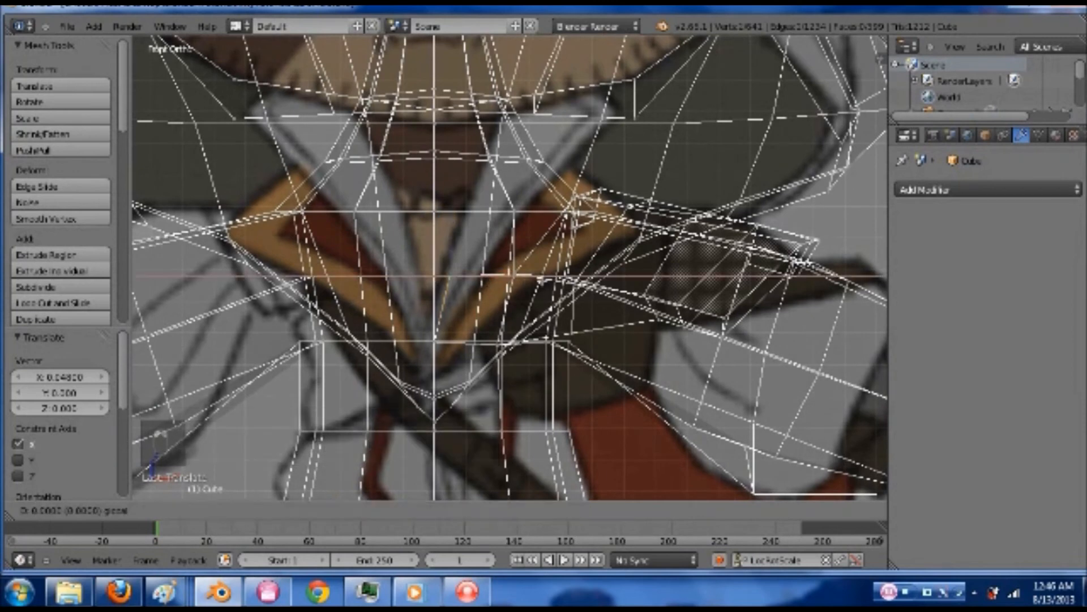
click(494, 272)
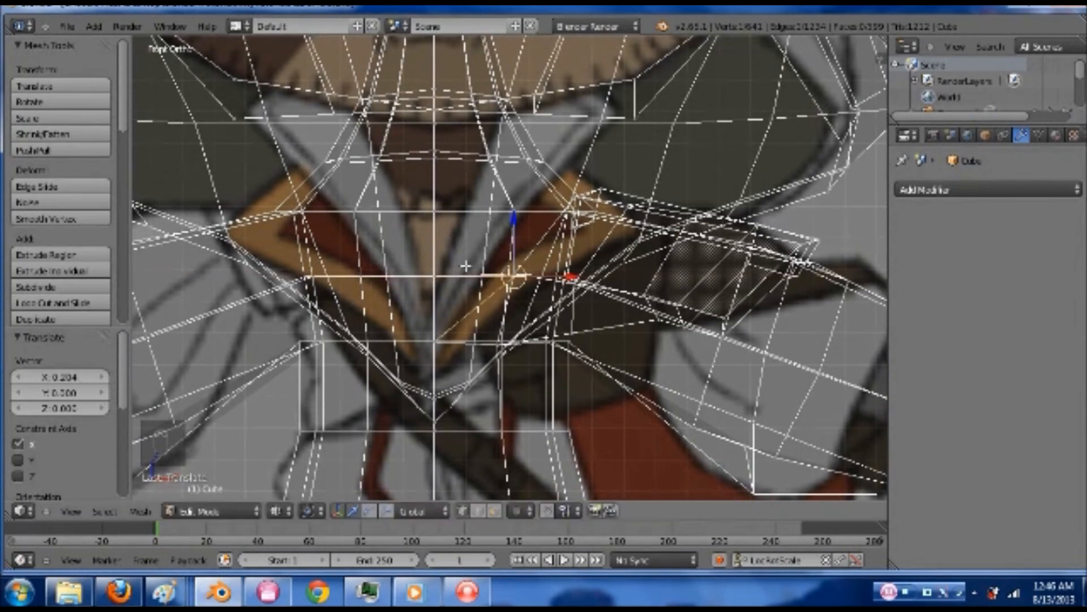
Extrude the flap's upper edge by about 0.392 in X and 0.145 in Z, to the outer corner of the collar drawing
key(z)
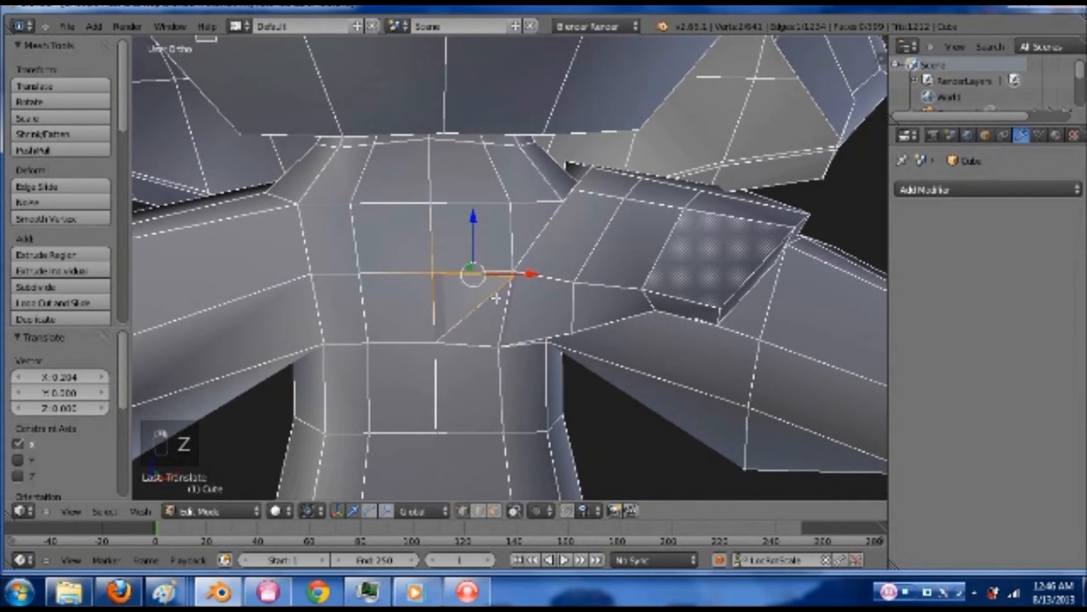
mouse_move(596, 321)
middle_down()
mouse_move(611, 315)
mouse_move(602, 313)
middle_up()
key(KP_1)
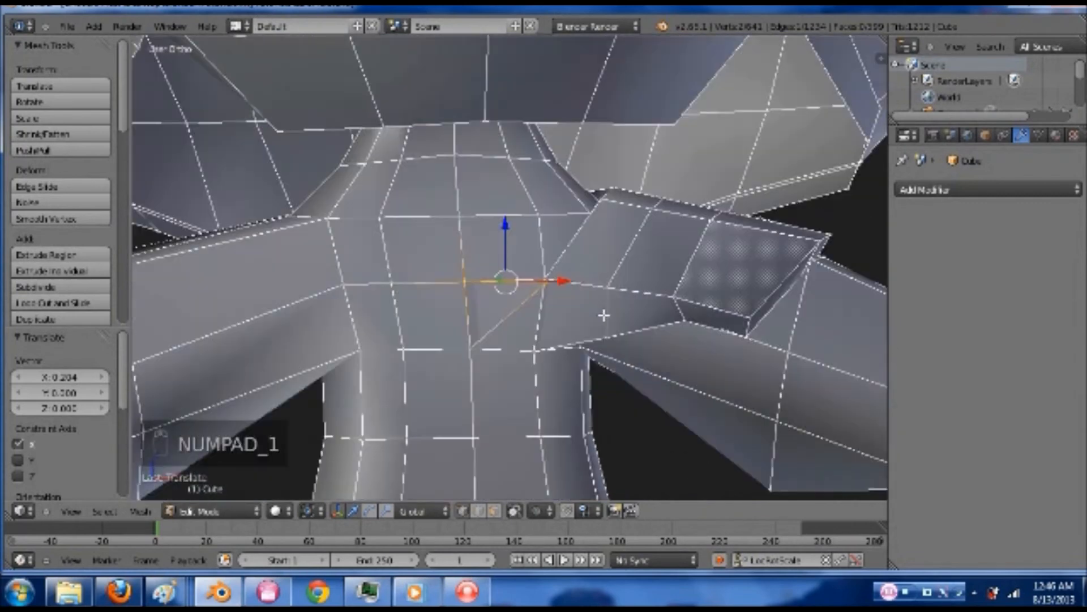
key(z)
shift+middle_drag(549, 326, 535, 367)
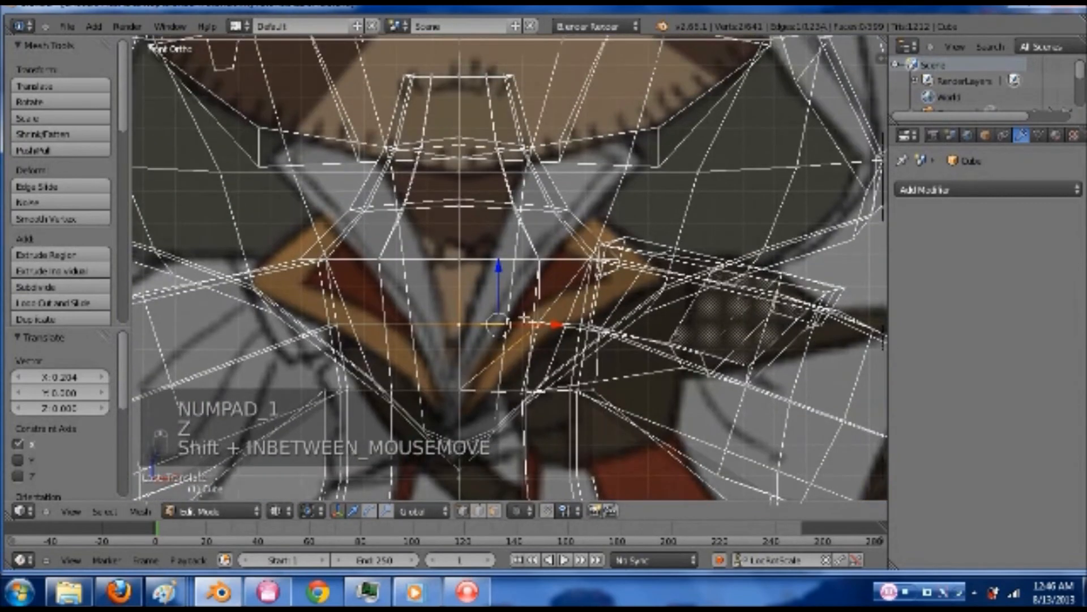
key(e)
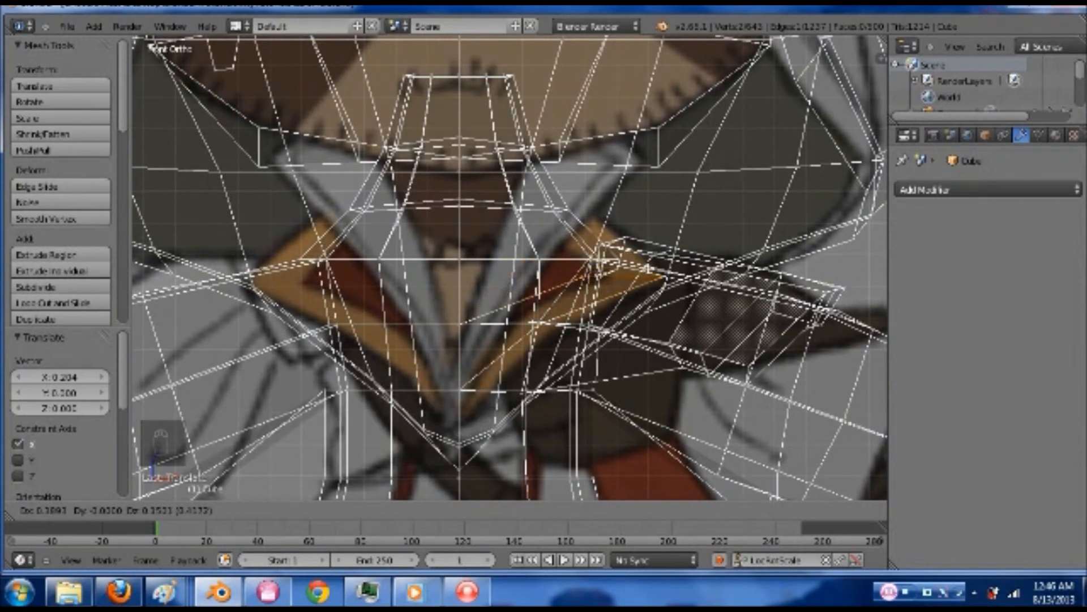
click(648, 269)
Move the new collar face's inner upper vertex by about -0.229 in X and 0.117 in Z, onto the drawn collar's inner side
right_click(579, 278)
key(g)
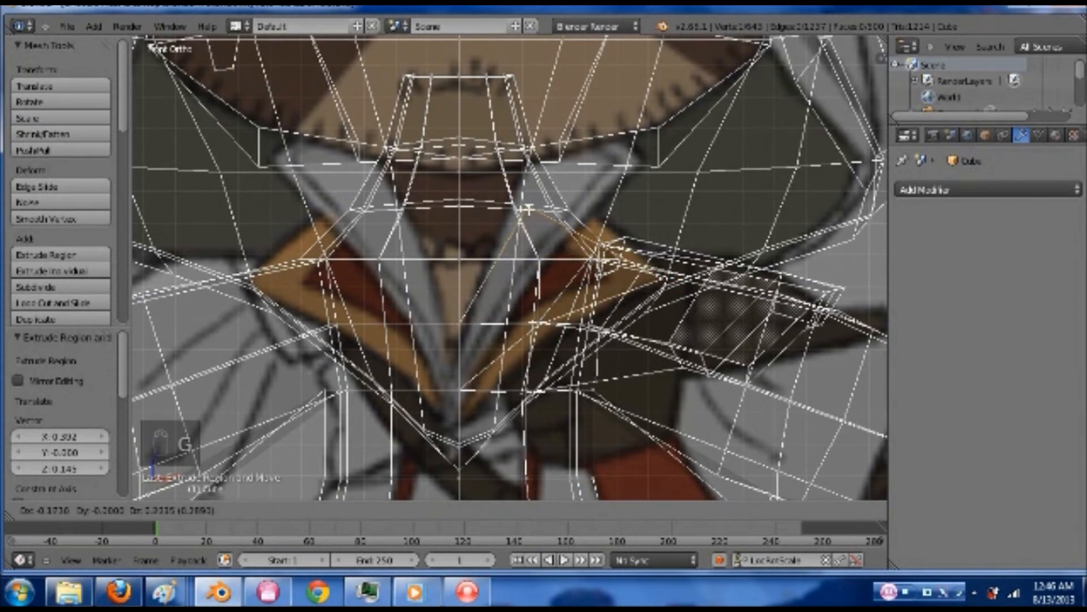
click(509, 241)
Select the collar face's inner and outer upper vertices and extrude their edge by about 0.005 in X and 0.038 in Z
shift+right_click(594, 261)
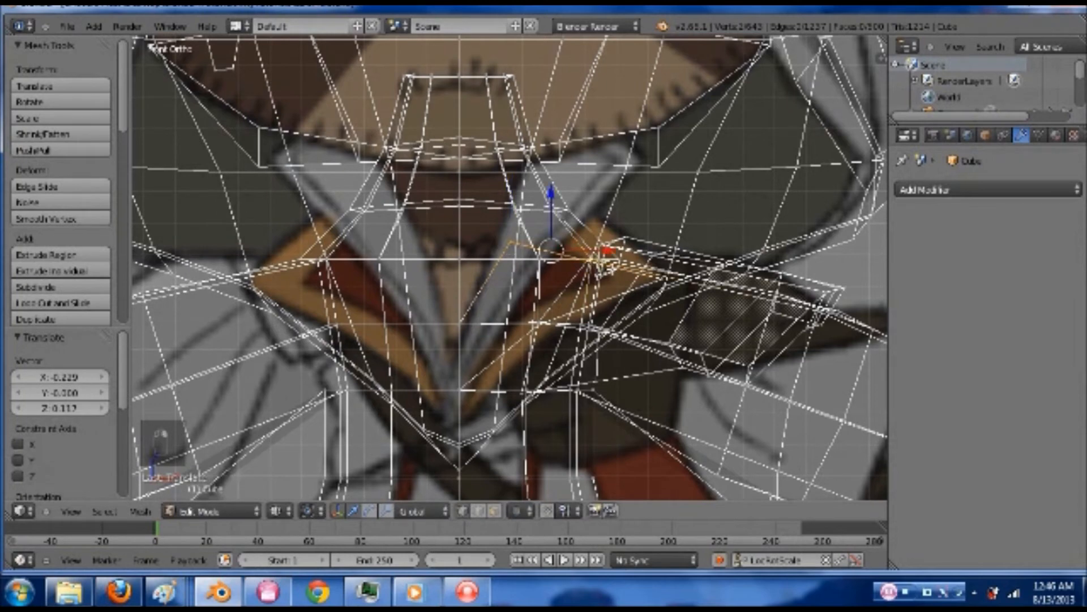
key(ctrl+z)
key(z)
shift+right_click(651, 282)
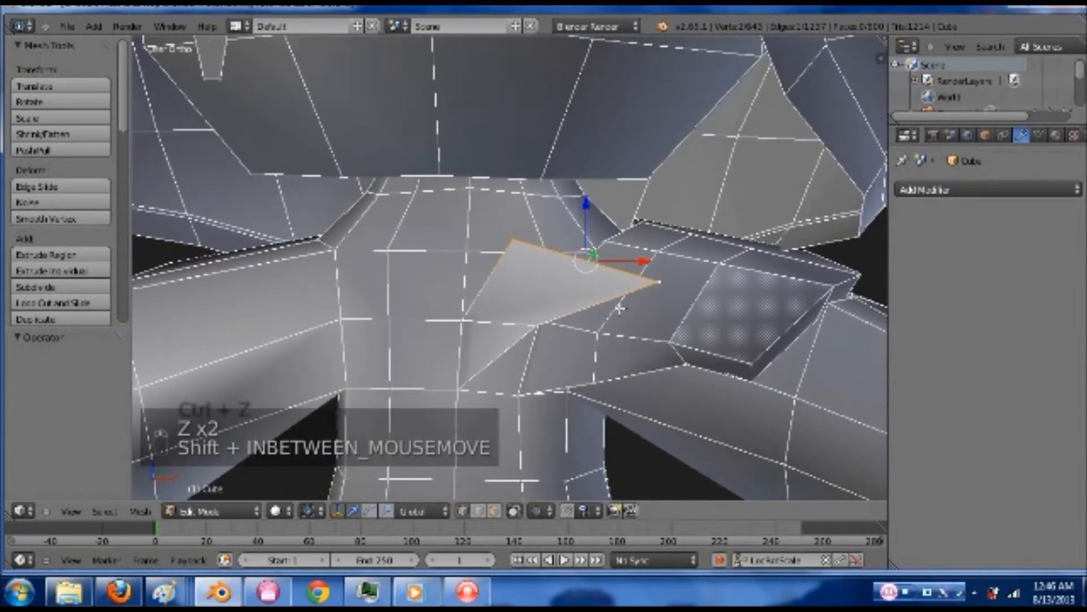
key(KP_1)
key(z)
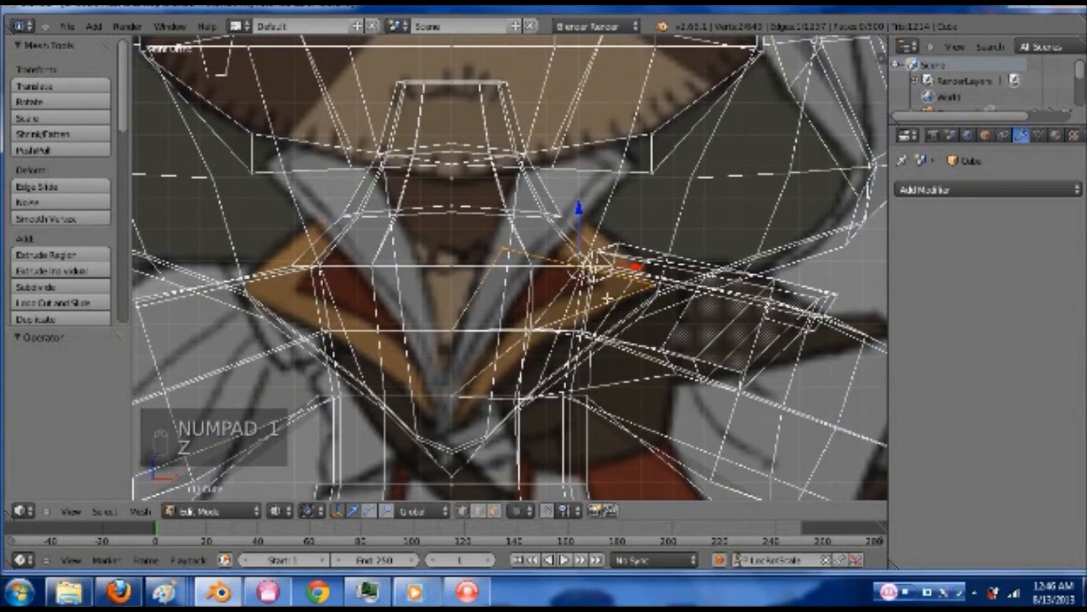
key(e)
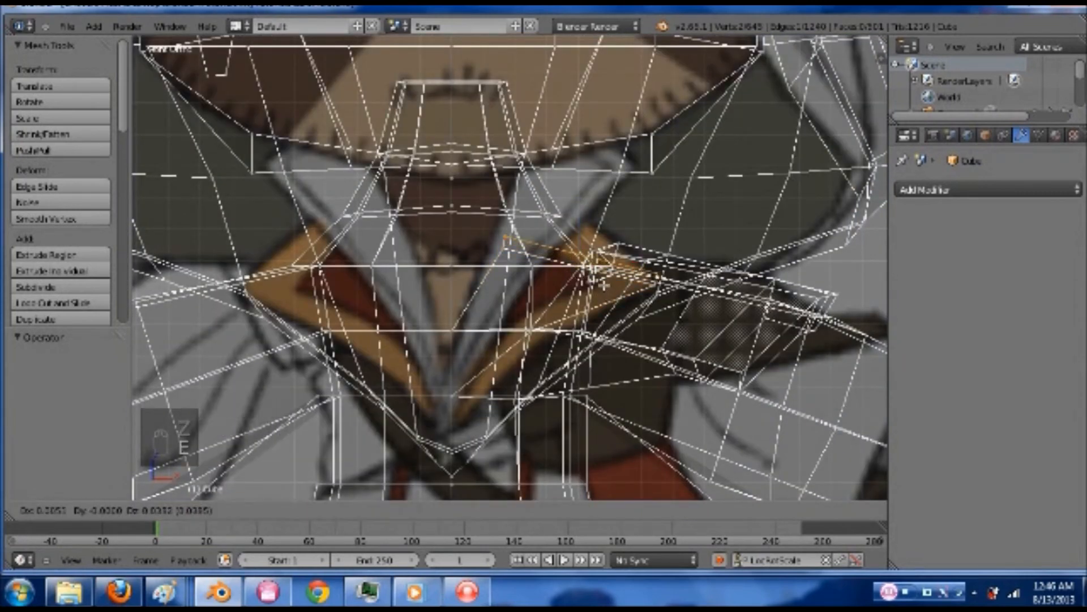
click(508, 238)
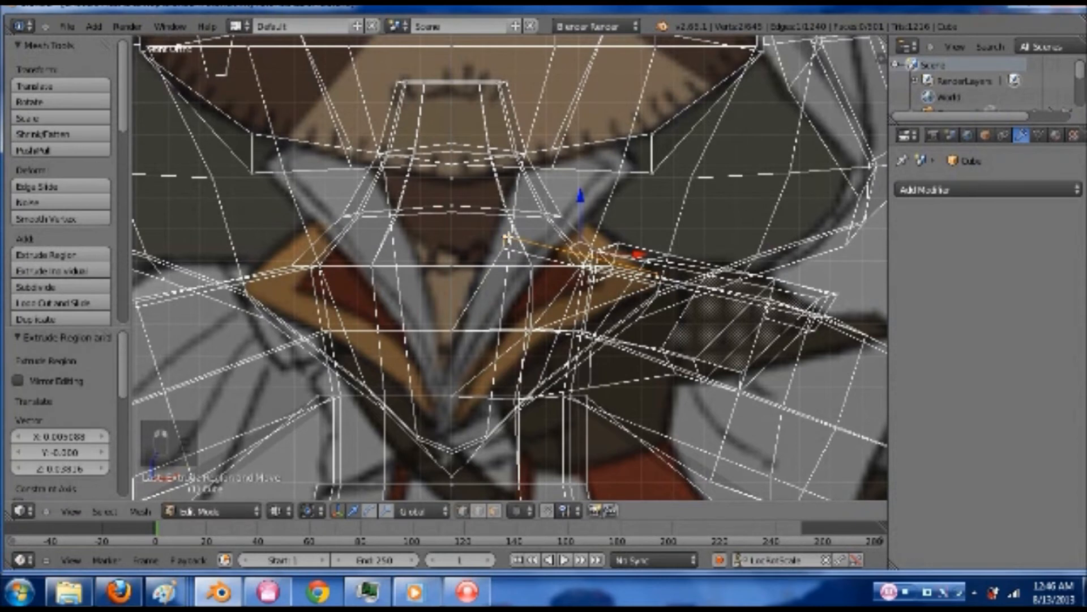
key(z)
mouse_move(508, 238)
middle_down()
mouse_move(551, 275)
mouse_move(525, 287)
mouse_move(553, 253)
middle_up()
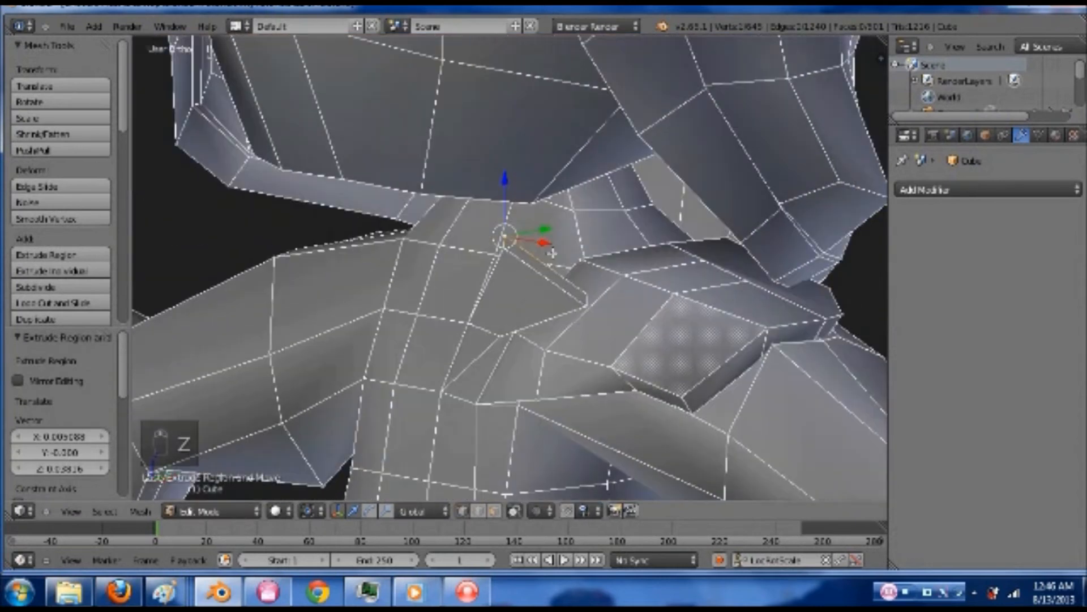
Reposition the extruded collar edge and nudge its outer vertex by about -0.002 along X
drag(562, 229, 589, 271)
right_click(591, 293)
middle_drag(646, 308, 653, 299)
drag(650, 298, 654, 299)
click(650, 294)
Move the collar's inner top vertex outward along X and raise it by about 0.076 in Z
key(z)
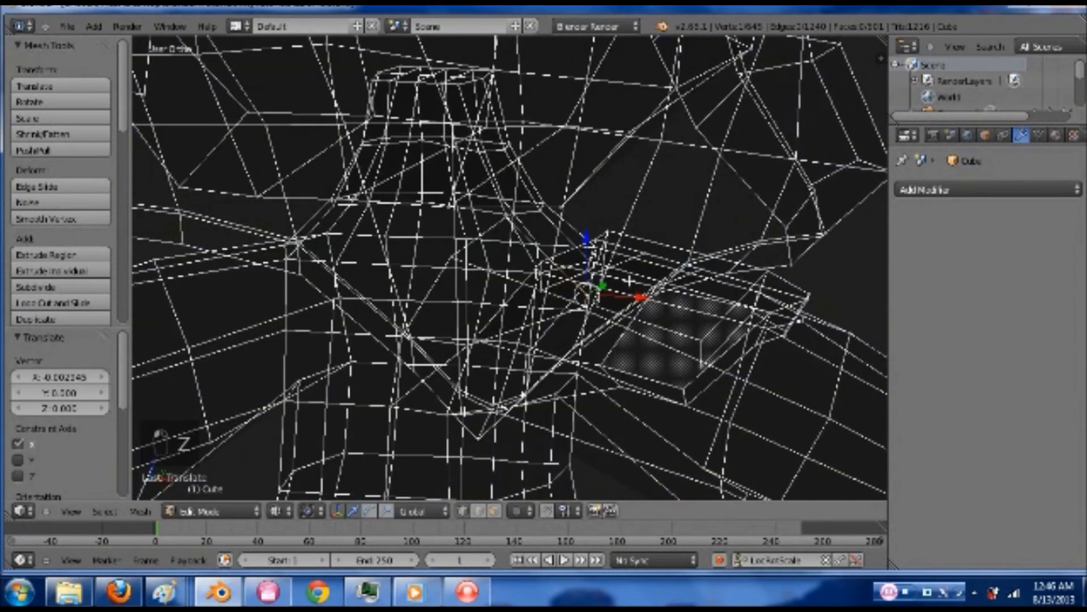
mouse_move(589, 289)
middle_down()
mouse_move(594, 227)
mouse_move(564, 309)
middle_up()
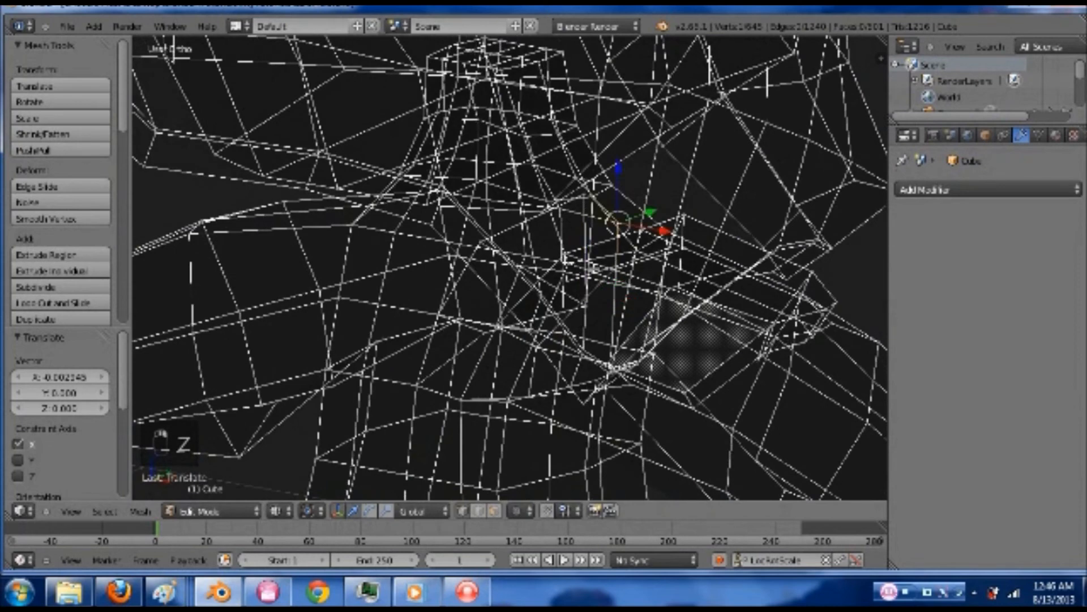
key(z)
key(z)
scroll(607, 254, up, 1)
right_click(617, 167)
key(z)
middle_drag(644, 235, 664, 178)
drag(667, 166, 770, 193)
drag(725, 128, 717, 74)
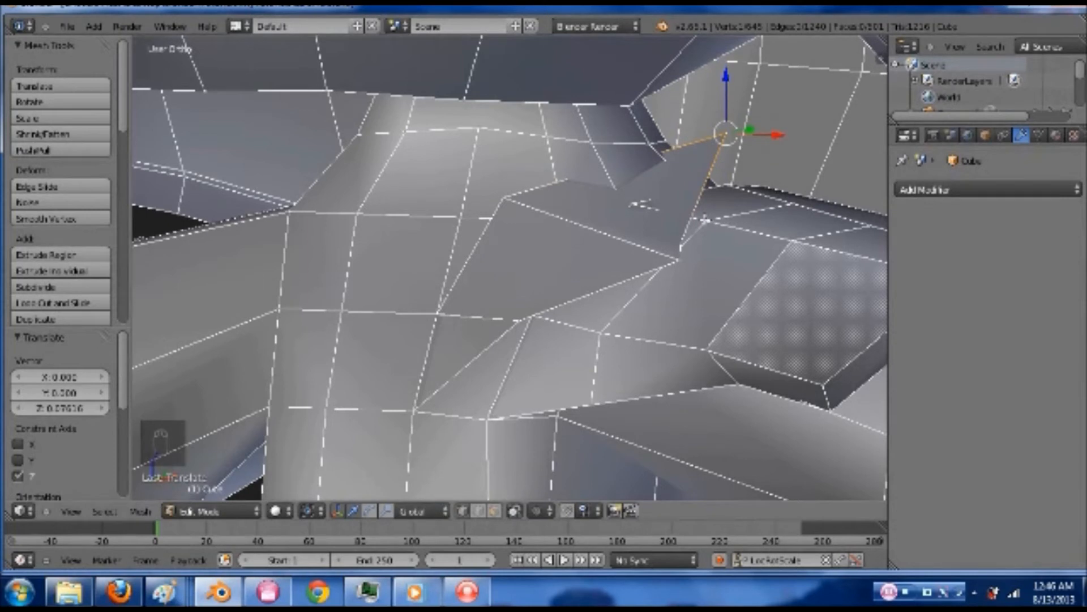
Loop cut the collar's top face once and slide the outer vertex up along the collar's outer edge
key(ctrl+r)
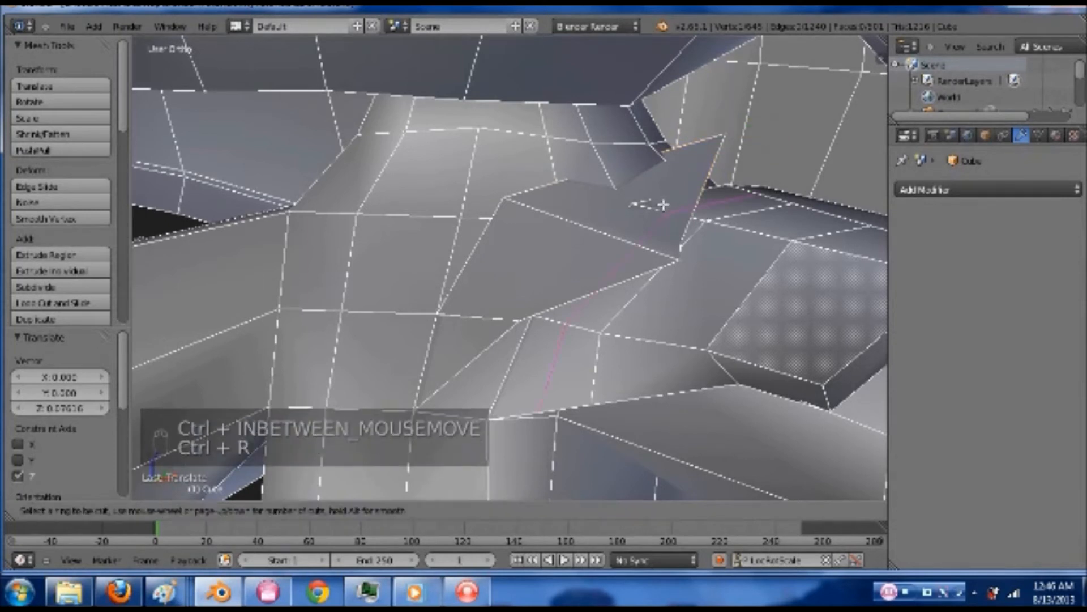
click(571, 183)
right_click(571, 183)
right_click(680, 243)
middle_drag(680, 241, 682, 232)
key(g)
key(g)
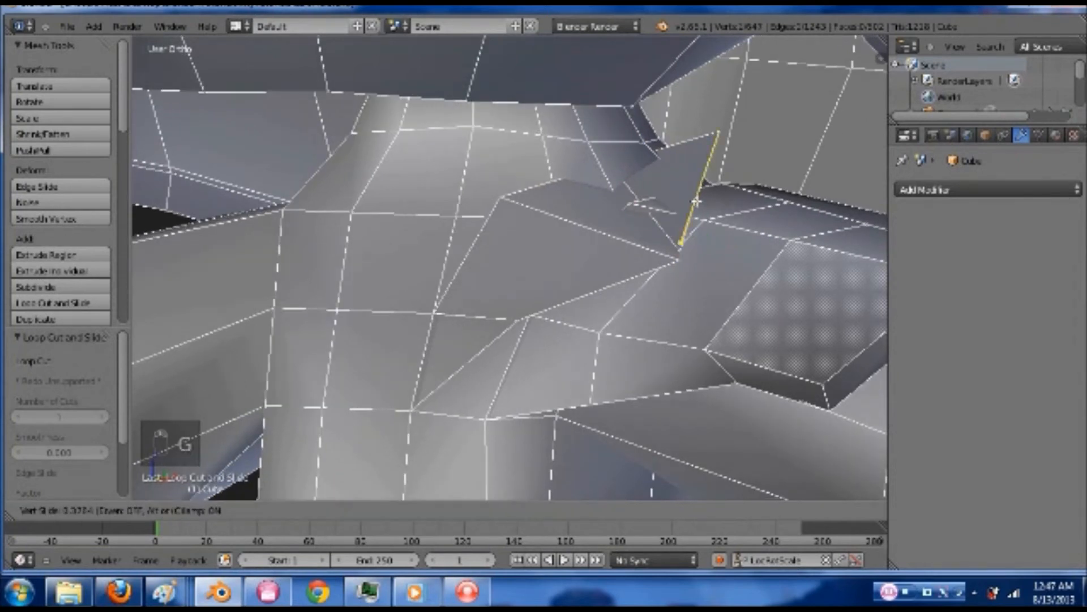
click(701, 193)
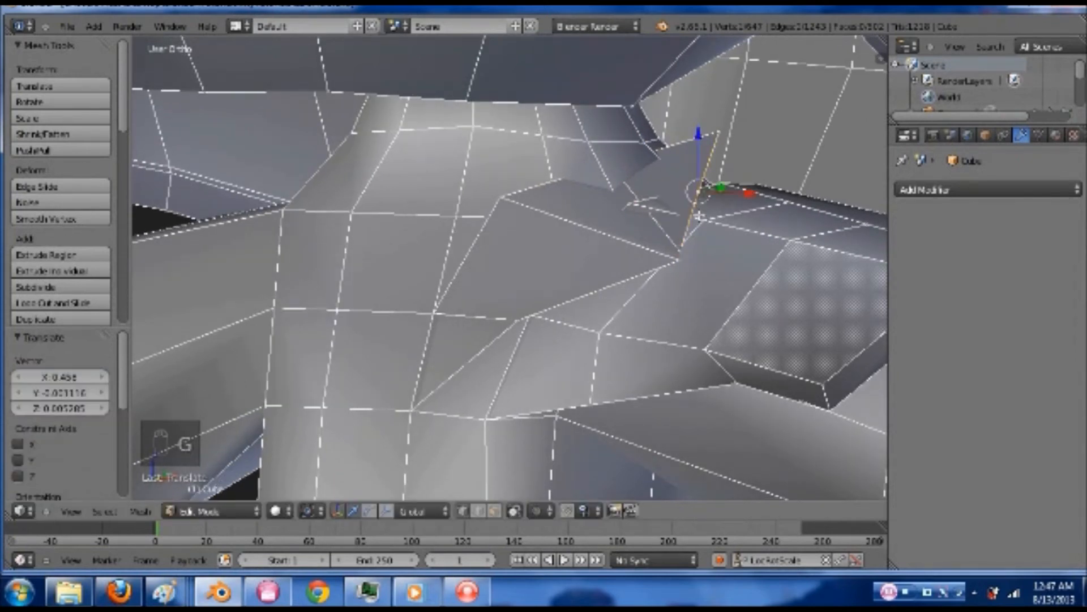
Raise the collar's outer corner vertex about 0.072 in Z and move the rim vertex above it about 0.028 in X and 0.039 in Z
right_click(682, 244)
key(g)
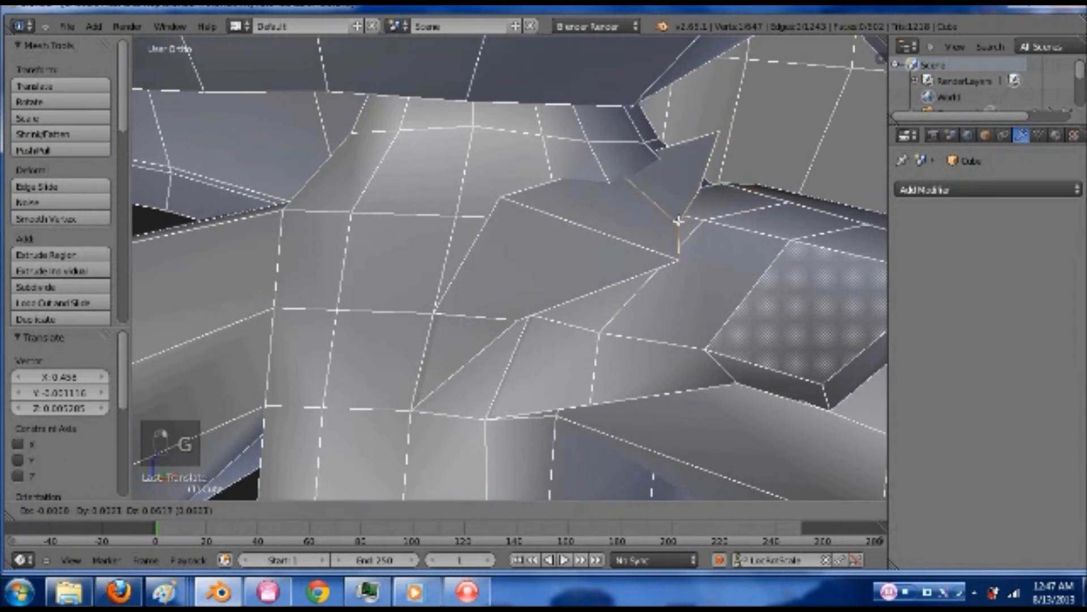
click(677, 223)
key(KP_1)
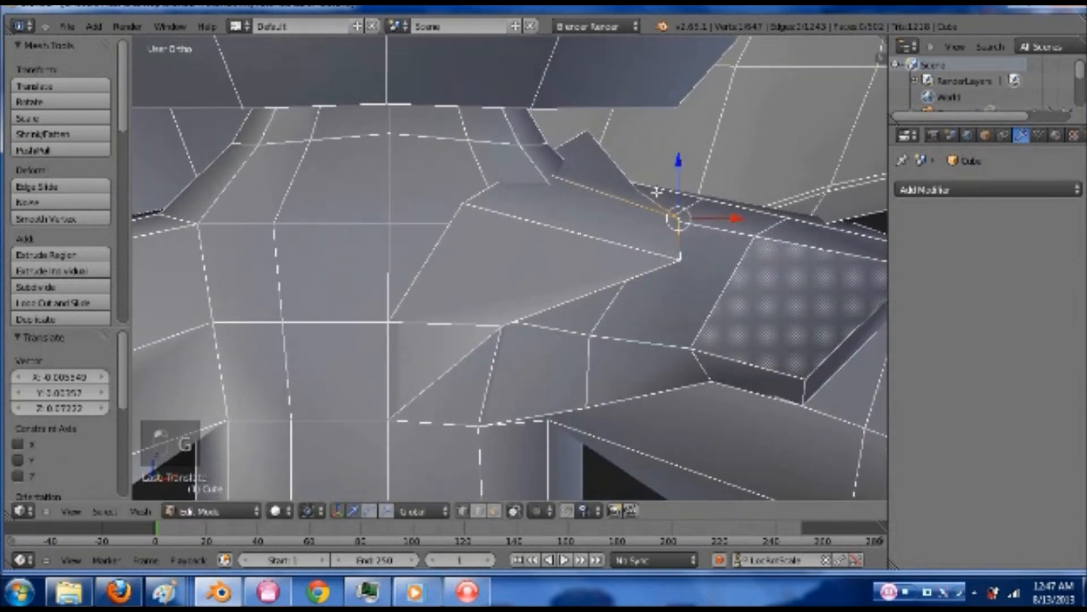
right_click(638, 188)
key(g)
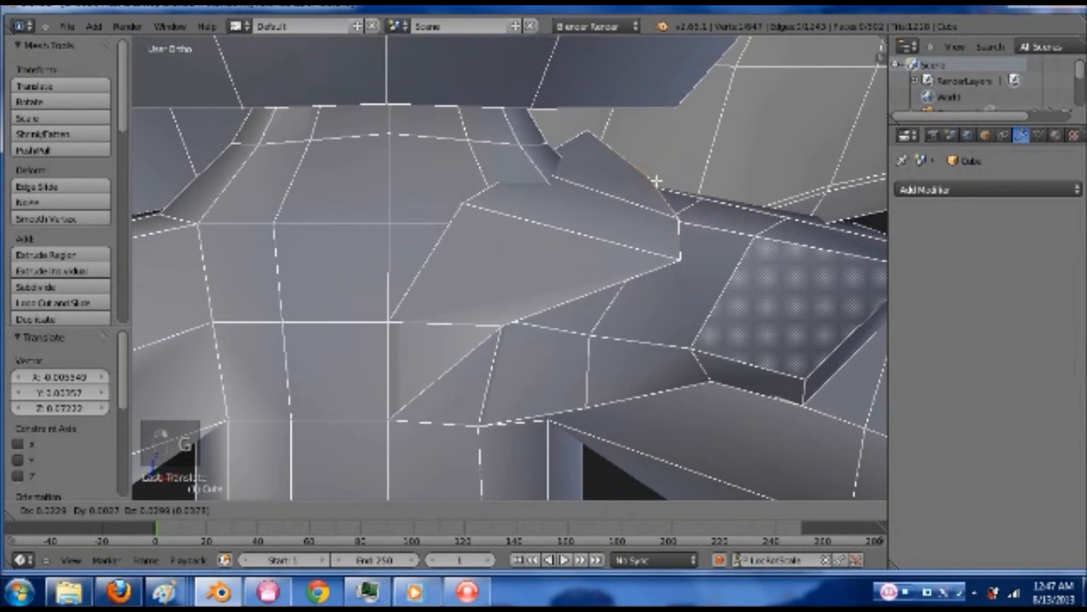
click(657, 178)
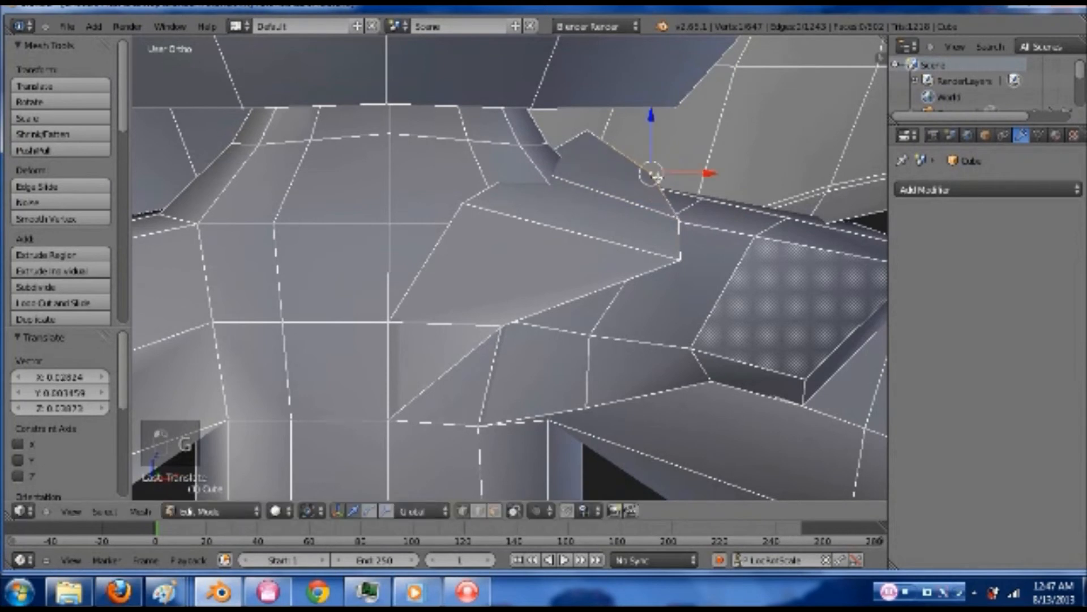
key(z)
key(KP_1)
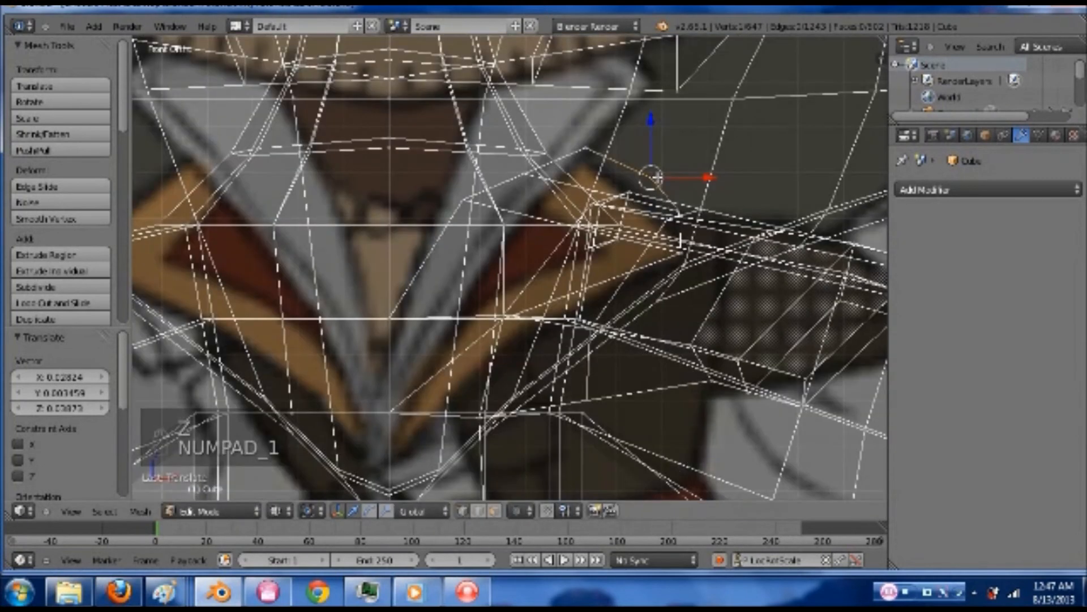
key(z)
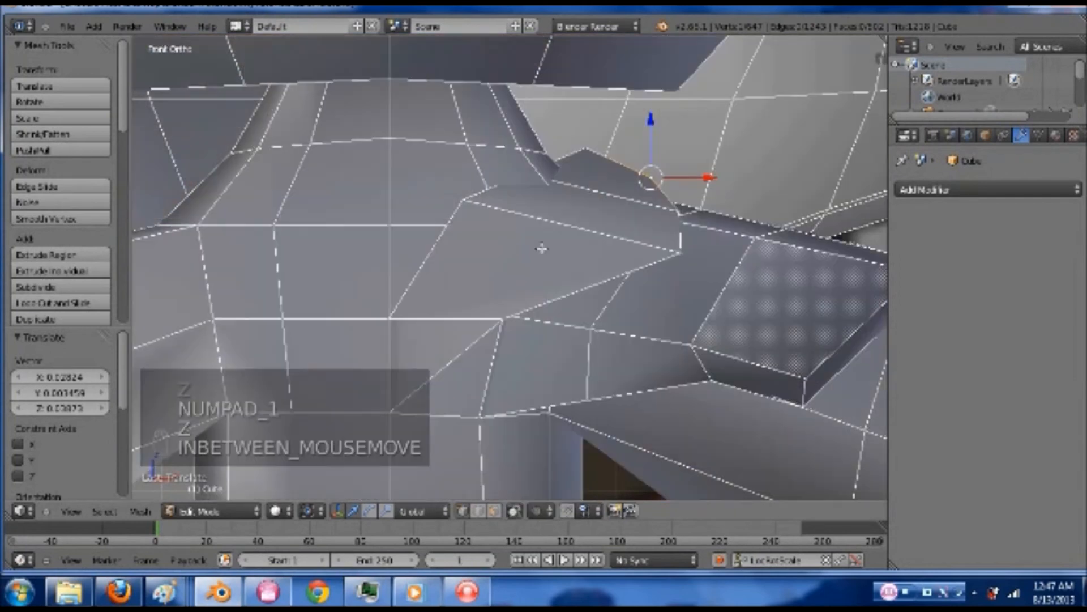
Duplicate the four collar faces and mirror the copy to the other side by scaling it -1 along X about the 3D cursor
shift+middle_drag(537, 304, 566, 260)
key(ctrl+Tab)
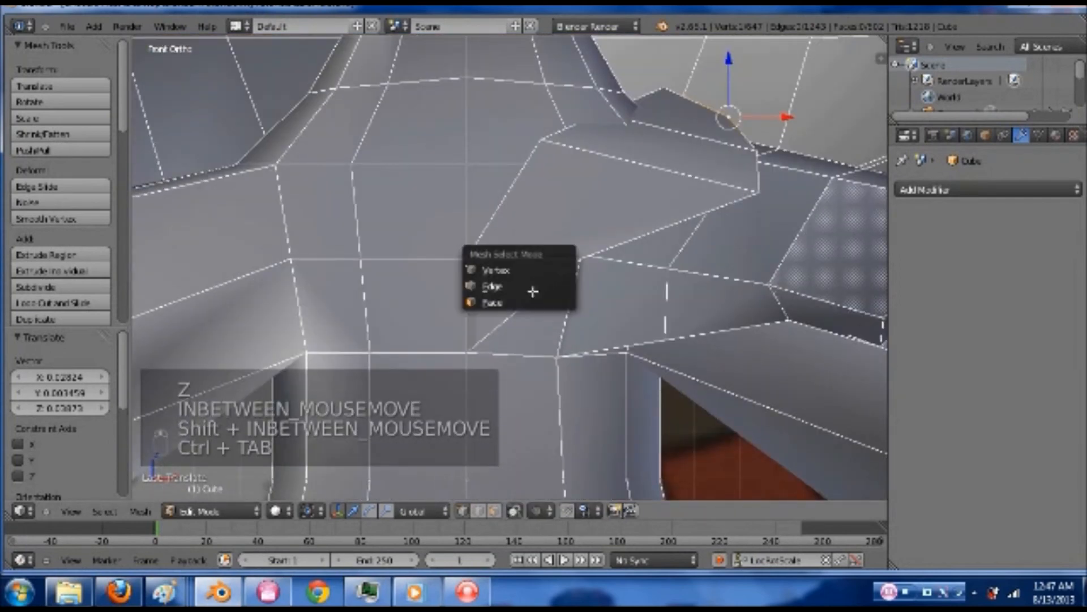
click(527, 300)
right_click(514, 291)
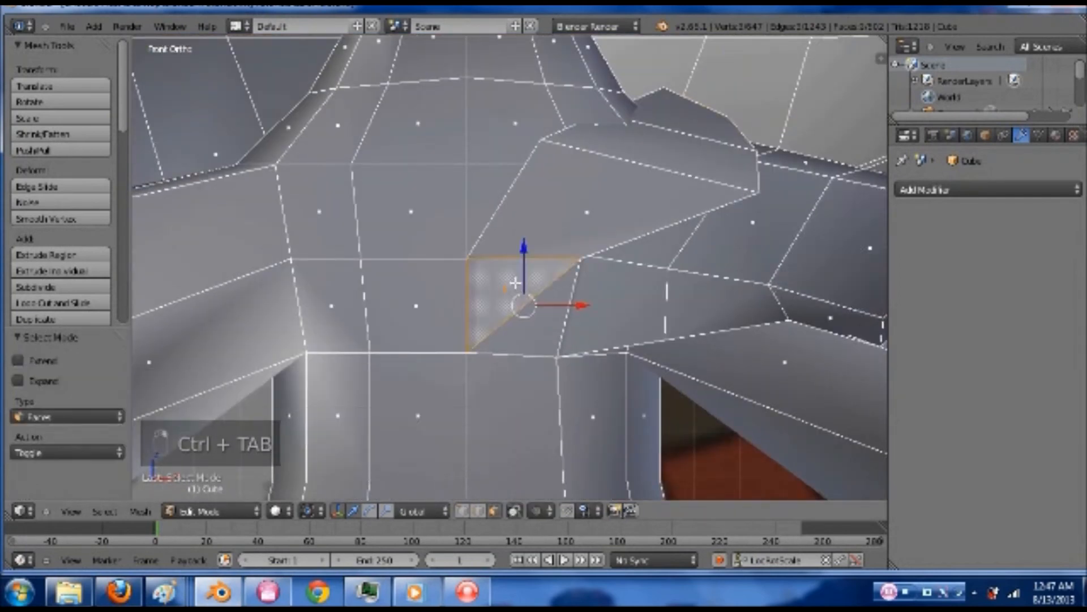
shift+right_click(614, 177)
shift+right_click(674, 119)
shift+right_click(674, 119)
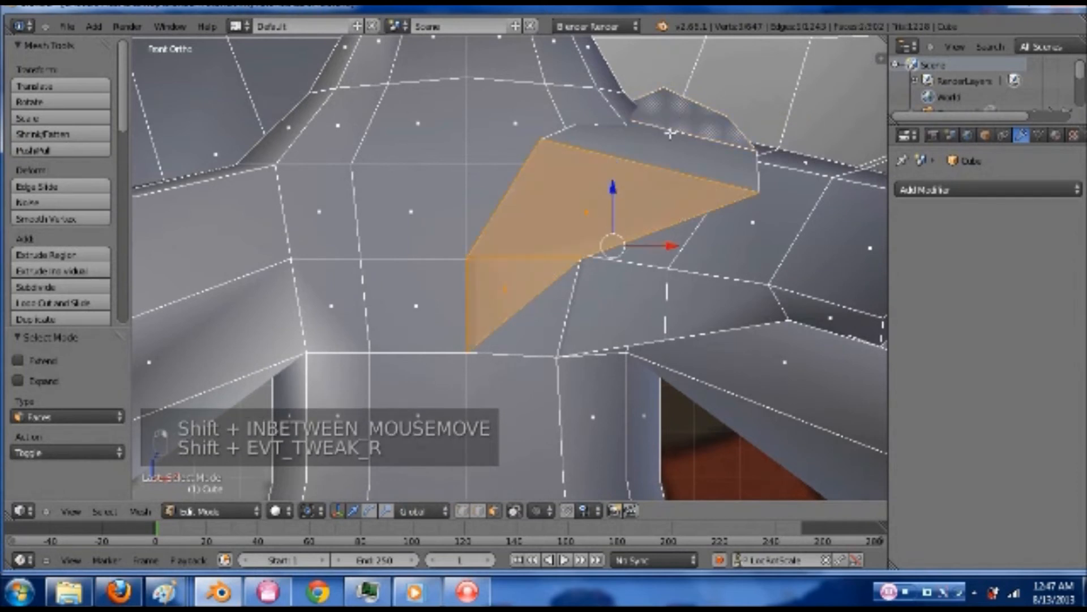
shift+right_click(667, 138)
shift+right_click(674, 119)
shift+middle_drag(676, 234, 728, 236)
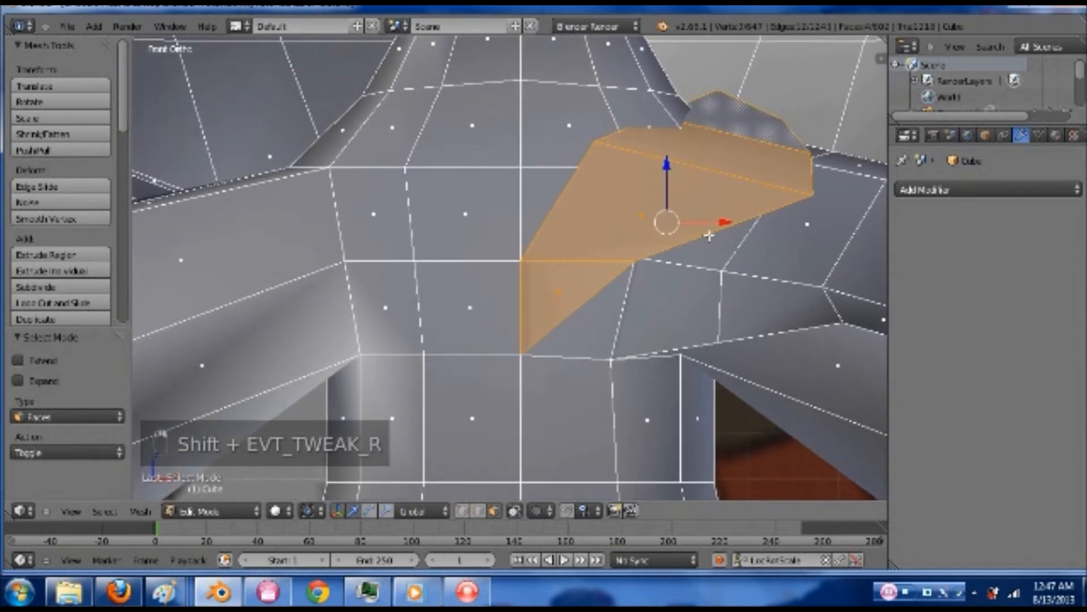
scroll(656, 235, down, 2)
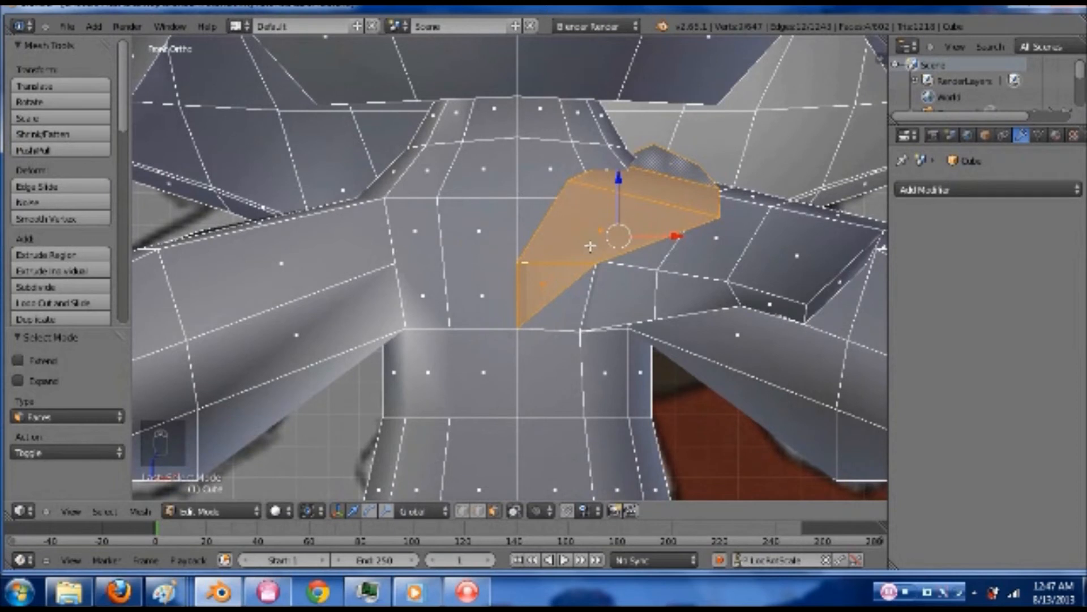
key(shift+d)
key(period)
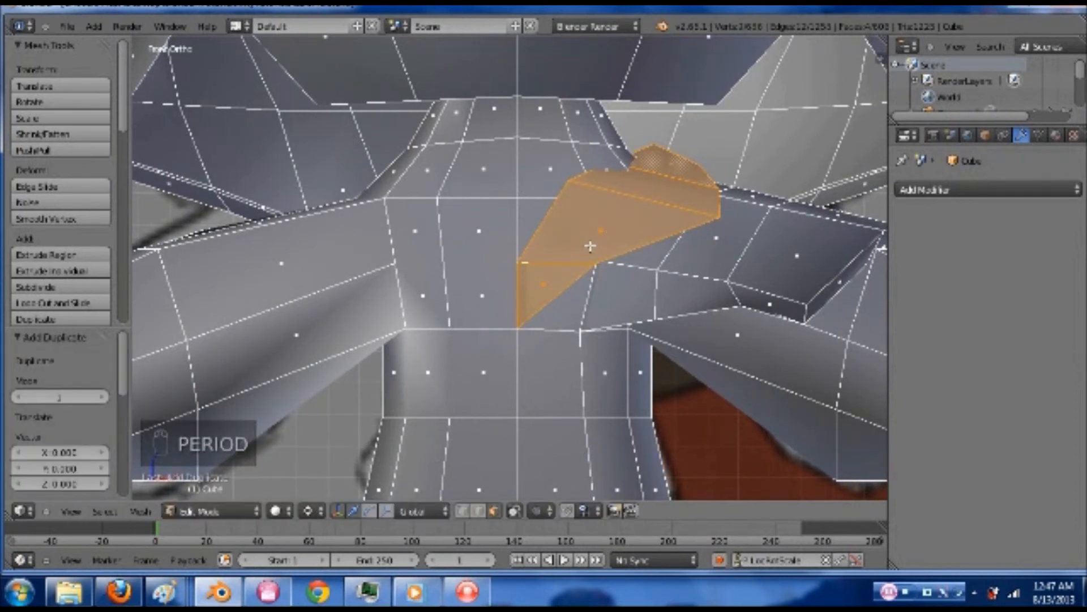
key(s)
key(x)
key(minus)
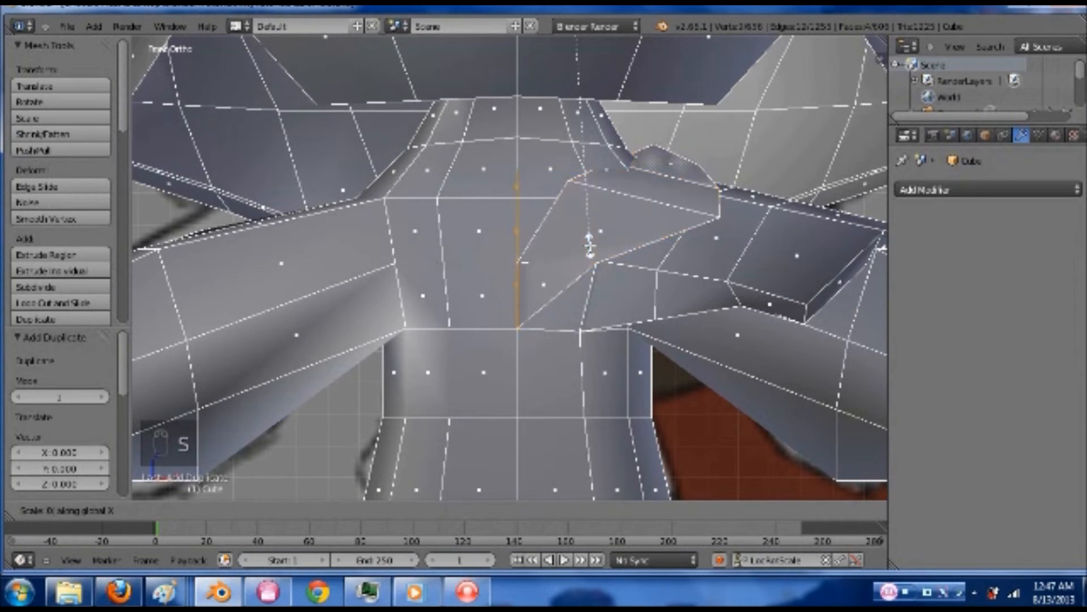
key(1)
click(589, 245)
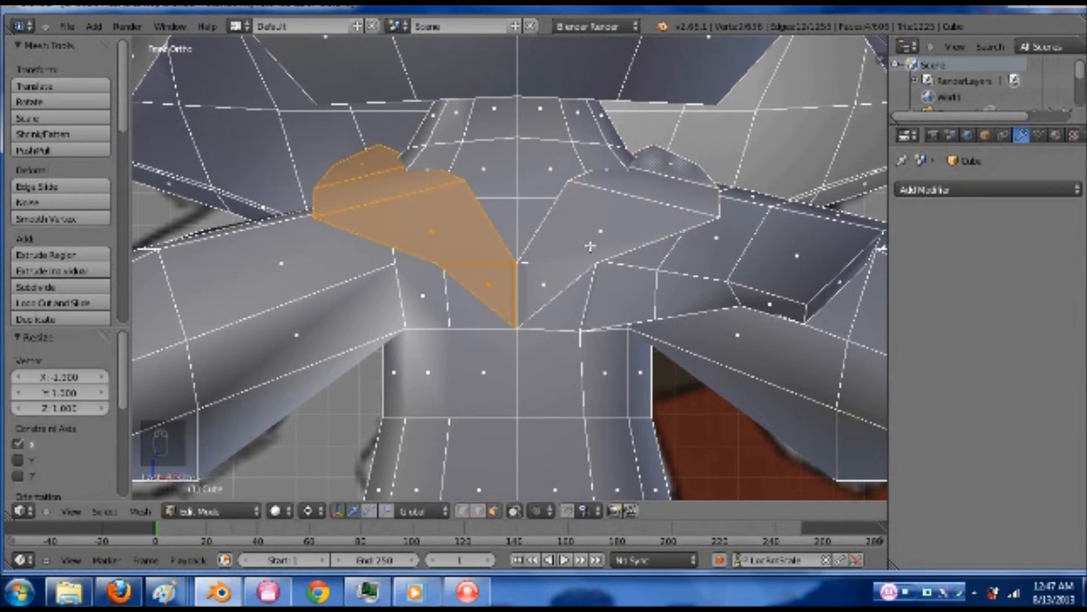
key(comma)
Merge the two upper vertices where the collar halves meet at the chest centre, using At Last
scroll(590, 245, up, 5)
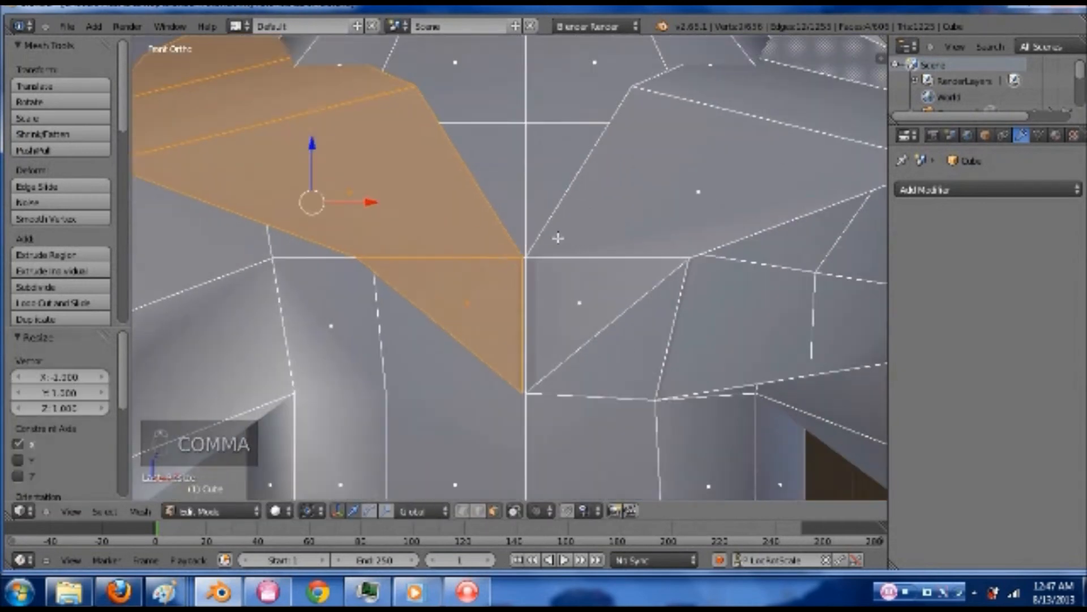
key(ctrl+Tab)
click(501, 216)
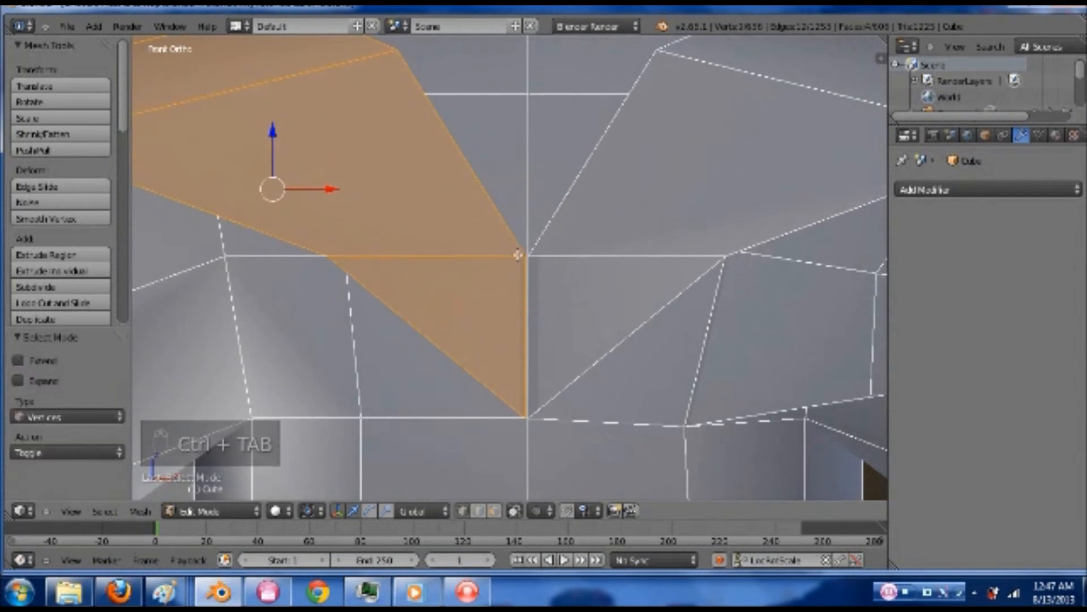
right_click(521, 260)
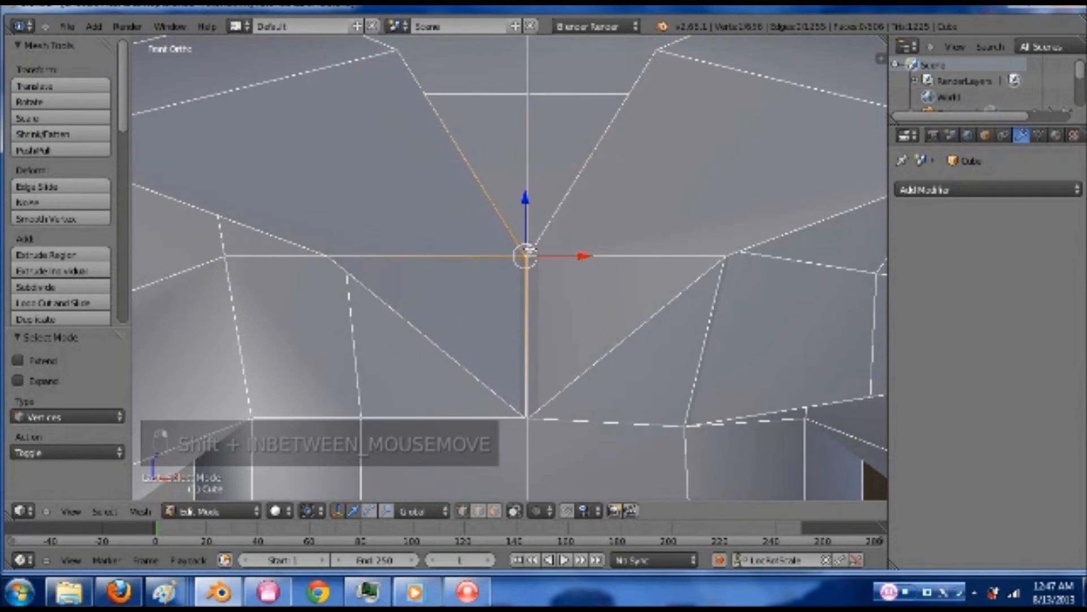
scroll(578, 257, up, 3)
shift+right_click(550, 243)
key(alt+m)
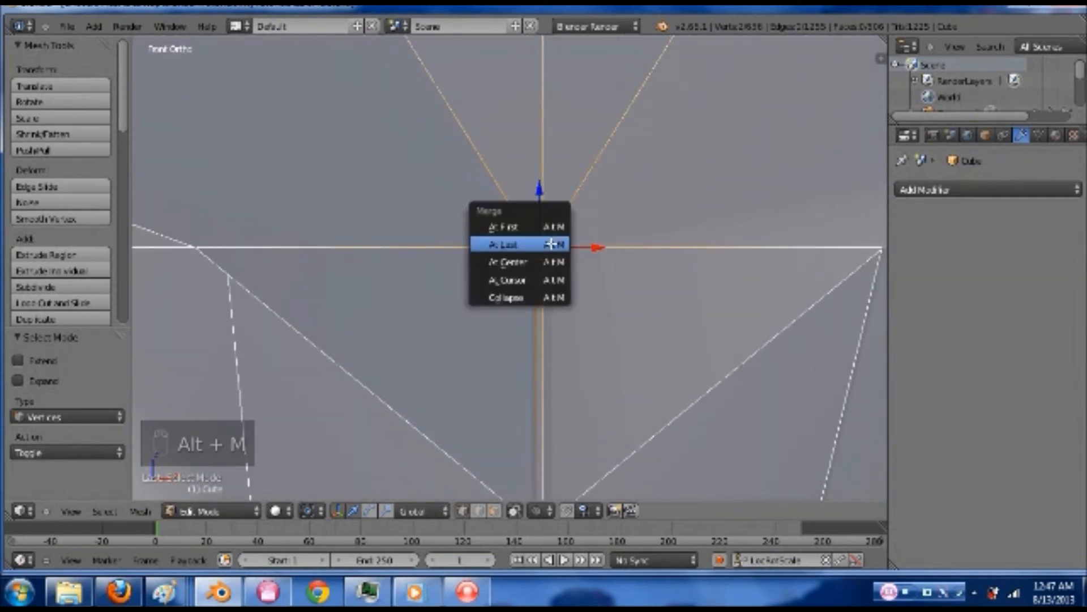
click(551, 243)
Merge the lower centre vertices of the collar halves using At First and shift the merged vertex by about 0.002 in X
shift+middle_drag(613, 326, 606, 157)
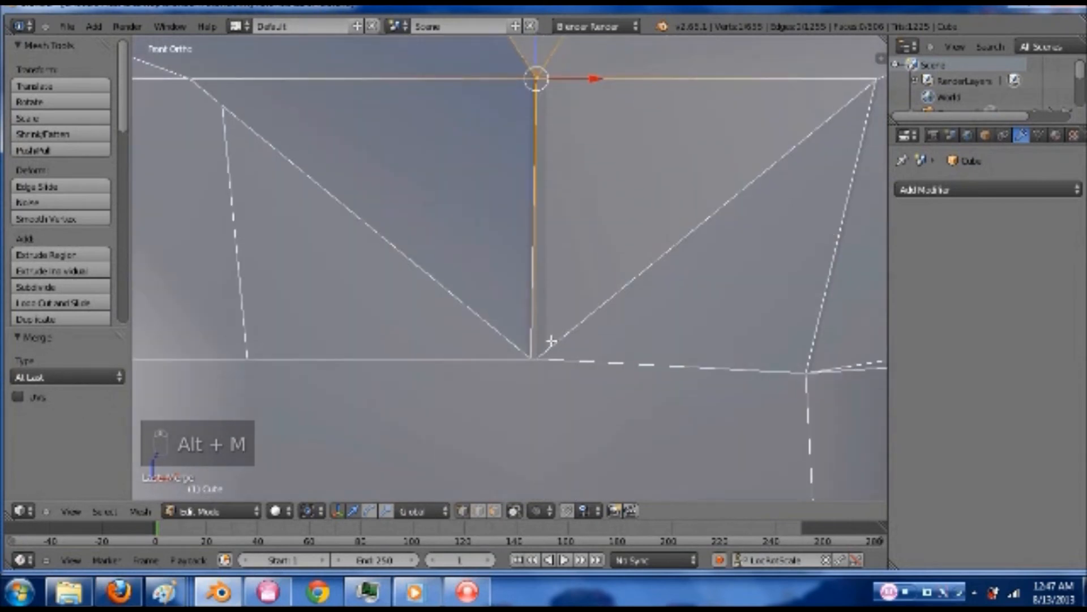
right_click(528, 353)
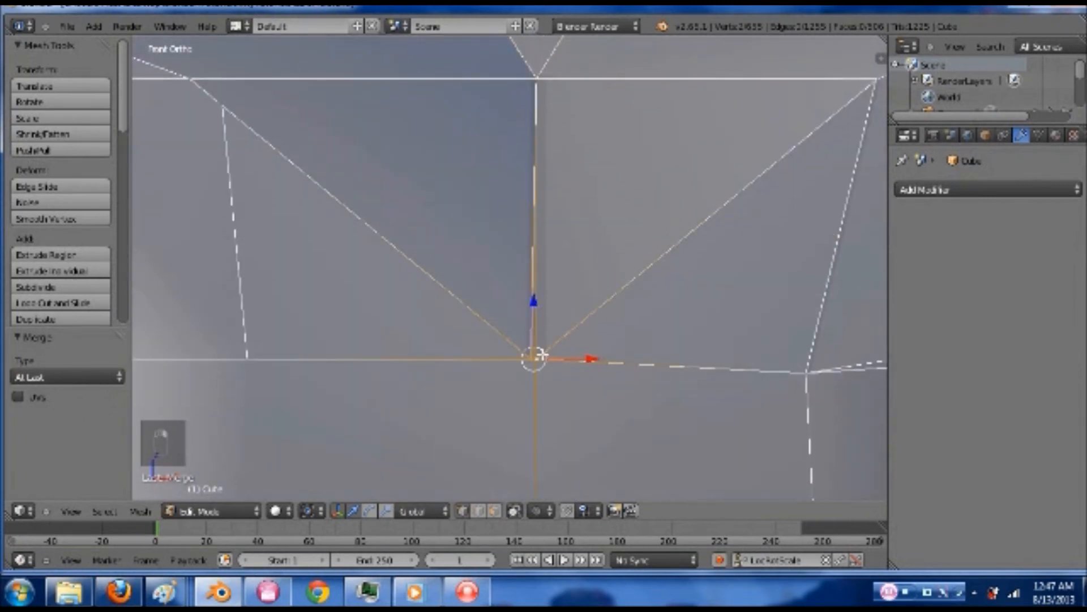
key(alt+m)
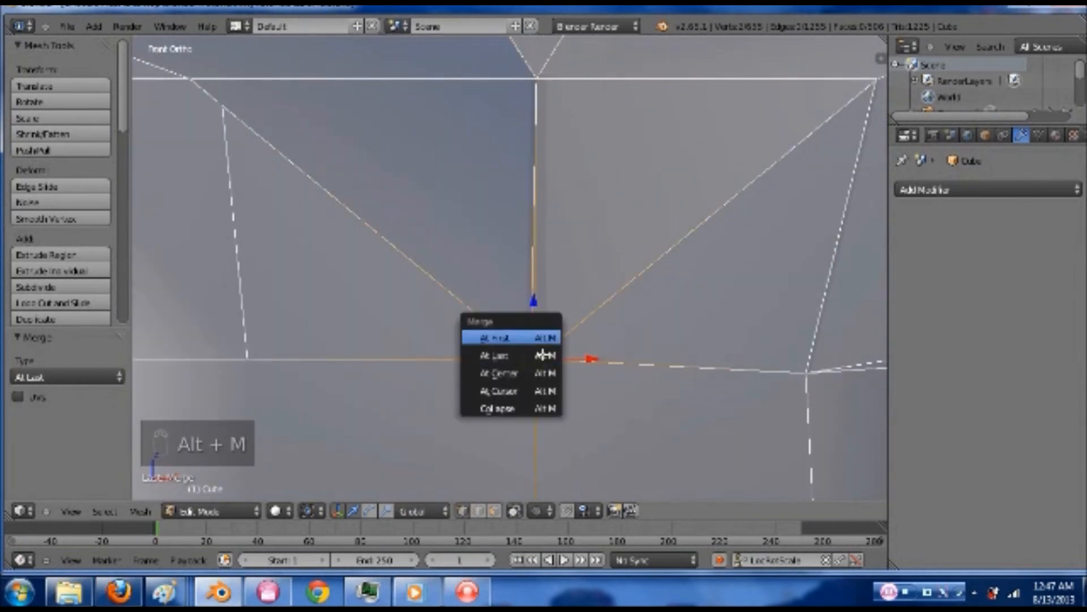
click(541, 335)
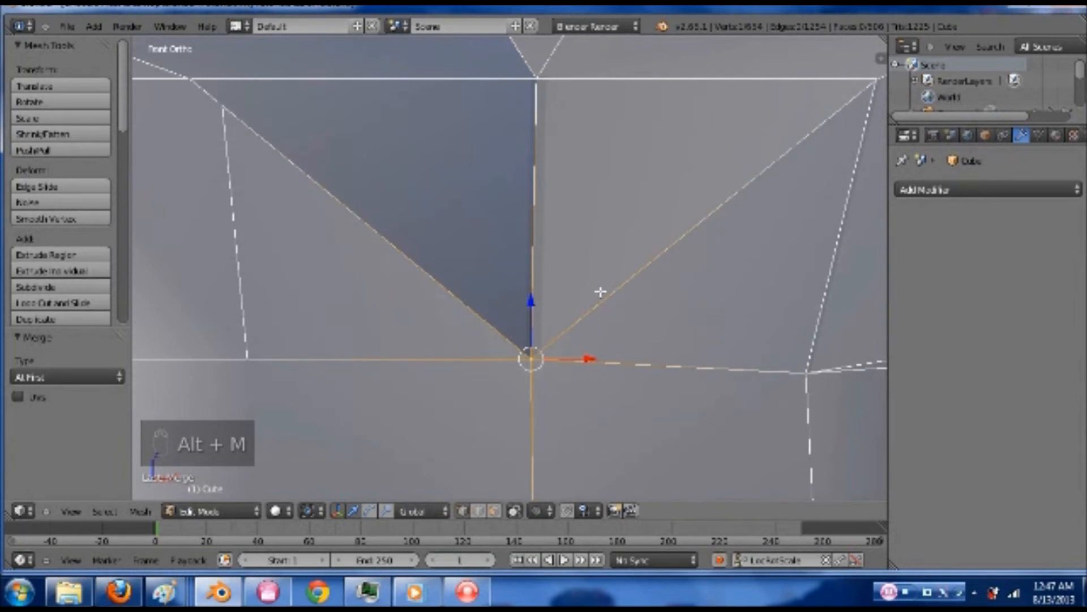
scroll(587, 323, down, 2)
drag(587, 333, 589, 333)
scroll(653, 134, down, 2)
shift+middle_drag(654, 218, 646, 307)
scroll(643, 304, down, 1)
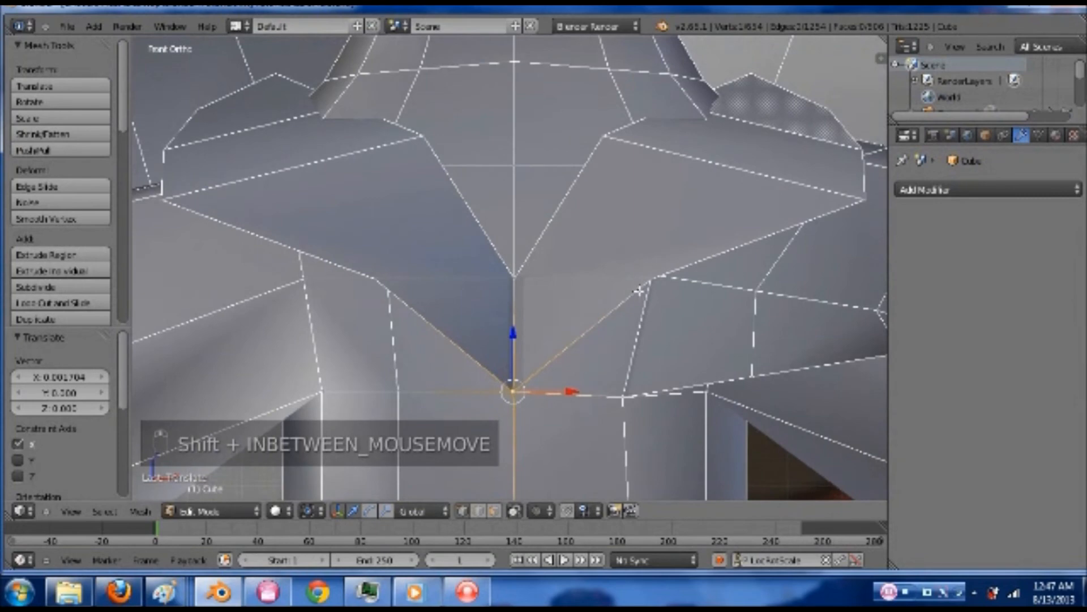
Compare the joined collar with the front reference drawing in wireframe
key(KP_1)
key(z)
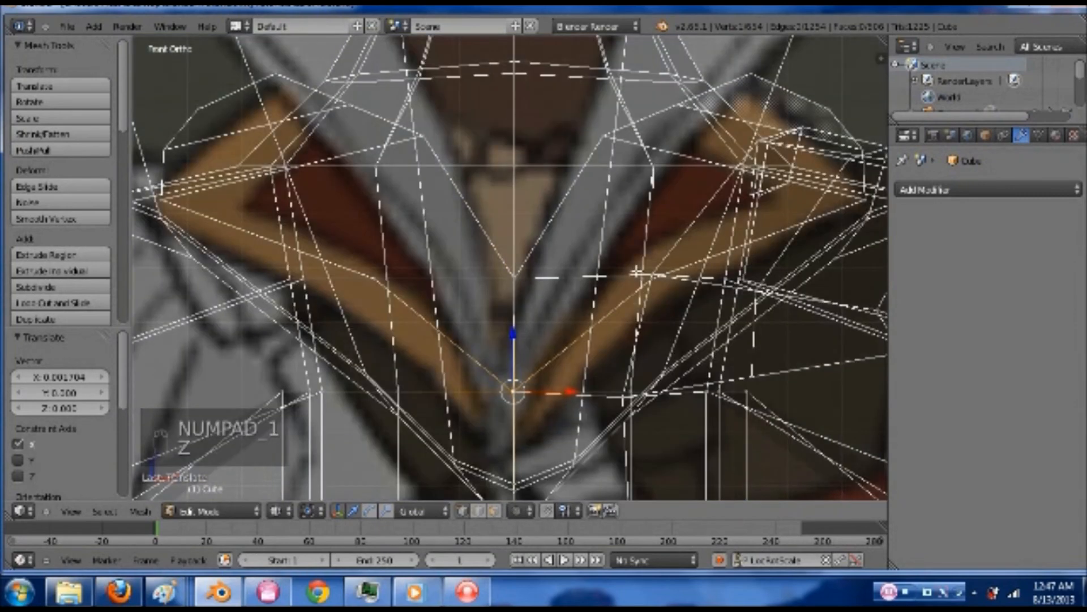
shift+middle_drag(646, 322, 645, 347)
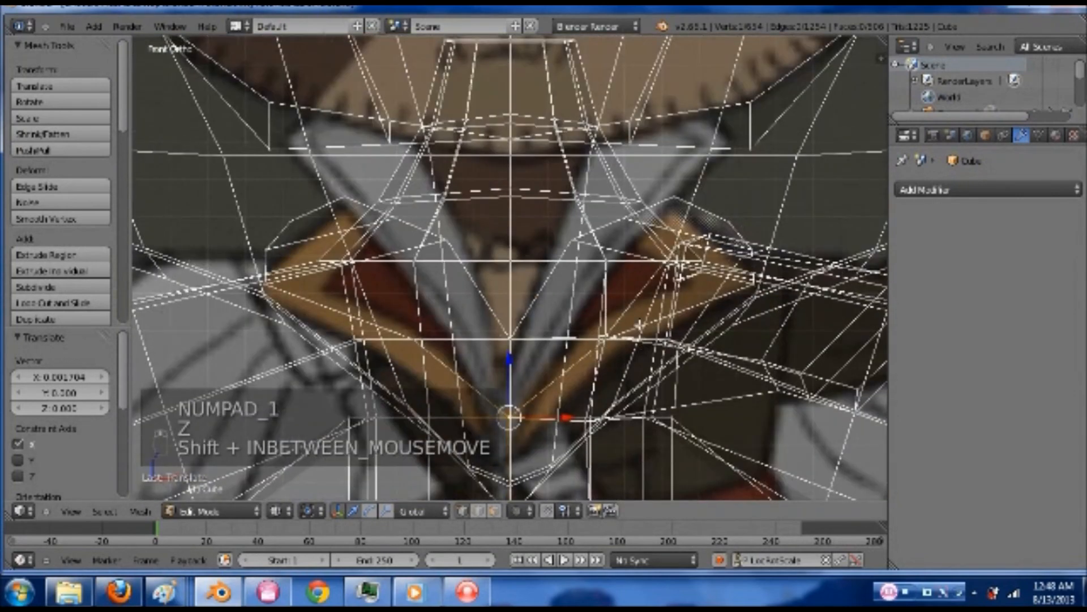
key(z)
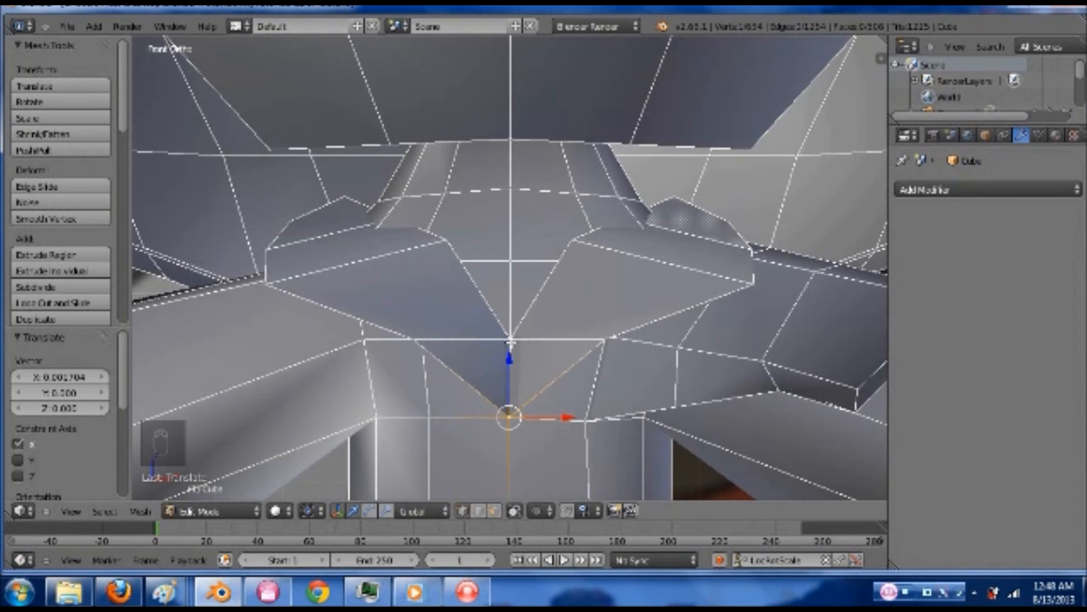
key(ctrl+Tab)
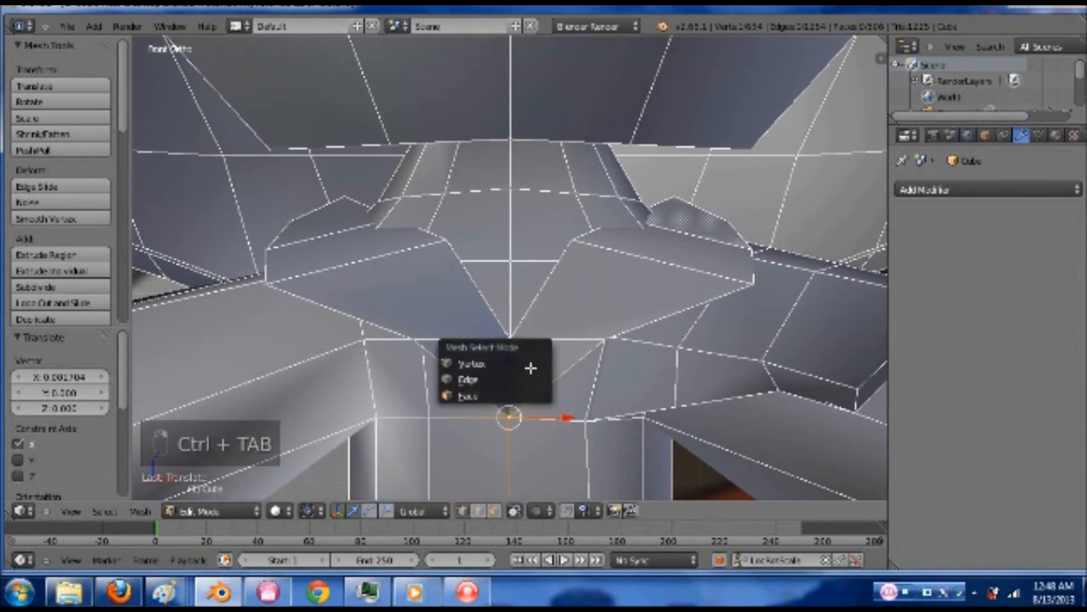
click(528, 395)
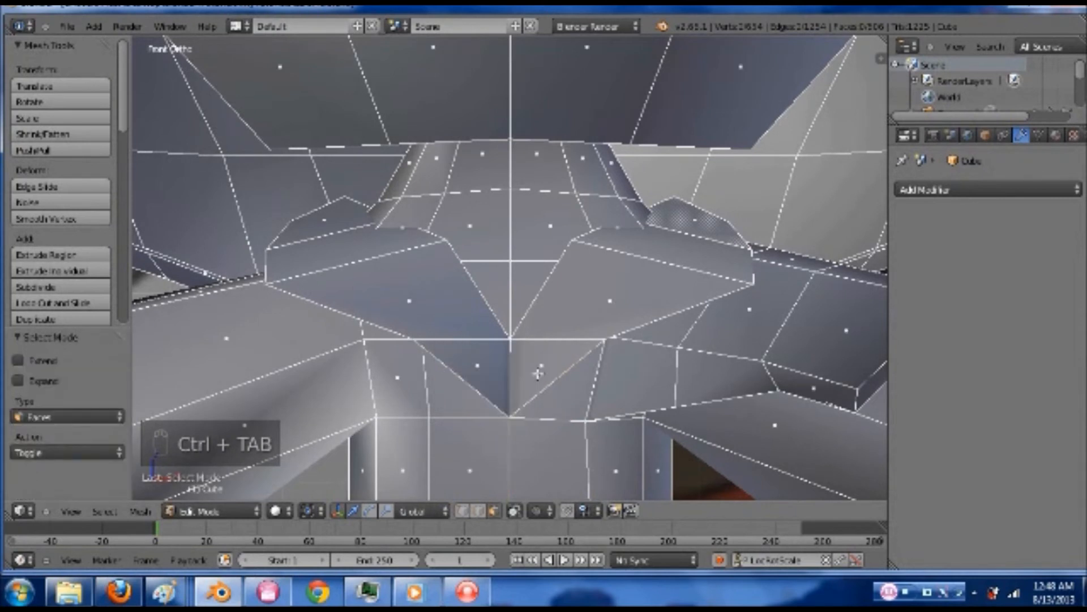
key(ctrl+Tab)
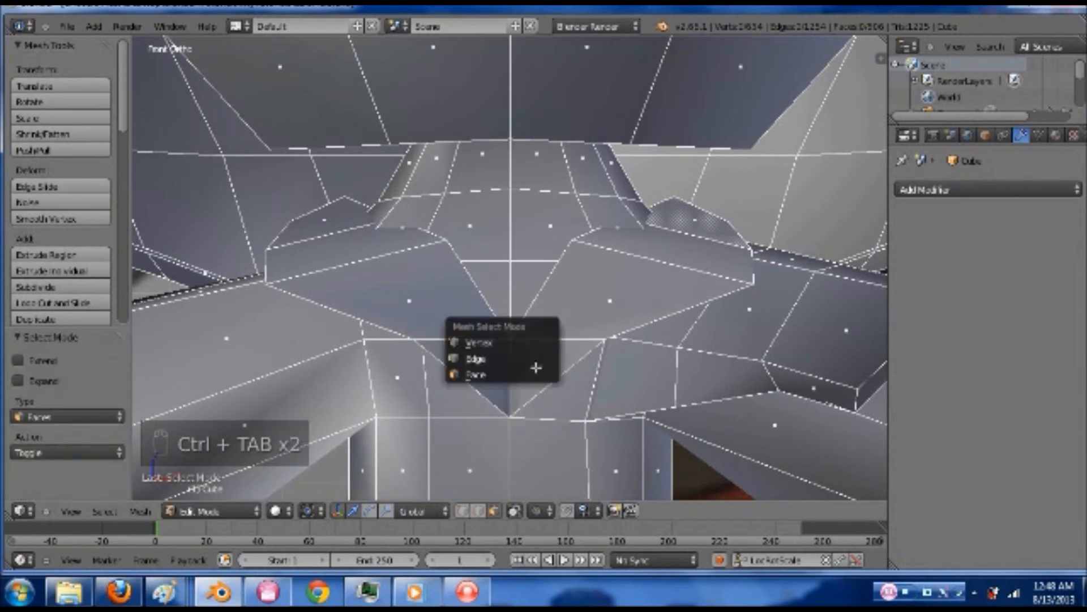
click(522, 343)
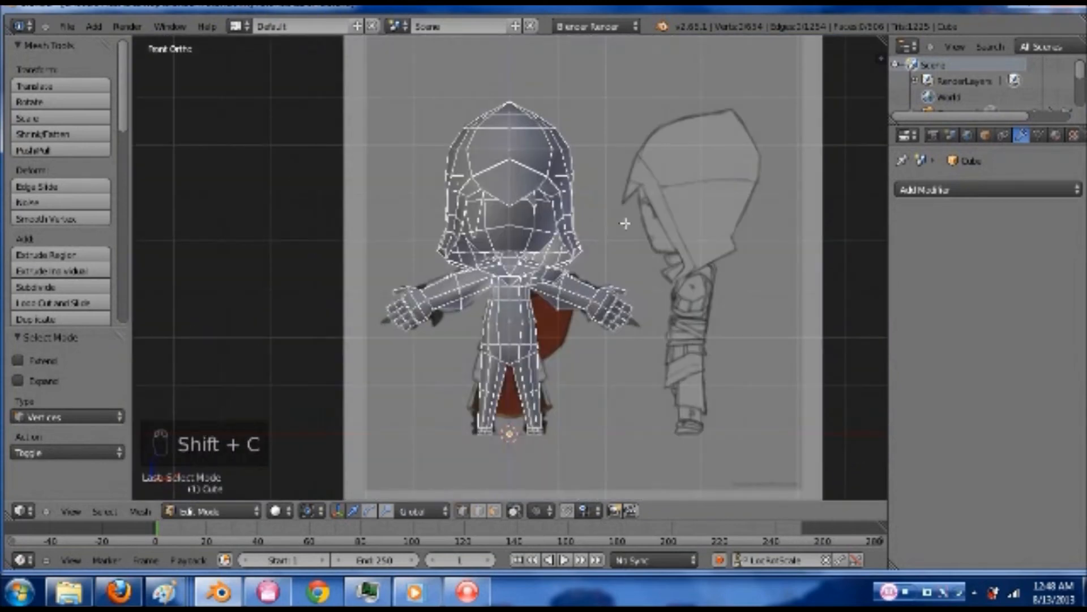
Extrude the inner edge of the +X collar half about 0.052 in X, -0.043 in Y and -0.016 in Z
shift+middle_drag(625, 250, 625, 269)
scroll(624, 253, up, 6)
shift+middle_drag(587, 330, 587, 265)
scroll(524, 290, up, 2)
shift+right_click(518, 287)
shift+right_click(545, 242)
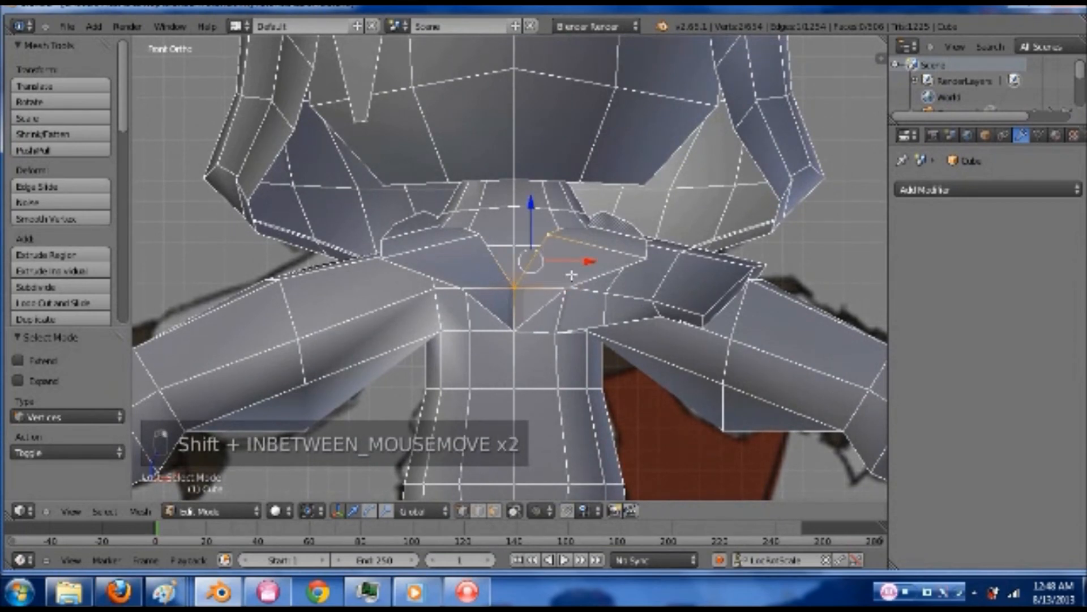
scroll(572, 276, up, 2)
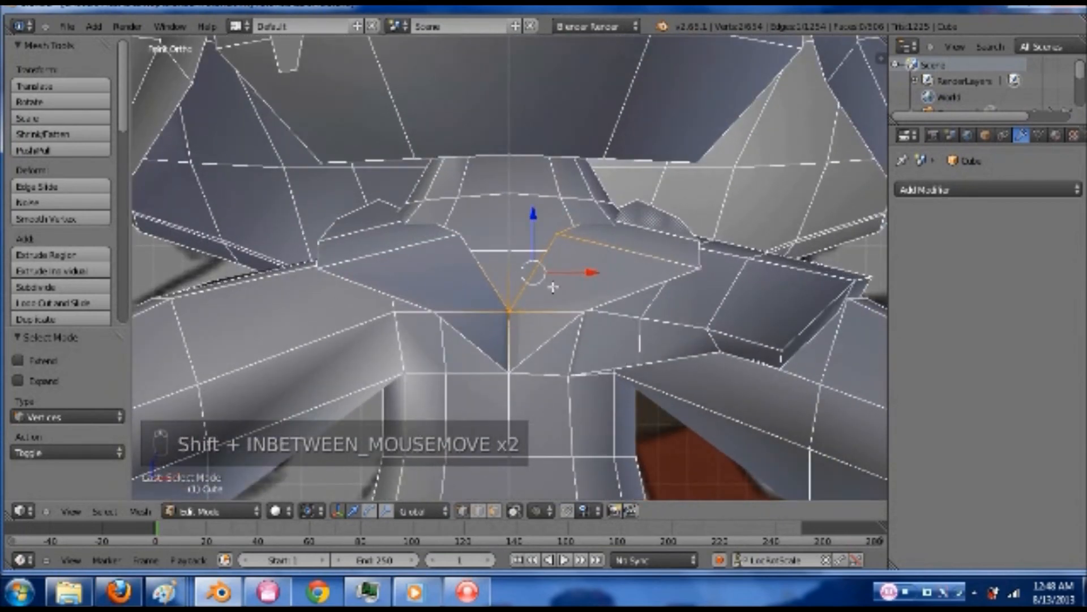
middle_drag(553, 287, 566, 288)
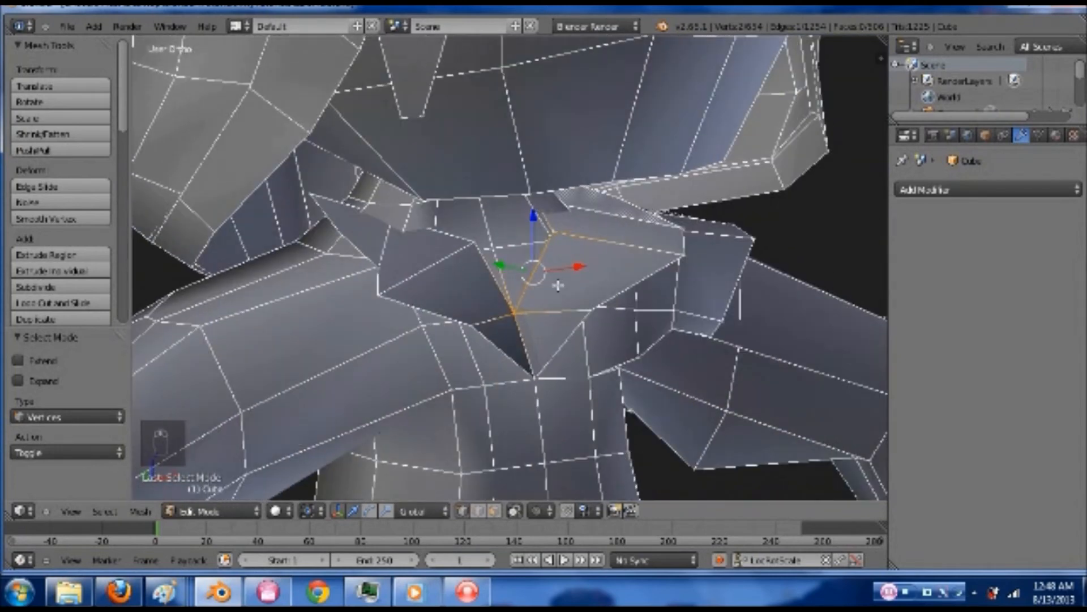
key(e)
click(577, 290)
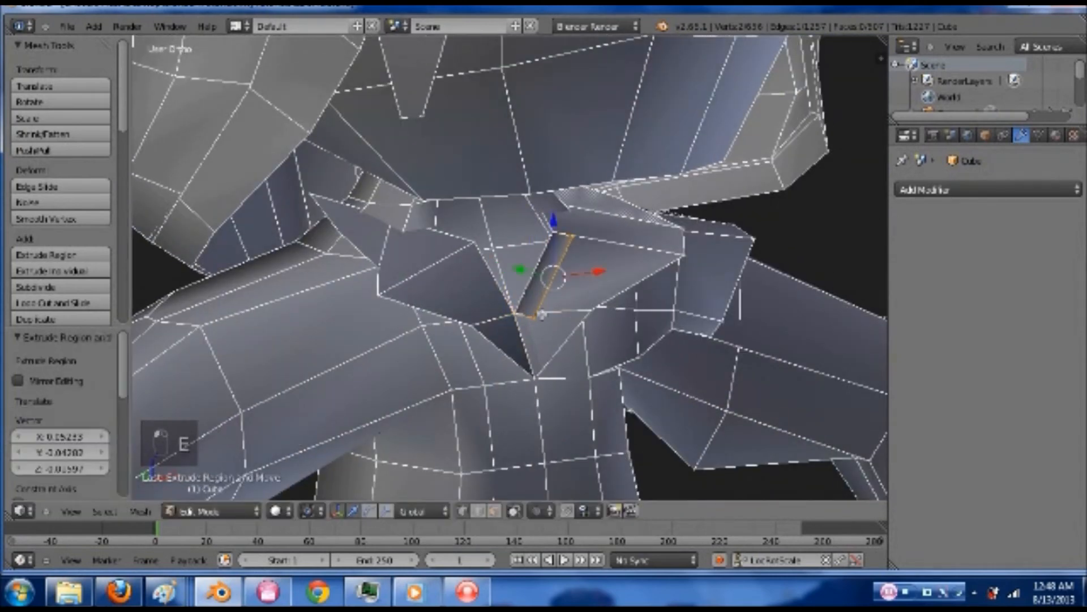
Lower the extruded edge's bottom vertex about 0.077 in Z and shift it a further 0.009 or so in negative X
right_click(536, 318)
key(g)
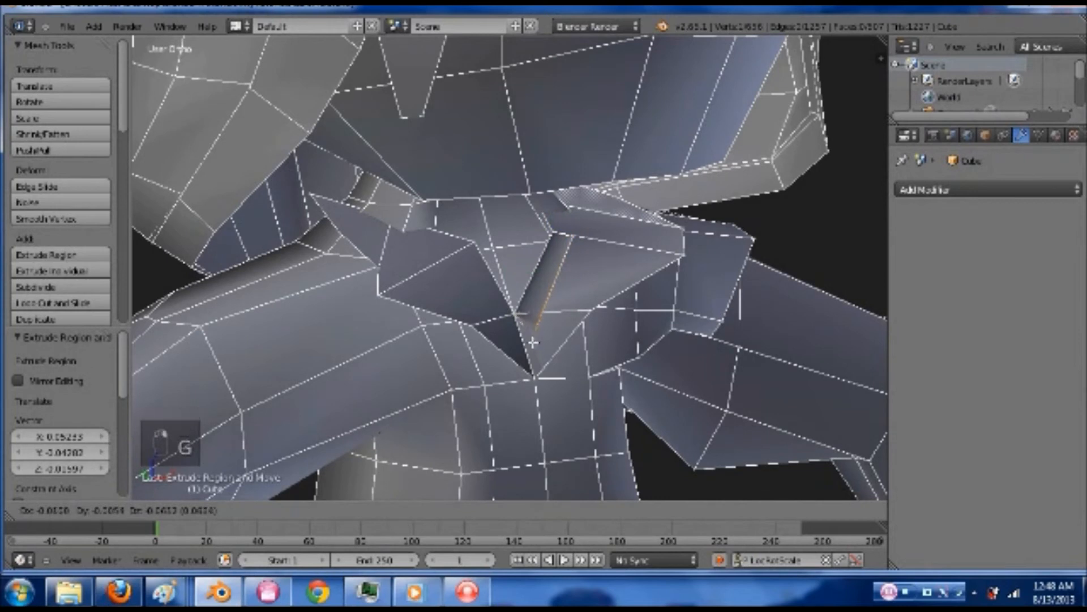
click(563, 336)
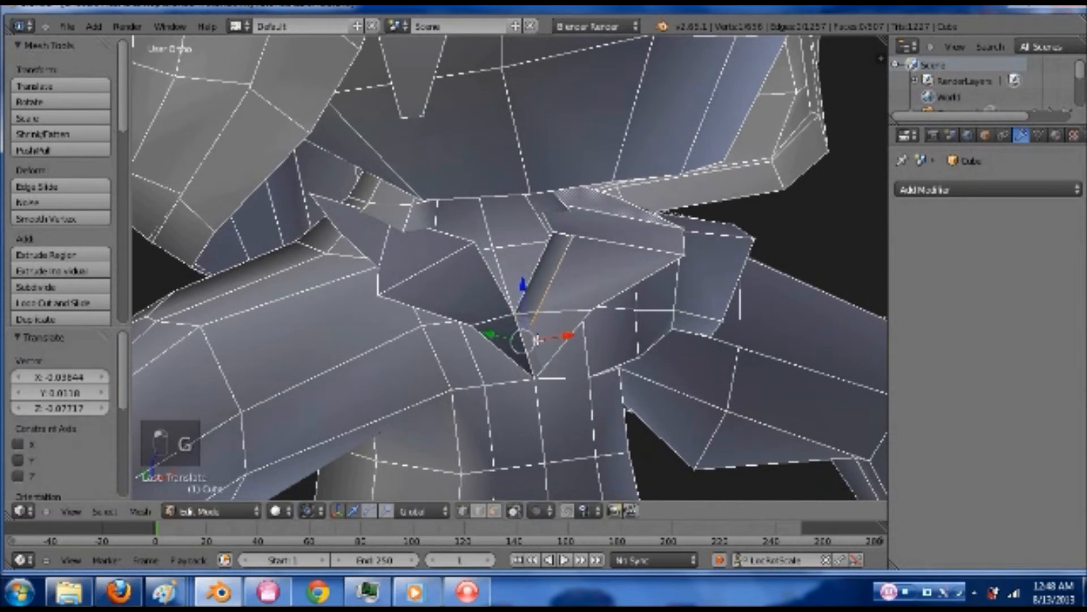
middle_drag(563, 337, 565, 337)
drag(564, 338, 550, 268)
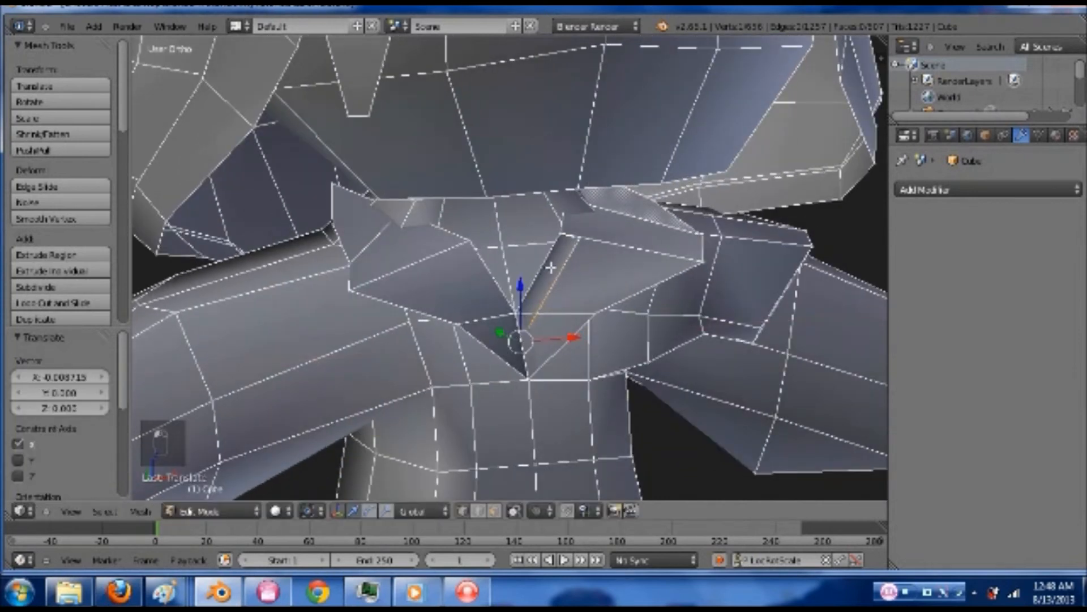
Move the extruded edge's upper vertex about 0.057 in X and -0.035 in Z to follow the inner collar on the reference
right_click(579, 240)
key(KP_1)
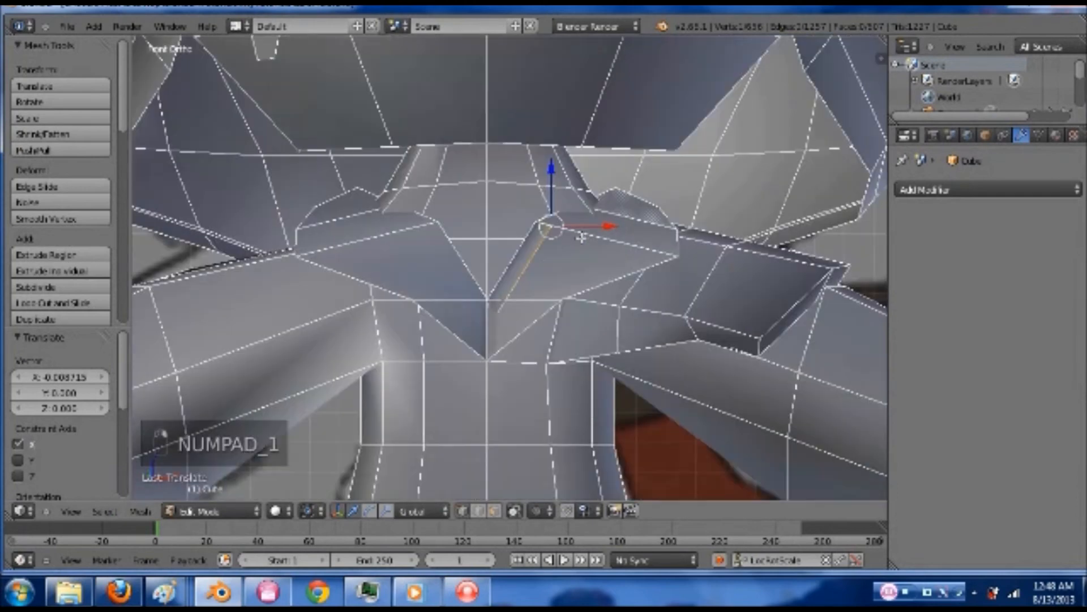
key(z)
shift+middle_drag(587, 257, 579, 273)
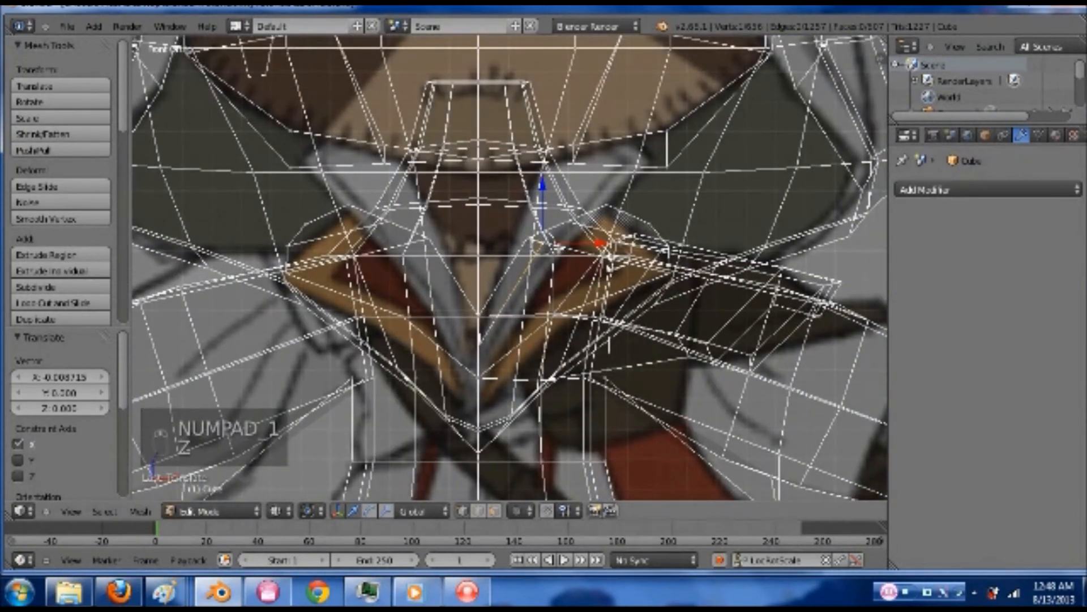
key(g)
click(573, 258)
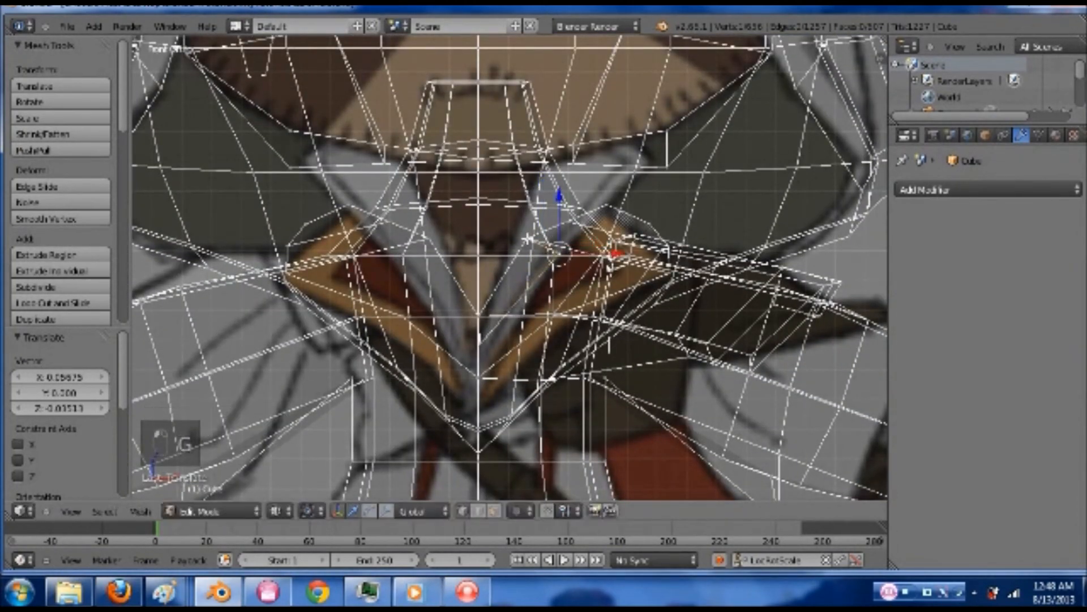
Move the inner collar strip's upper inner vertex about -0.024 in X and 0.016 in Z to match the front reference
shift+right_click(528, 239)
key(z)
middle_drag(629, 285, 589, 274)
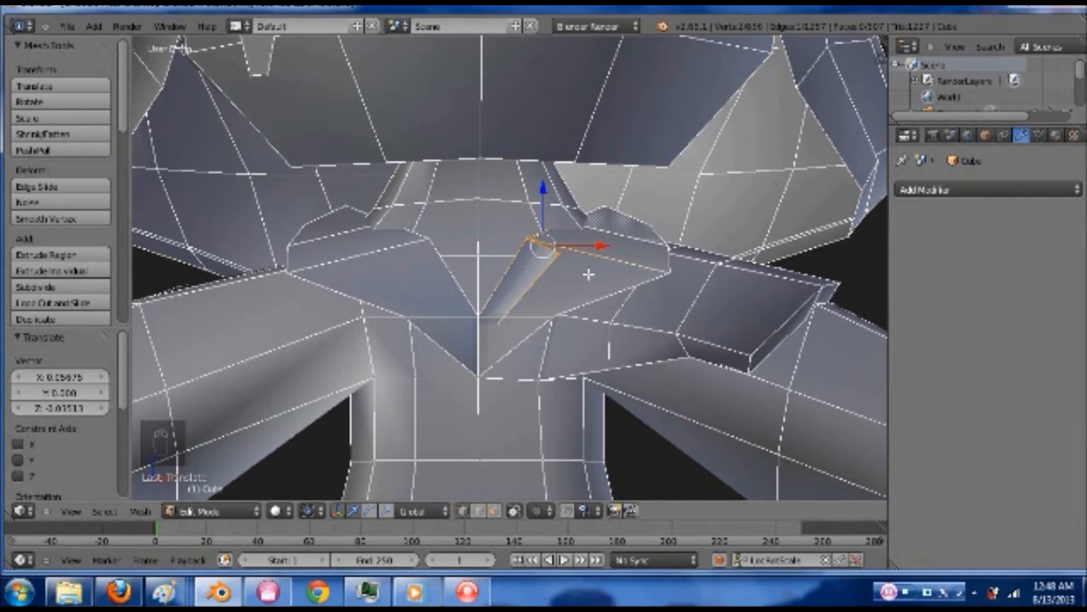
key(KP_1)
key(z)
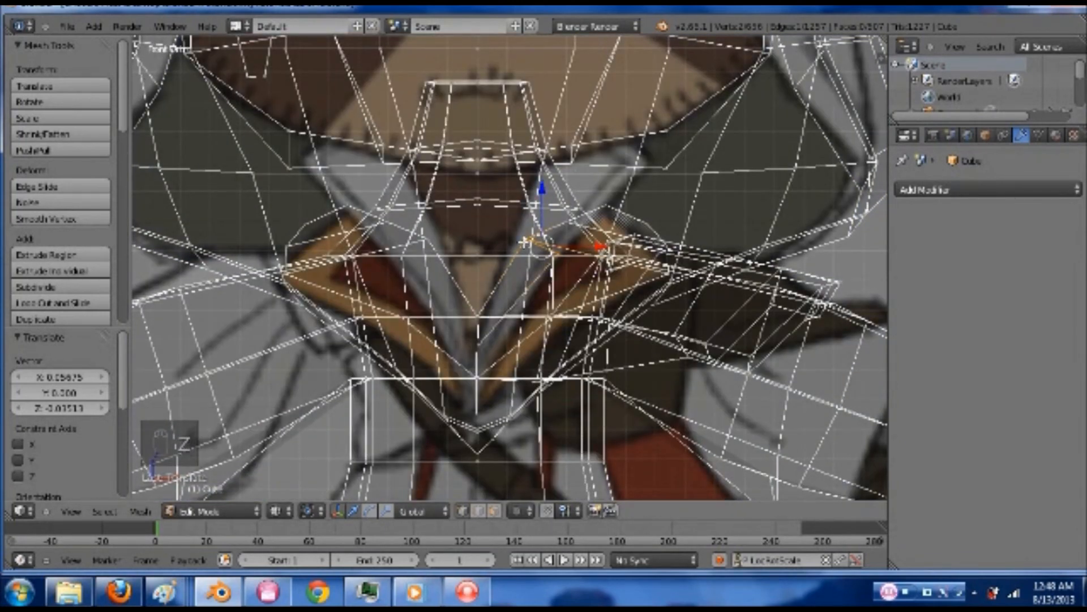
key(g)
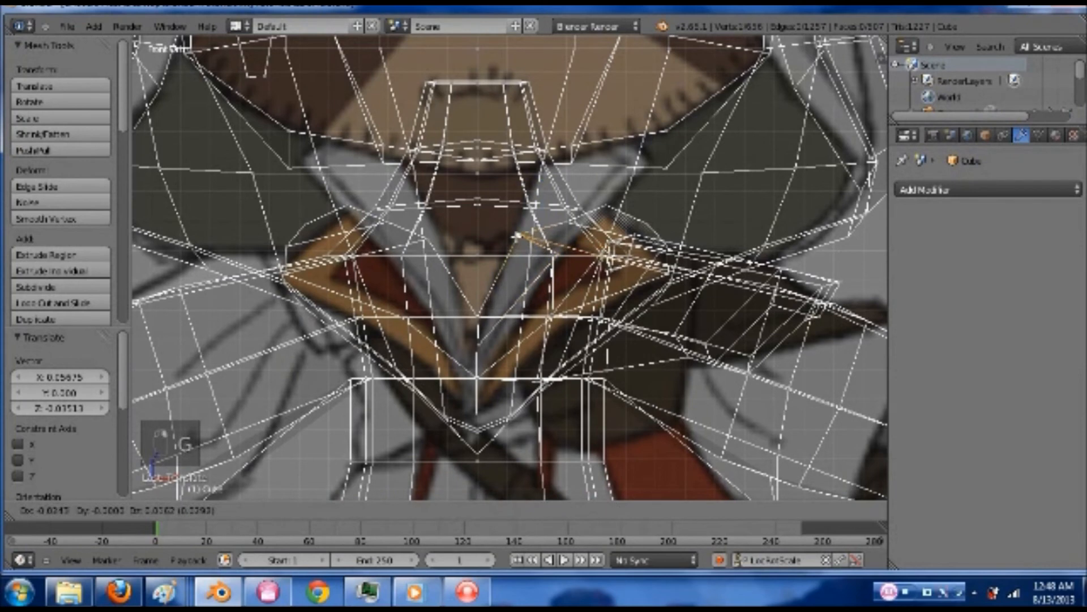
click(517, 231)
Extrude the strip's upper edge about 0.300 in X and 0.316 in Z and move its inner vertex about -0.216 in X and -0.016 in Z
shift+right_click(594, 256)
key(z)
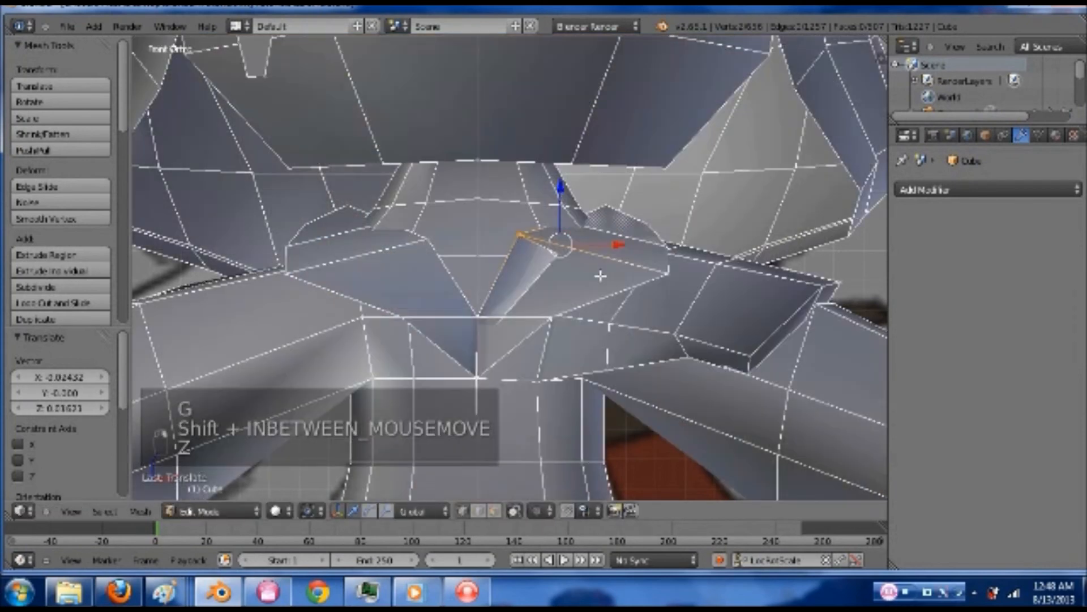
shift+right_click(597, 266)
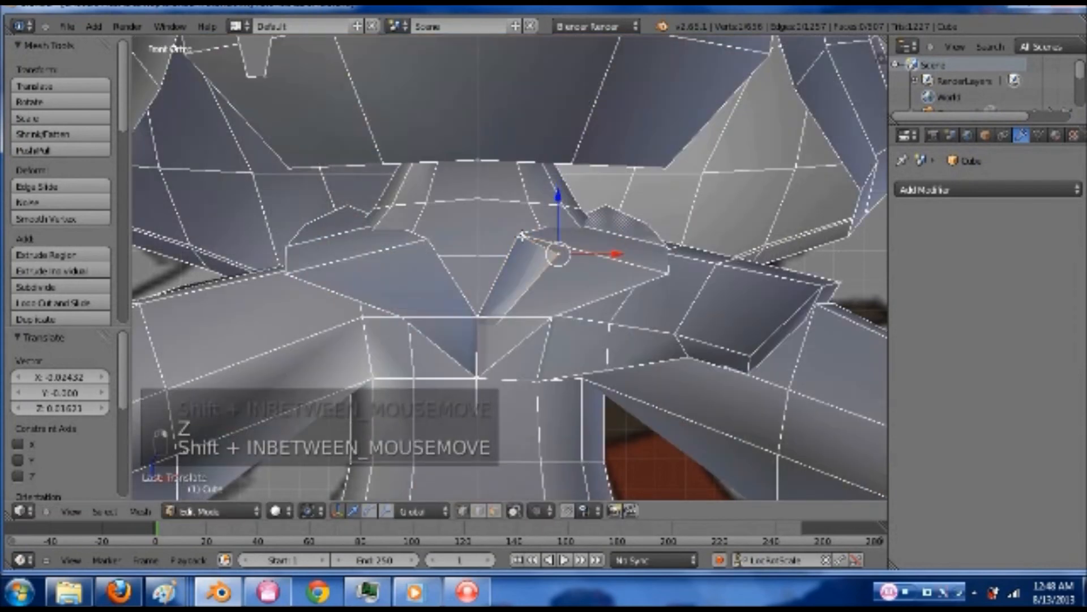
shift+right_click(522, 232)
key(z)
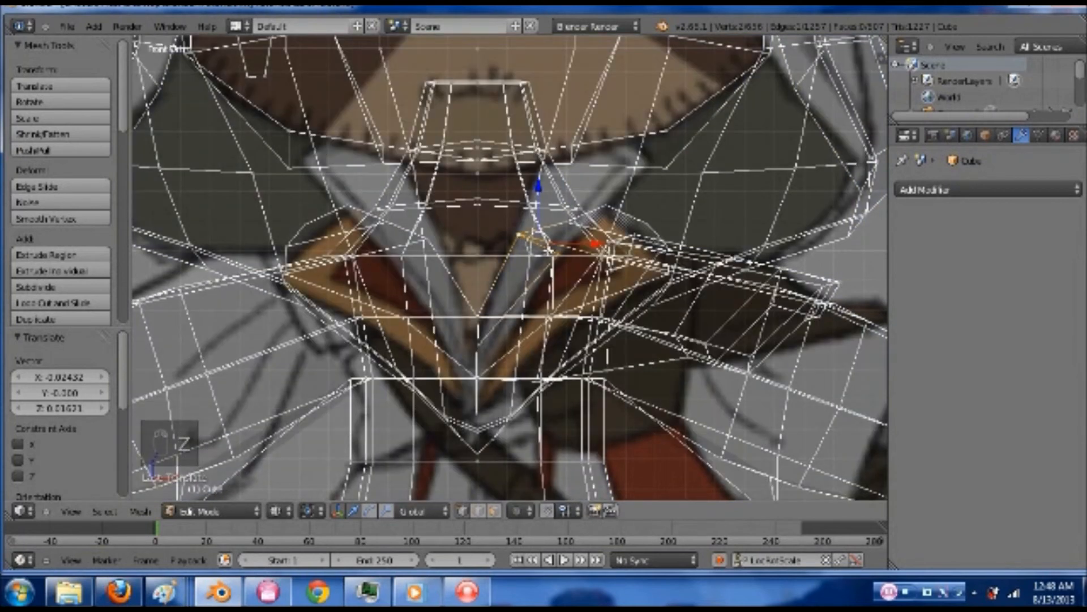
key(e)
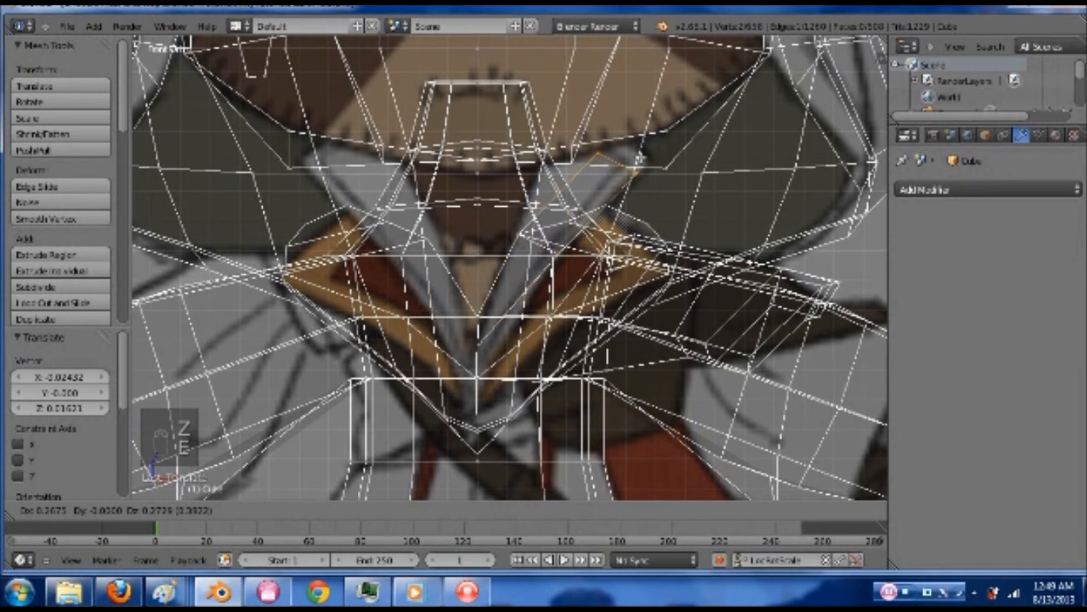
click(609, 140)
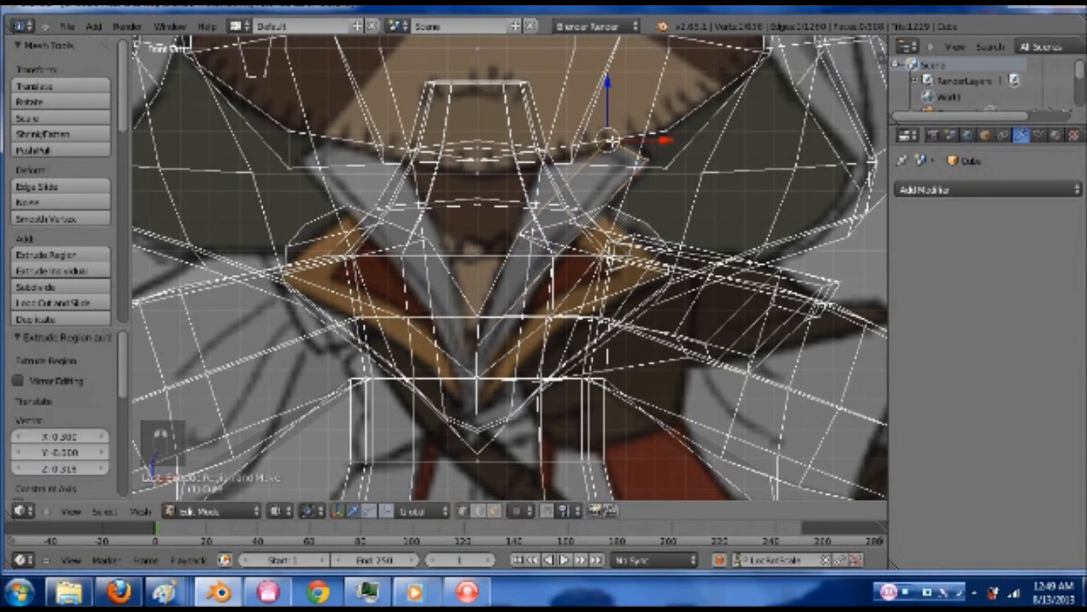
key(g)
click(544, 146)
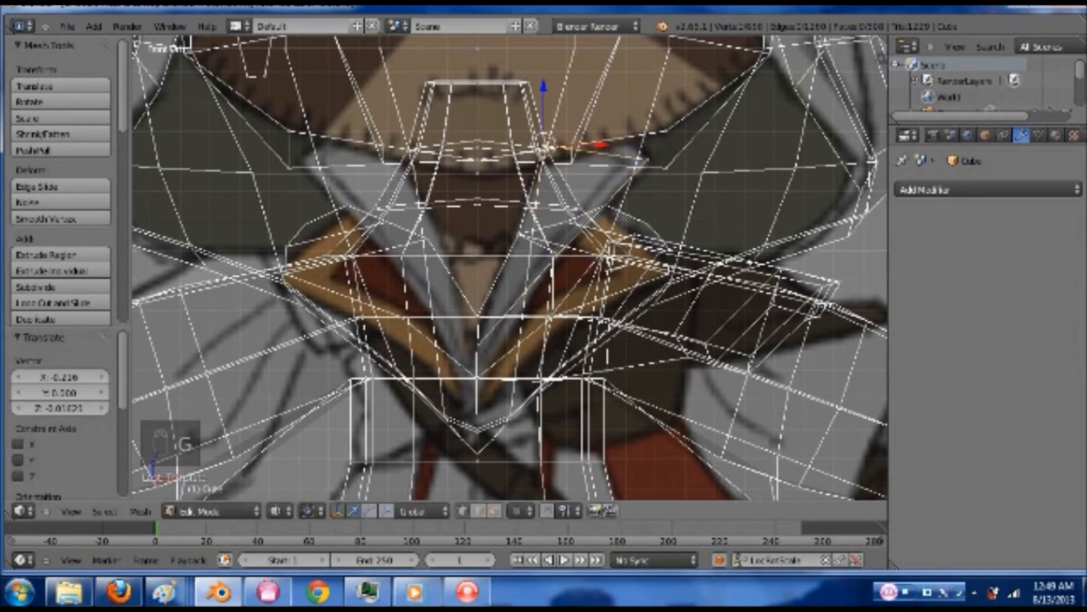
Shift the strip's top along Y towards the neck and move its outer vertex about -0.017 in X and -0.045 in Z
key(z)
middle_drag(604, 214, 529, 203)
drag(592, 148, 712, 175)
middle_drag(596, 210, 650, 171)
key(g)
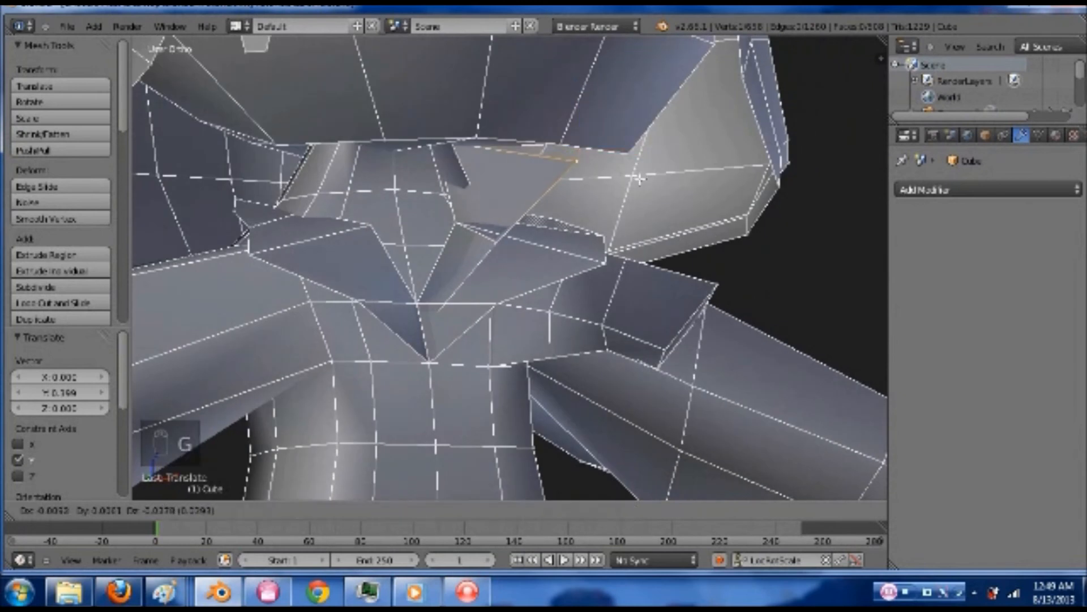
click(640, 179)
Duplicate the two inner collar strip faces and mirror the copy by scaling it -1 along X about the 3D cursor
key(ctrl+Tab)
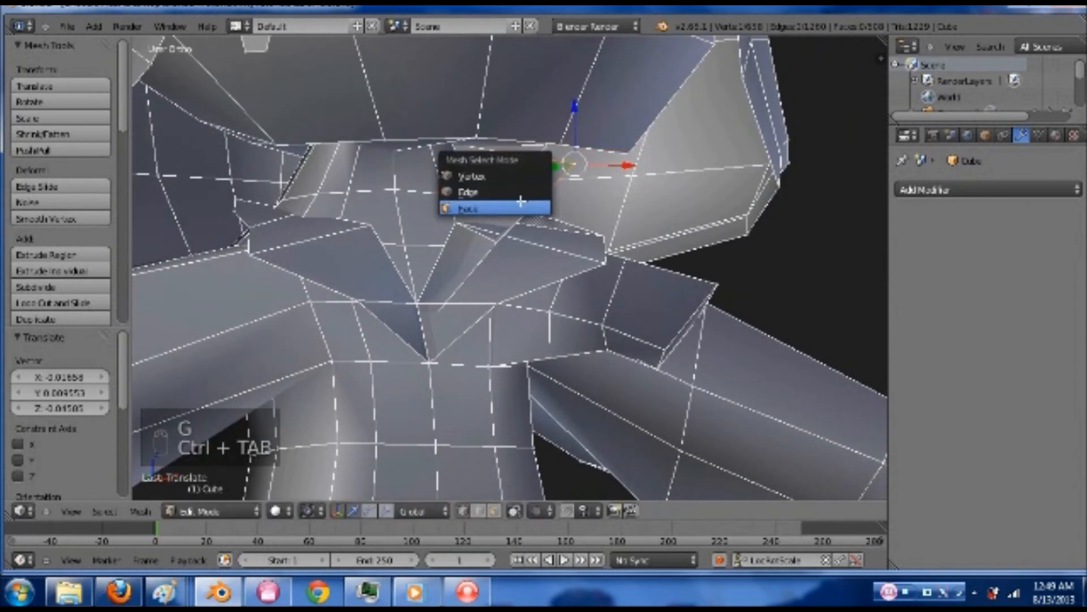
click(520, 208)
right_click(517, 181)
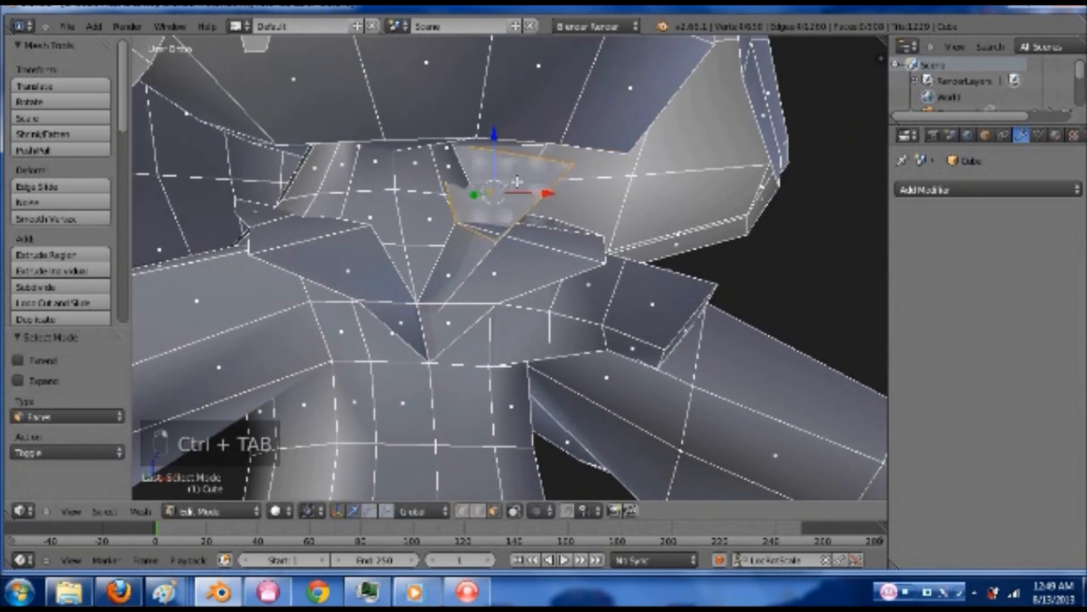
shift+right_click(466, 250)
middle_drag(520, 255, 464, 260)
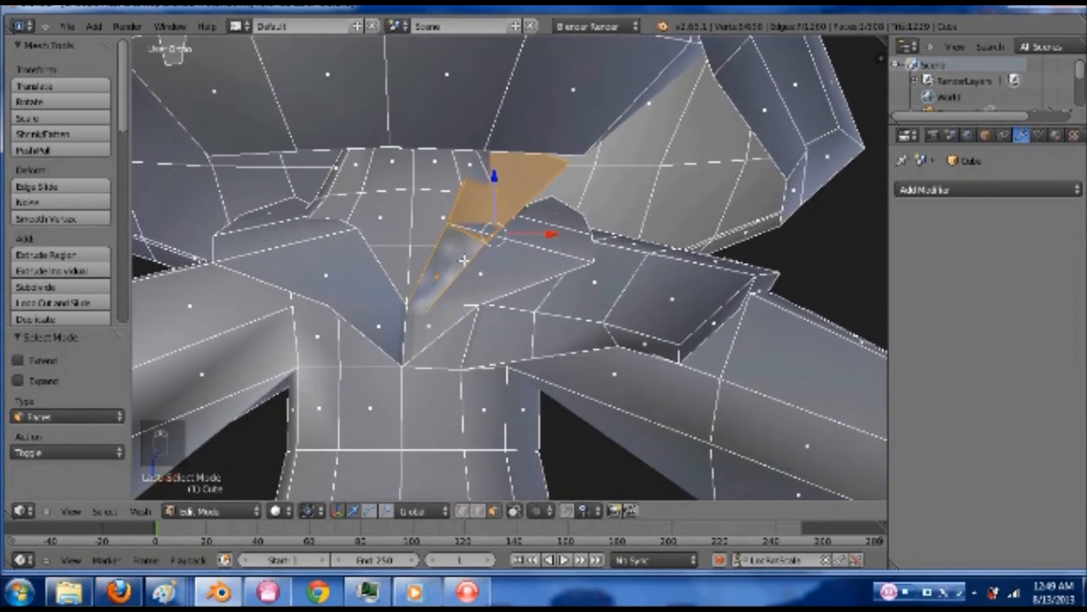
key(KP_1)
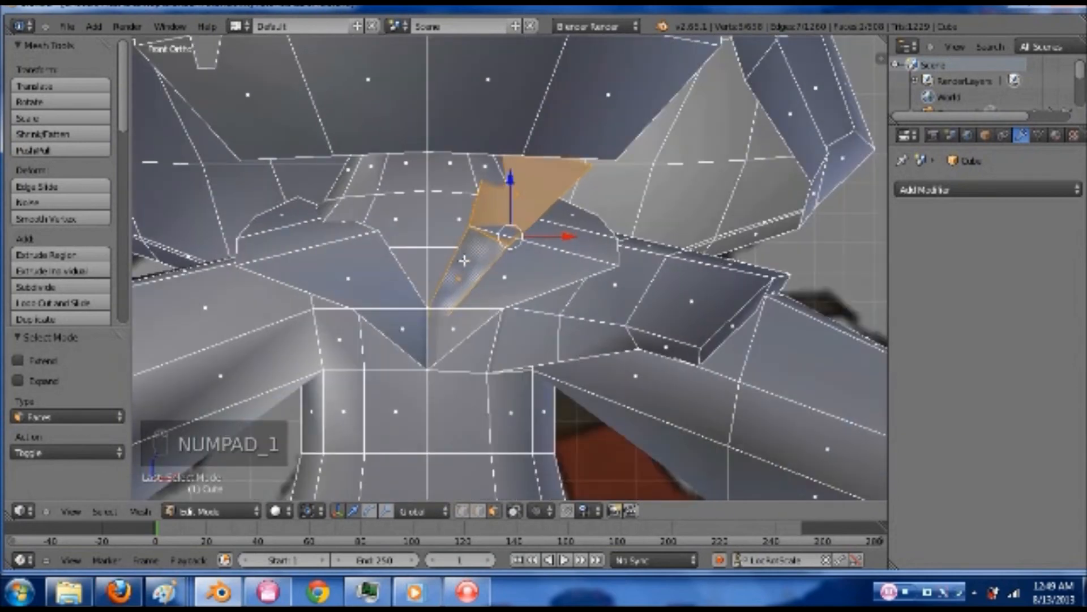
key(shift+d)
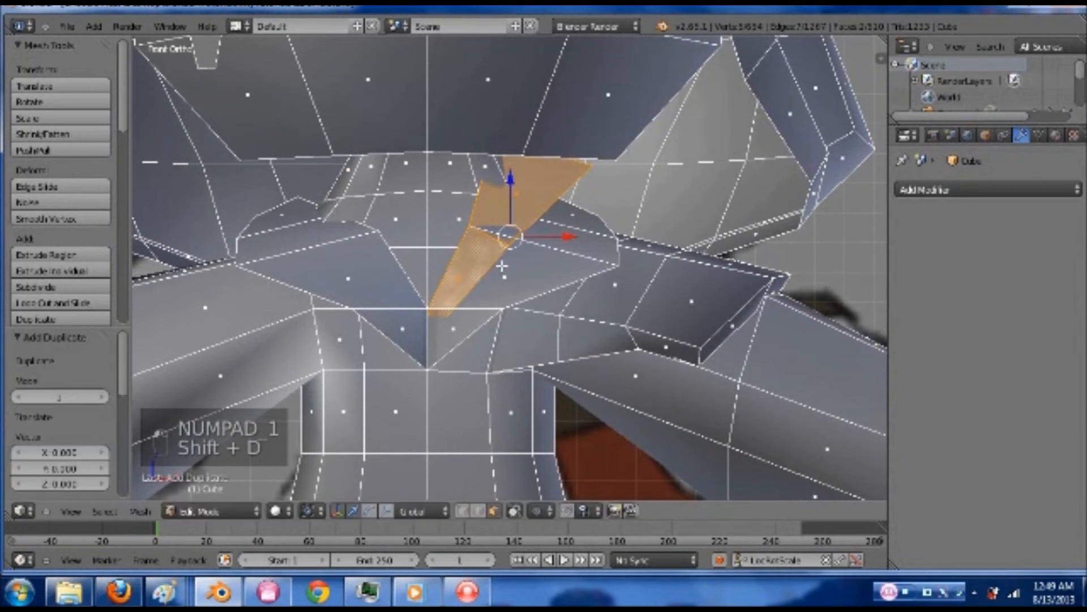
key(period)
text(sx-1)
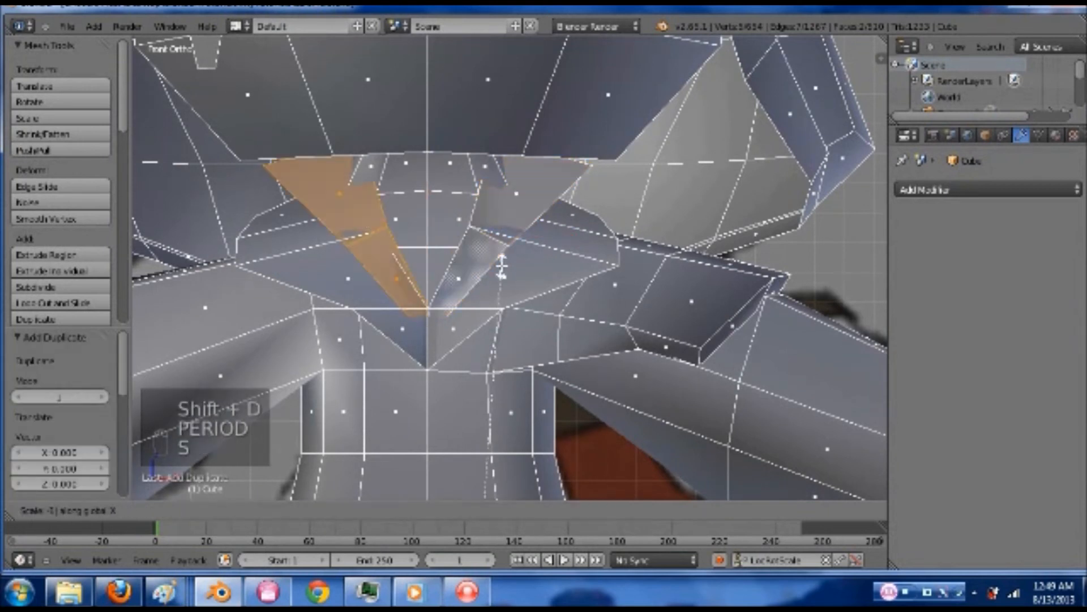
key(Return)
key(comma)
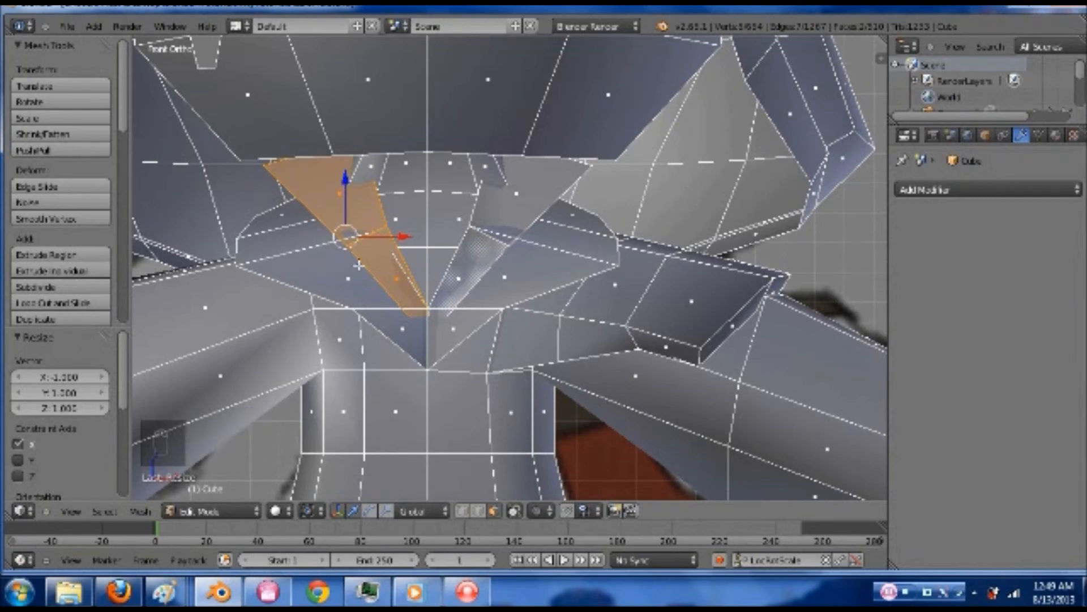
Switch the mesh selection mode to vertices for editing the lower tip of the inner collar strips
key(Tab)
key(Tab)
key(ctrl+Tab)
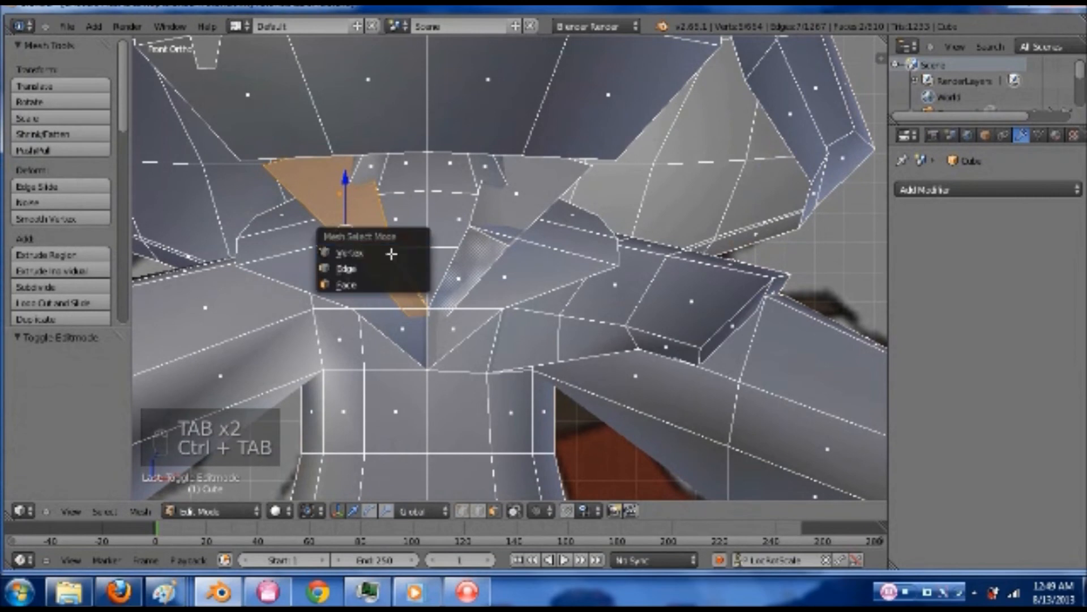
click(406, 253)
shift+middle_drag(490, 313, 495, 301)
scroll(494, 301, up, 4)
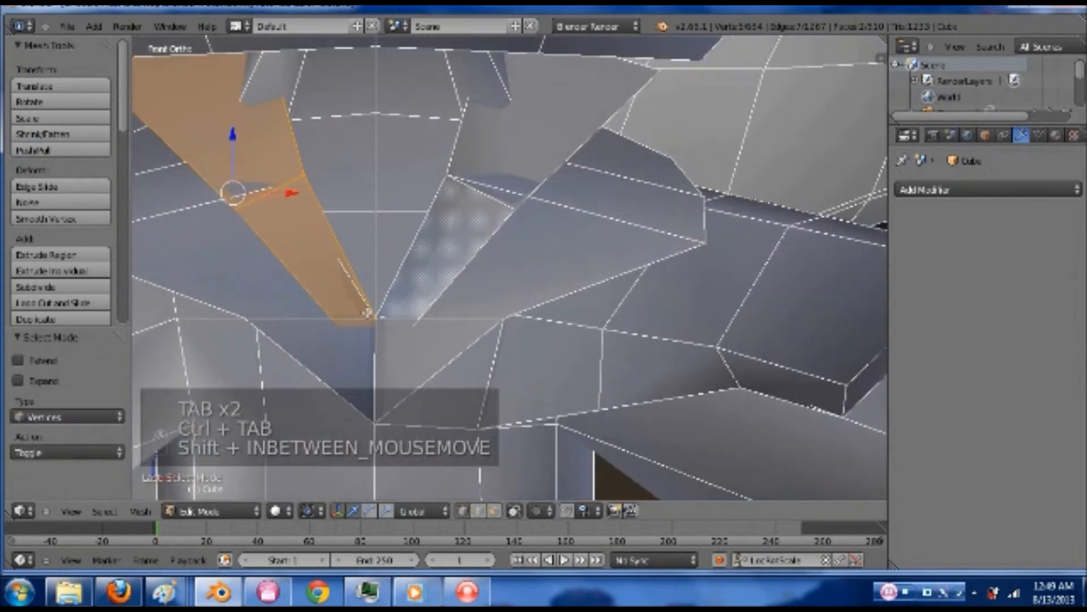
shift+middle_drag(554, 235, 674, 188)
Select all overlapping vertices at the lower centre point where the two inner collar strips meet, including those hidden behind the surface
scroll(495, 264, up, 3)
right_click(431, 293)
key(z)
scroll(435, 291, up, 2)
key(c)
click(416, 293)
right_click(416, 294)
key(z)
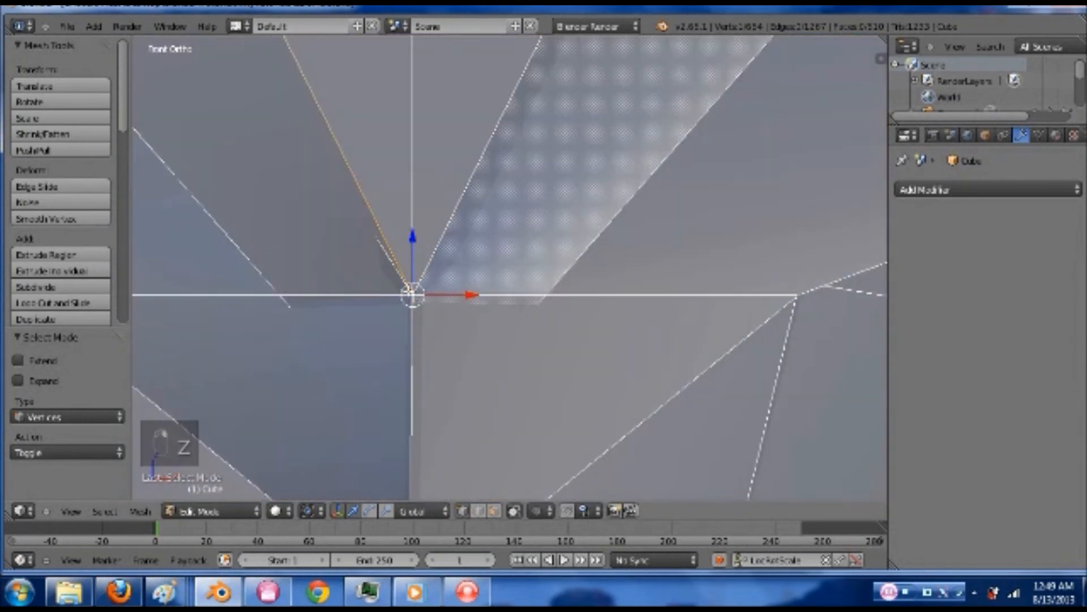
scroll(425, 306, up, 3)
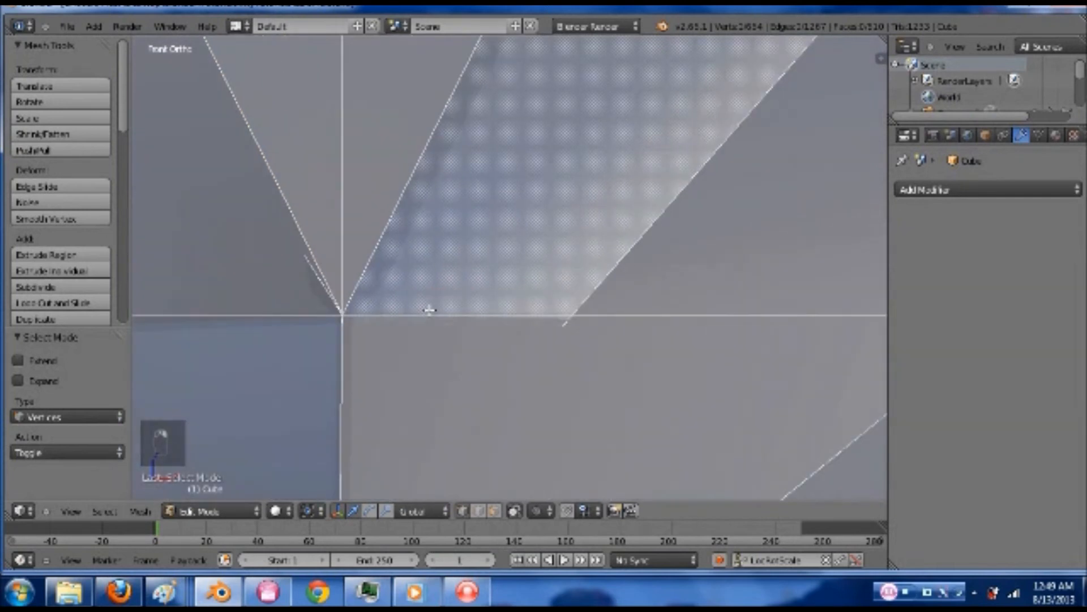
shift+middle_drag(449, 312, 535, 275)
scroll(456, 296, up, 2)
right_click(385, 282)
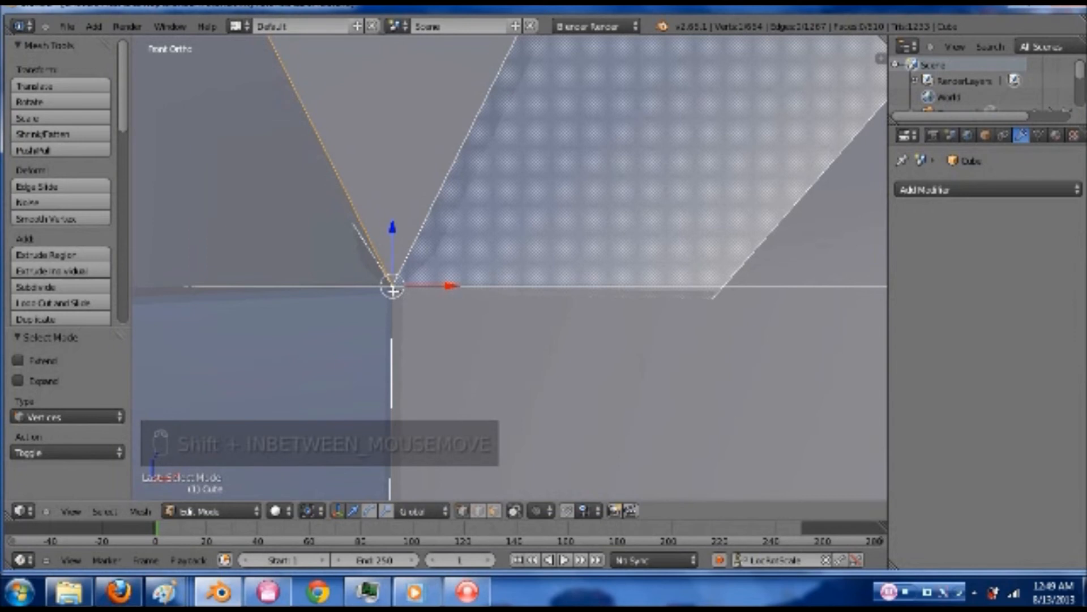
key(c)
key(z)
key(c)
click(391, 286)
key(z)
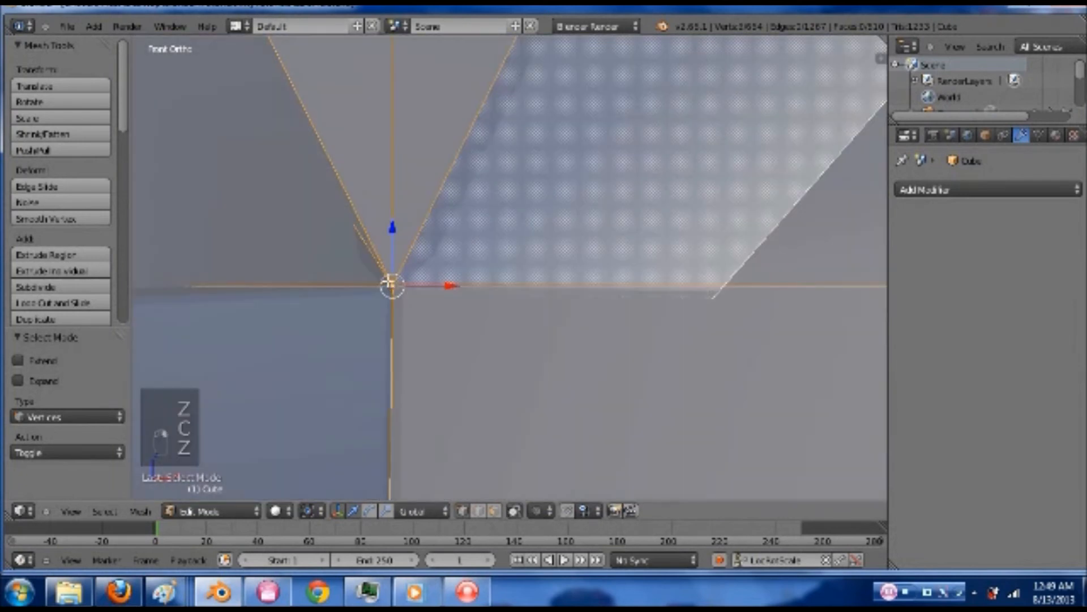
Try merging the selected collar-tip vertices at their center, and undo that merge
key(alt+m)
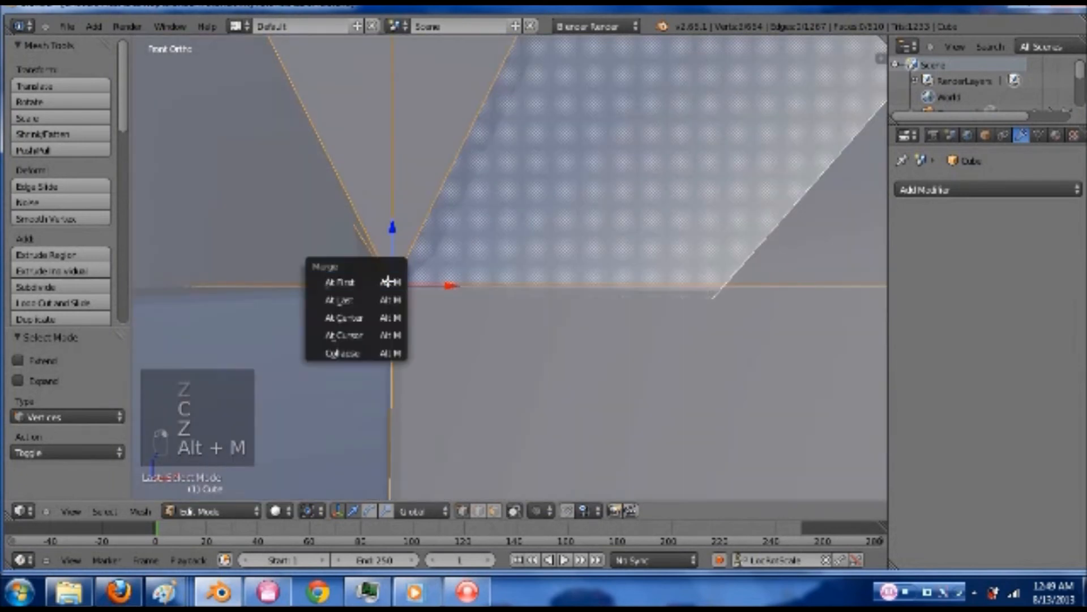
click(381, 318)
scroll(381, 315, up, 4)
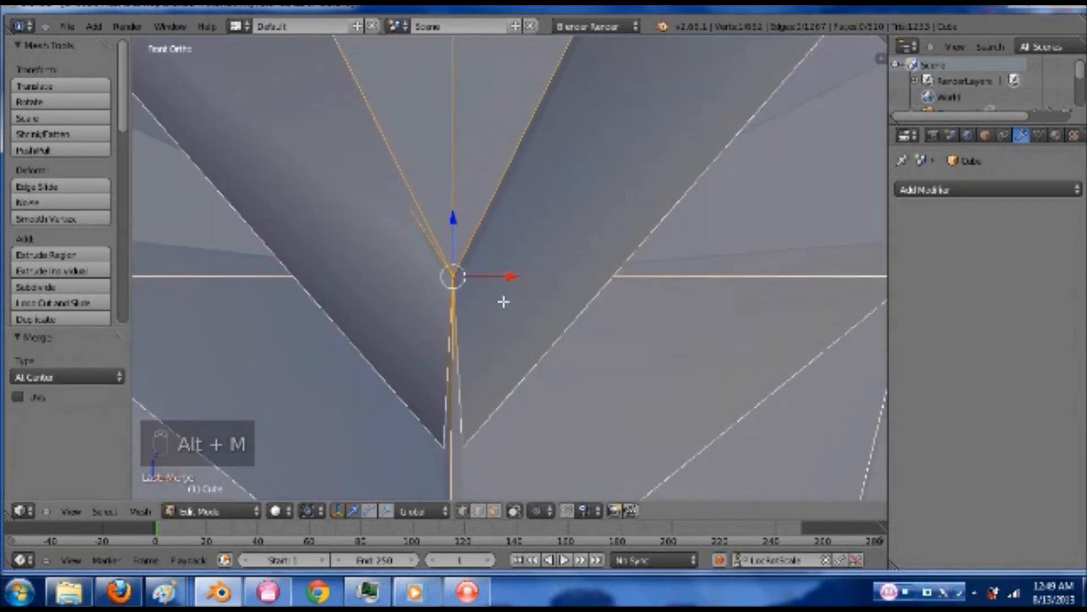
scroll(520, 296, down, 2)
middle_drag(520, 296, 606, 272)
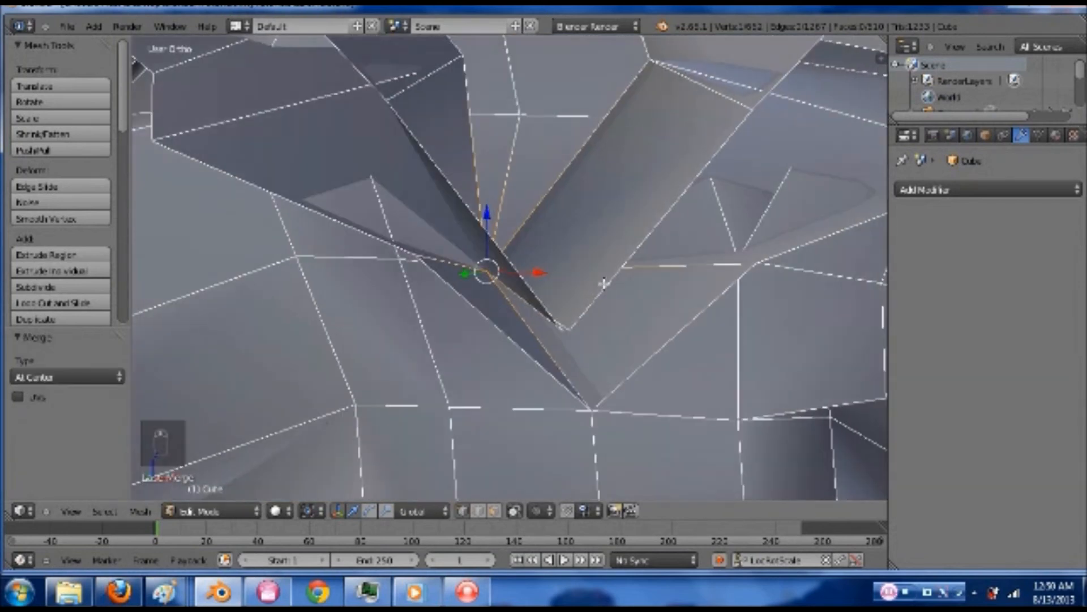
scroll(612, 284, up, 2)
scroll(551, 280, down, 3)
scroll(576, 277, up, 3)
key(Tab)
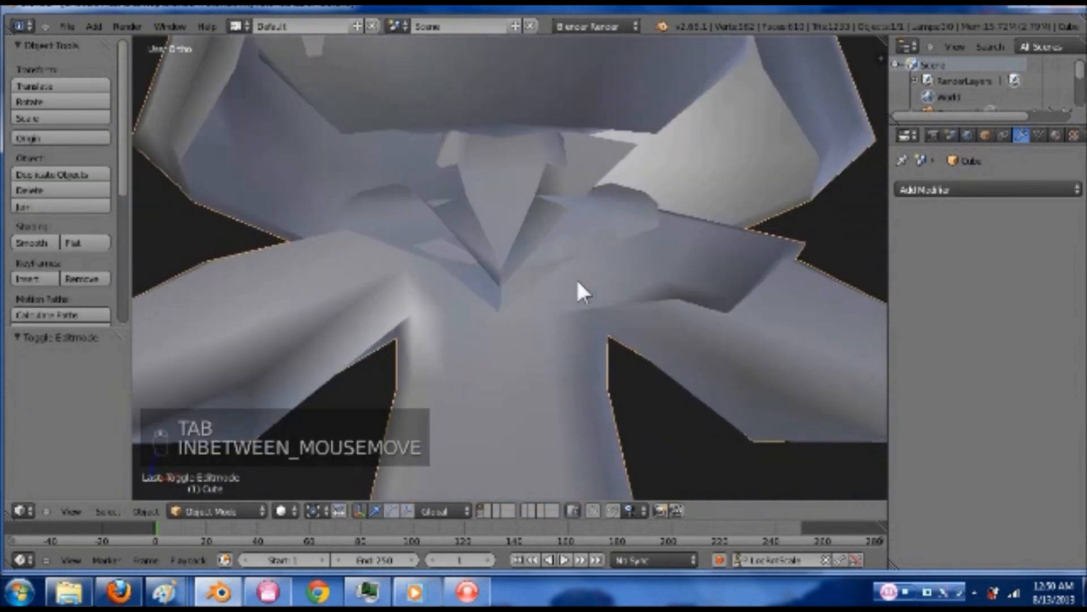
key(Tab)
scroll(556, 290, up, 2)
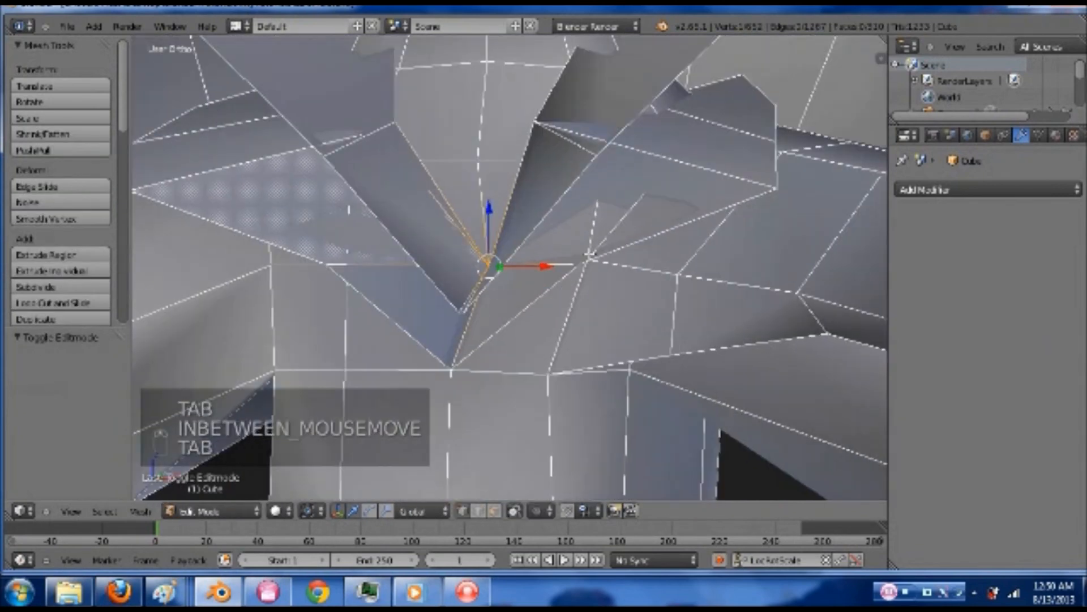
middle_drag(583, 264, 756, 280)
scroll(583, 261, down, 2)
key(ctrl+z)
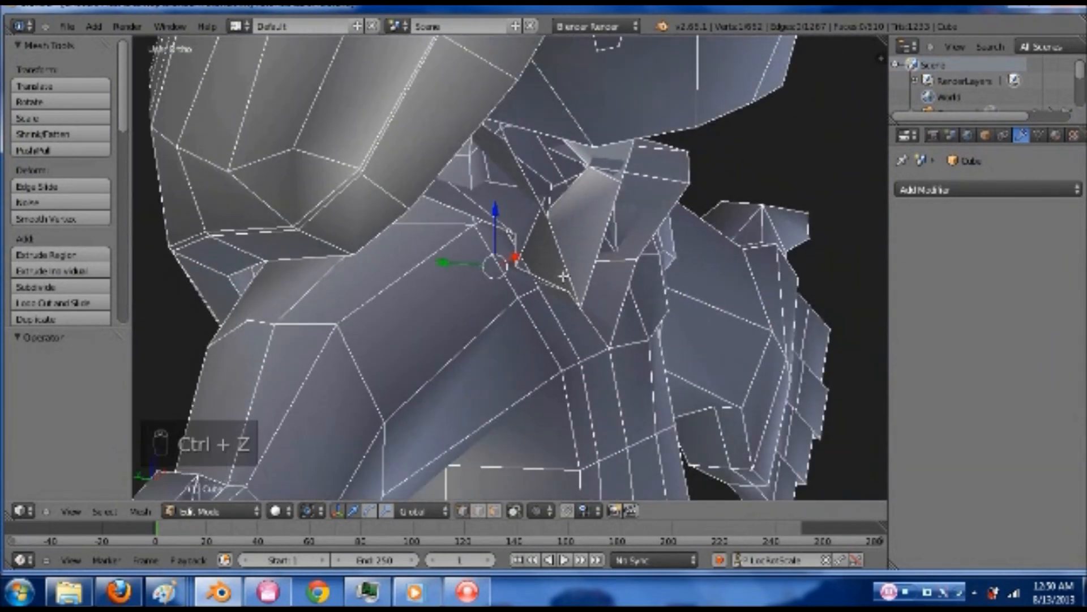
key(ctrl+z)
Deselect the vertex on the character's back and merge the remaining front collar-tip vertices at center
key(z)
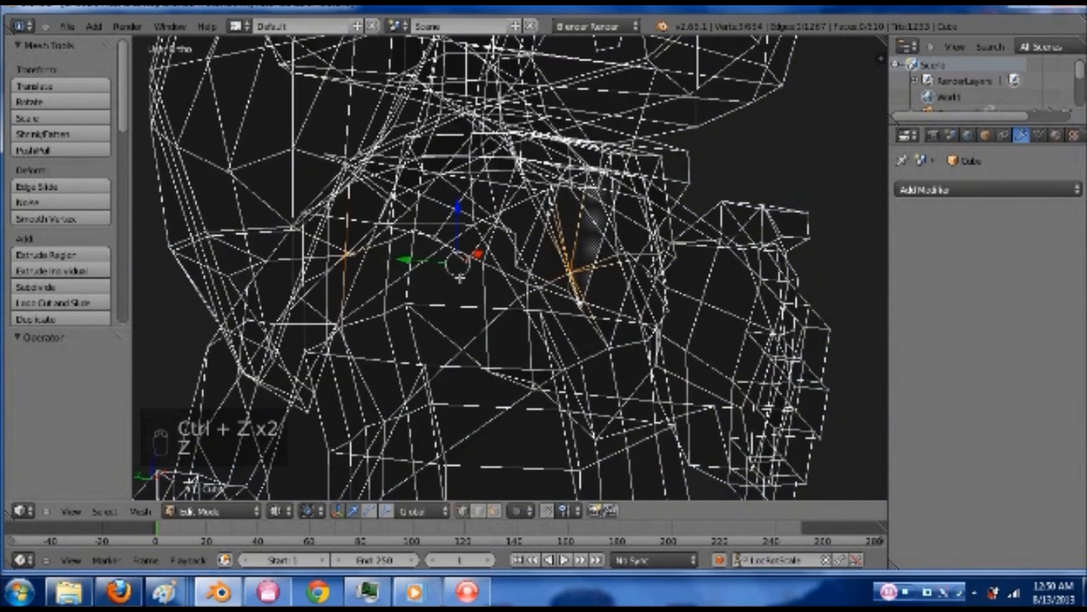
key(c)
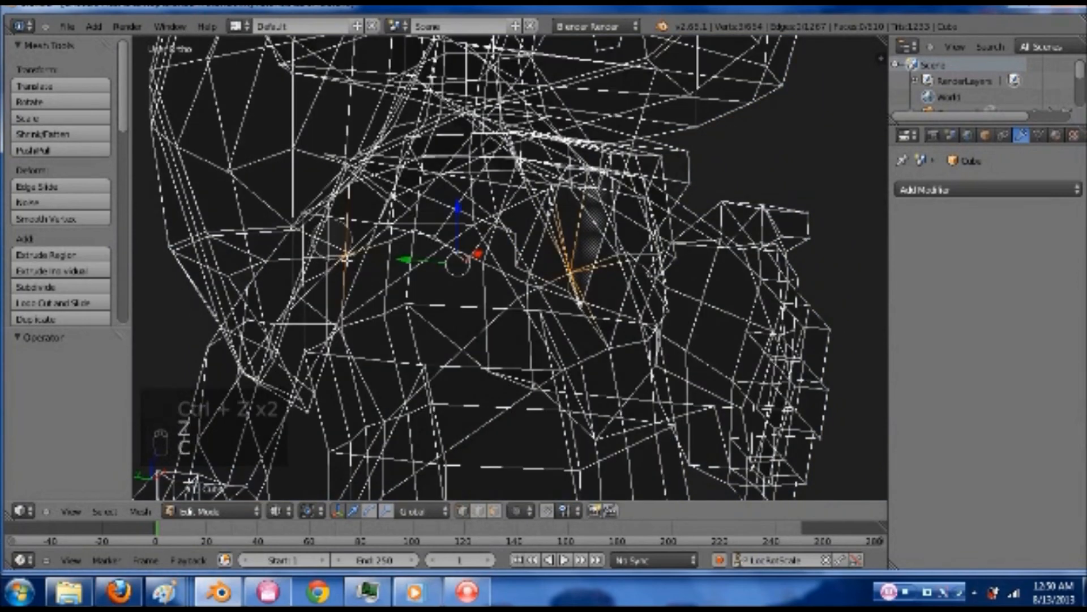
middle_click(347, 264)
right_click(348, 266)
key(z)
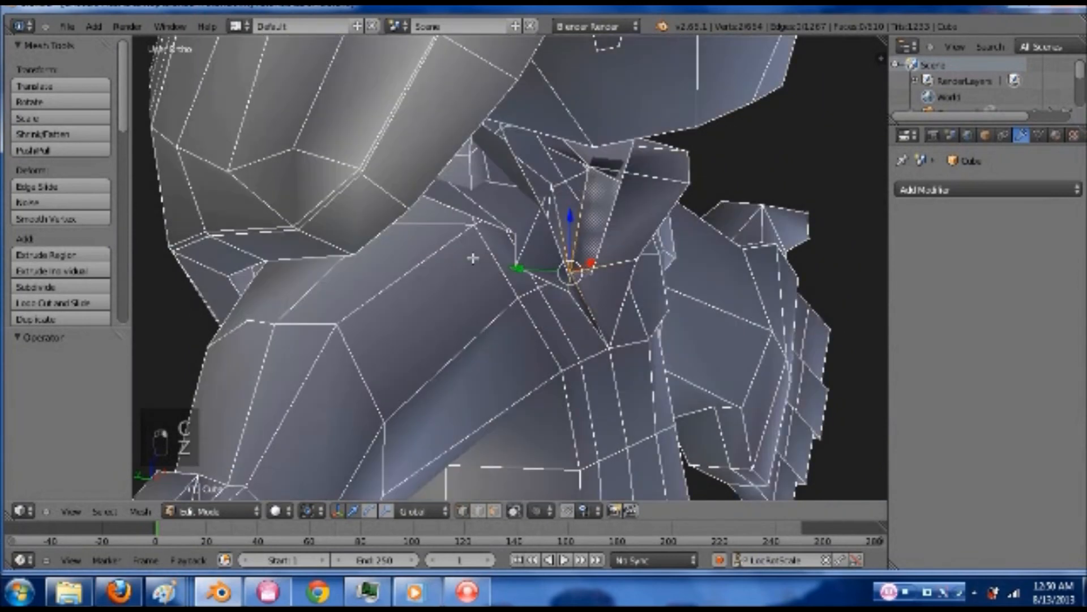
key(alt+m)
click(473, 258)
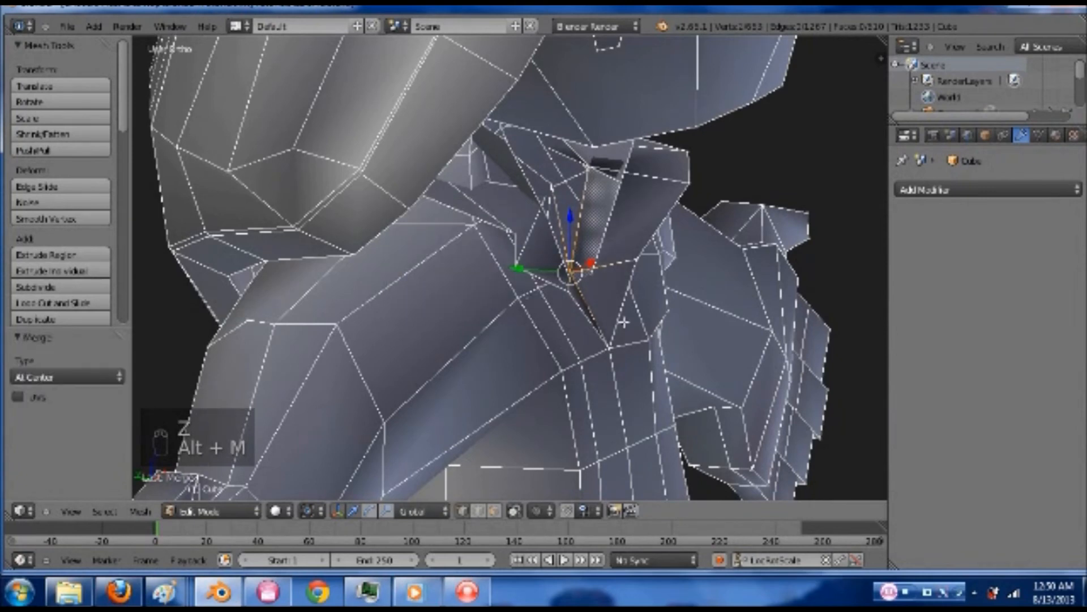
Inspect the merged collar in object mode and save the file over the existing one
middle_drag(624, 323, 572, 317)
key(Tab)
middle_drag(663, 316, 588, 289)
scroll(582, 294, down, 2)
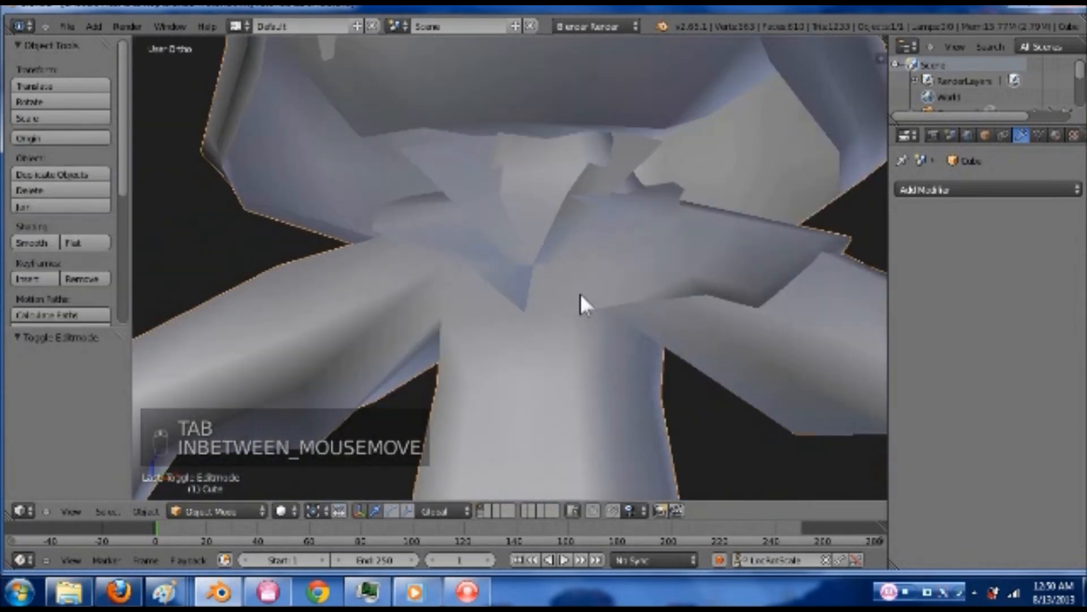
key(ctrl+s)
click(580, 295)
Compare the whole model with the front reference drawing, in solid and wireframe display, down to the character's left wrist
scroll(579, 293, down, 4)
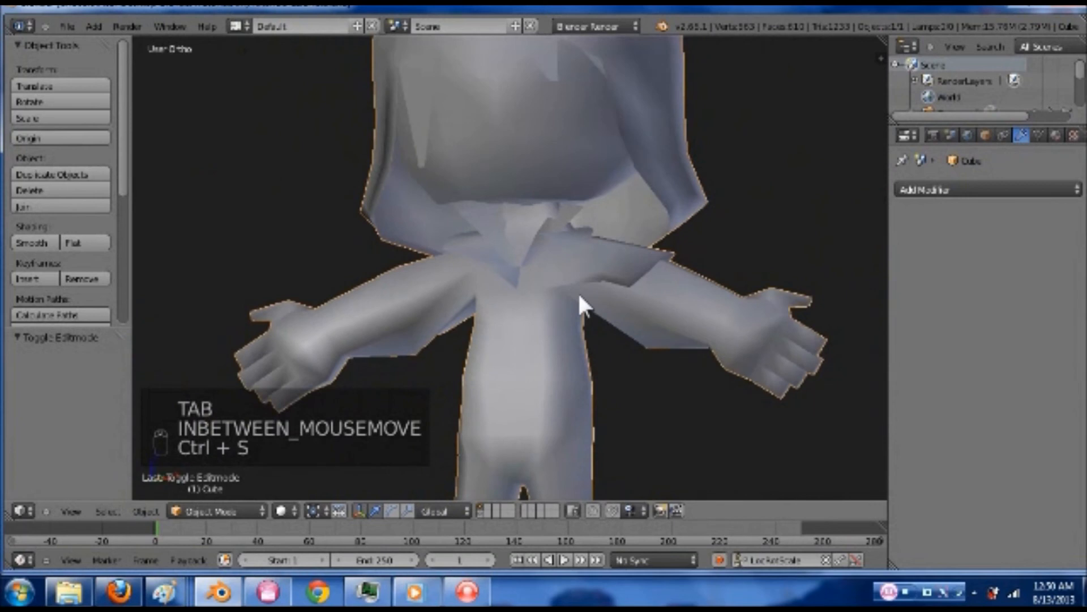
scroll(579, 294, down, 1)
middle_drag(639, 305, 615, 313)
scroll(614, 313, down, 3)
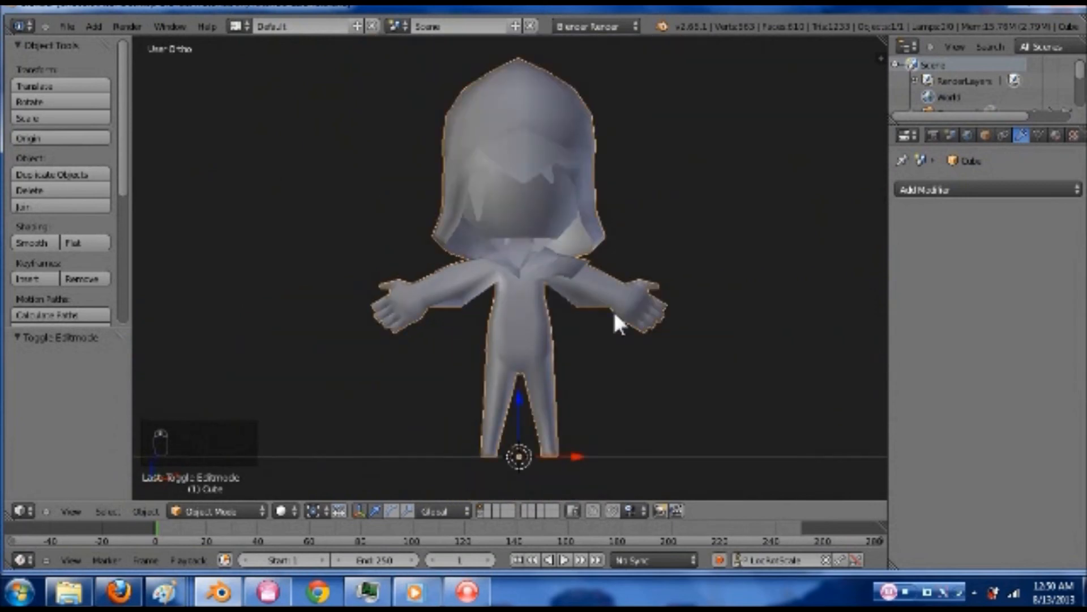
key(KP_1)
key(Tab)
shift+middle_drag(628, 346, 602, 300)
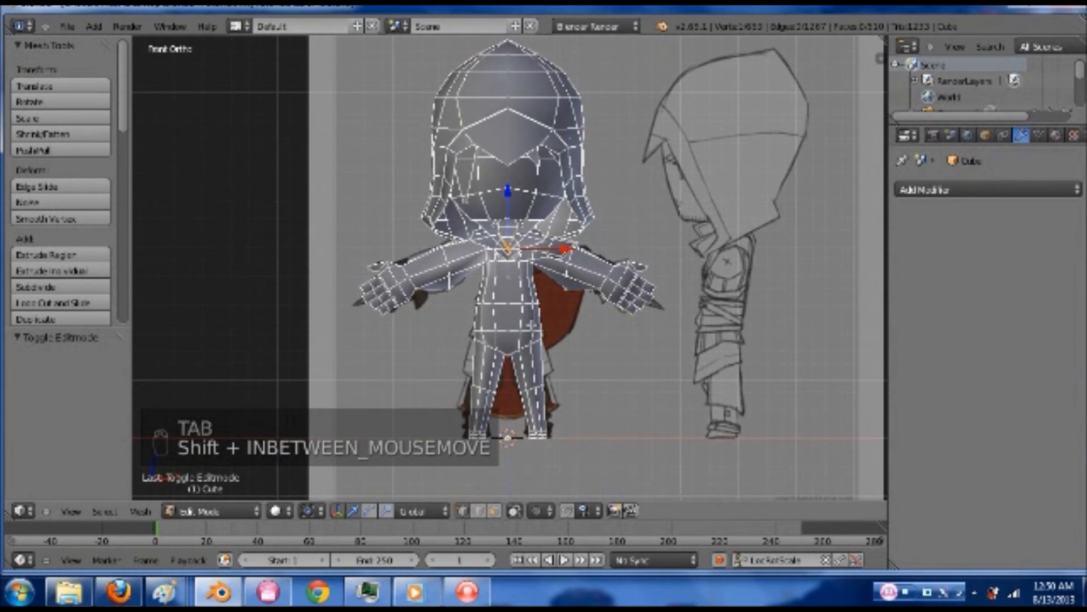
scroll(575, 310, up, 2)
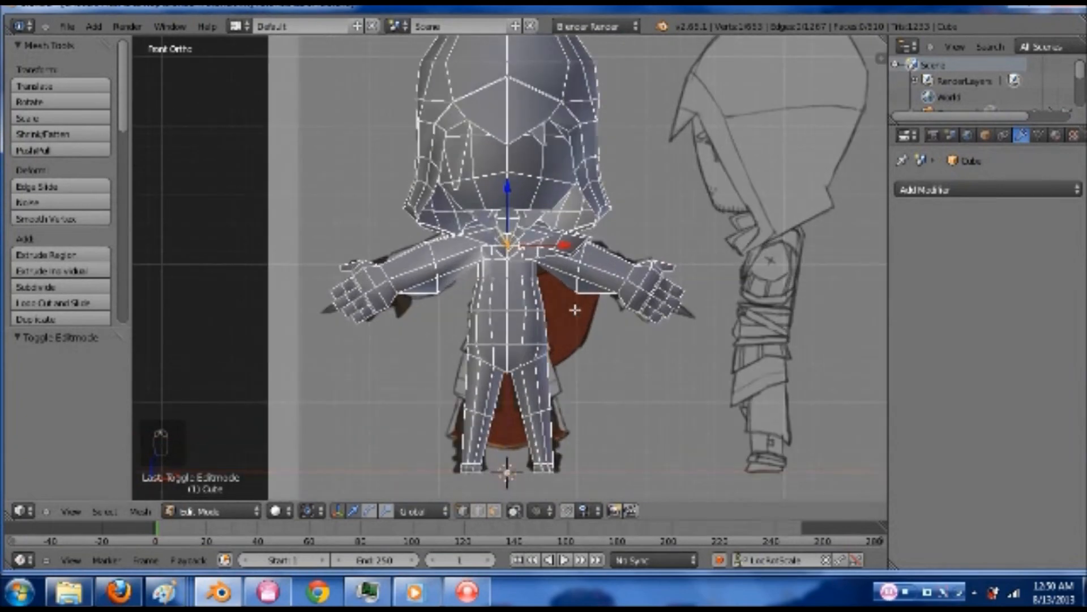
key(Tab)
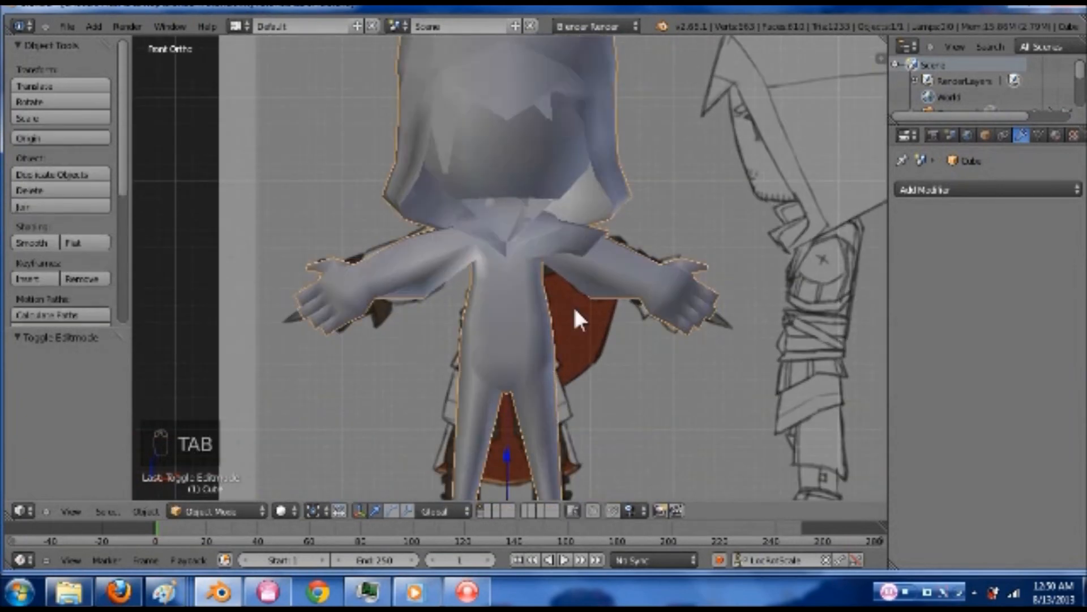
key(Tab)
key(z)
shift+middle_drag(616, 323, 528, 330)
scroll(637, 331, up, 2)
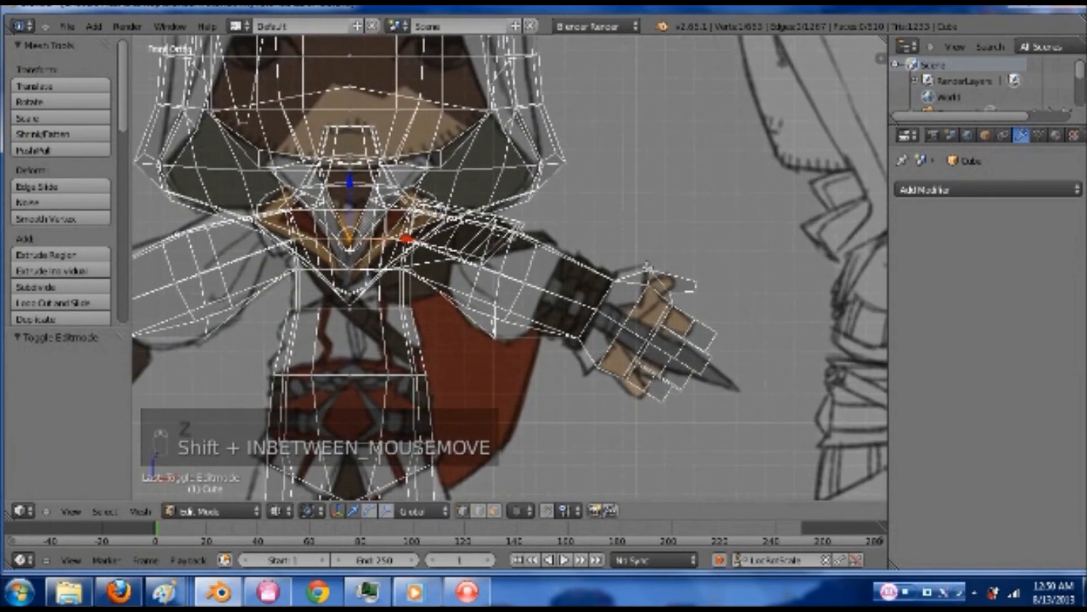
key(z)
scroll(620, 330, up, 3)
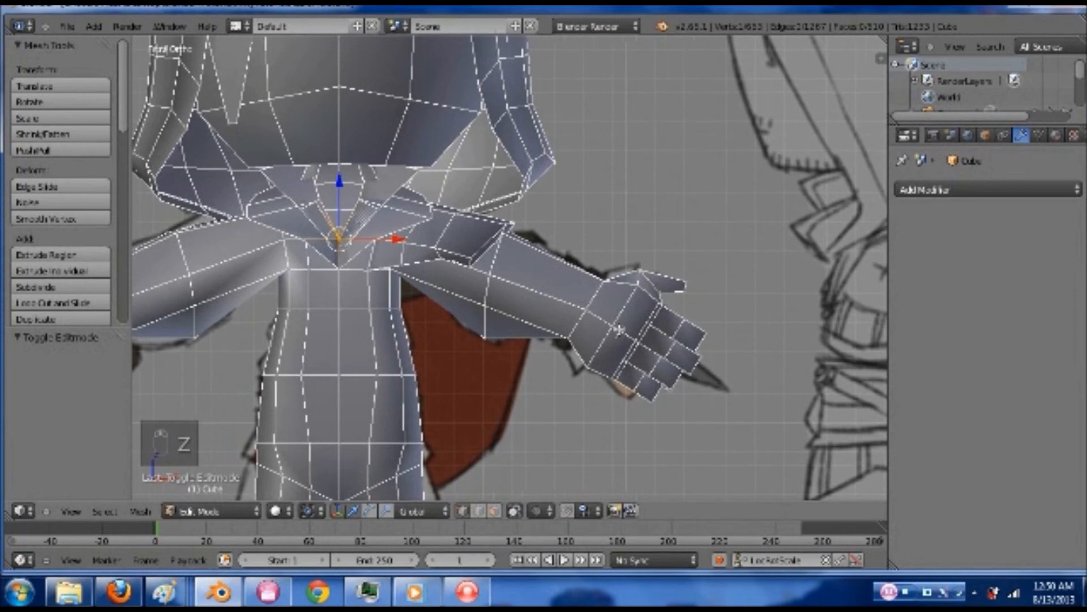
Extrude the upper wrist edges of the character's left arm about 0.146 in X and 0.103 in Z as a glove cuff flare
right_click(618, 328)
shift+middle_drag(597, 321, 556, 321)
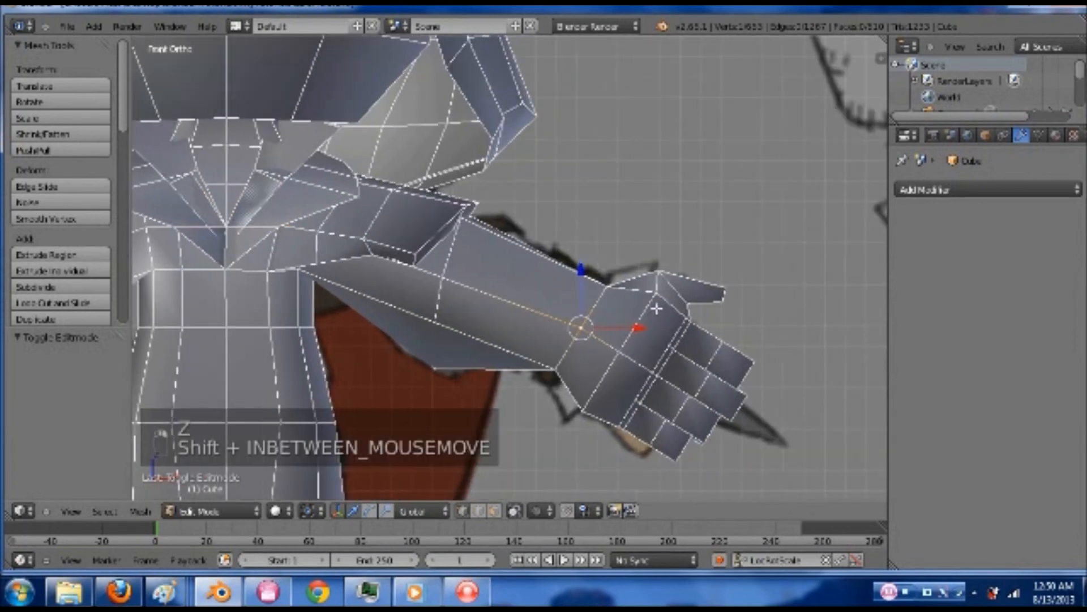
middle_drag(721, 307, 682, 357)
scroll(660, 328, up, 2)
shift+right_click(663, 279)
shift+right_click(673, 264)
middle_drag(688, 324, 424, 300)
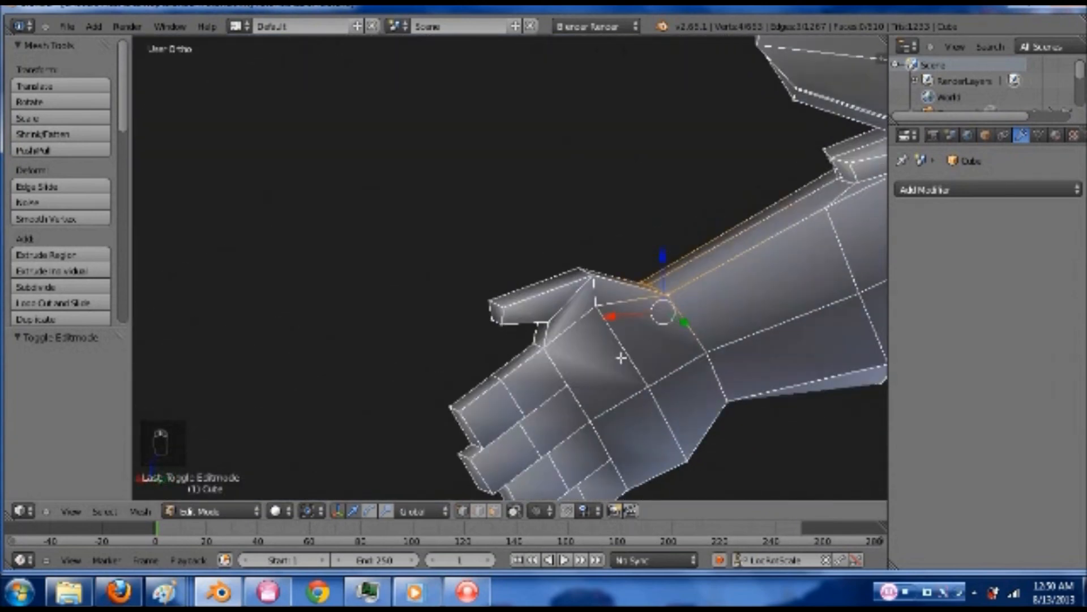
shift+right_click(711, 351)
key(KP_1)
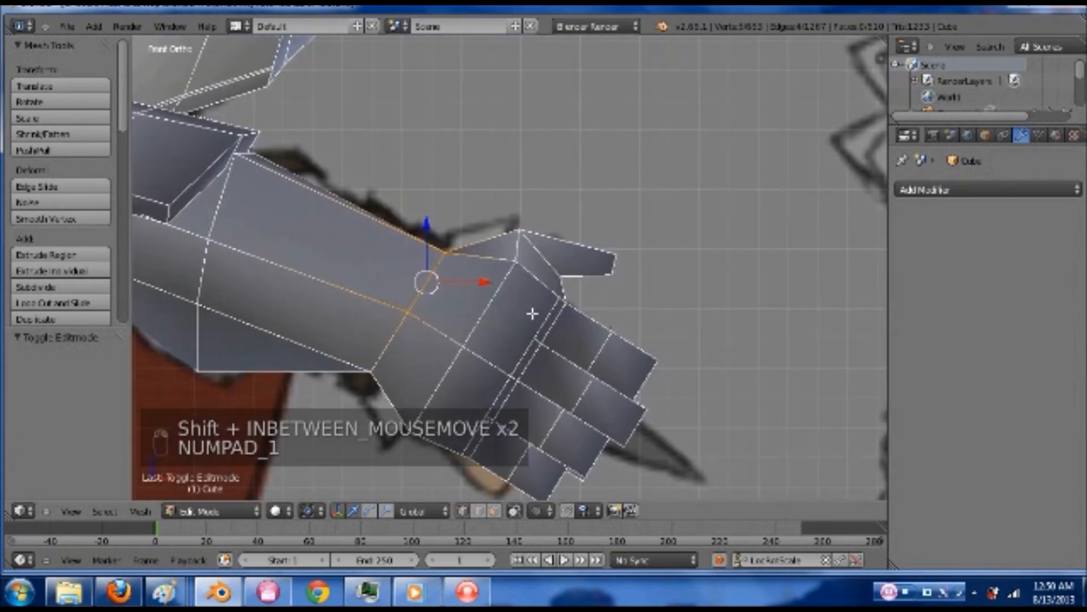
key(e)
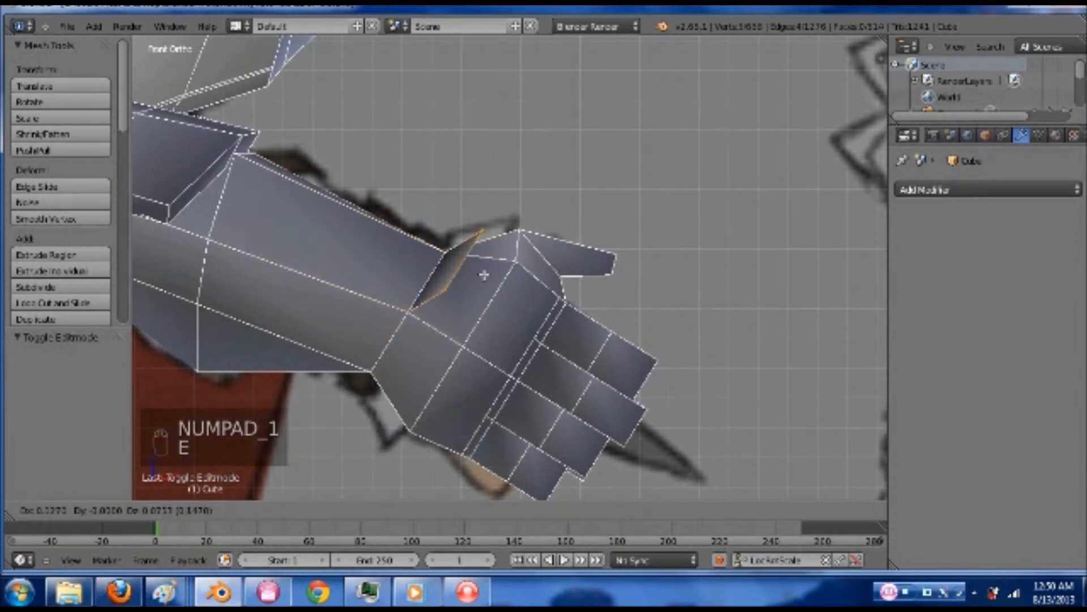
click(415, 311)
Extrude the lower wrist edges of the same arm about 0.043 in X and -0.213 in Z to follow the drawn cuff
middle_drag(407, 320, 359, 331)
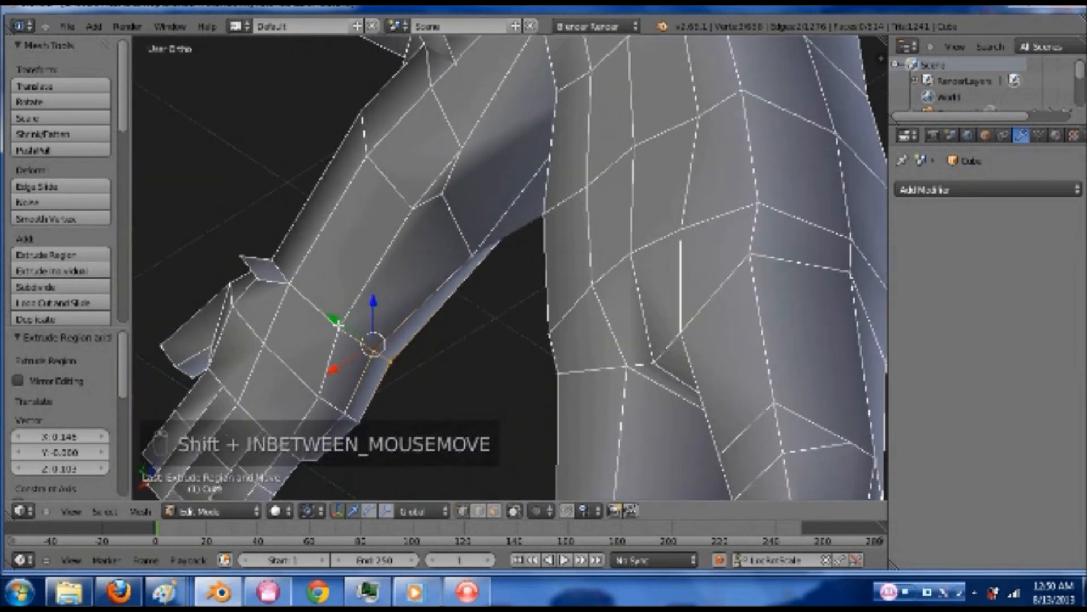
shift+right_click(296, 287)
key(KP_1)
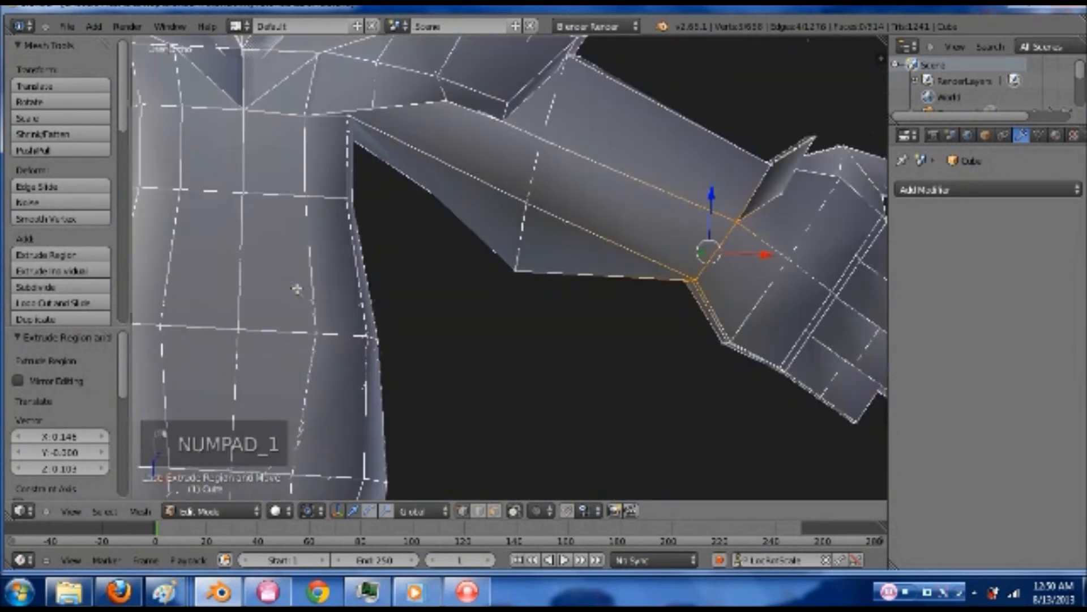
scroll(624, 335, up, 5)
shift+middle_drag(624, 336, 603, 333)
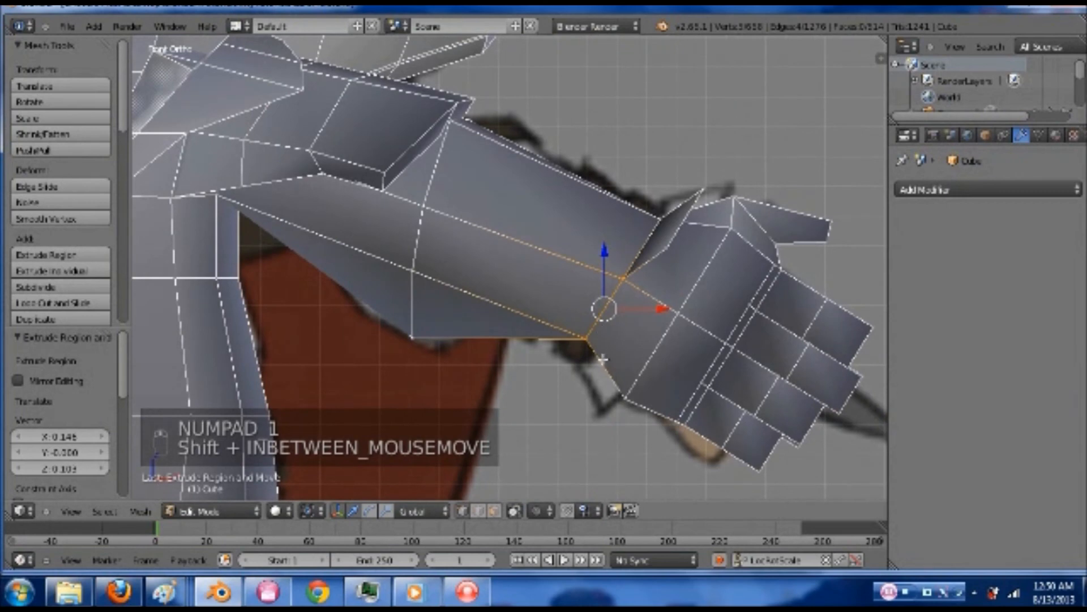
key(e)
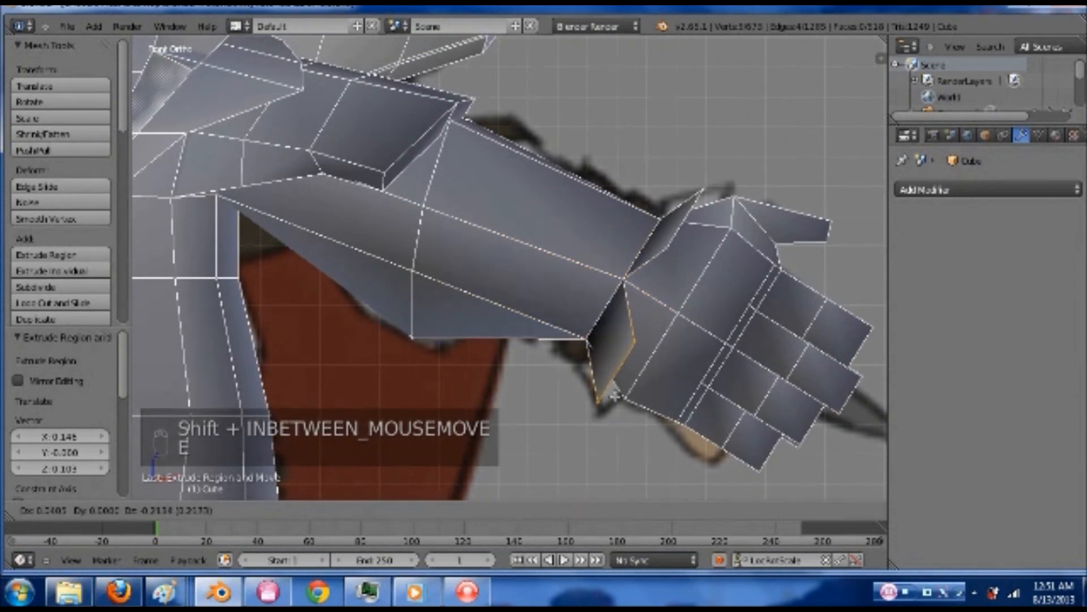
click(498, 371)
Compare the opposite wrist with the front reference in wireframe and save the file over the existing one
scroll(496, 372, down, 4)
shift+middle_drag(712, 379, 375, 323)
key(z)
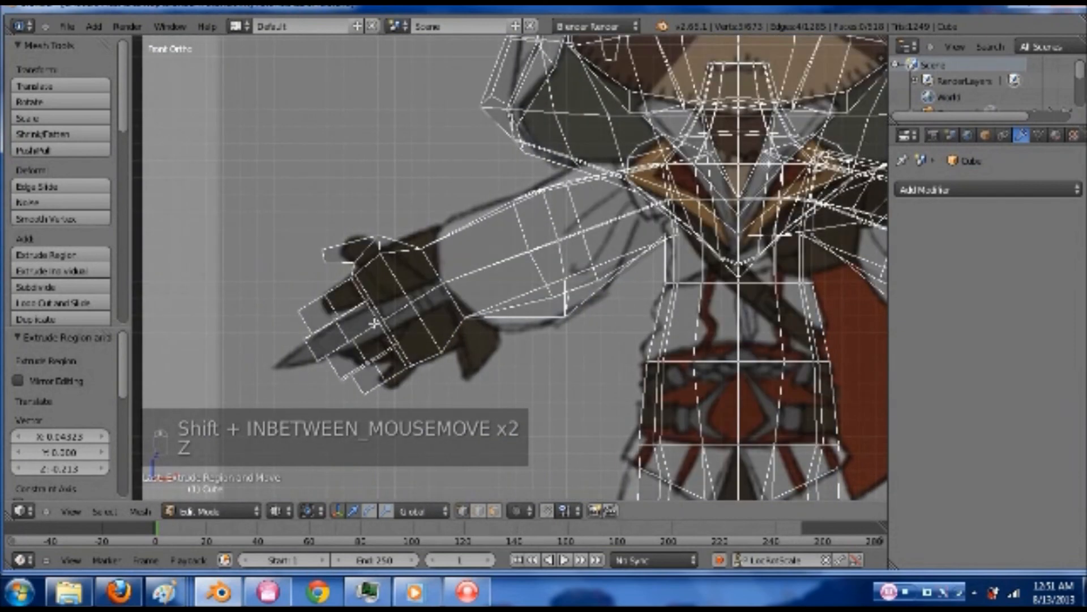
key(z)
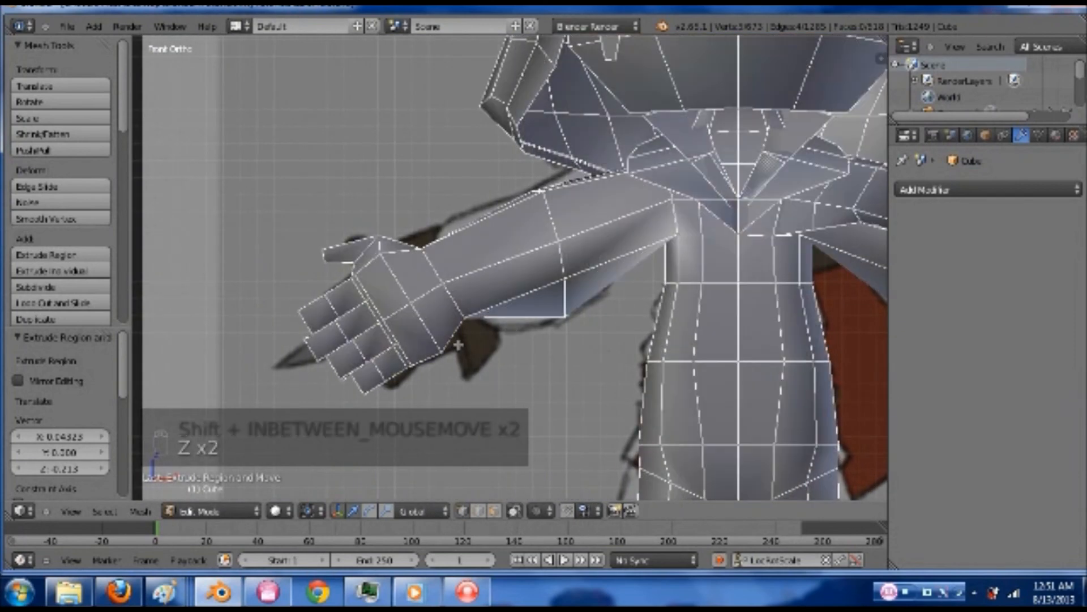
scroll(432, 333, down, 3)
key(ctrl+s)
click(588, 315)
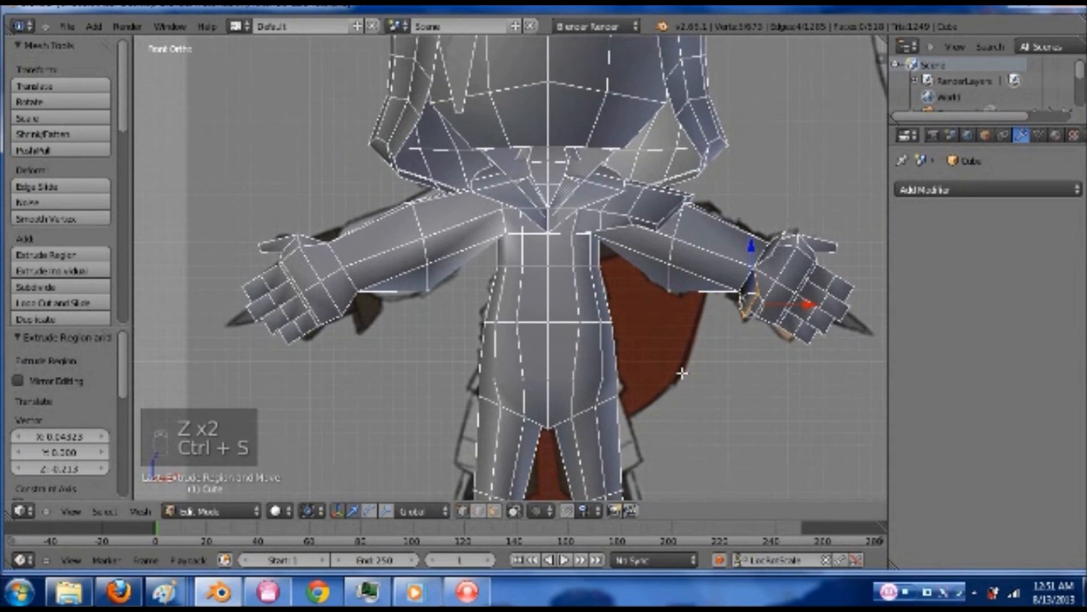
Compare the hips and legs with the front reference drawing in wireframe and solid display
shift+middle_drag(646, 362, 602, 303)
scroll(600, 303, down, 1)
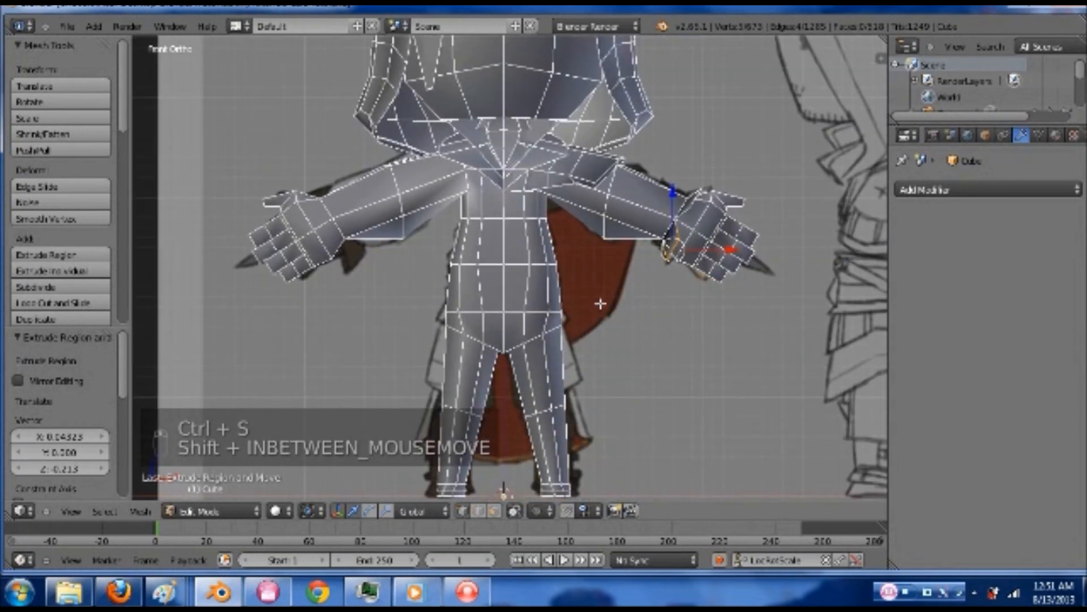
key(z)
scroll(600, 306, up, 4)
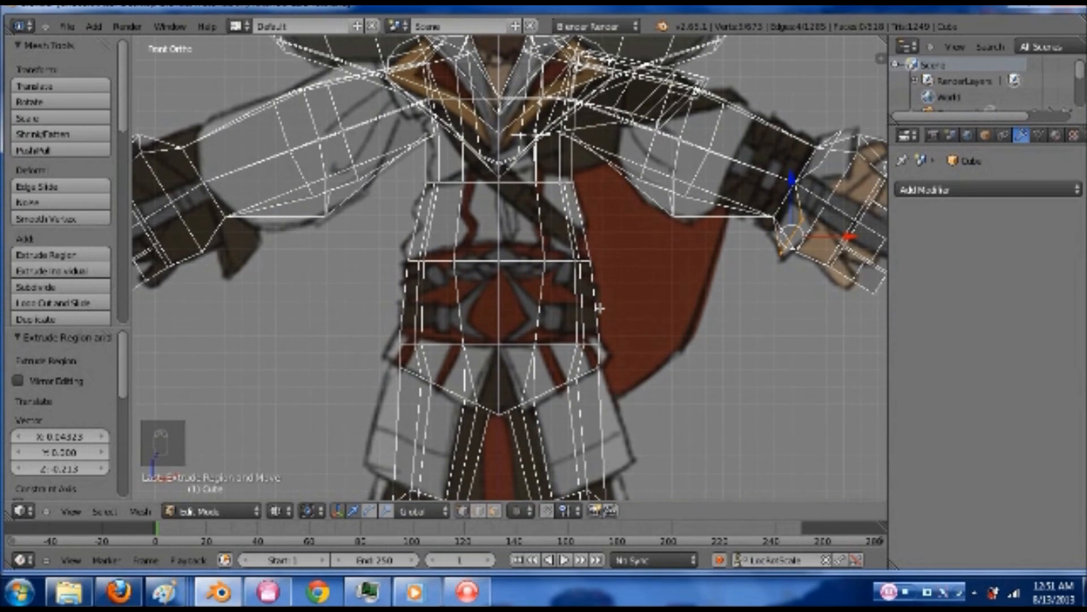
shift+scroll(645, 341, down, 2)
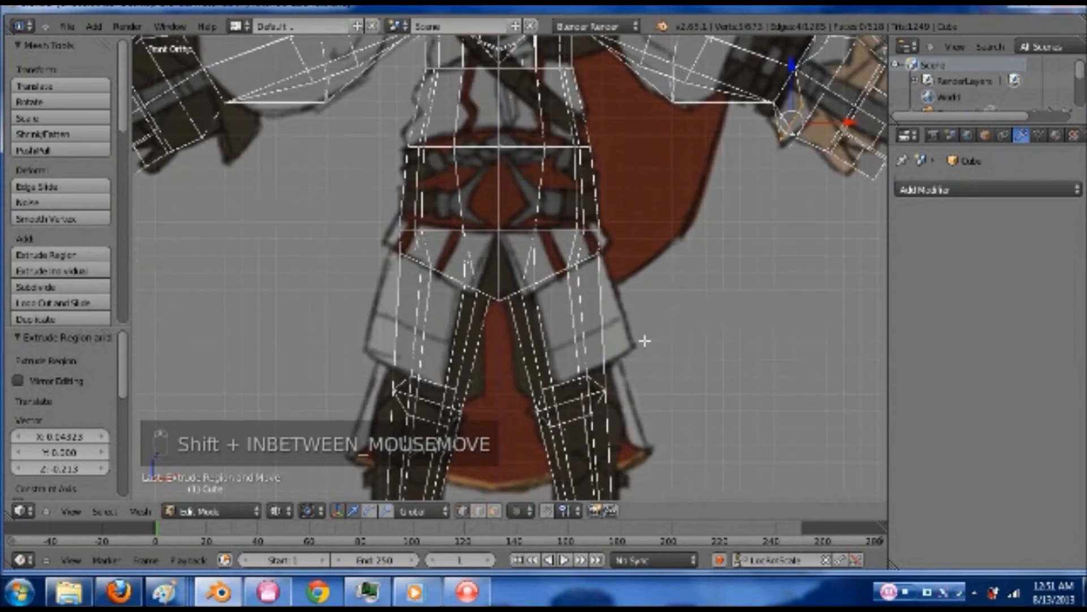
shift+scroll(639, 320, down, 1)
key(z)
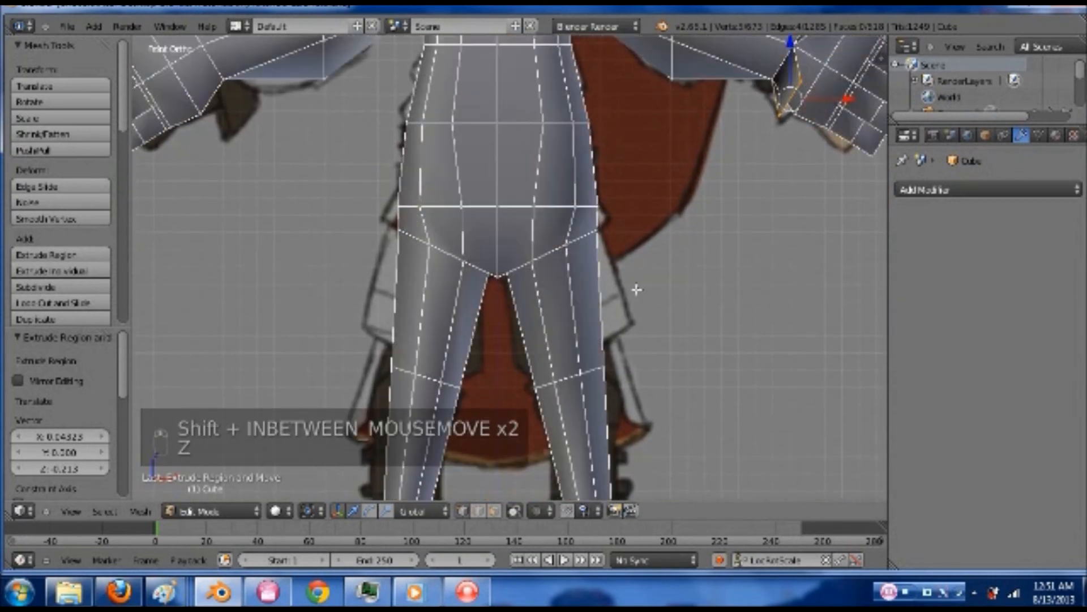
In face selection mode, select the four front, outer and back faces around the character's left upper thigh
key(ctrl+Tab)
click(627, 318)
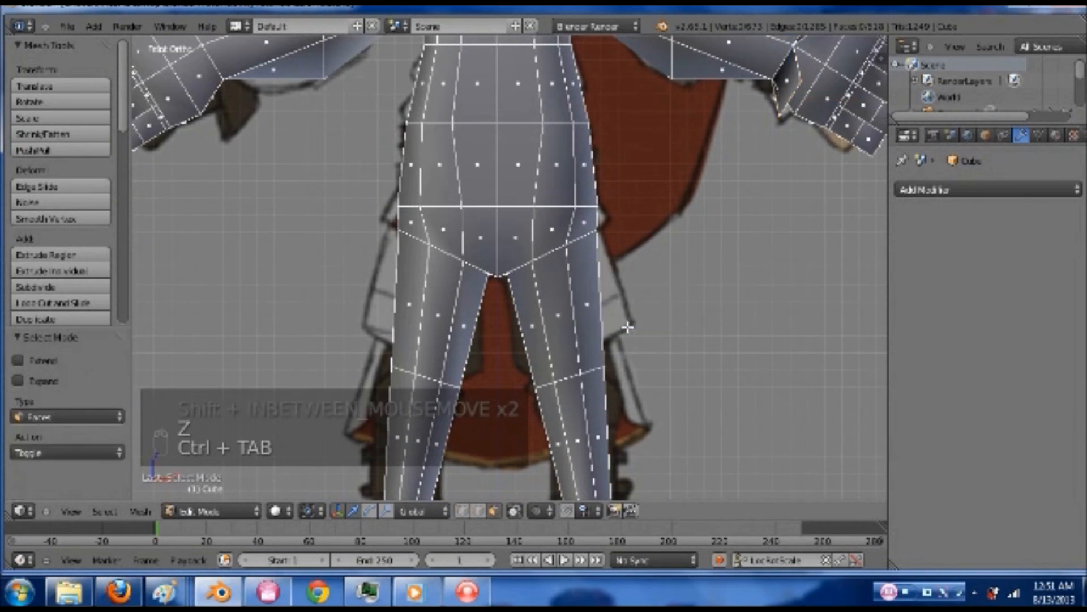
right_click(541, 337)
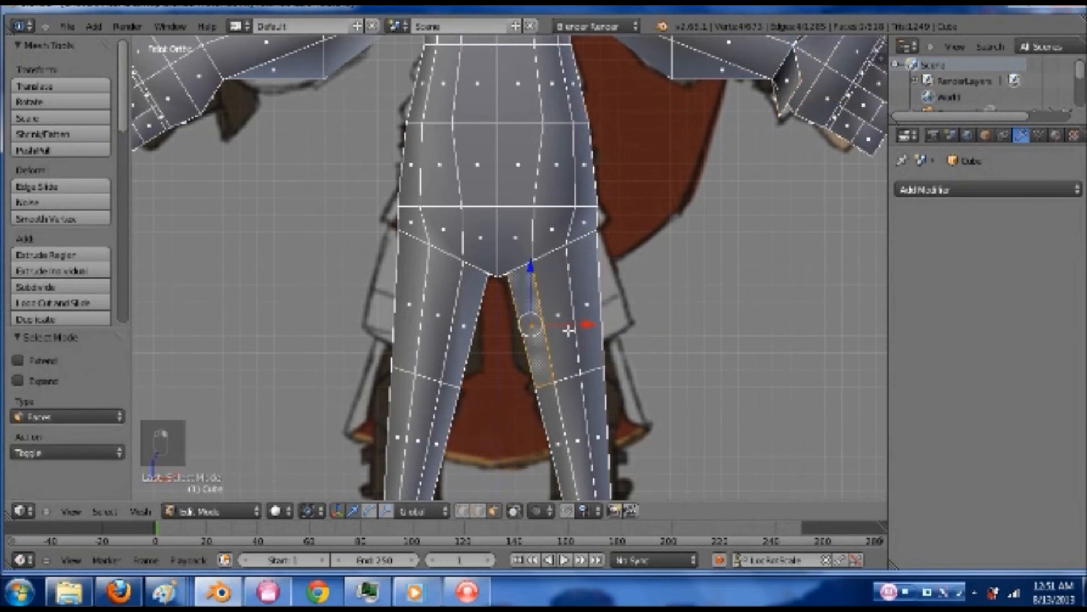
shift+right_click(588, 327)
middle_drag(612, 331, 530, 396)
scroll(660, 345, up, 2)
shift+right_click(695, 316)
mouse_move(742, 367)
middle_down()
mouse_move(616, 362)
mouse_move(723, 373)
middle_up()
shift+right_click(709, 361)
middle_drag(776, 331, 807, 342)
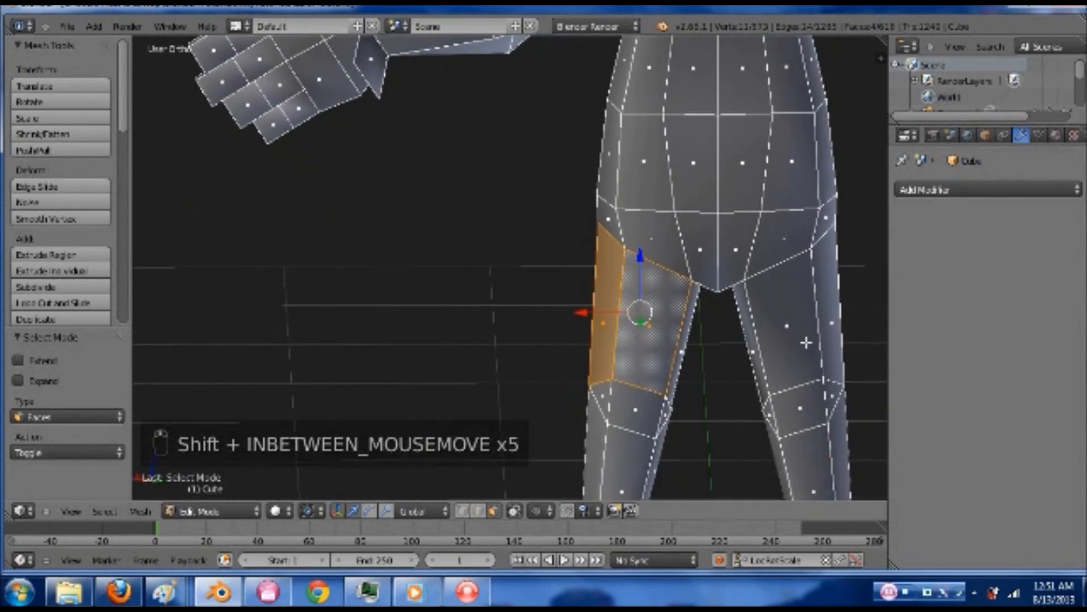
Add the four matching faces around the character's right upper thigh to the selection
shift+right_click(813, 333)
middle_drag(782, 339, 482, 342)
shift+right_click(661, 342)
middle_drag(724, 381, 627, 351)
shift+right_click(627, 352)
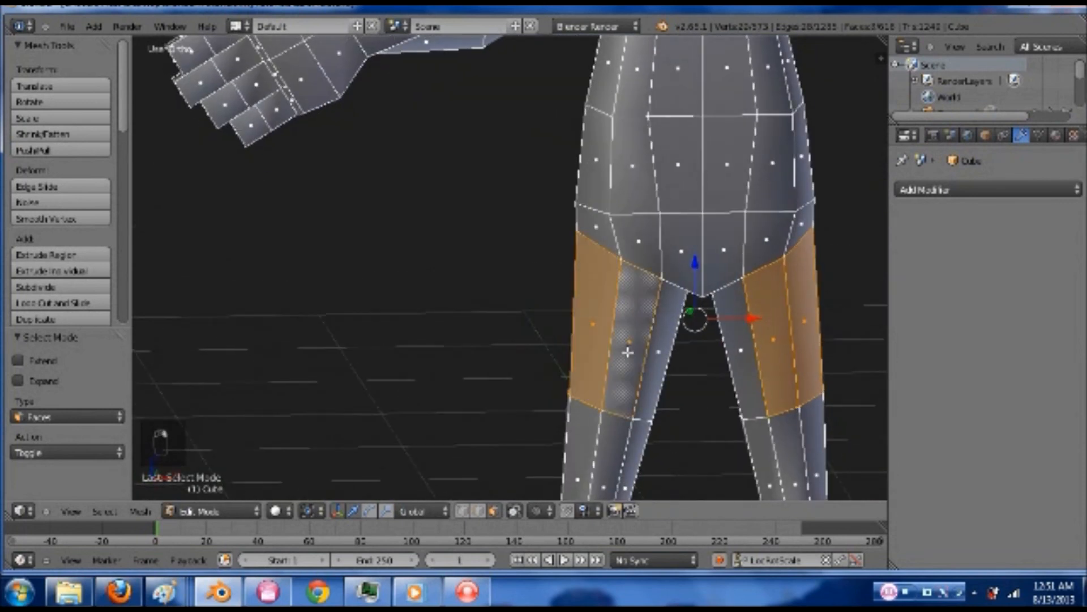
Duplicate the selected thigh faces in place and fatten the copies outward by about 0.093 as cloth flaps
key(KP_1)
shift+middle_drag(676, 346, 643, 337)
key(shift+d)
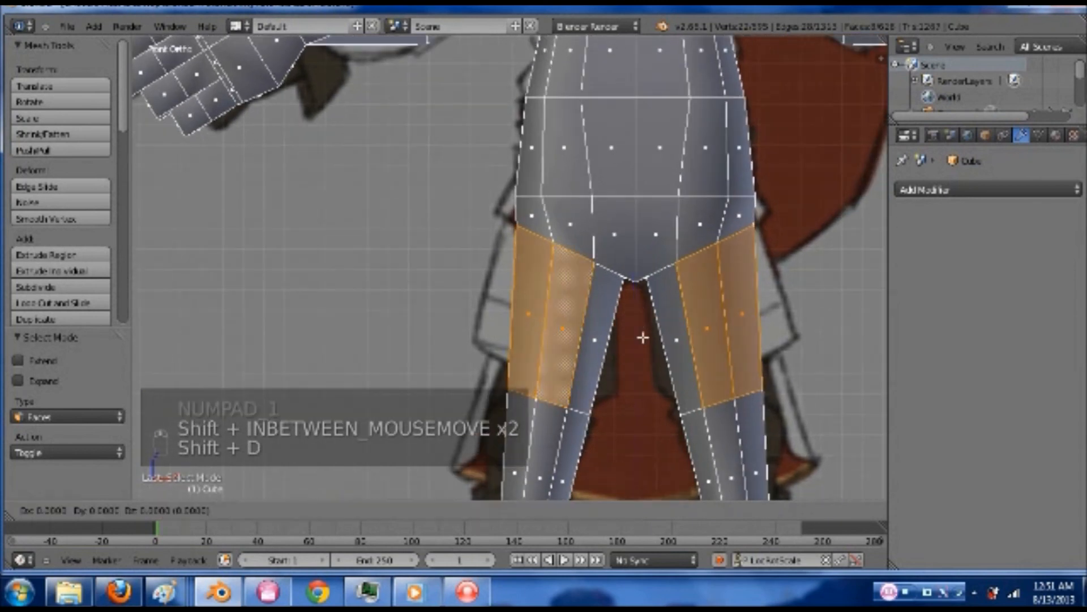
right_click(643, 340)
key(alt+s)
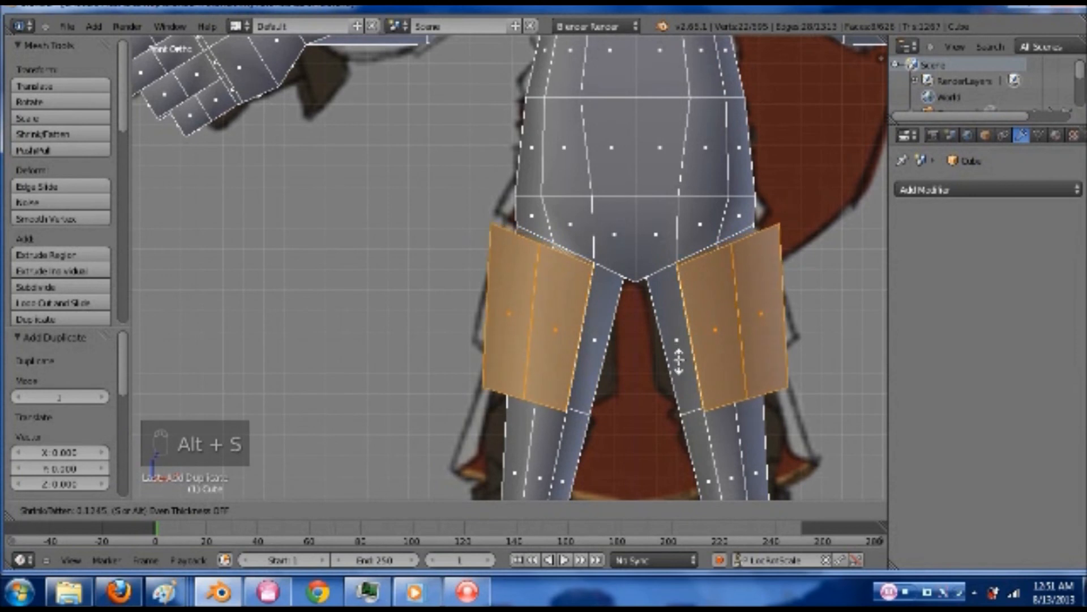
click(678, 358)
Merge the two front top vertices of the character's right thigh flap at last onto the matching hip vertices
key(ctrl+Tab)
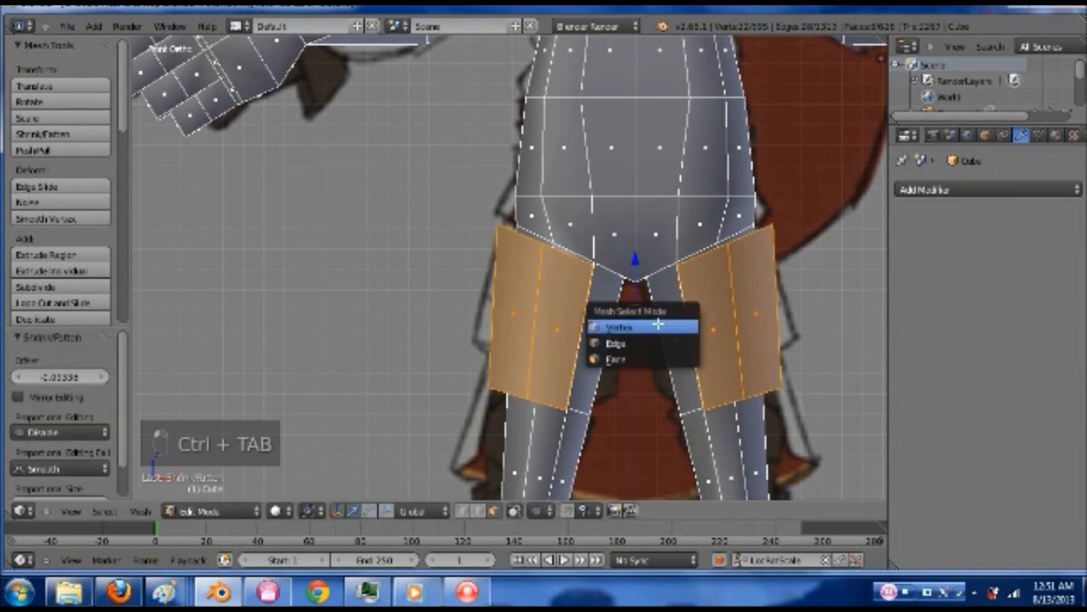
click(658, 317)
middle_drag(634, 317, 625, 353)
scroll(619, 327, up, 5)
right_click(626, 353)
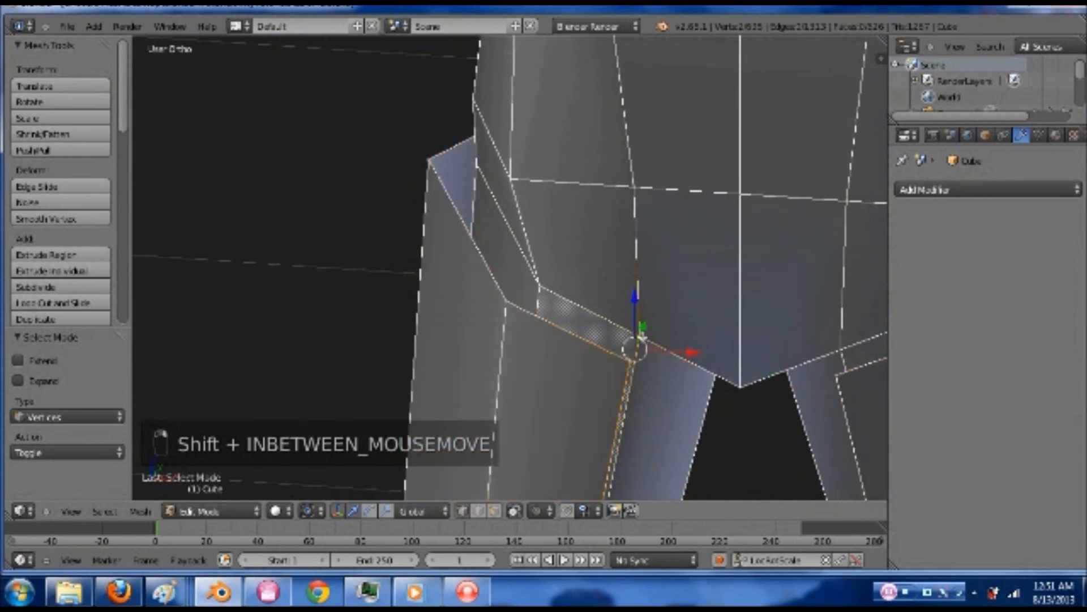
key(alt+m)
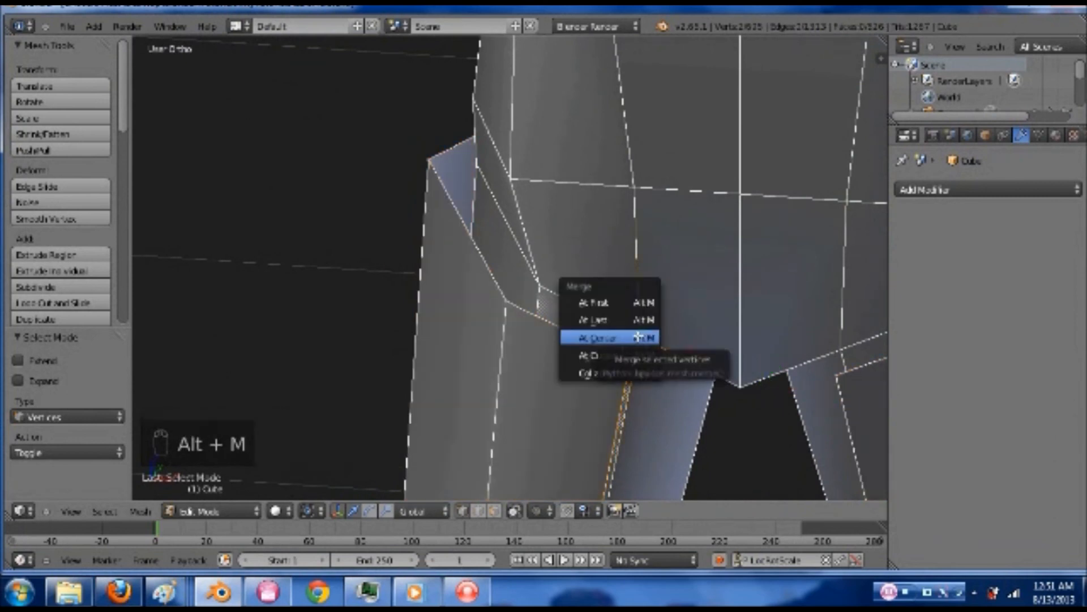
click(593, 320)
shift+right_click(506, 310)
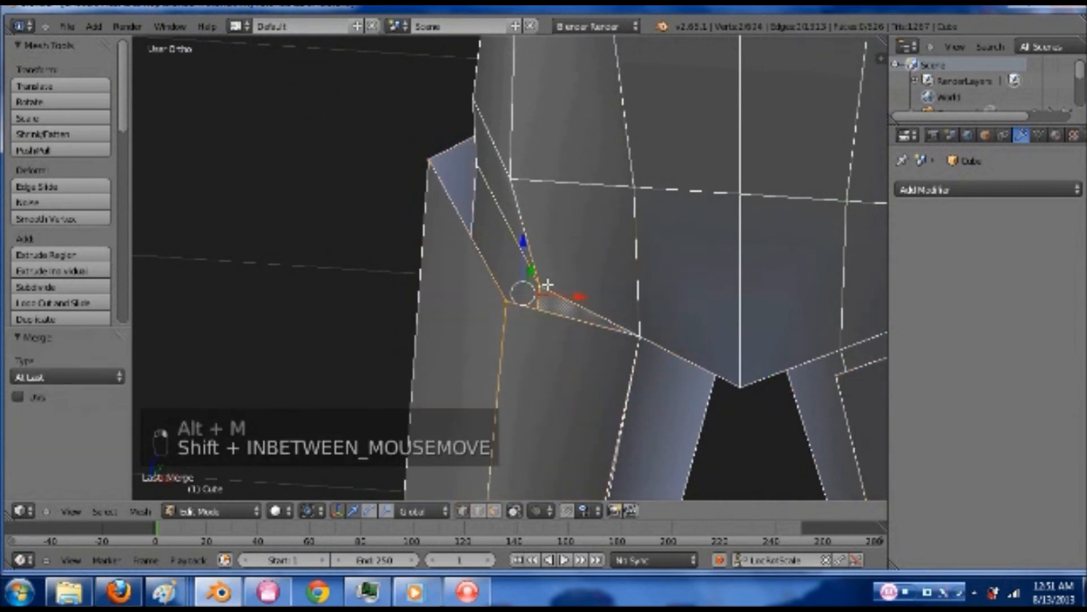
key(alt+m)
click(545, 286)
Merge the outer top vertex of the right thigh flap at last onto the hip vertex beside it
middle_drag(485, 228, 606, 251)
shift+middle_drag(505, 245, 611, 287)
shift+right_click(439, 241)
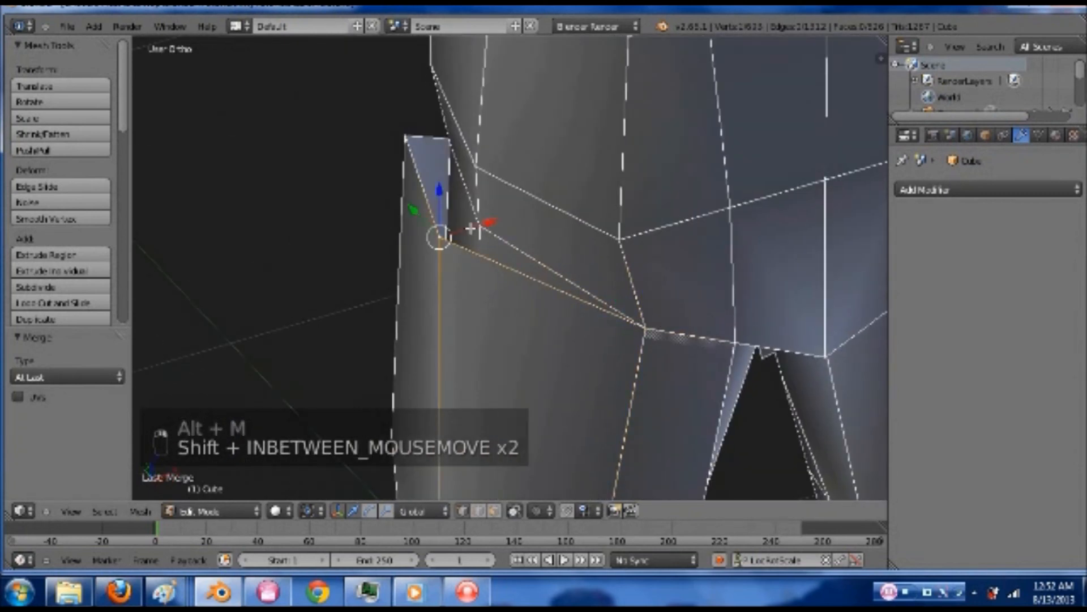
key(alt+m)
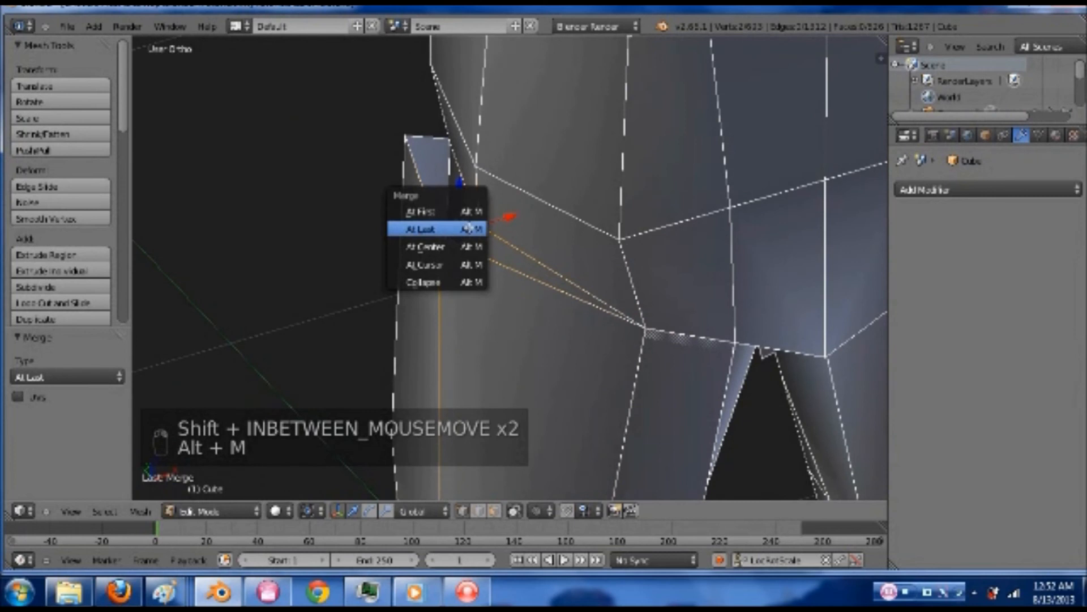
click(469, 228)
Merge the two back top vertices of the right thigh flap at last onto the matching hip vertices
middle_drag(351, 180, 417, 199)
shift+middle_drag(205, 204, 482, 221)
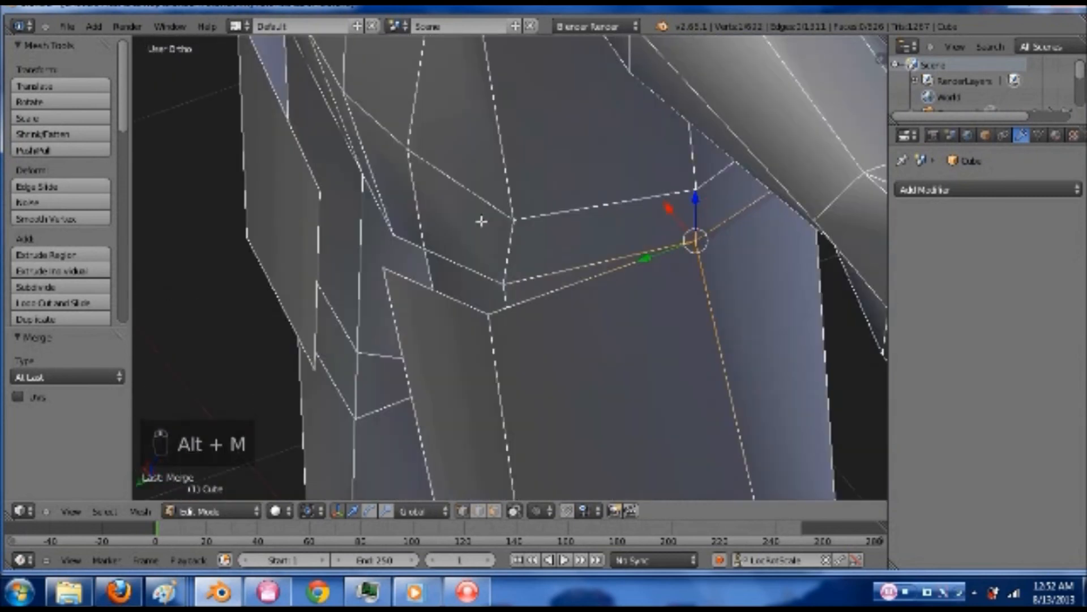
shift+right_click(485, 314)
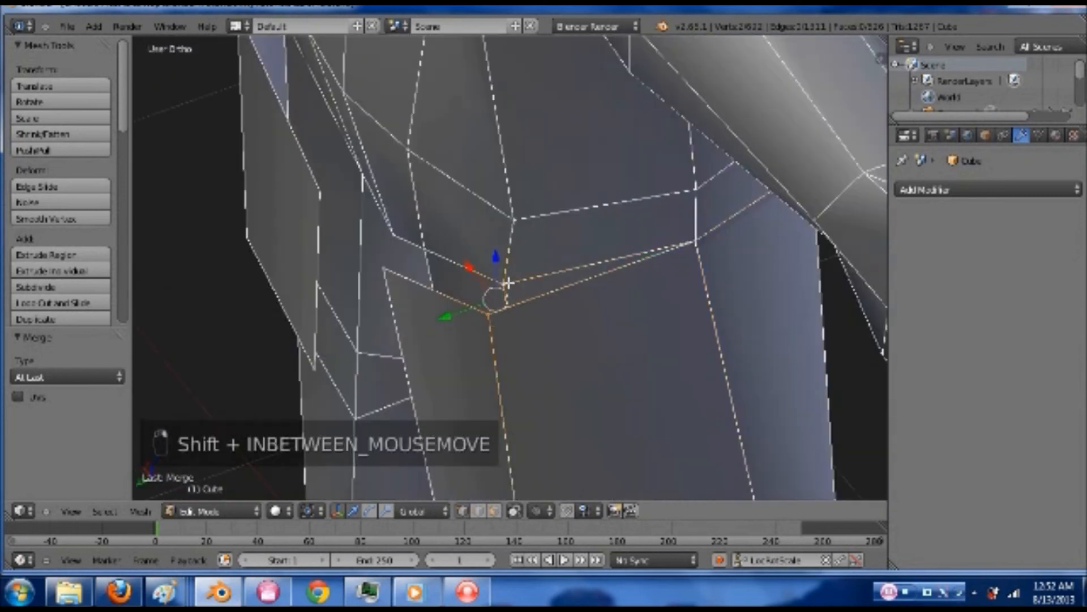
key(alt+m)
click(507, 283)
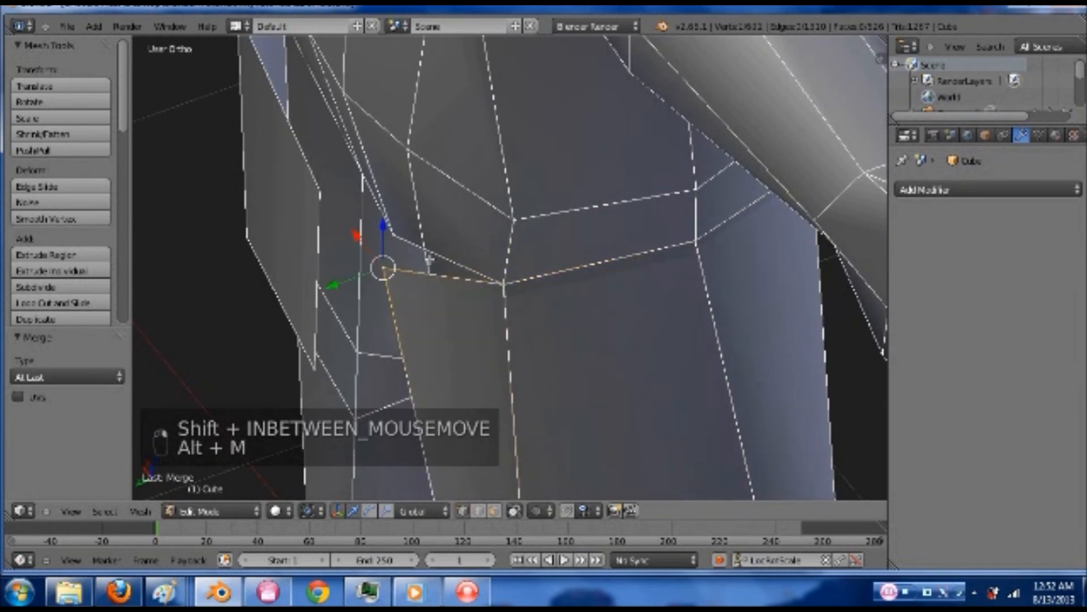
shift+right_click(388, 266)
key(alt+m)
click(428, 248)
Merge the two back top vertices of the character's left thigh flap at last onto the body behind them
middle_drag(494, 215, 335, 243)
shift+middle_drag(335, 243, 474, 227)
shift+right_click(474, 226)
key(alt+m)
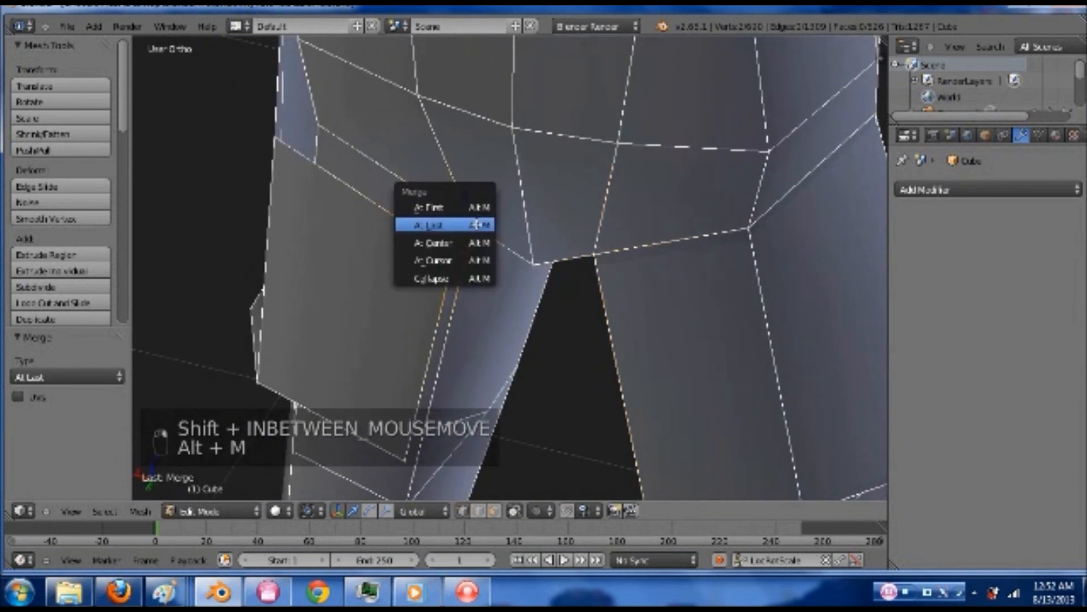
click(475, 225)
middle_drag(475, 226, 381, 282)
right_click(381, 282)
shift+right_click(448, 264)
key(alt+m)
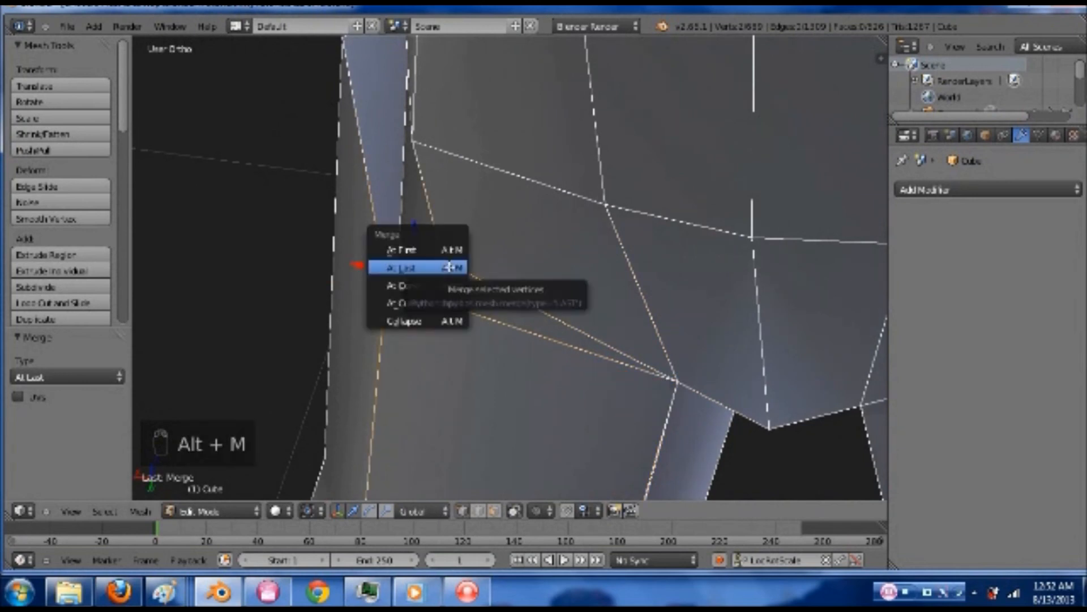
click(448, 266)
Merge the outer top vertex of the left thigh flap at last onto its neighbouring hip vertex
middle_drag(448, 267, 363, 218)
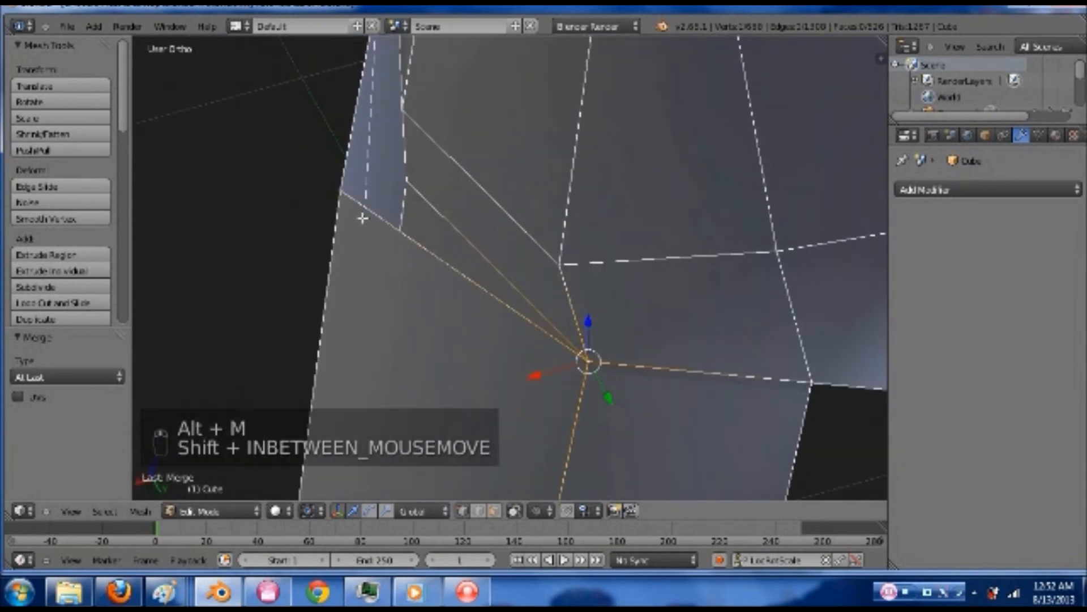
right_click(336, 191)
shift+right_click(421, 193)
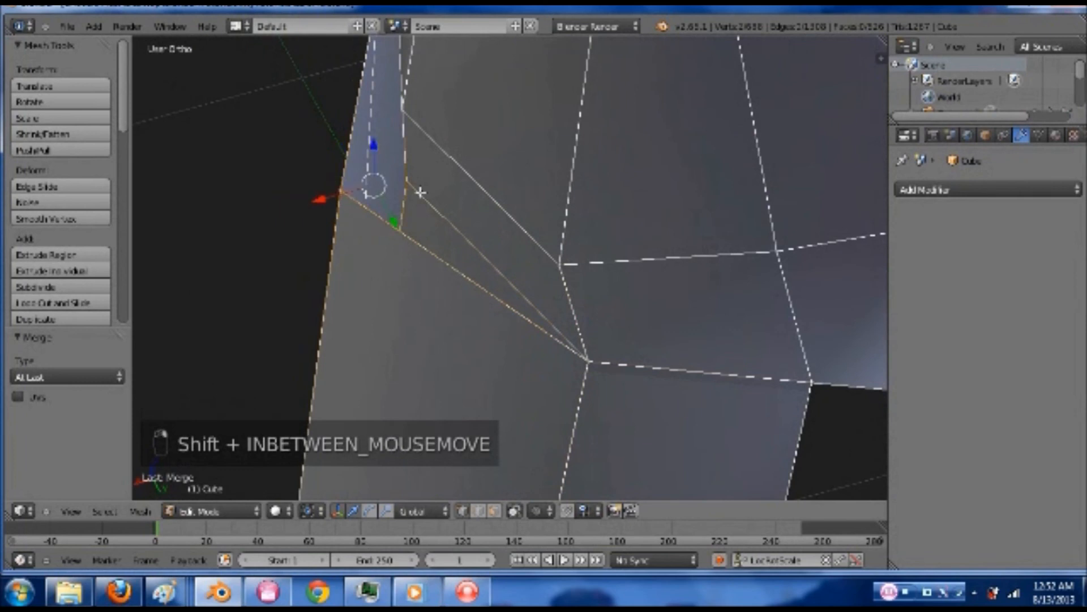
key(alt+m)
click(420, 195)
Merge the two front top vertices of the left thigh flap at last onto the matching hip vertices
middle_drag(413, 185, 611, 218)
middle_drag(481, 199, 520, 226)
shift+middle_drag(520, 226, 745, 284)
right_click(312, 245)
key(alt+m)
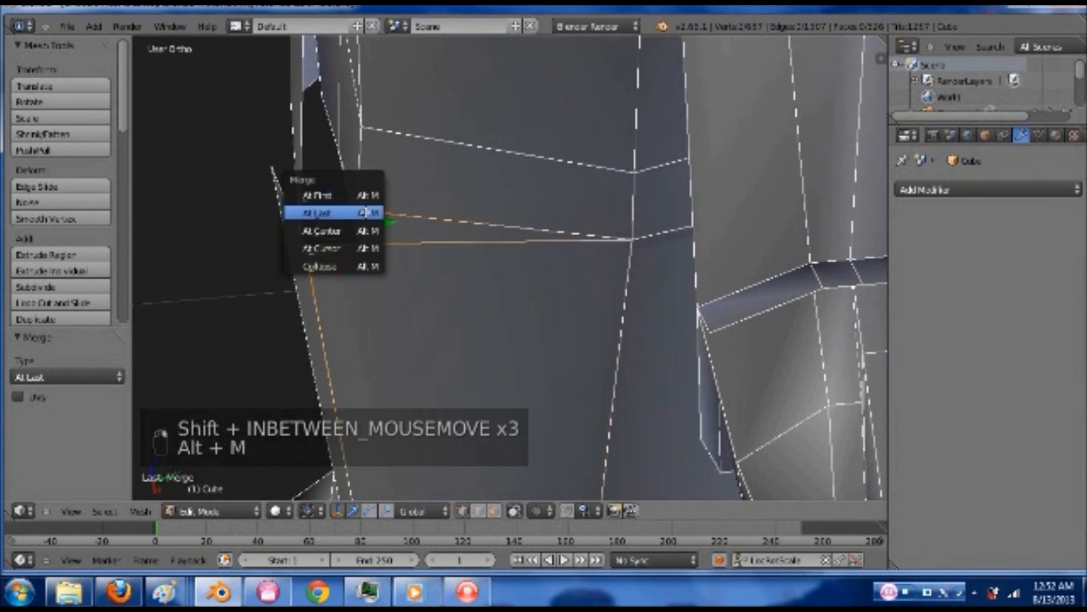
click(365, 213)
middle_drag(487, 239, 472, 268)
right_click(381, 224)
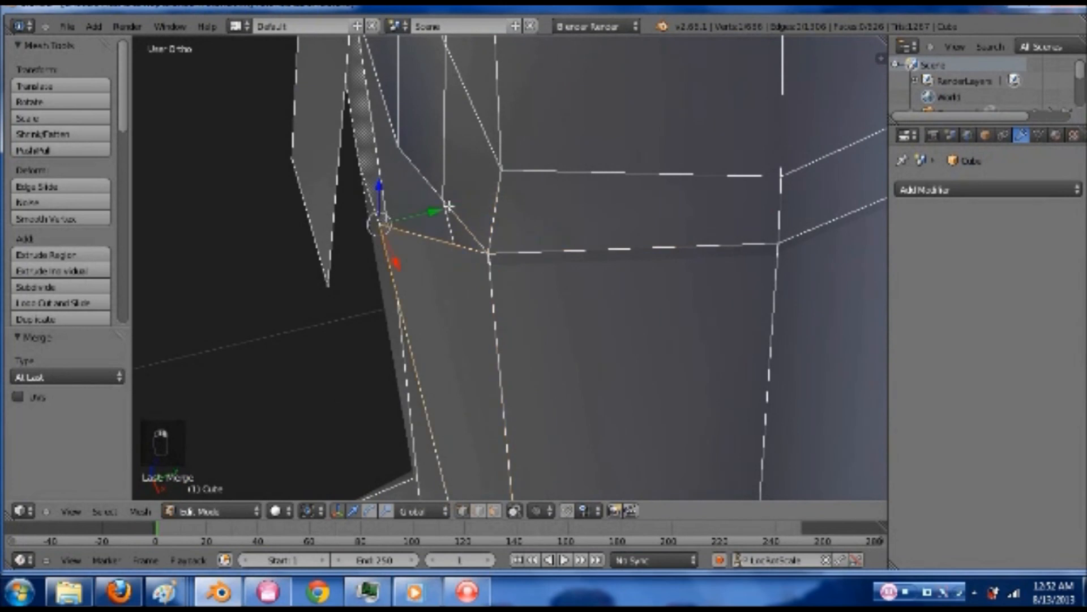
shift+right_click(447, 203)
key(alt+m)
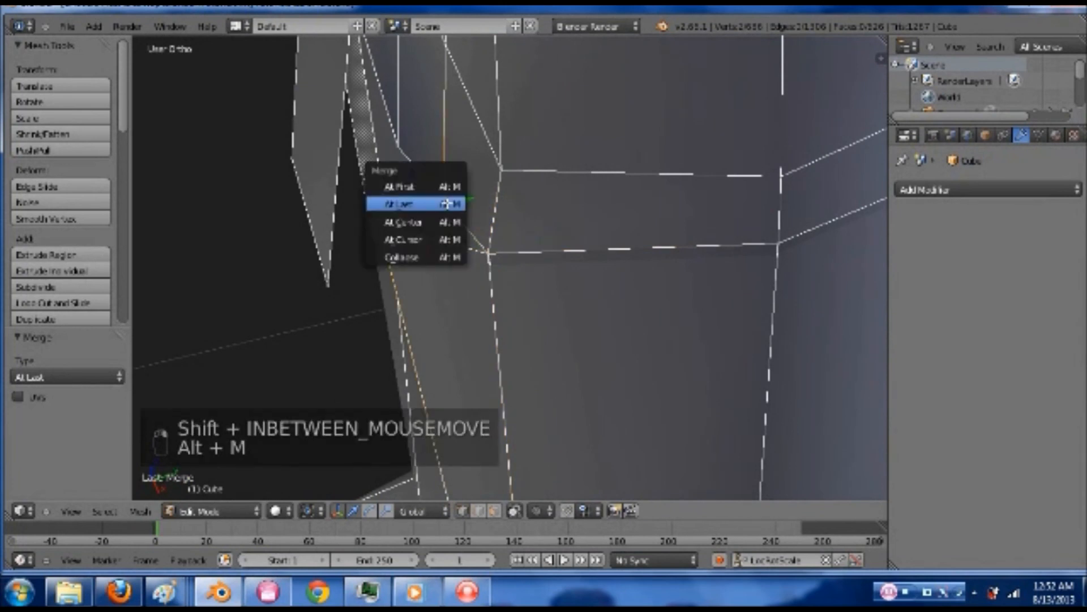
click(437, 204)
Raise the crotch vertex between the two thigh flaps slightly and save the file over the existing one
middle_drag(444, 202, 590, 262)
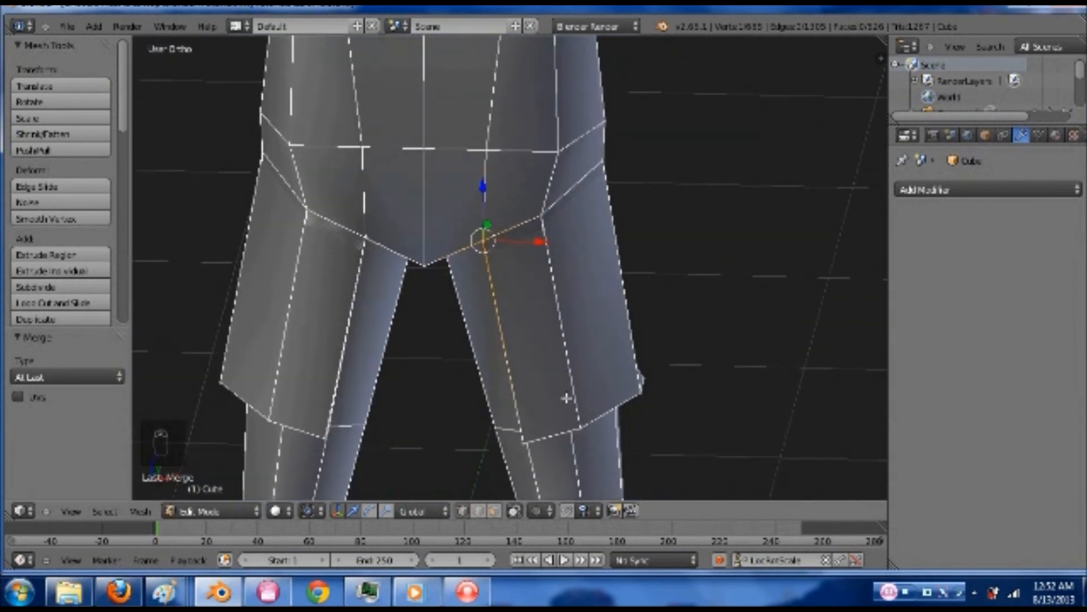
middle_drag(578, 407, 437, 278)
right_click(437, 277)
drag(439, 227, 443, 202)
key(ctrl+s)
click(486, 338)
Nudge a single vertex near the thigh flaps slightly along the negative Y axis
shift+middle_drag(569, 416, 366, 362)
right_click(569, 168)
drag(606, 168, 593, 171)
Select the lower edge of the character's left thigh flap and frame it against the front reference
mouse_move(545, 312)
middle_down()
mouse_move(682, 316)
mouse_move(546, 294)
middle_up()
alt+right_click(510, 315)
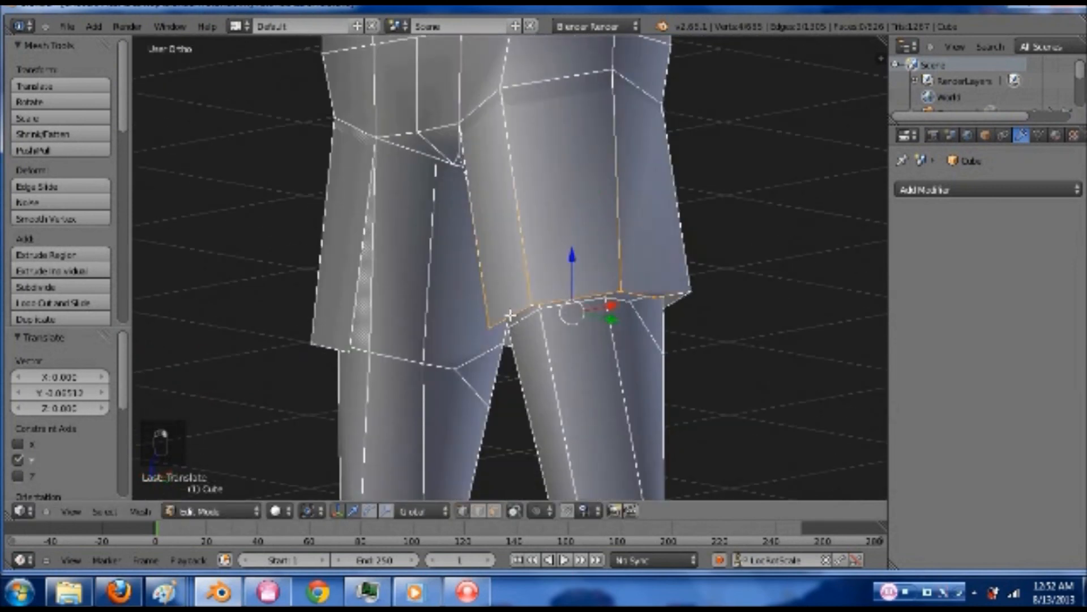
alt+shift+right_click(335, 348)
key(KP_1)
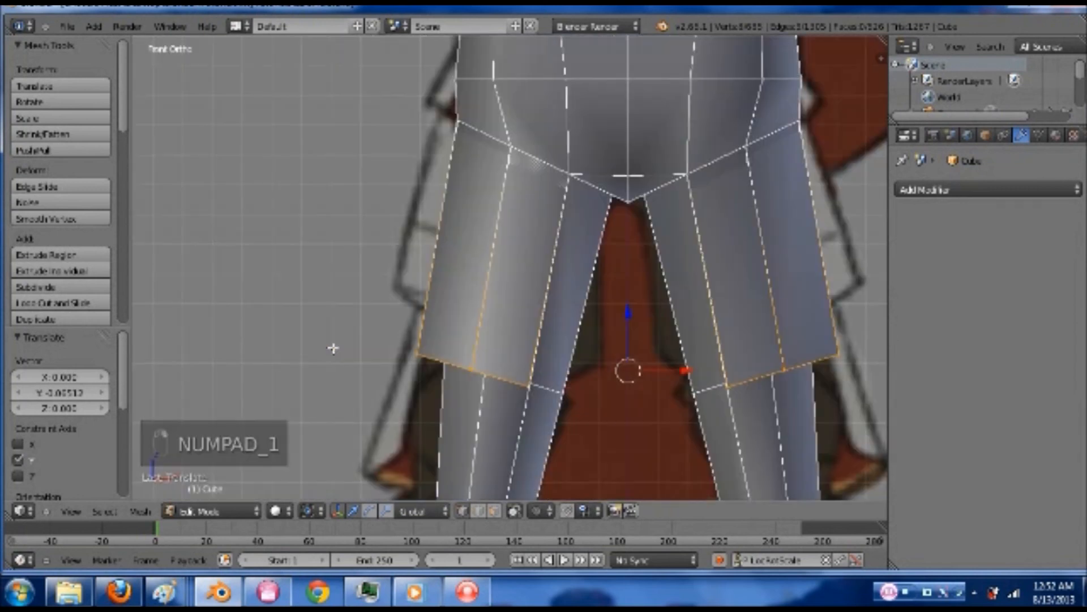
scroll(674, 397, down, 1)
shift+middle_drag(578, 401, 549, 404)
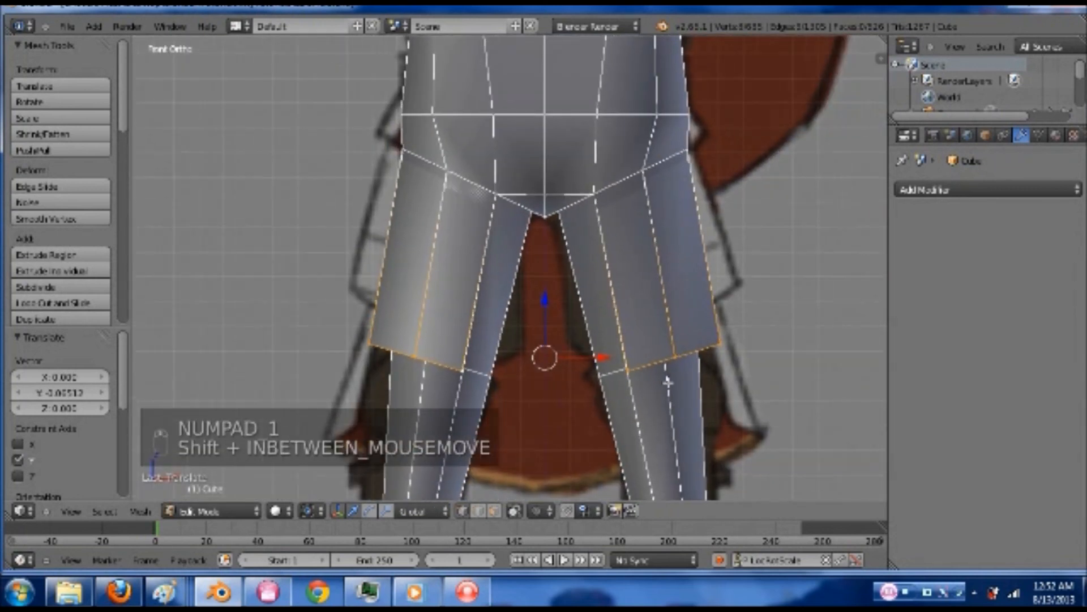
shift+middle_drag(639, 357, 649, 344)
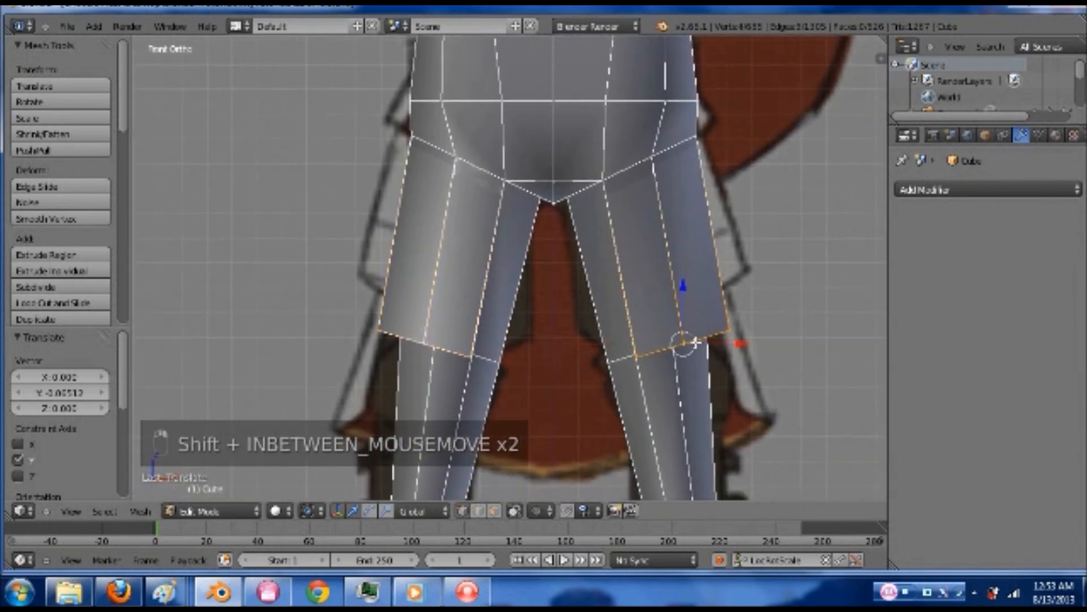
key(g)
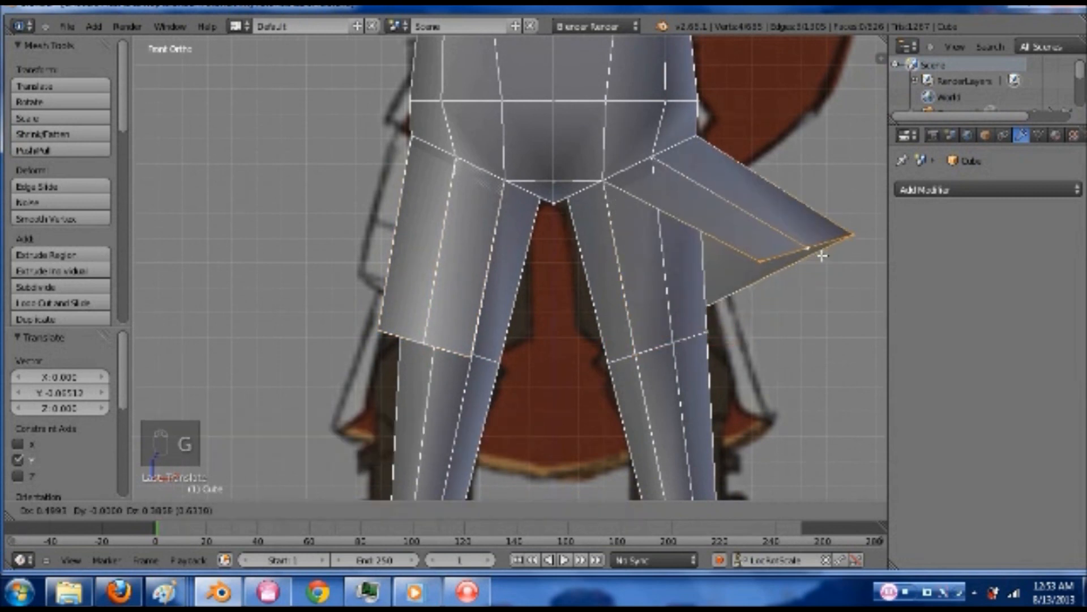
click(818, 252)
key(ctrl+z)
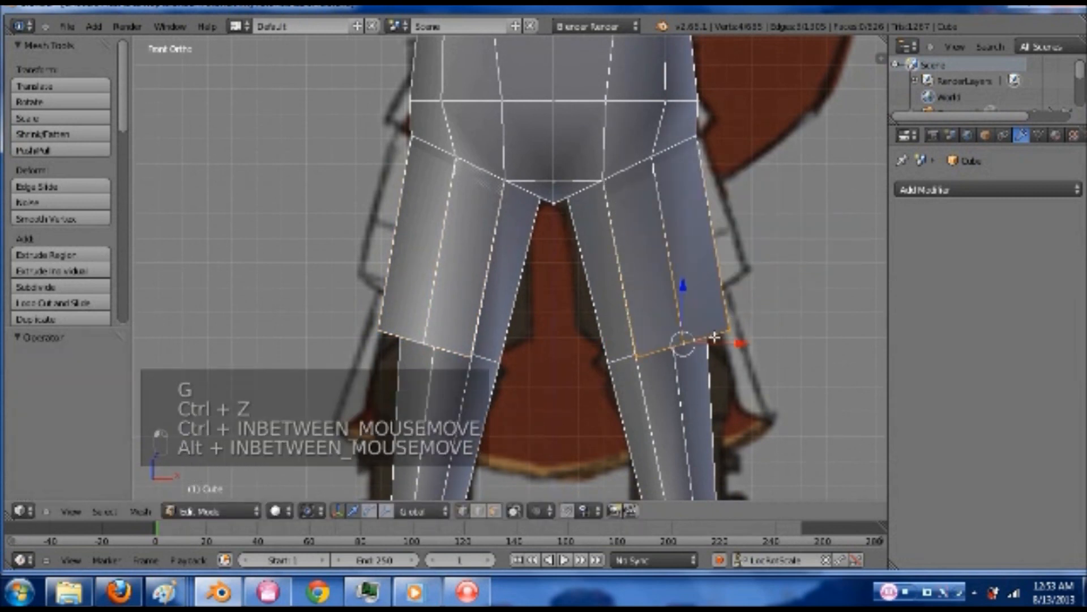
Select the whole lower edge of the character's left thigh flap and move it up about 0.15 and slightly outward to the front reference
key(z)
middle_drag(735, 345, 790, 347)
key(z)
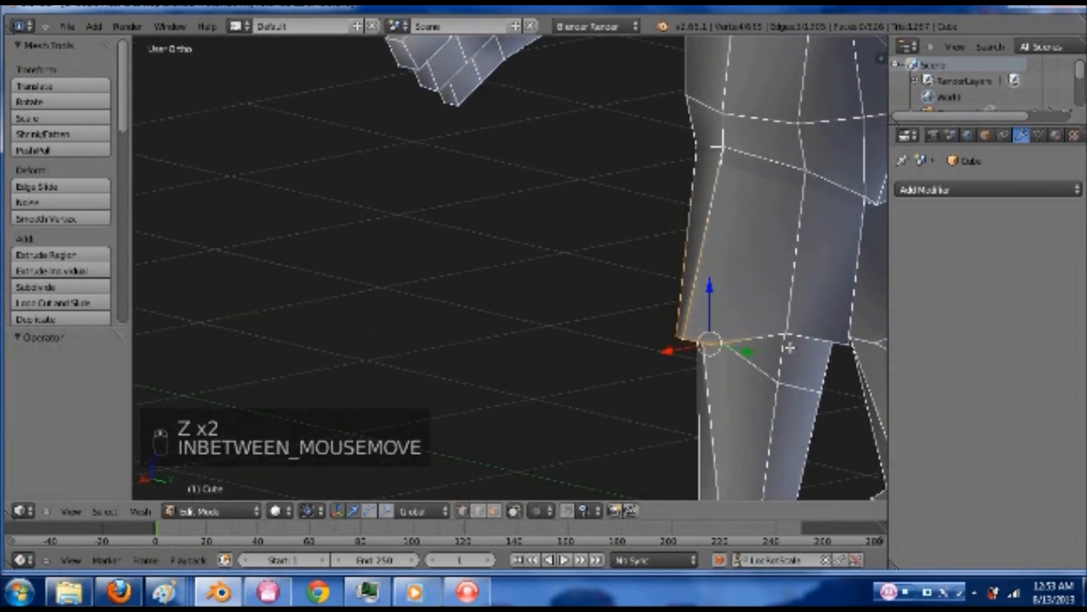
shift+right_click(796, 334)
shift+right_click(829, 339)
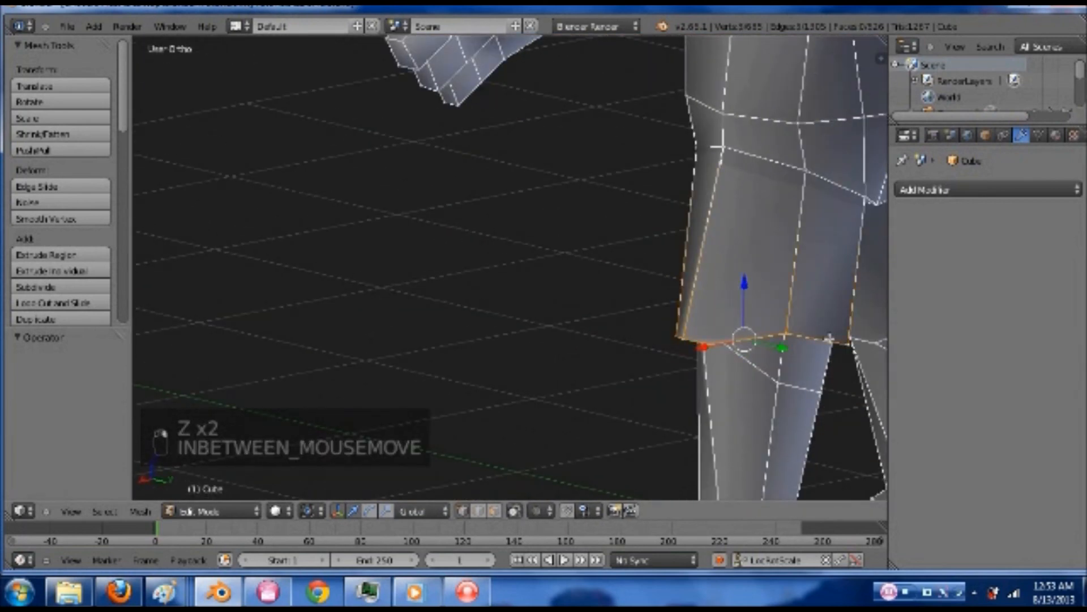
key(KP_1)
key(z)
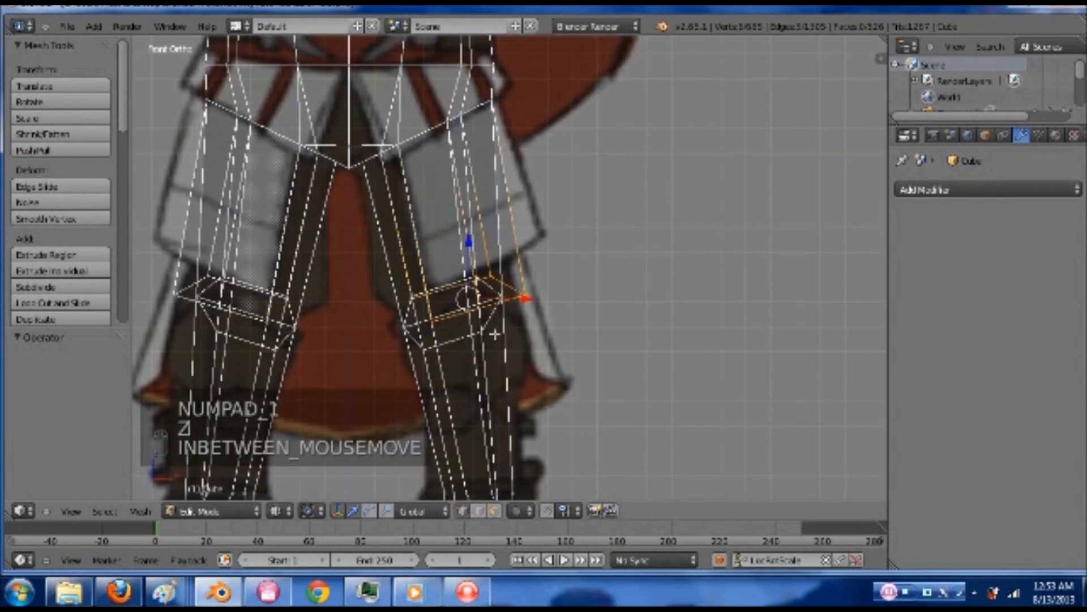
shift+middle_drag(494, 335, 498, 355)
key(g)
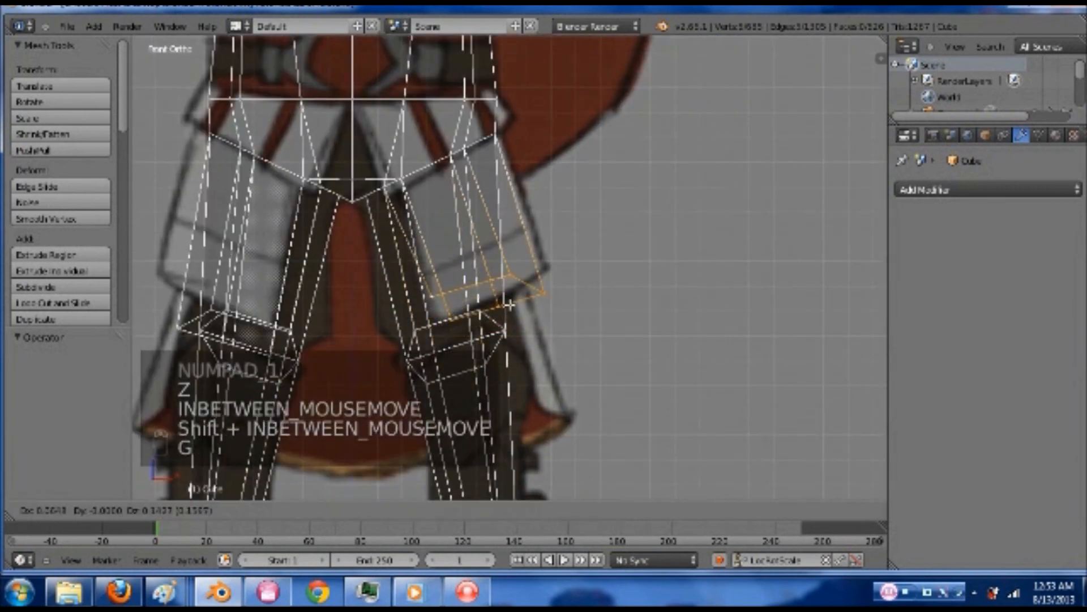
click(506, 302)
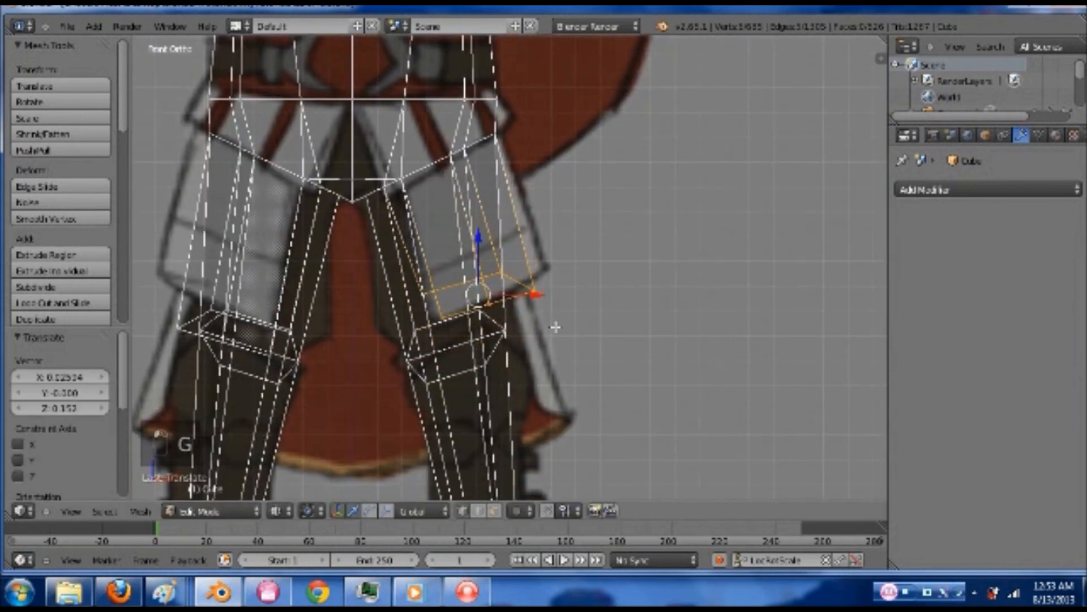
Scale the left thigh flap's lower edge to about 1.335 along X and shift it outward about 0.045
key(s)
key(x)
click(579, 333)
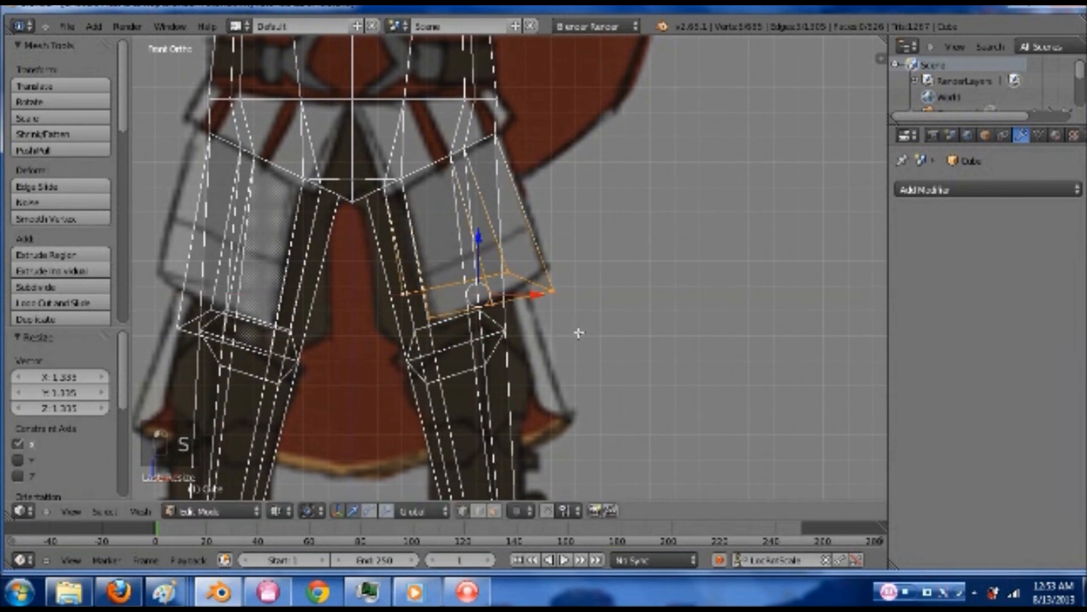
key(g)
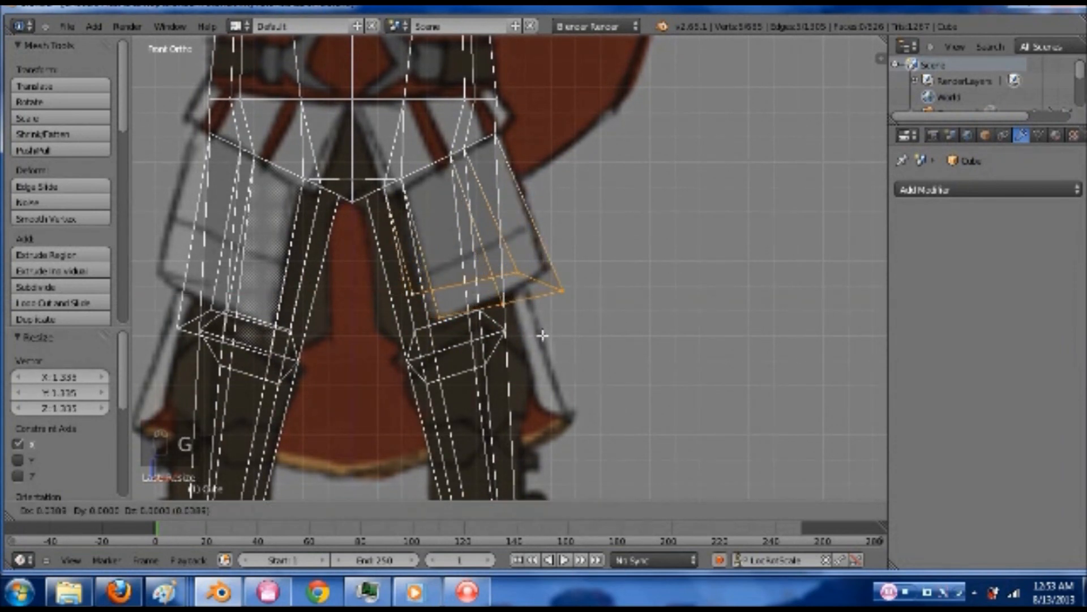
click(573, 305)
Select the left thigh flap's outer lower corner vertices and move them about 0.03 inward and 0.075 up to match the reference outline
right_click(567, 291)
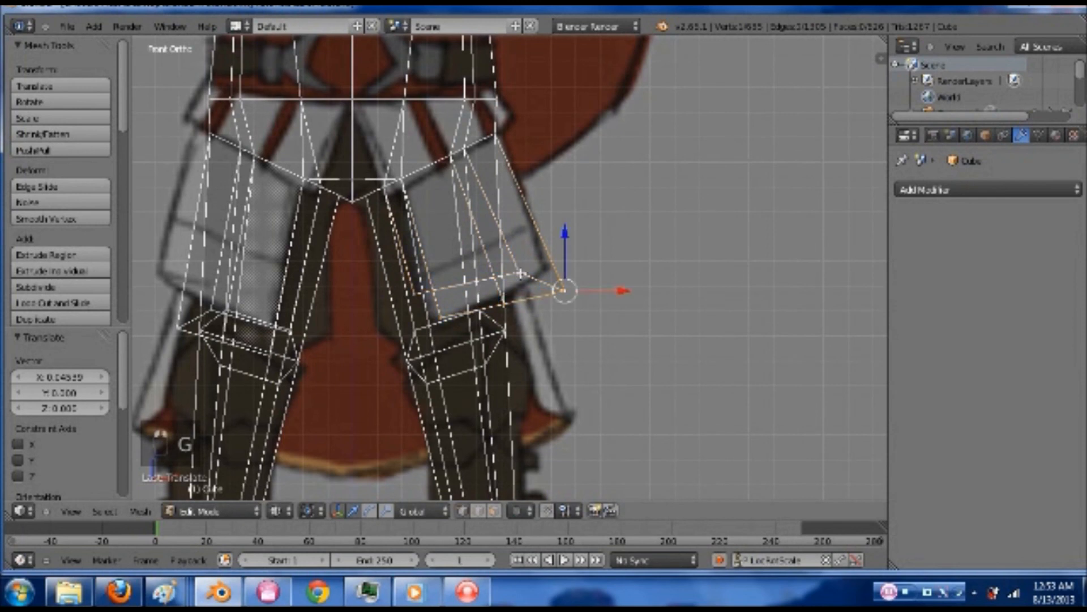
shift+right_click(520, 275)
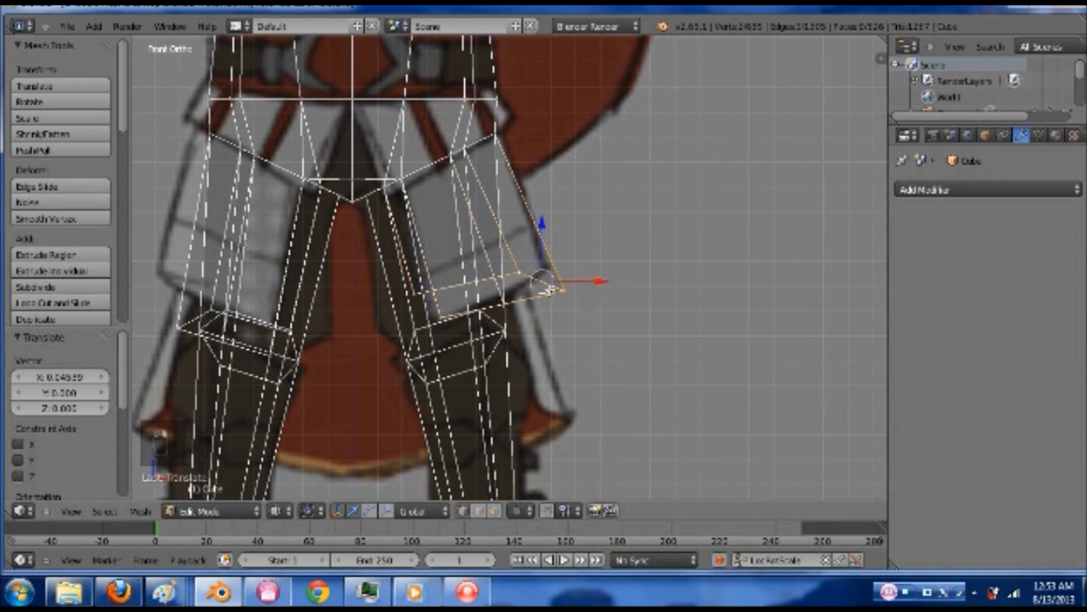
key(g)
click(553, 271)
key(ctrl+z)
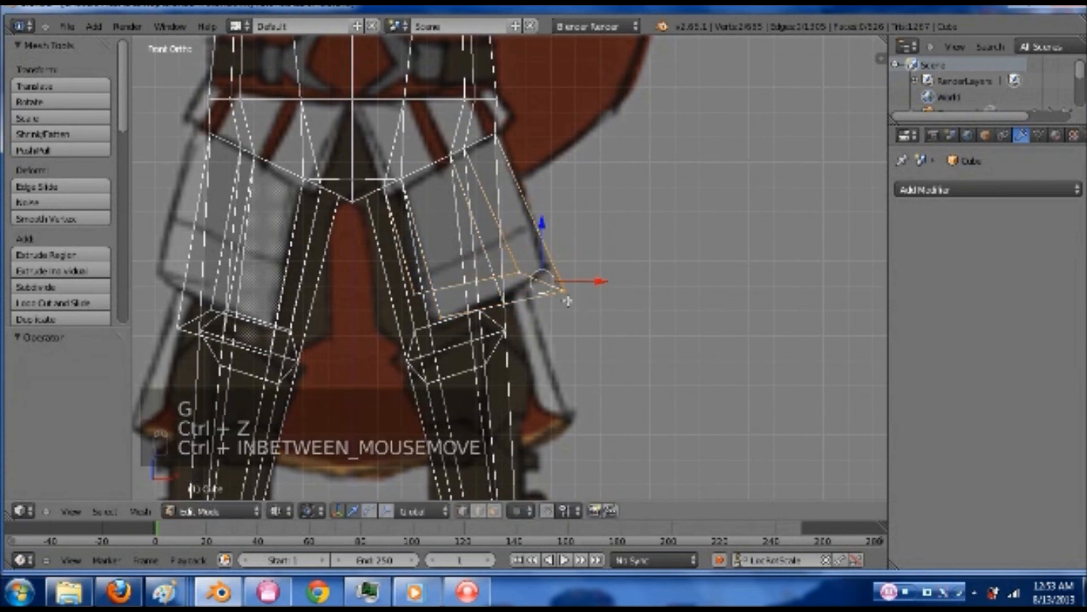
key(c)
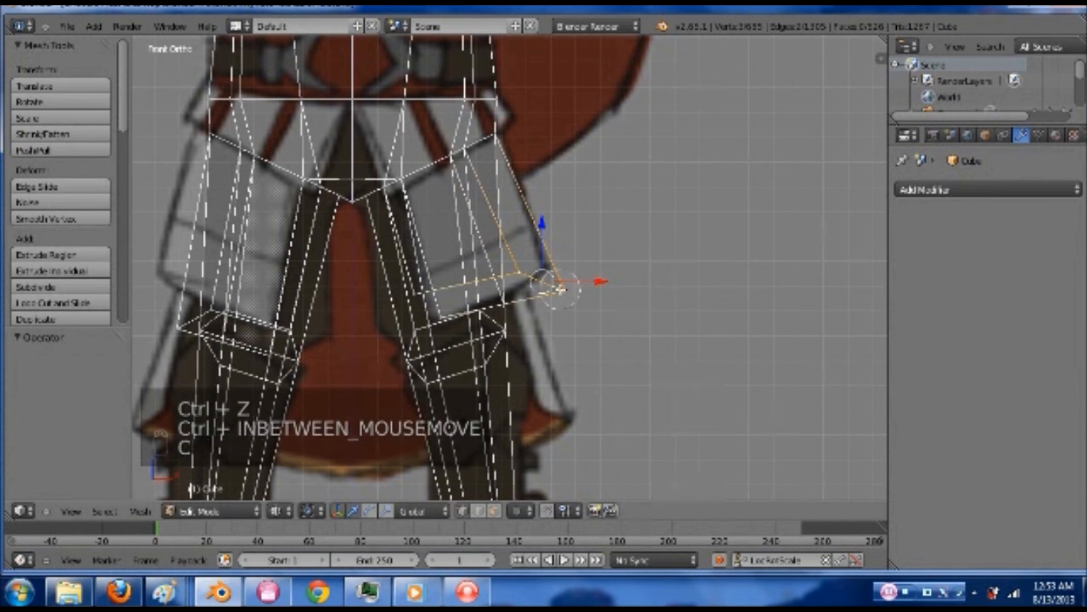
key(g)
click(549, 264)
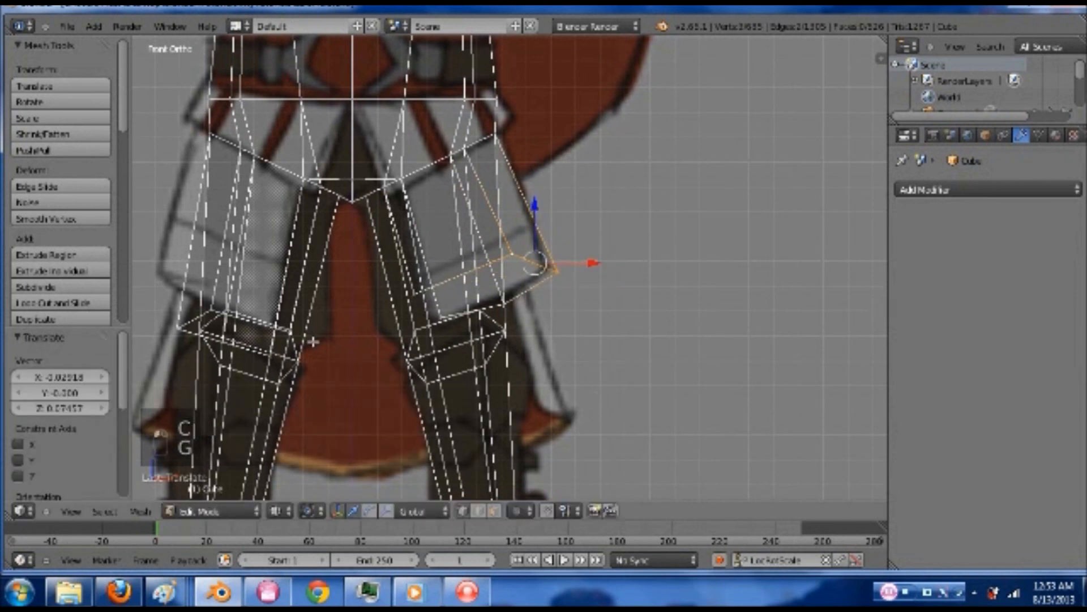
Select the lower edge vertices all around the character's right thigh flap
key(z)
right_click(257, 349)
middle_drag(410, 358, 589, 359)
shift+middle_drag(454, 361, 743, 391)
scroll(351, 347, up, 1)
middle_drag(342, 347, 407, 355)
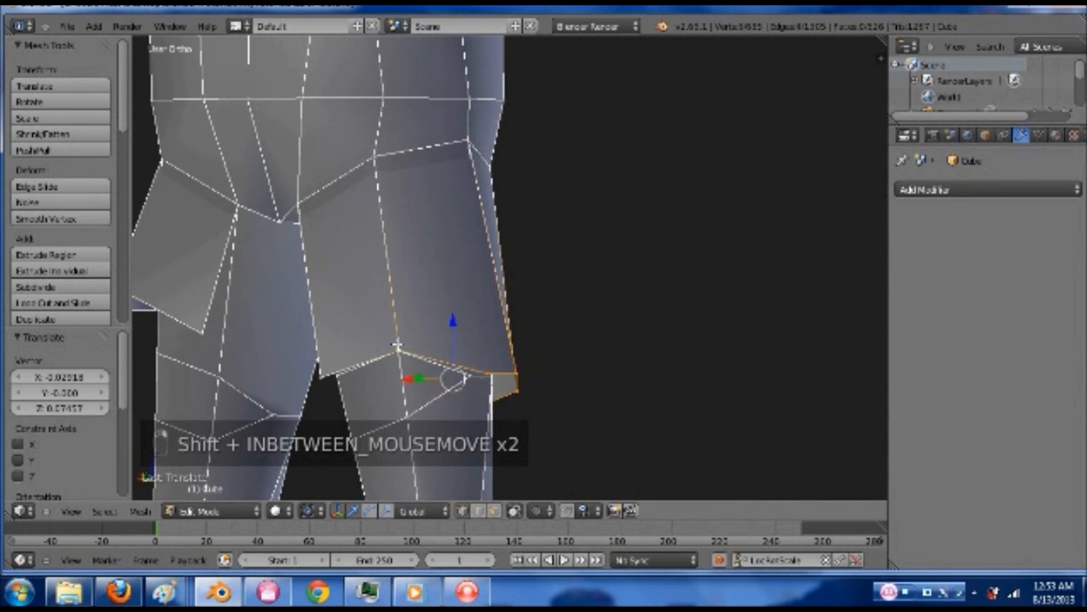
middle_drag(417, 328, 324, 374)
shift+right_click(324, 369)
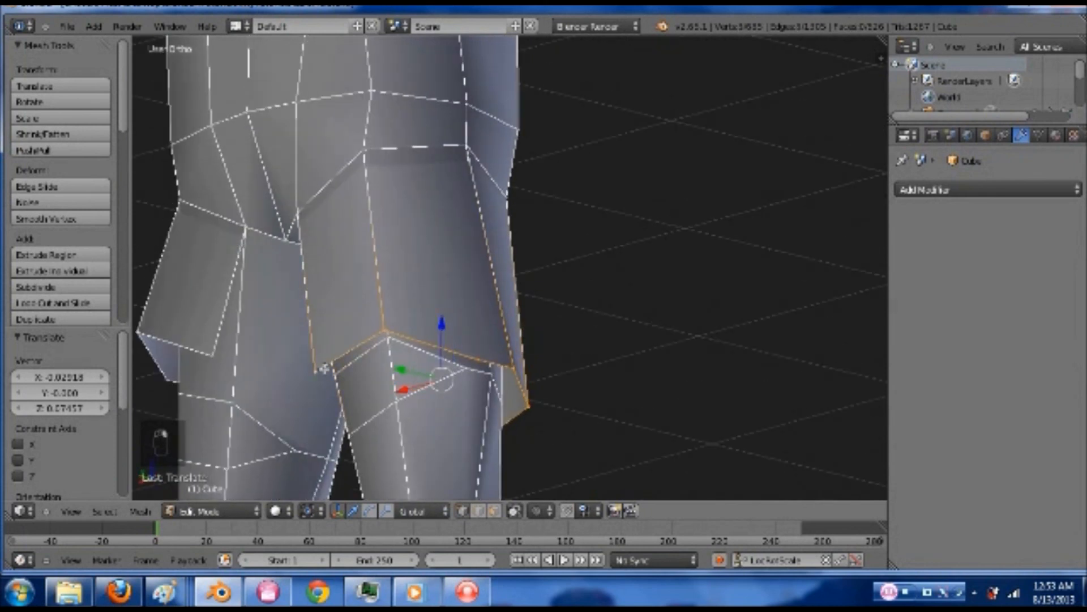
Scale the right thigh flap's lower edge to about 1.455 along X and move it up and outward over the front reference
key(KP_1)
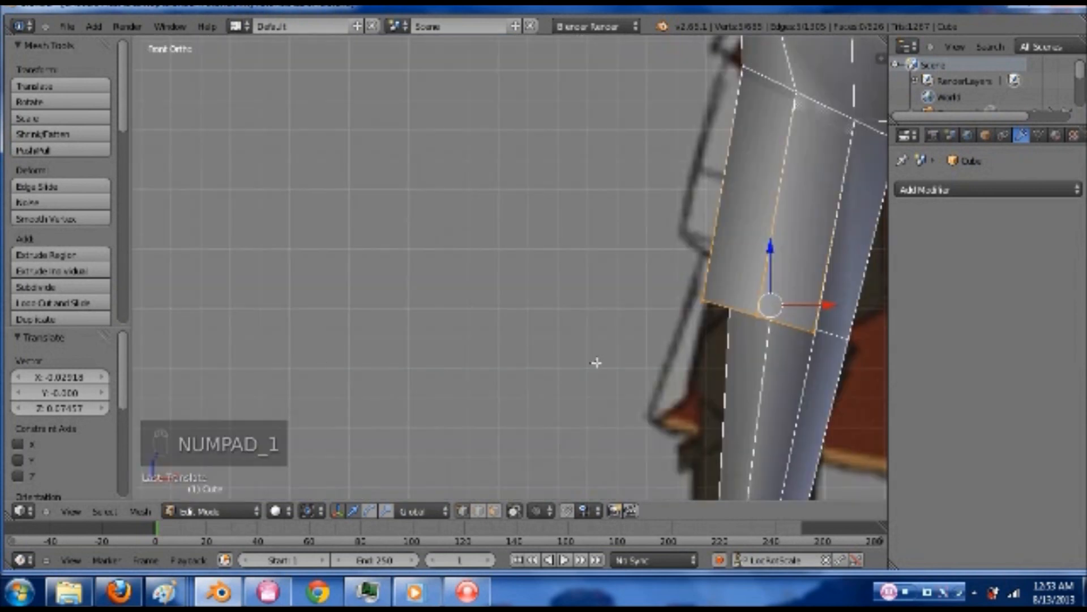
shift+middle_drag(417, 369, 589, 369)
key(z)
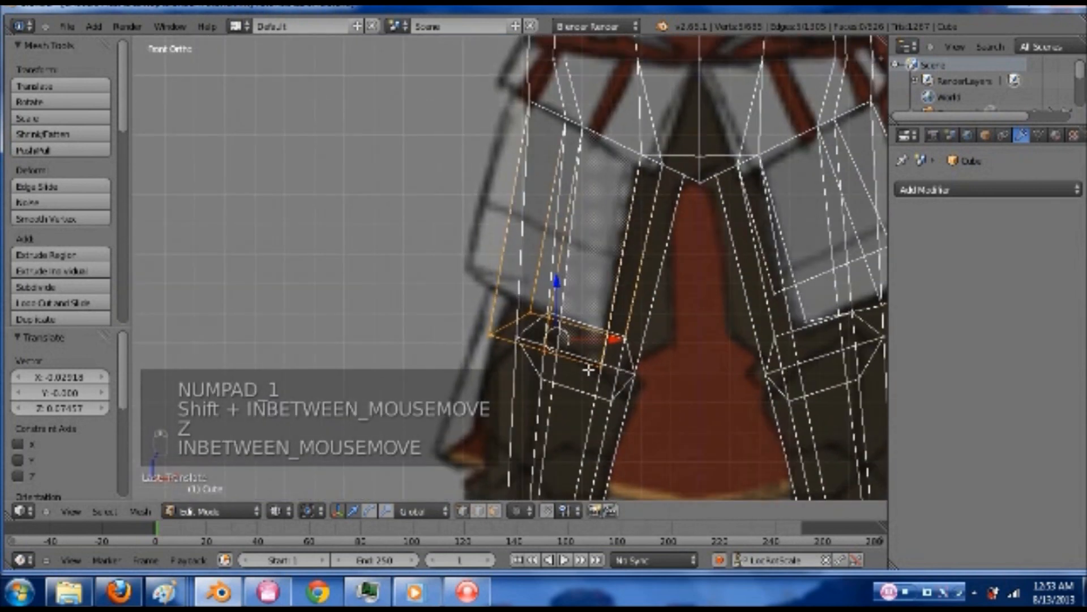
key(s)
key(s)
click(605, 373)
key(g)
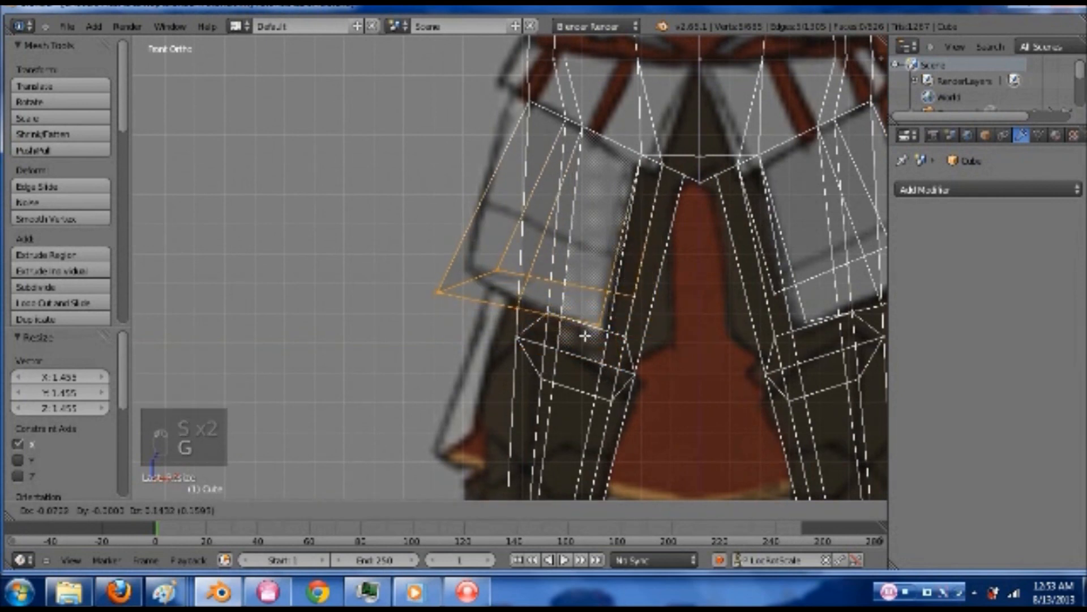
click(585, 336)
Move the right thigh flap's outer lower corner vertices about 0.043 inward and 0.108 up, and compare both flaps with the front reference
key(a)
key(c)
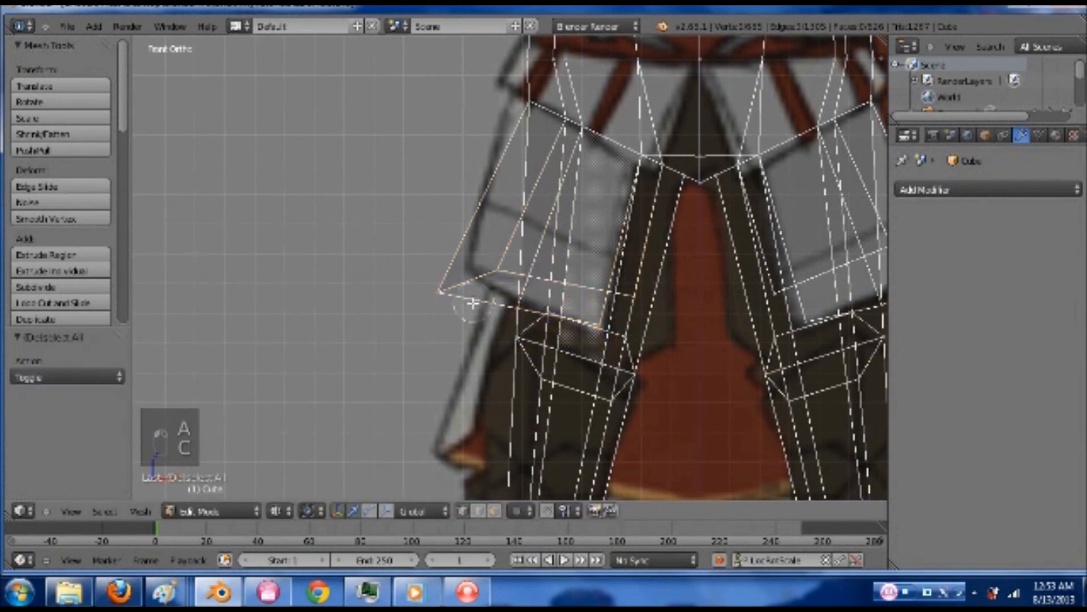
click(440, 292)
click(488, 275)
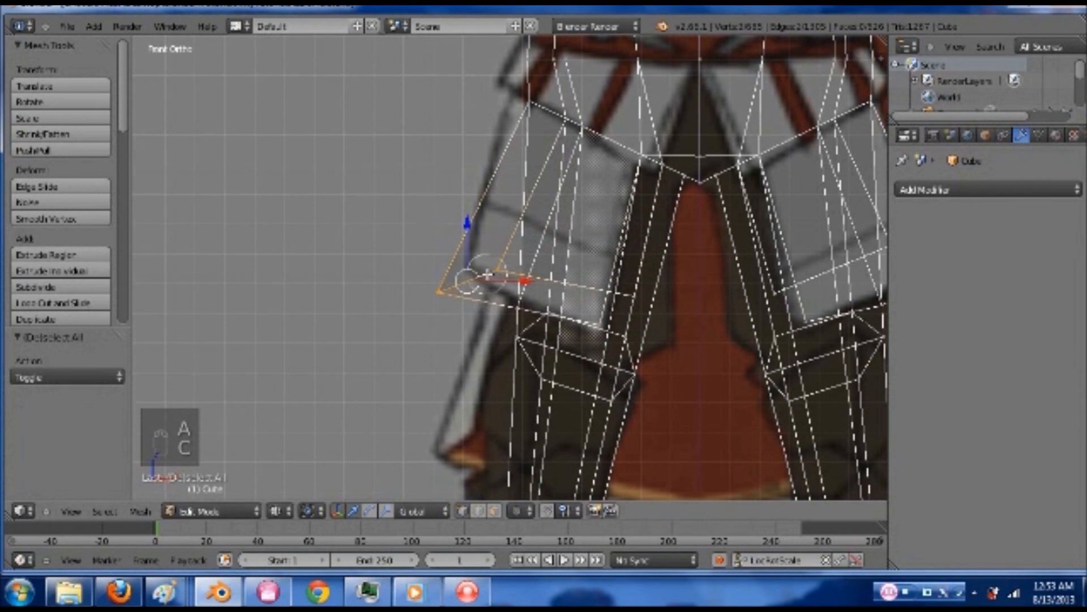
key(g)
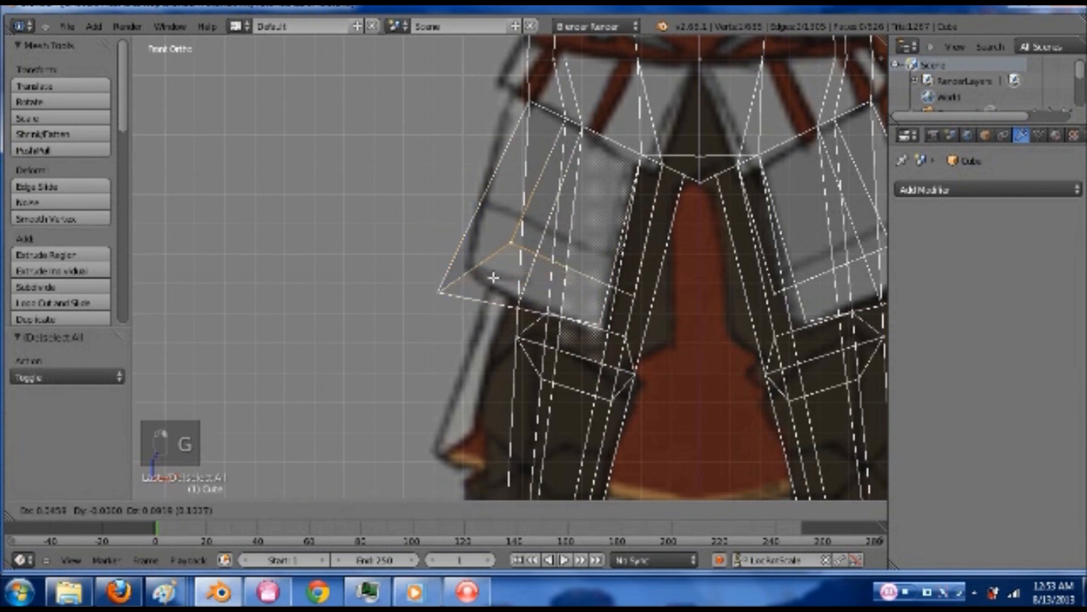
key(ctrl+z)
key(ctrl+z)
key(g)
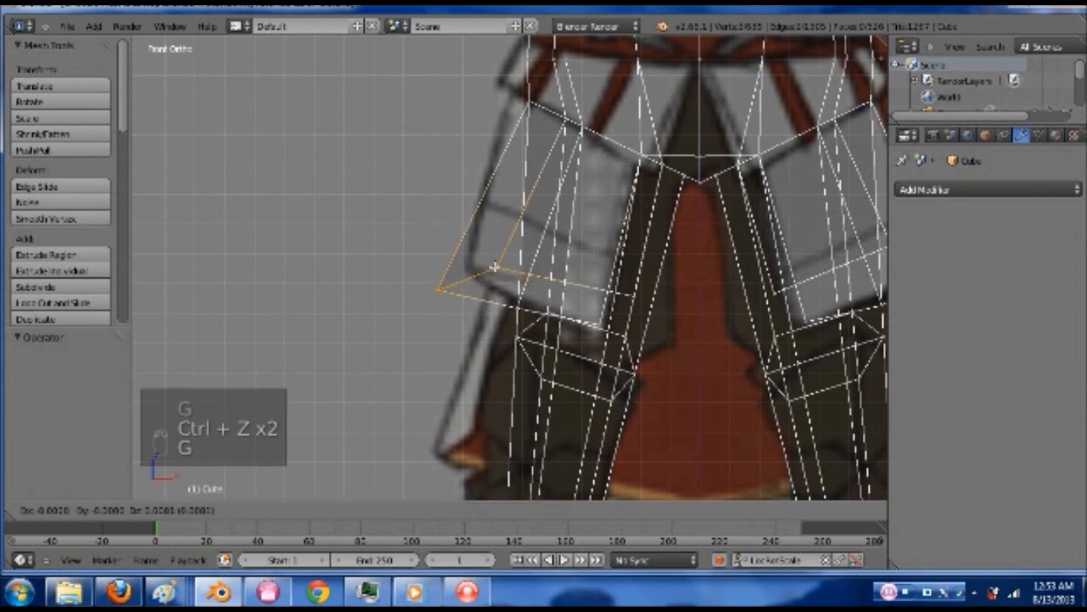
click(494, 256)
key(z)
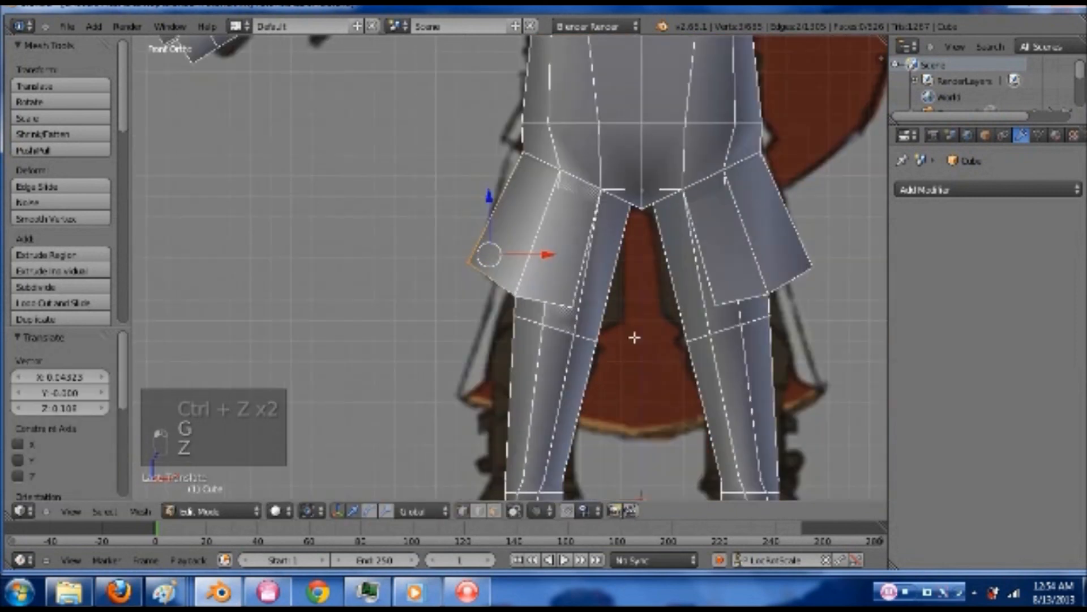
scroll(702, 383, down, 1)
shift+middle_drag(671, 380, 648, 375)
key(z)
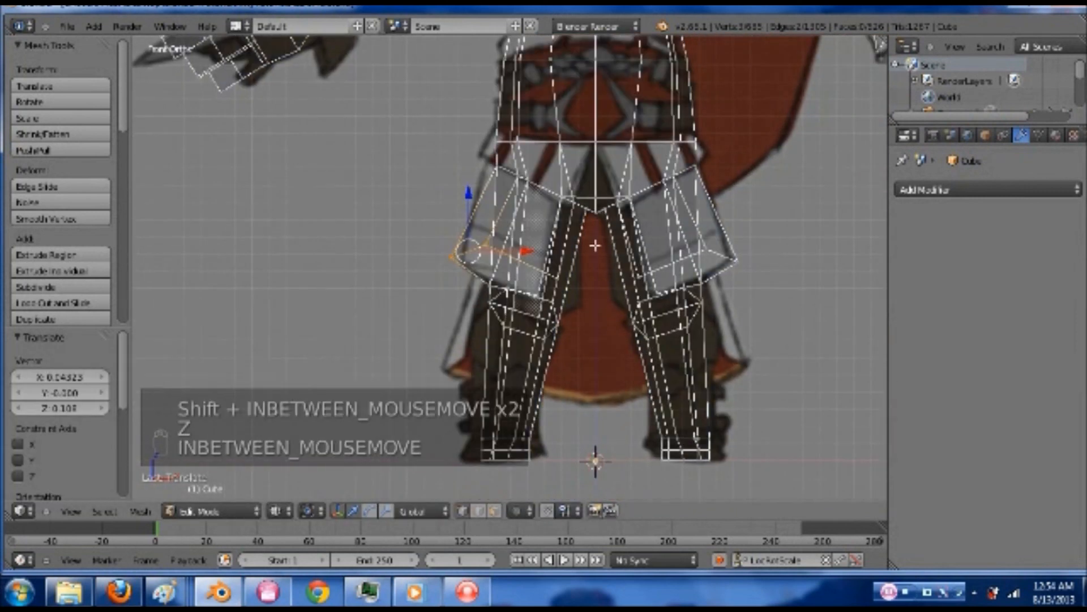
In vertex select mode, select the waistline vertices around the character's left hip above the thigh flap
key(z)
shift+middle_drag(651, 186, 565, 284)
key(ctrl+Tab)
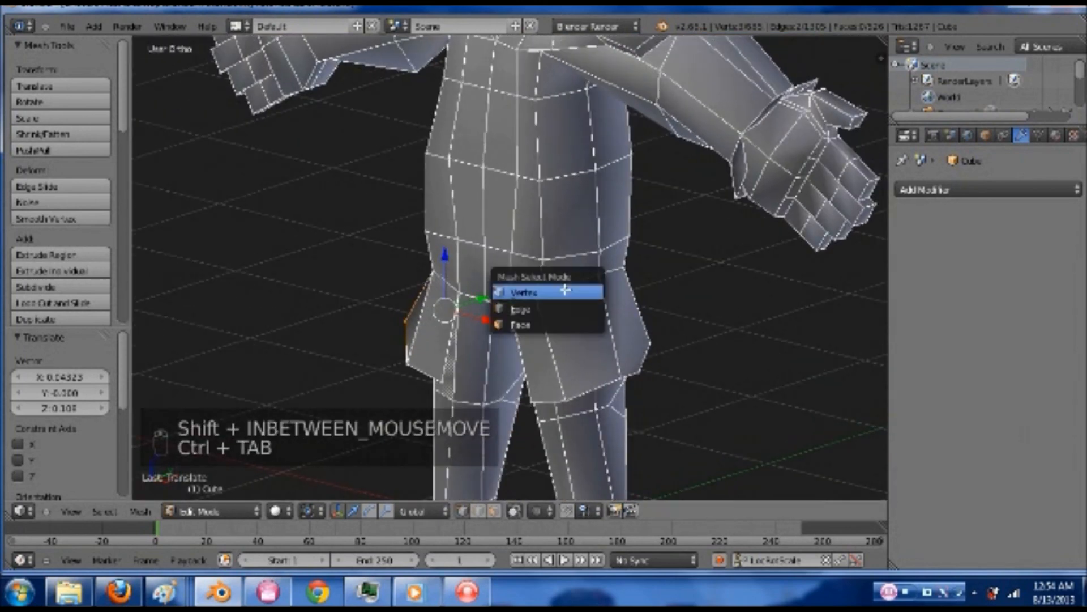
click(565, 290)
right_click(546, 258)
shift+right_click(600, 251)
shift+right_click(601, 250)
shift+right_click(622, 239)
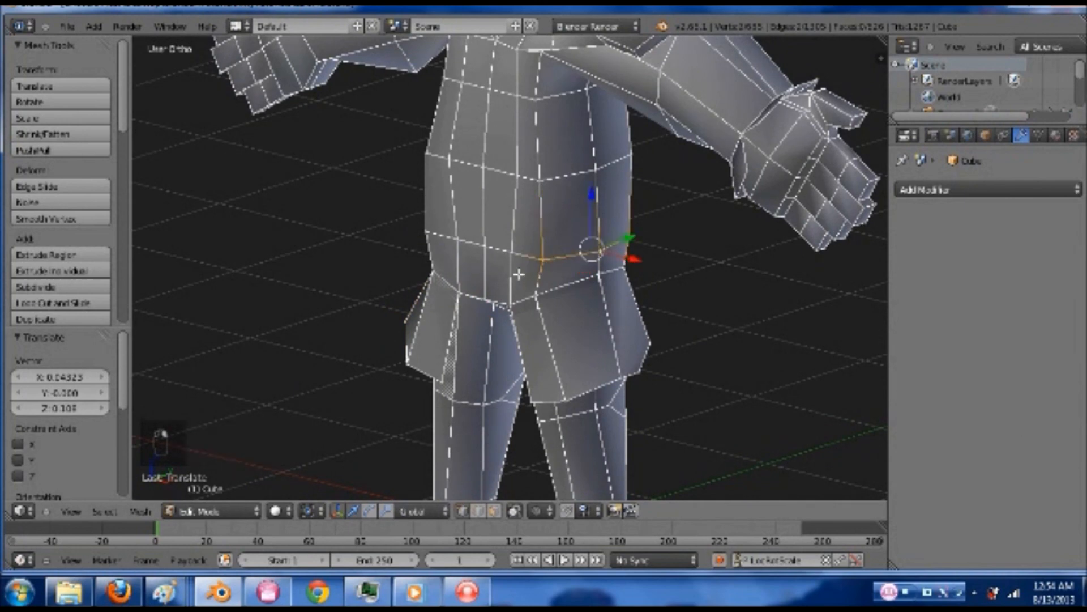
middle_drag(670, 294, 661, 287)
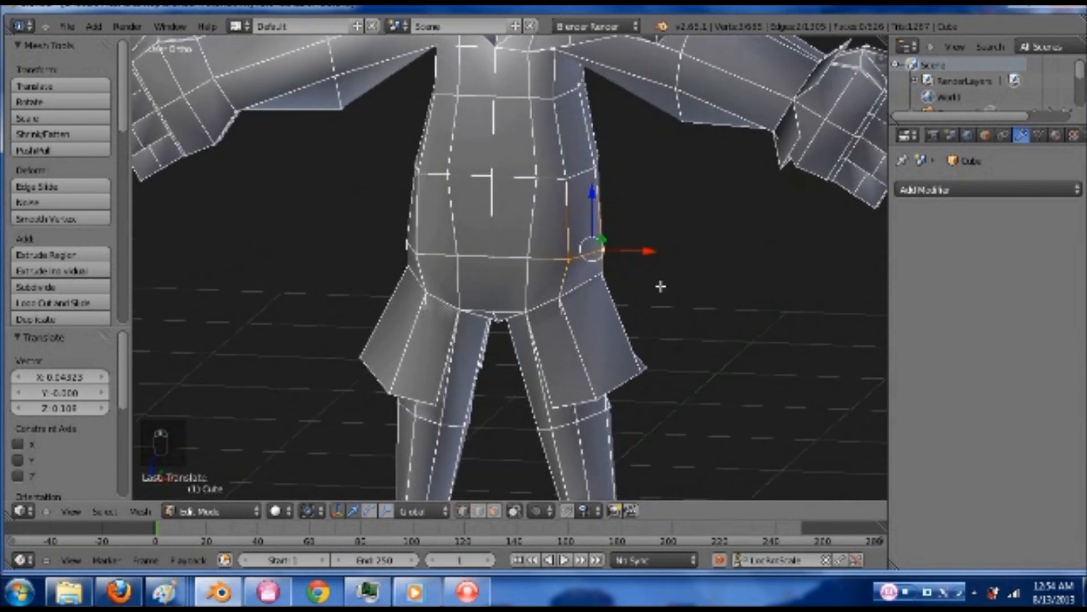
Extend the selection to the front centre of the waistline and extrude it about 0.163 outward along X and 0.265 down
key(KP_1)
key(z)
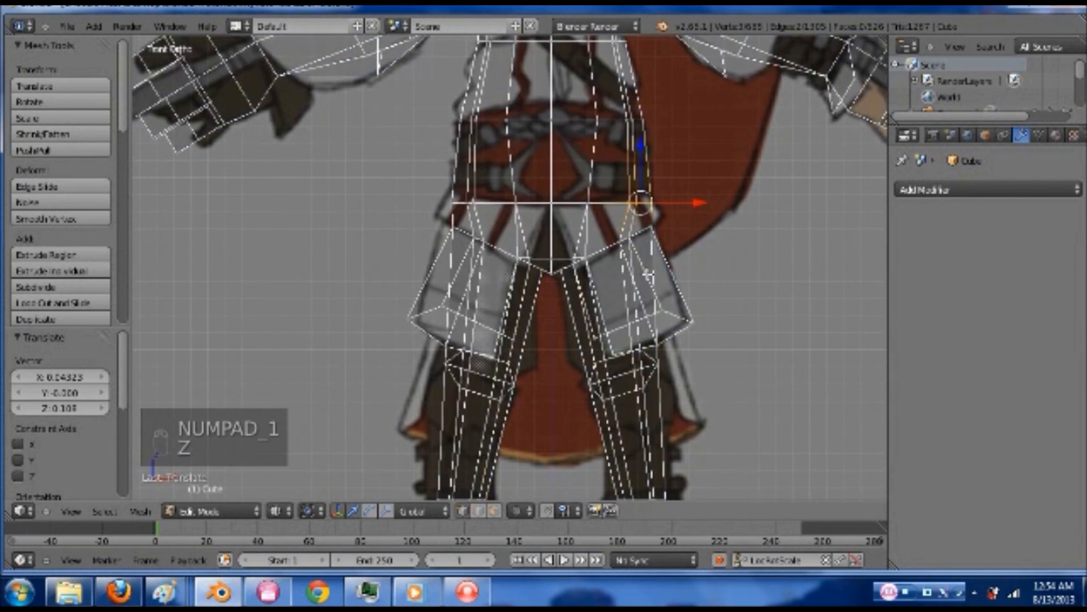
key(z)
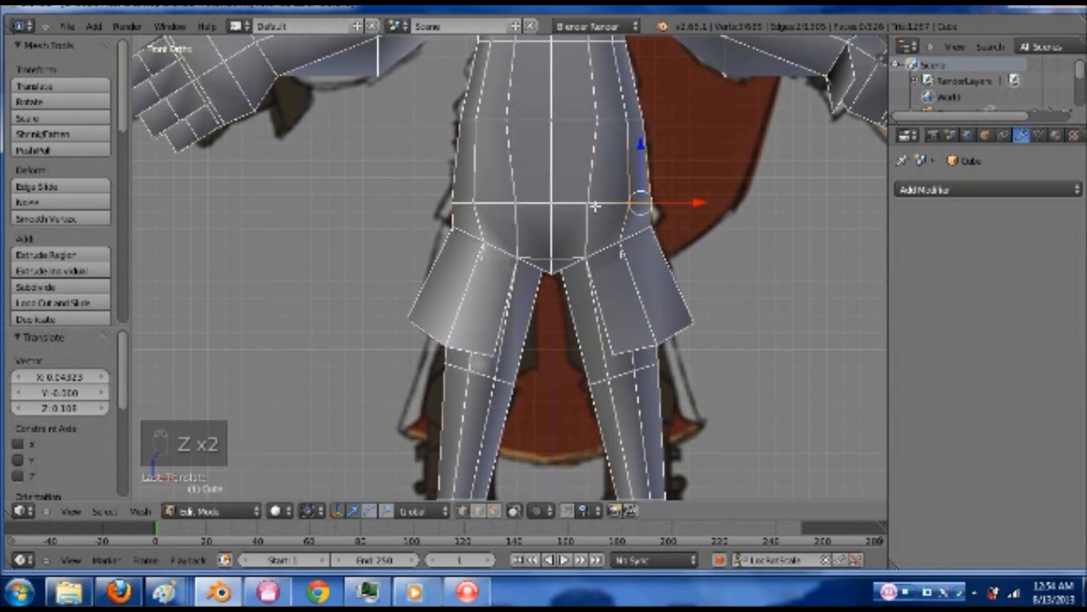
shift+right_click(577, 202)
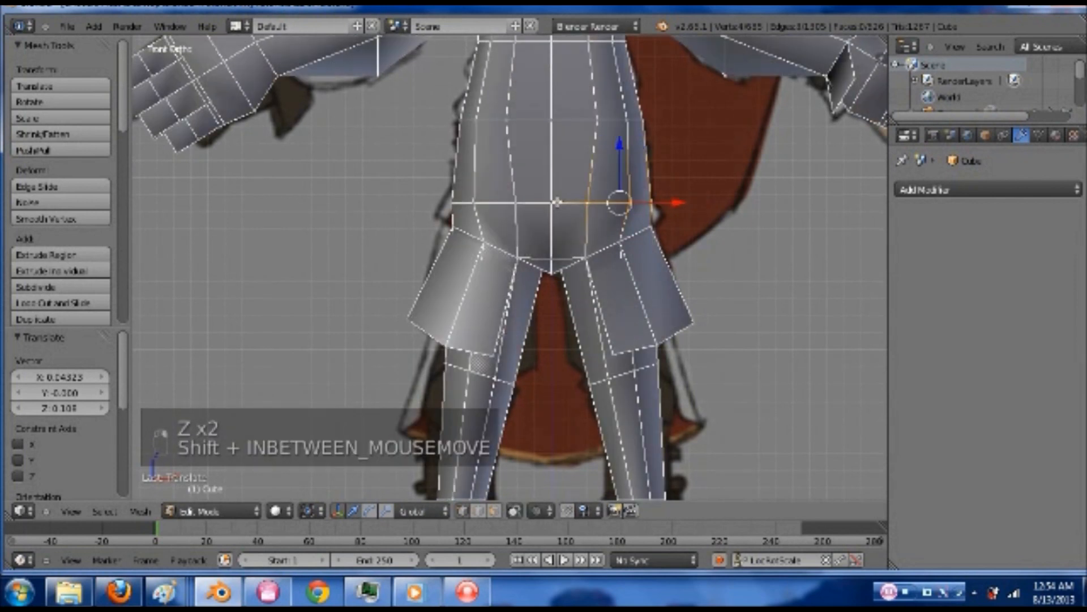
shift+right_click(557, 203)
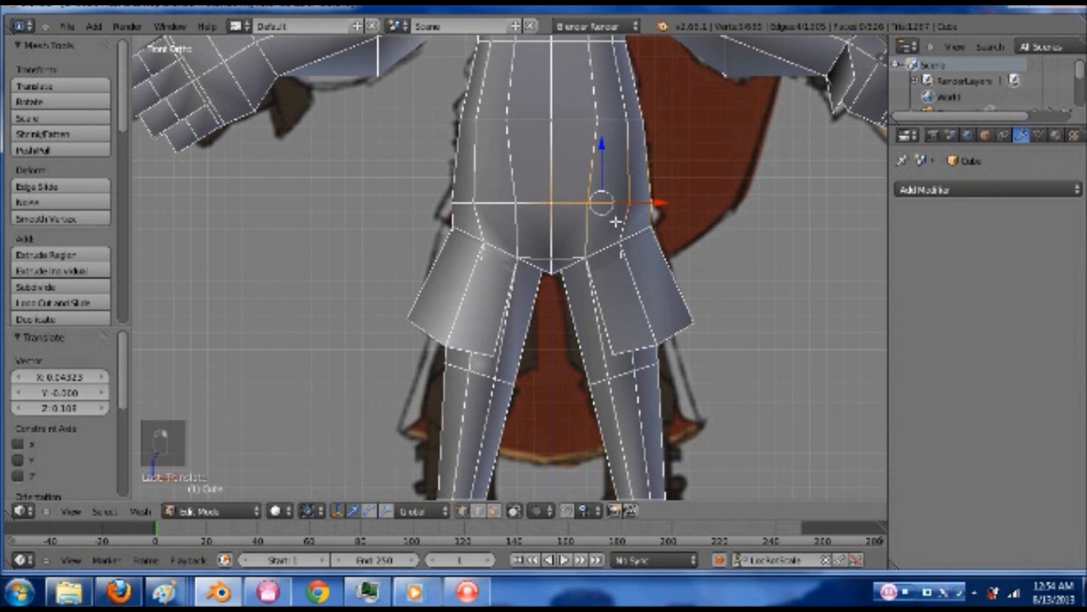
key(e)
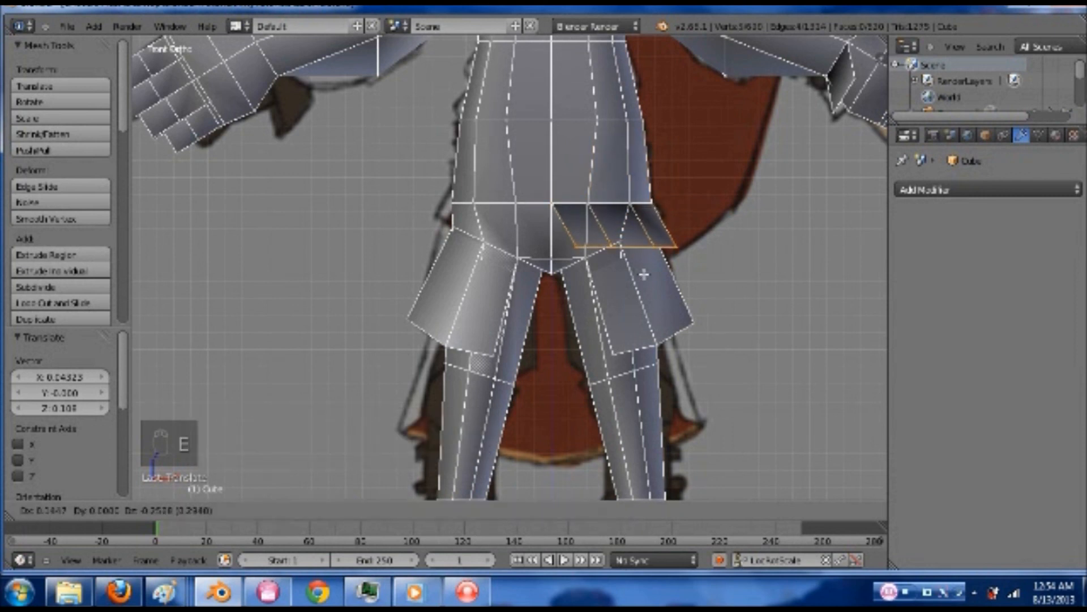
click(644, 274)
Select two lower vertices of the extruded waist flap and move them about -0.071 along Y
middle_drag(618, 253, 590, 247)
shift+right_click(591, 257)
shift+right_click(591, 257)
scroll(589, 261, up, 3)
shift+middle_drag(609, 279, 516, 315)
shift+right_click(555, 276)
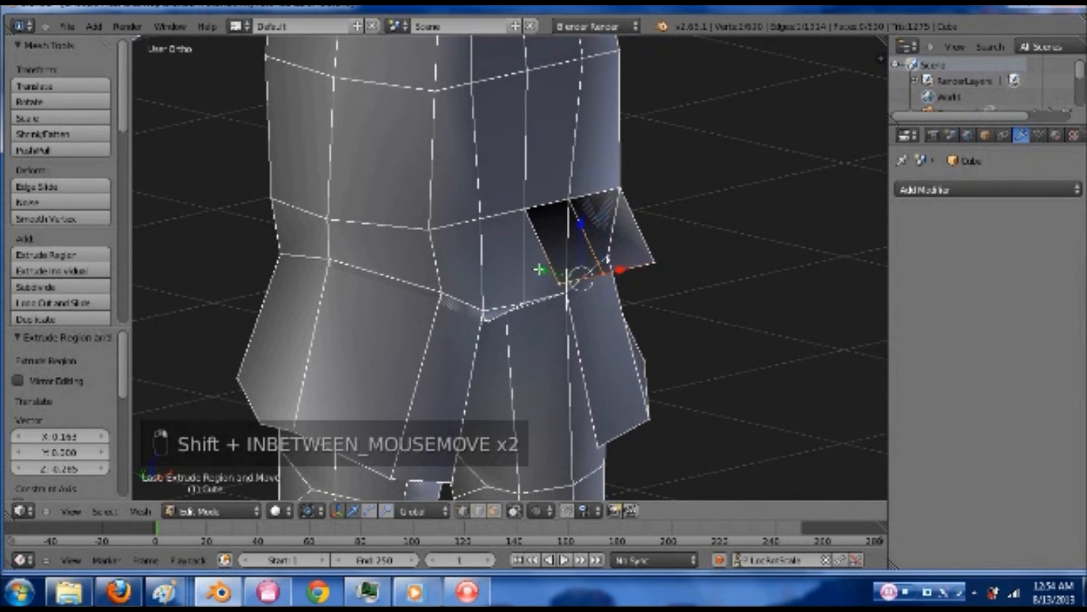
drag(541, 271, 557, 279)
Move two more lower vertices of the left waist flap forward along Y, by about -0.054 and -0.044 respectively
middle_drag(655, 277, 574, 258)
shift+right_click(705, 280)
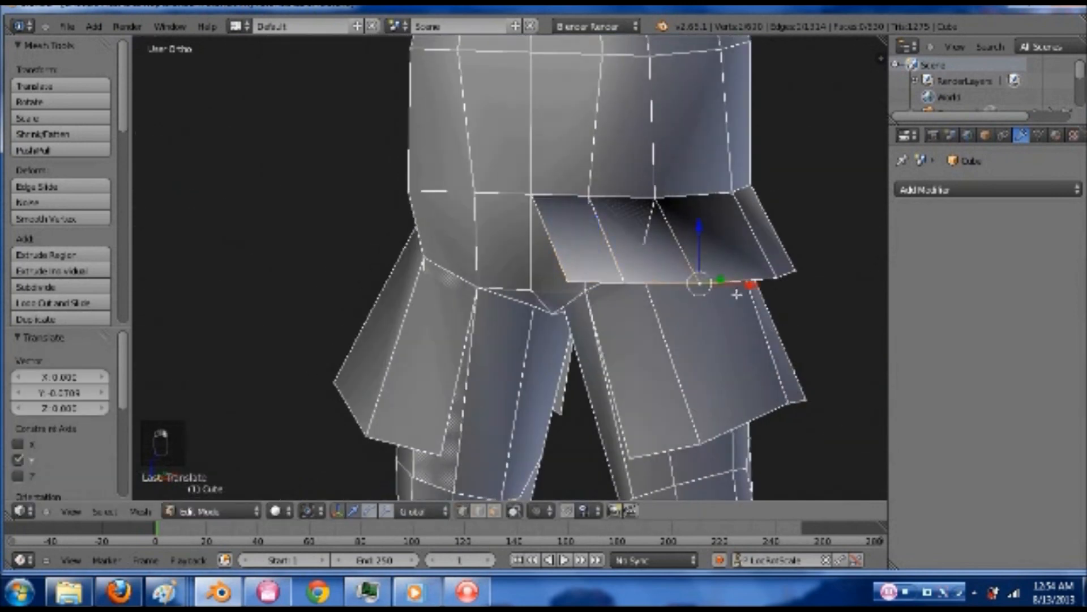
middle_drag(661, 330, 738, 274)
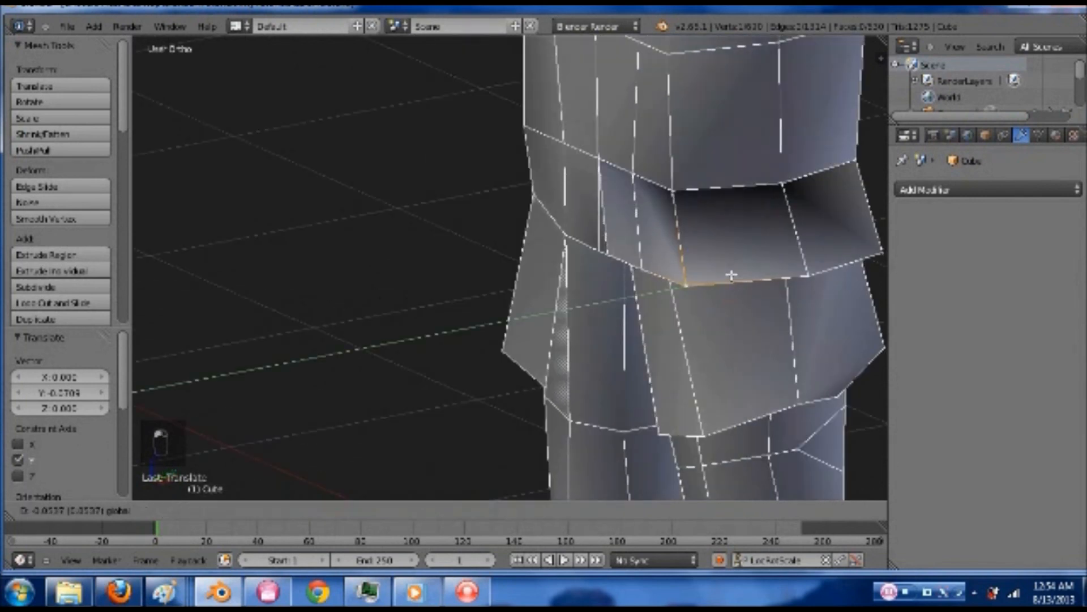
middle_drag(663, 305, 615, 276)
right_click(616, 279)
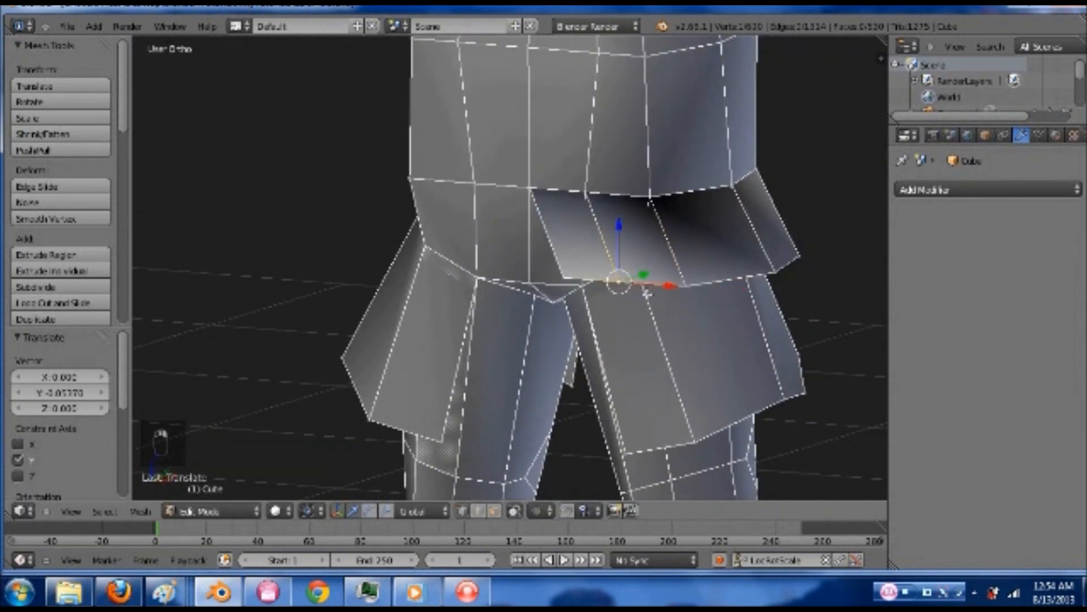
drag(643, 275, 638, 275)
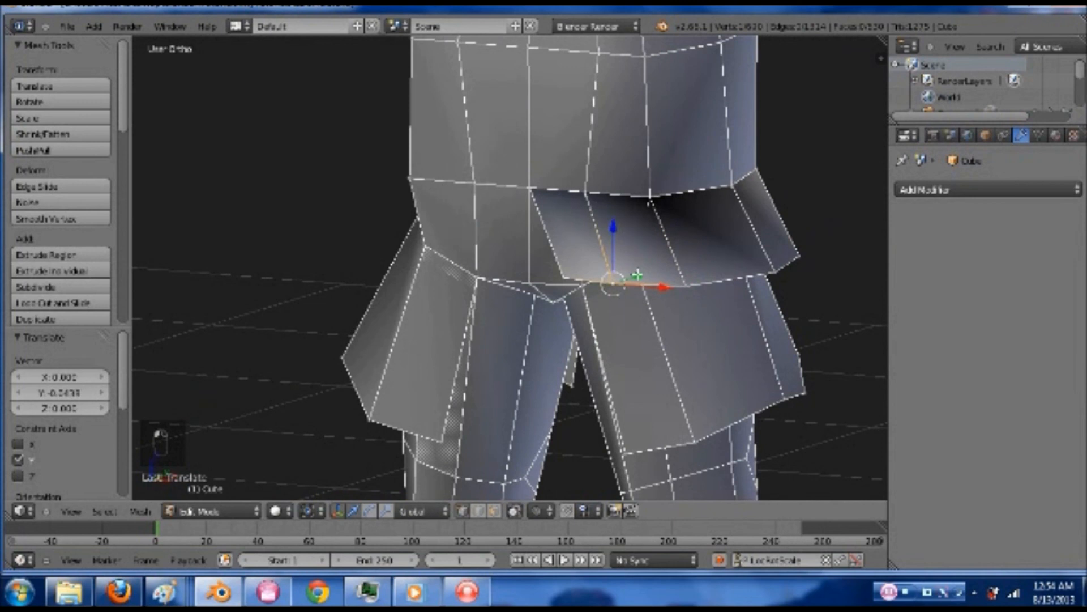
Select the five waistline vertices running from the front centre around the character's right hip
key(KP_3)
key(ctrl+KP_1)
shift+middle_drag(373, 265, 566, 357)
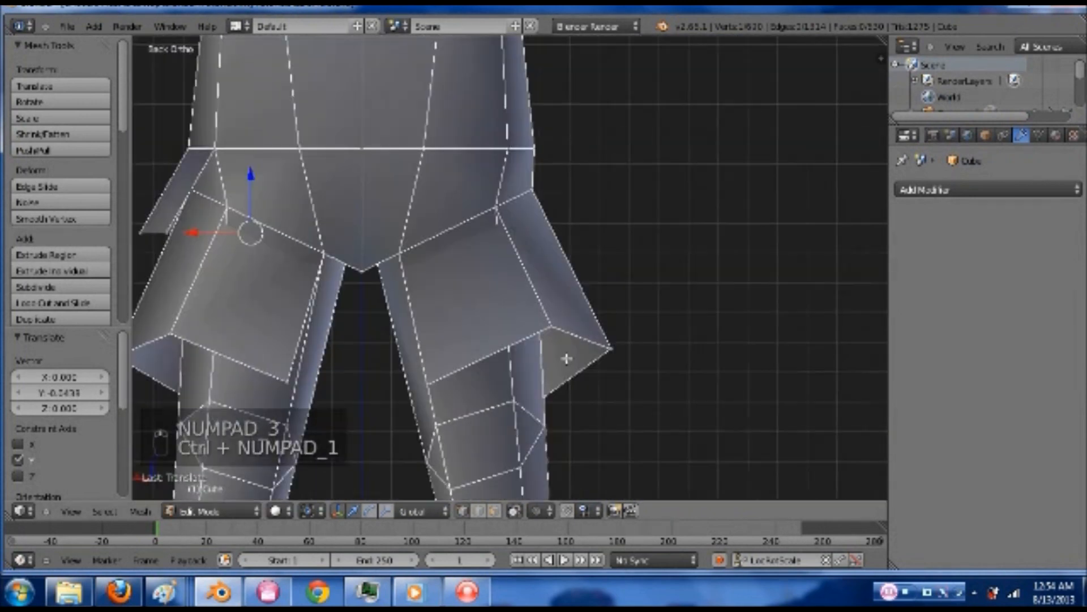
key(z)
key(z)
key(KP_1)
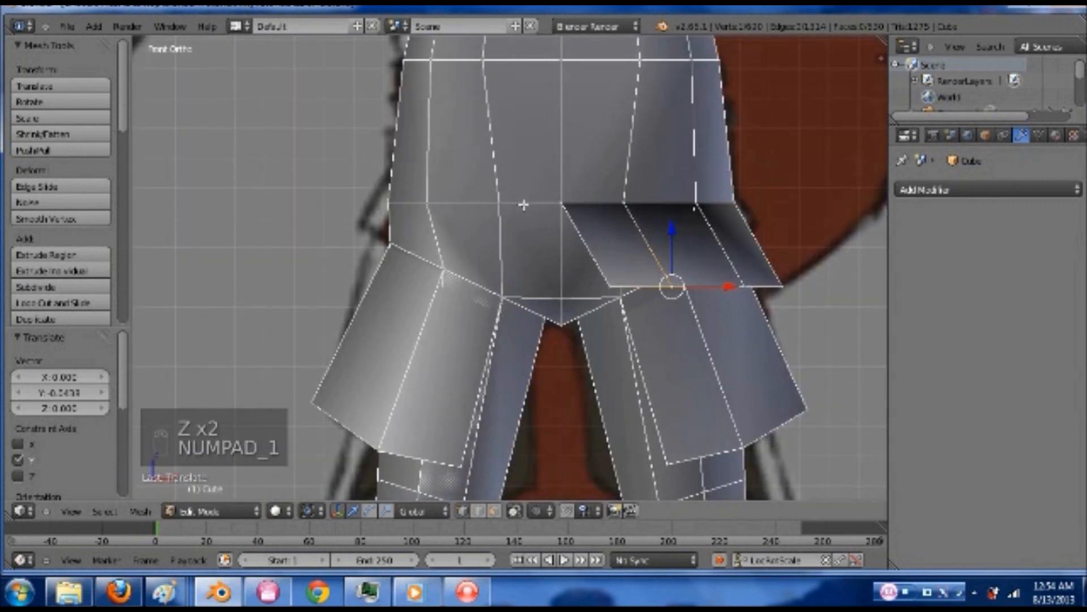
right_click(552, 202)
shift+right_click(492, 202)
shift+right_click(433, 201)
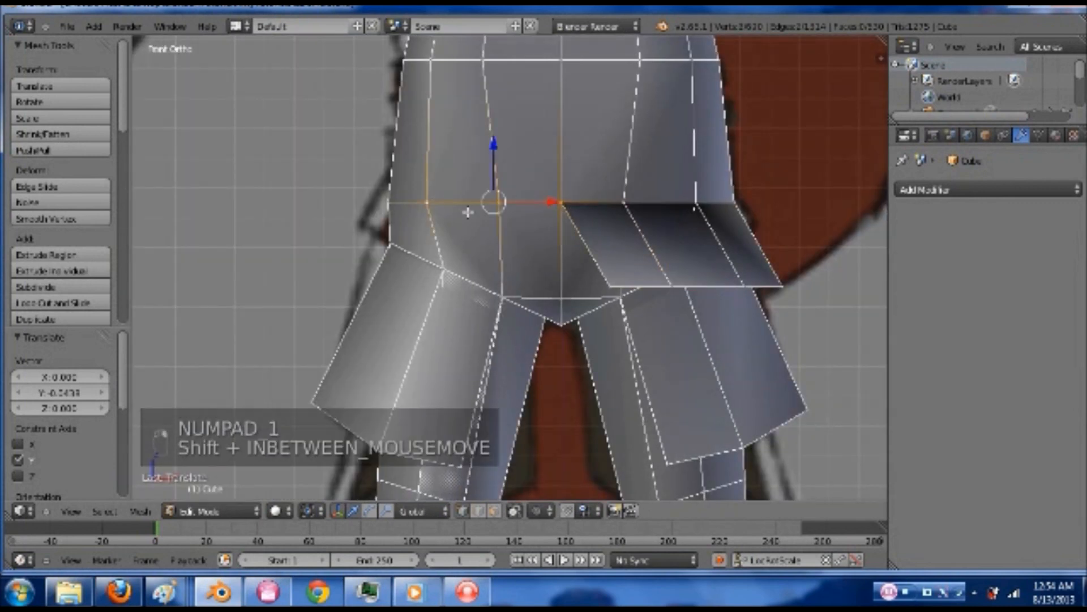
middle_drag(469, 213, 369, 212)
shift+right_click(349, 210)
shift+right_click(279, 193)
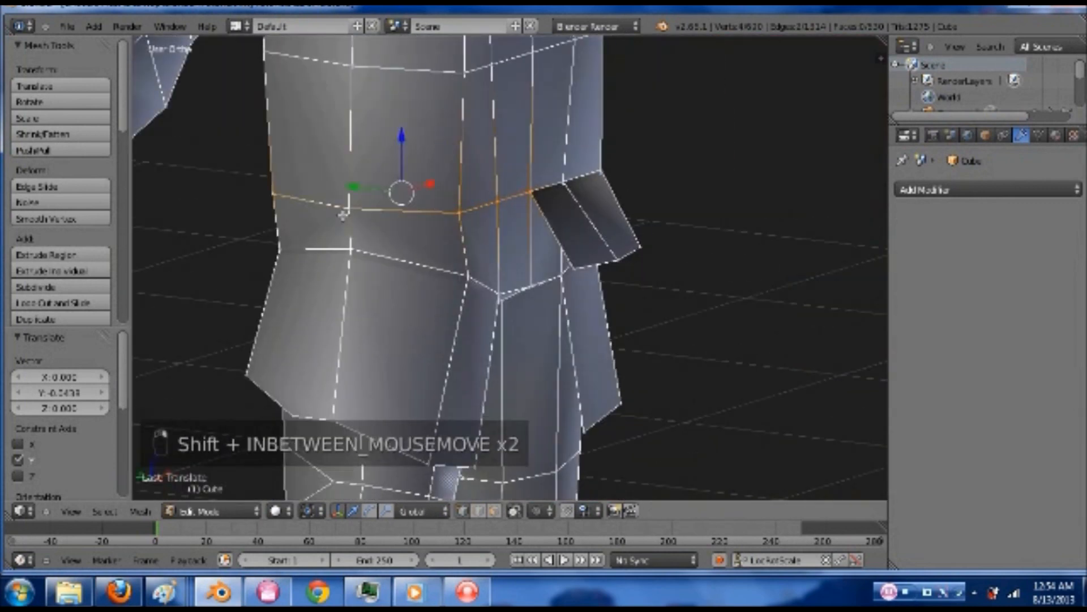
Extrude the selected waistline outward and down over the right thigh flap, following the front reference
middle_drag(347, 215, 505, 210)
middle_drag(509, 210, 328, 209)
key(KP_1)
key(z)
shift+middle_drag(220, 205, 472, 255)
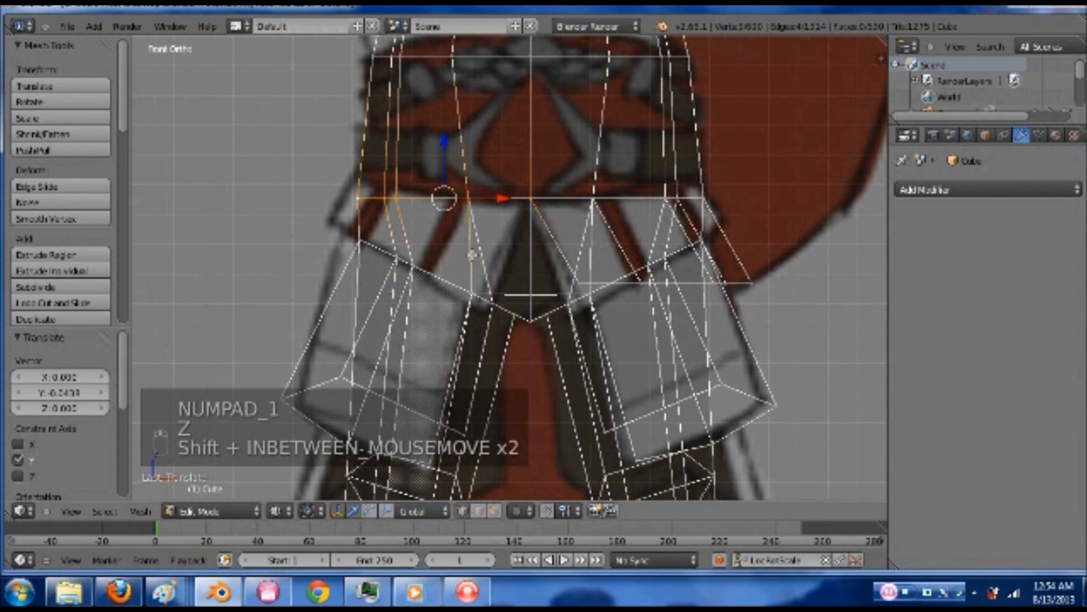
key(e)
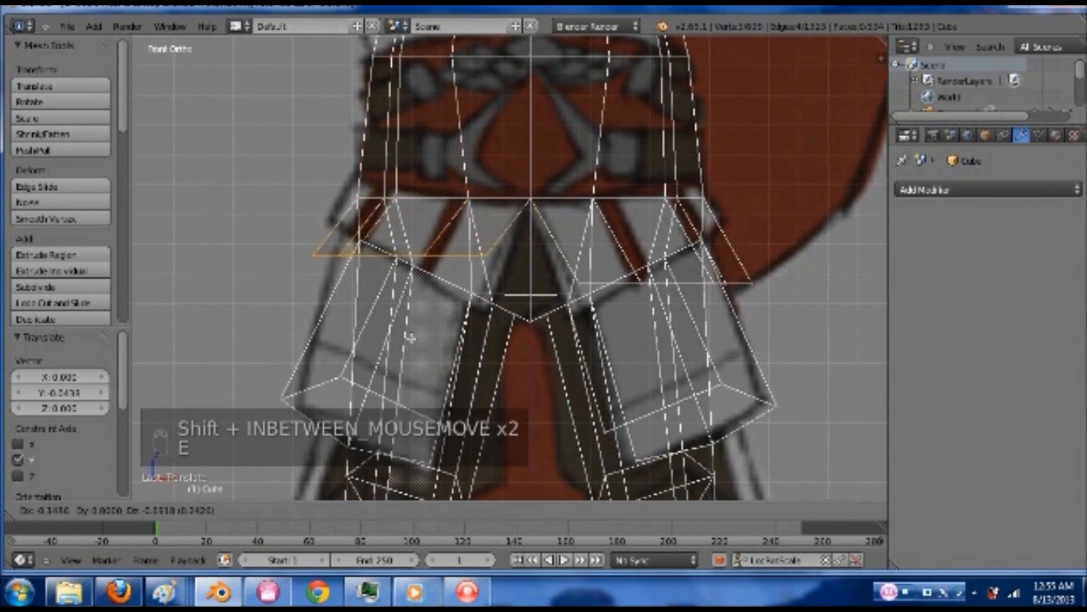
click(415, 363)
Rotate the new right waist flap's lower edge about 24.7° and move it about 0.05 inward and 0.14 up
key(r)
click(565, 398)
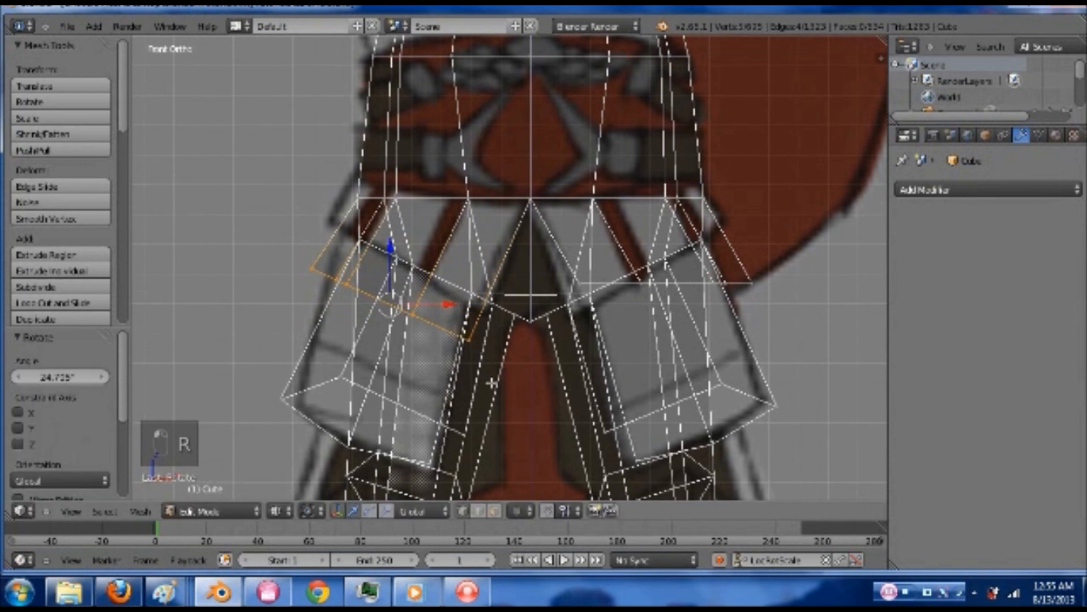
key(g)
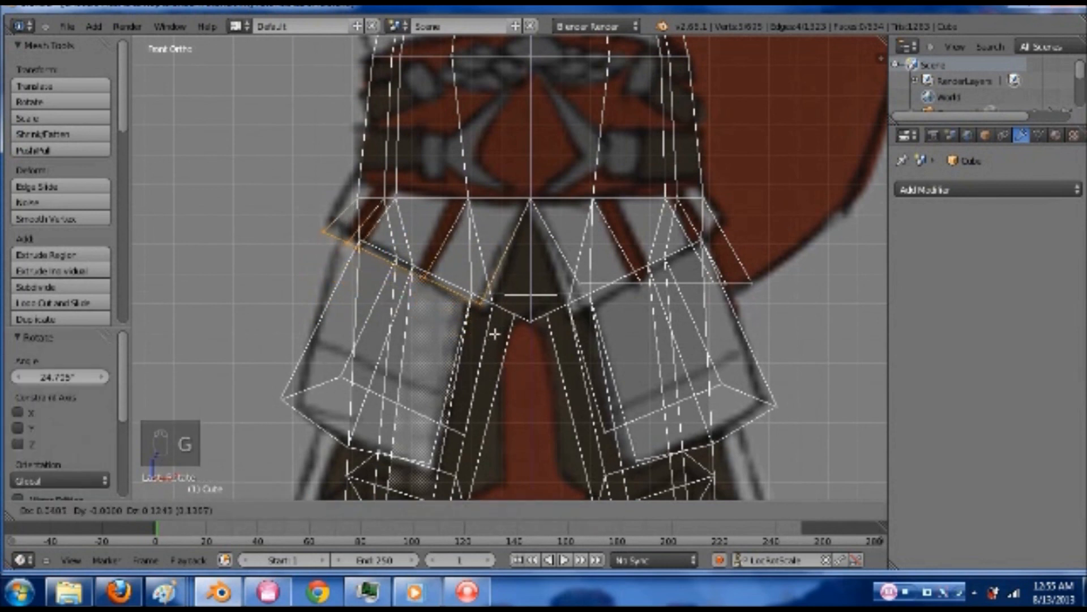
click(495, 332)
key(z)
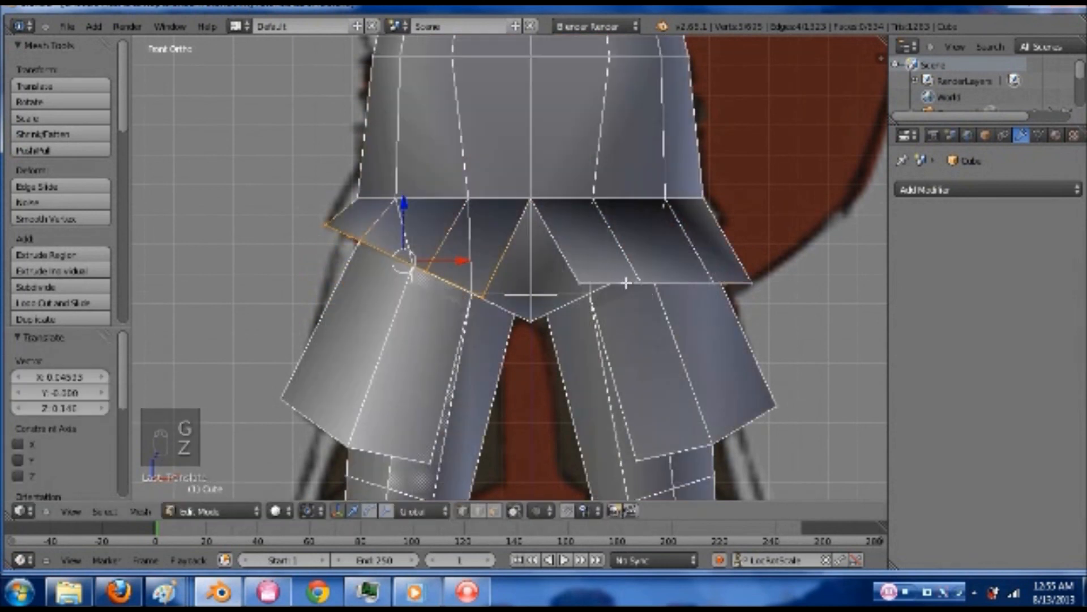
Rotate the left waist flap's lower edge about -33° and move it about -0.038 along X and 0.059 up
shift+right_click(626, 283)
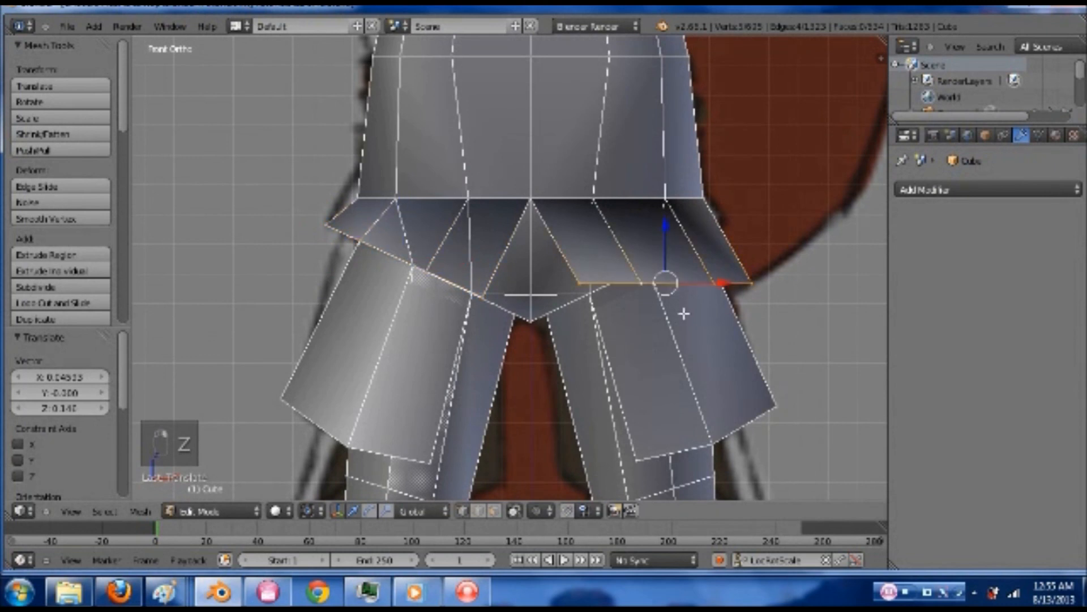
key(z)
key(r)
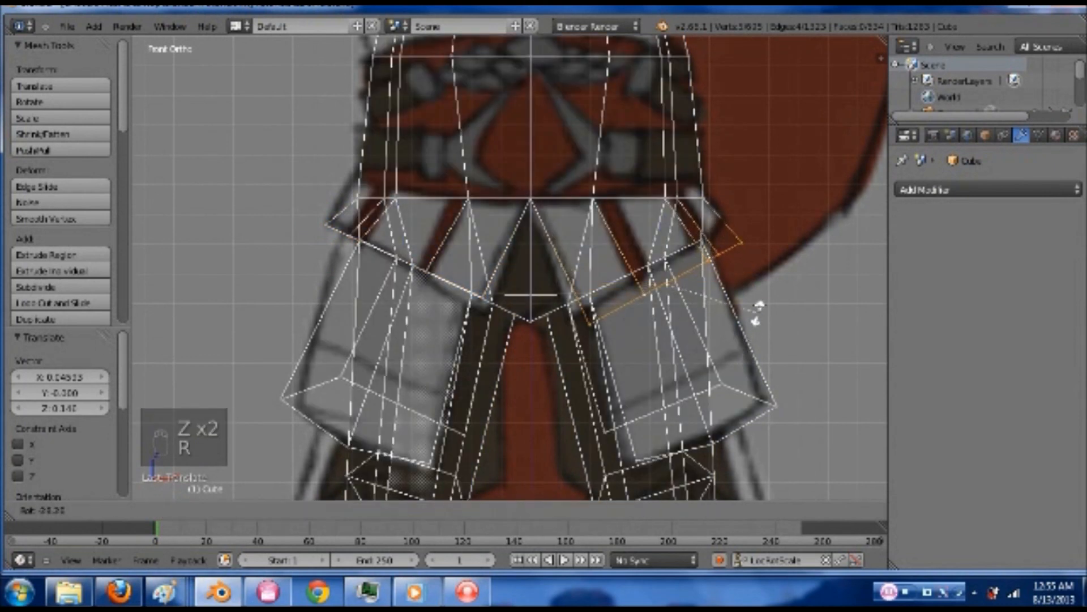
click(747, 318)
key(g)
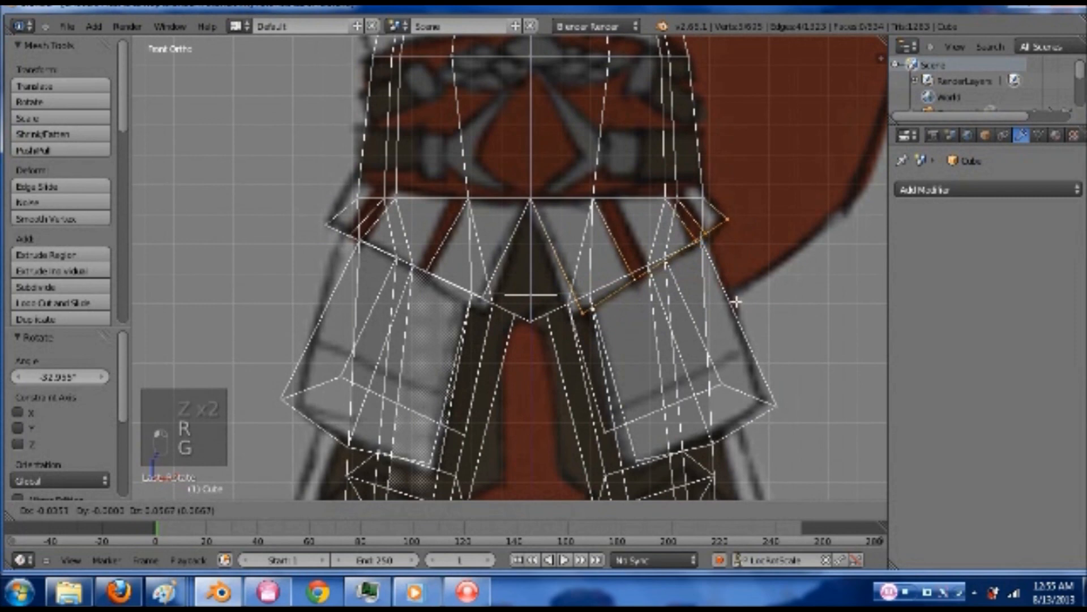
click(732, 302)
key(z)
scroll(702, 309, down, 3)
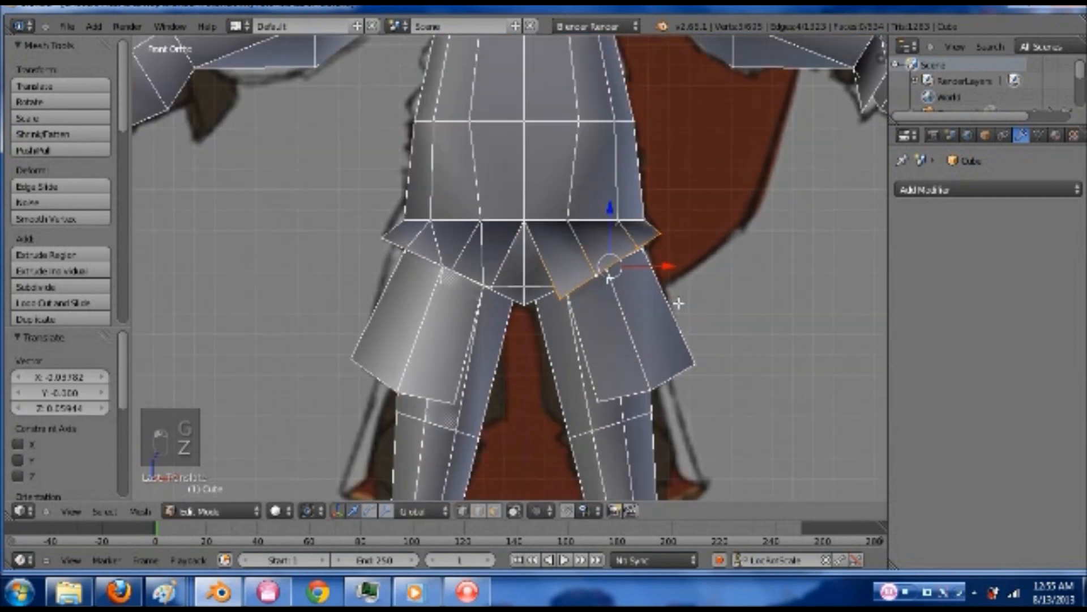
Save over the existing blend file and inspect the waist flaps in Object Mode
key(ctrl+s)
click(646, 304)
key(Tab)
middle_drag(643, 239, 541, 270)
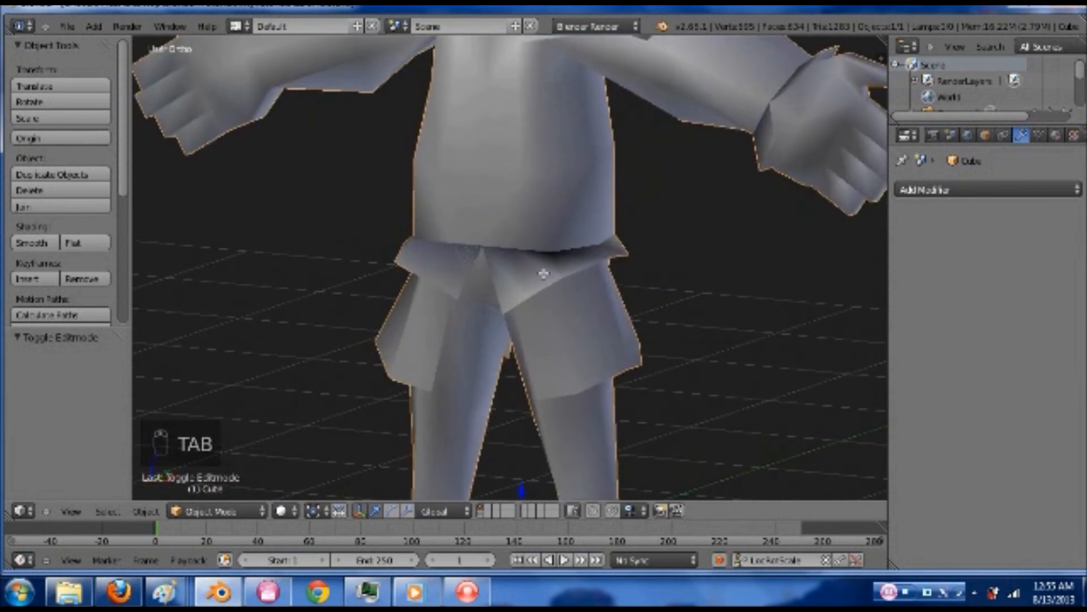
Select the two inner lower vertices of the right waist flap and move them about -0.057 along Y
key(Tab)
scroll(468, 274, up, 5)
right_click(375, 351)
middle_drag(412, 323, 292, 311)
shift+right_click(289, 308)
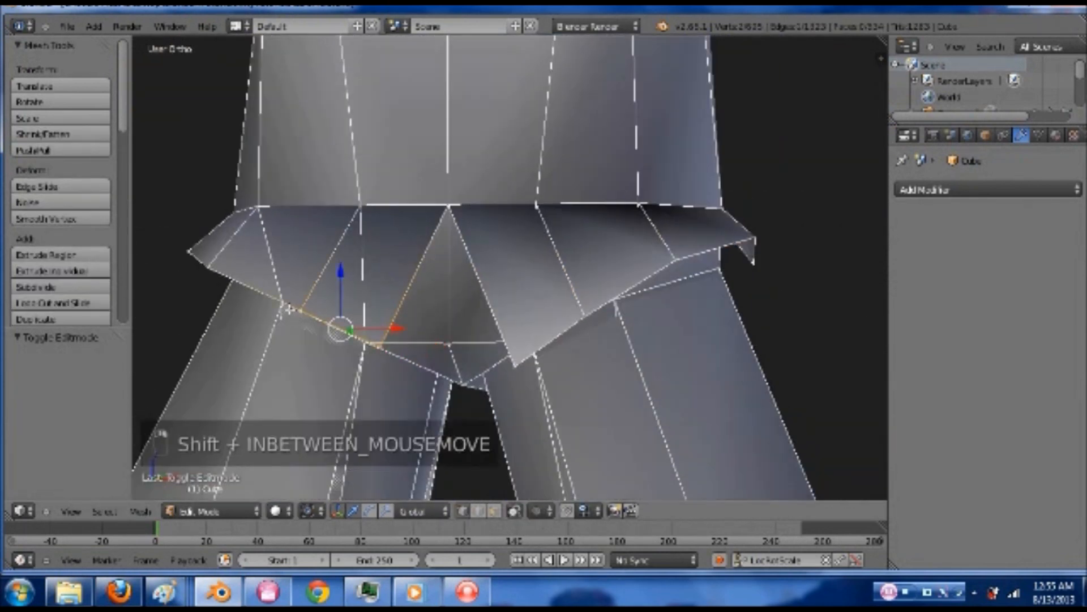
key(ctrl+z)
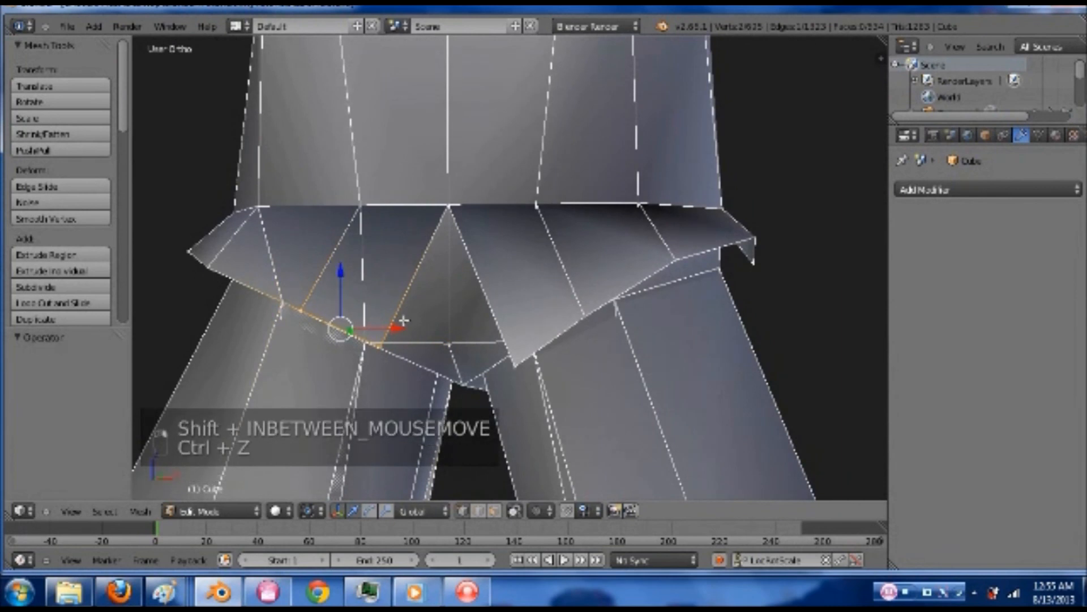
middle_drag(405, 321, 370, 320)
drag(370, 320, 357, 320)
middle_drag(357, 321, 431, 277)
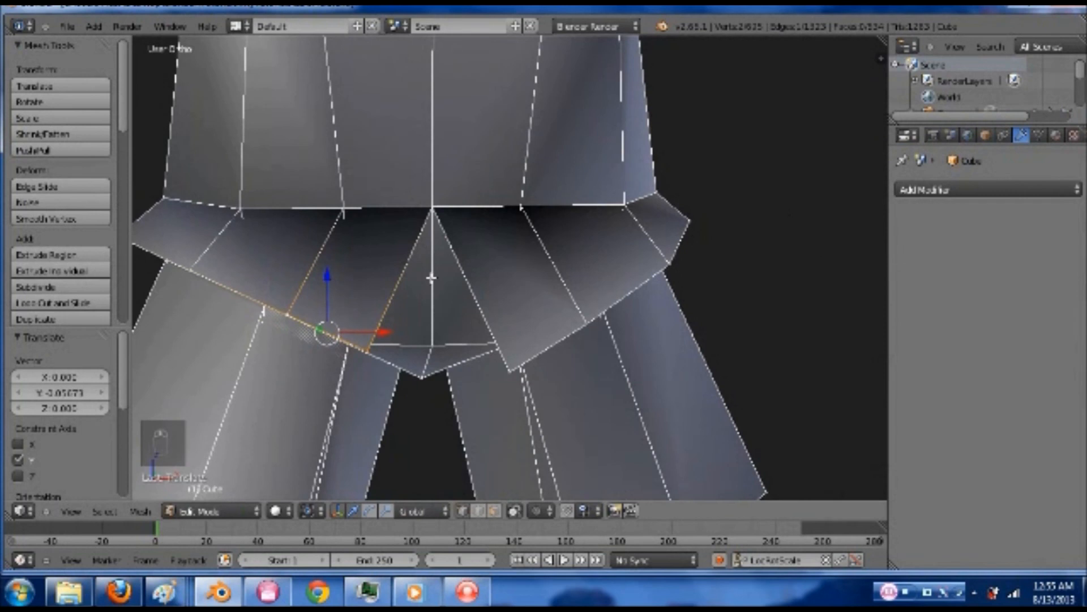
In face select mode, select all faces of both waist flaps and flip their normals
key(ctrl+Tab)
click(358, 305)
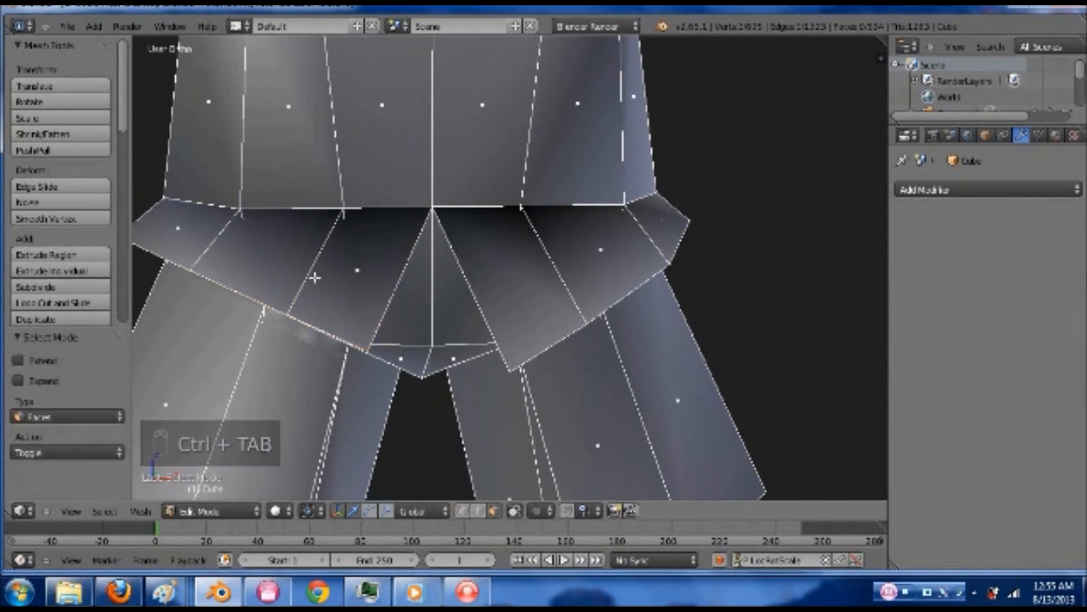
shift+right_click(315, 278)
alt+shift+right_click(554, 264)
scroll(41, 249, down, 5)
scroll(44, 258, down, 3)
click(46, 264)
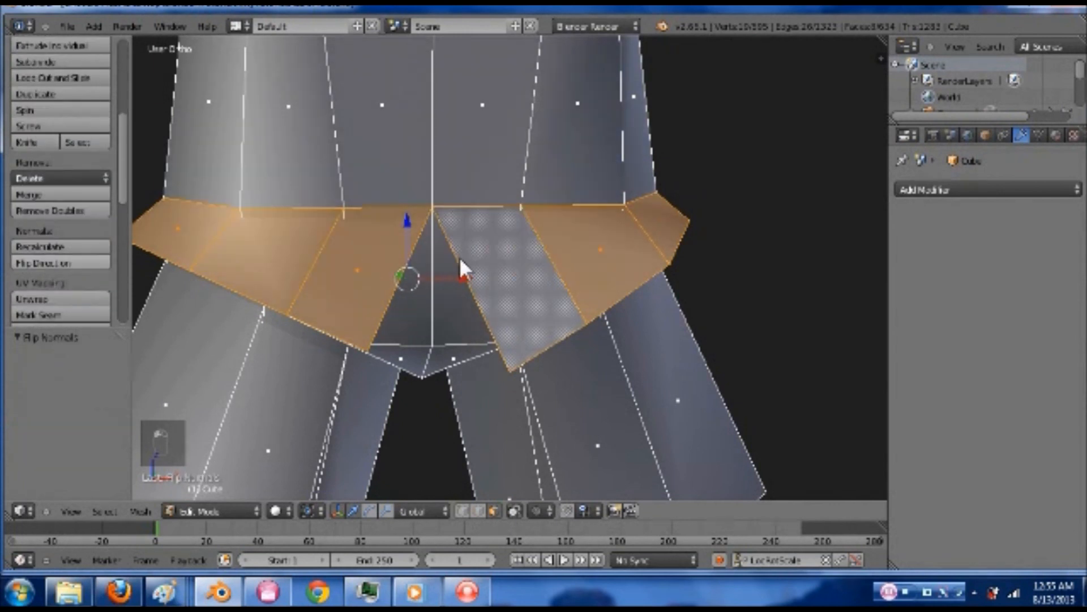
Save the blend file again from Object Mode and compare the whole character with the side reference in wireframe
key(Tab)
key(ctrl+s)
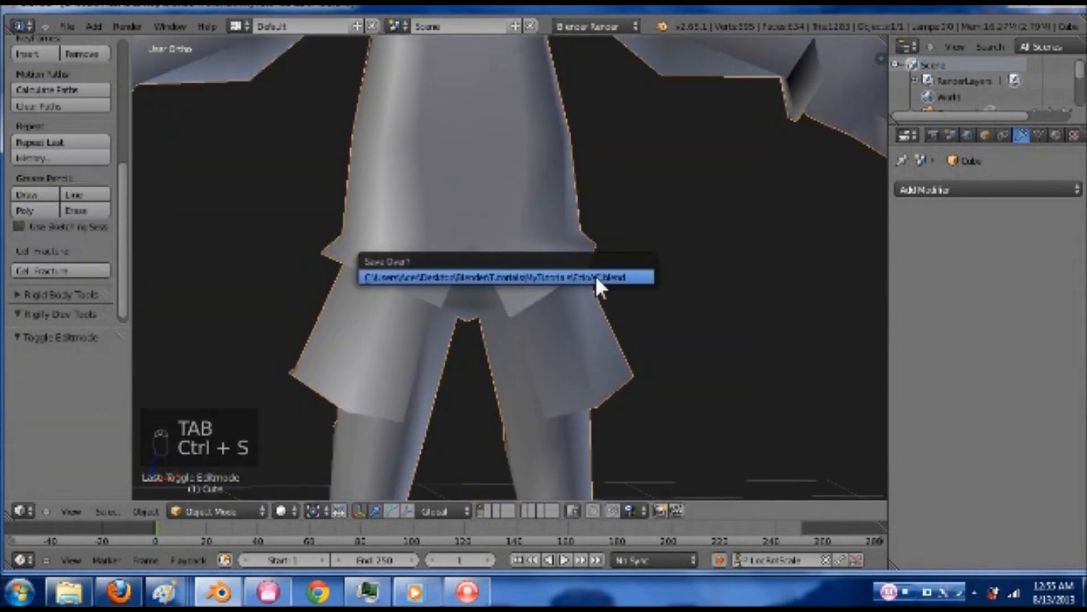
scroll(595, 276, down, 3)
scroll(571, 293, down, 4)
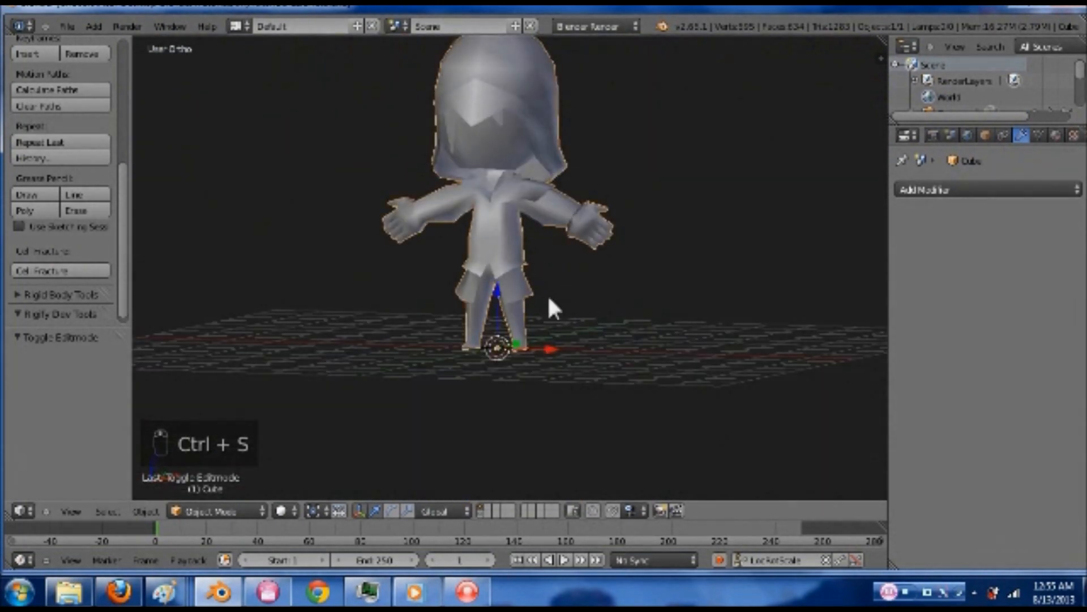
middle_drag(553, 342, 337, 335)
key(KP_3)
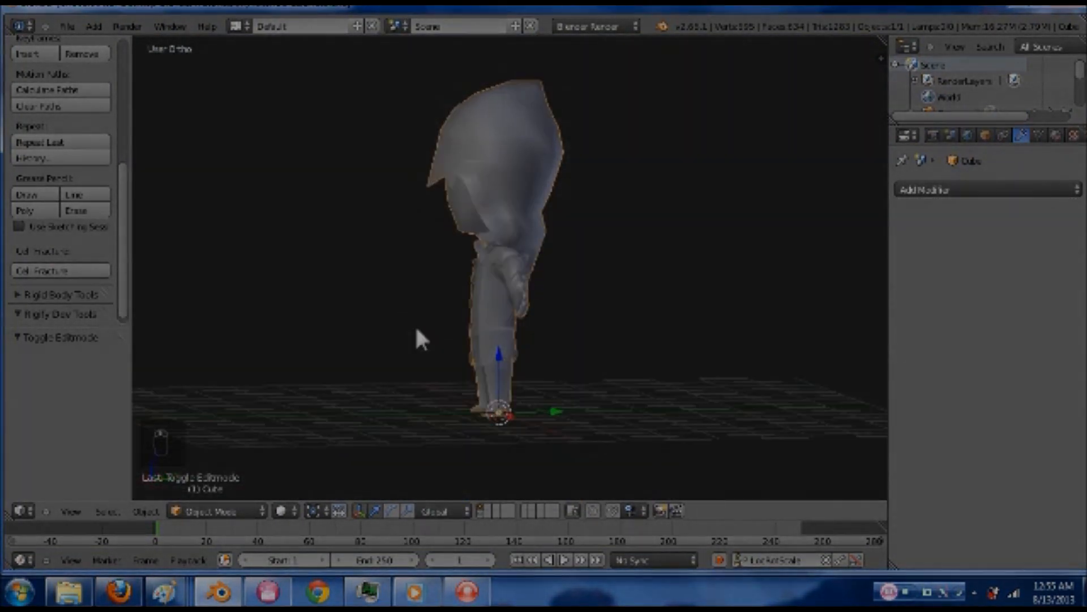
key(z)
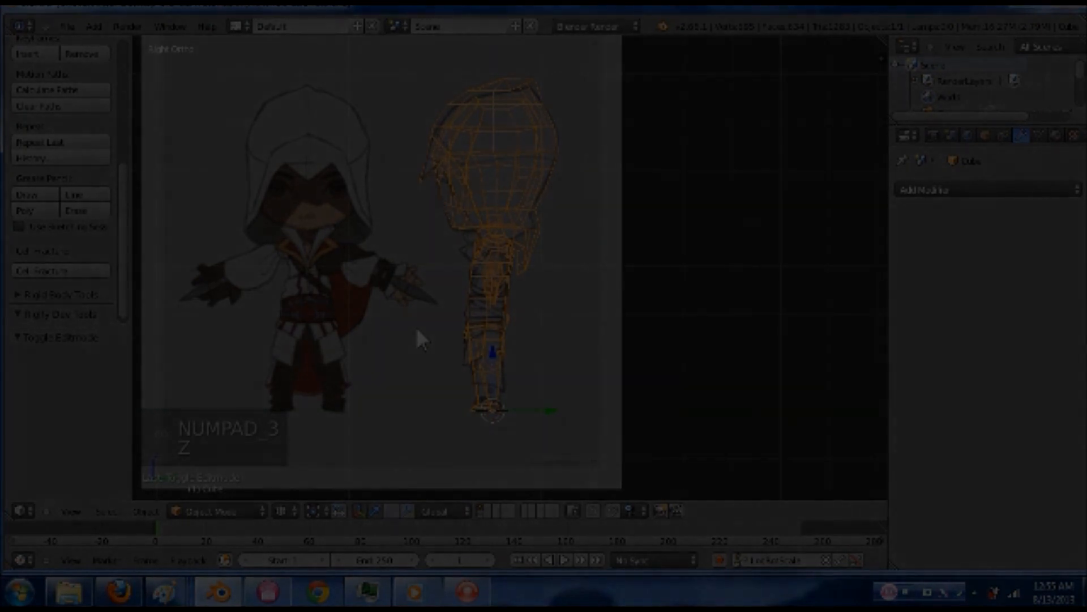